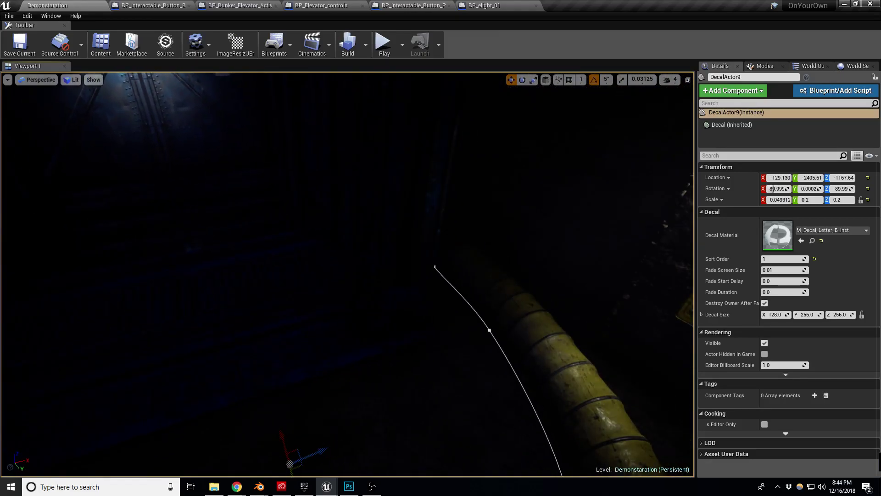
Select the yellow ventilation tube spline near the elevator controls and inspect its end spline points
click(519, 326)
right_drag(519, 326, 412, 330)
key(e)
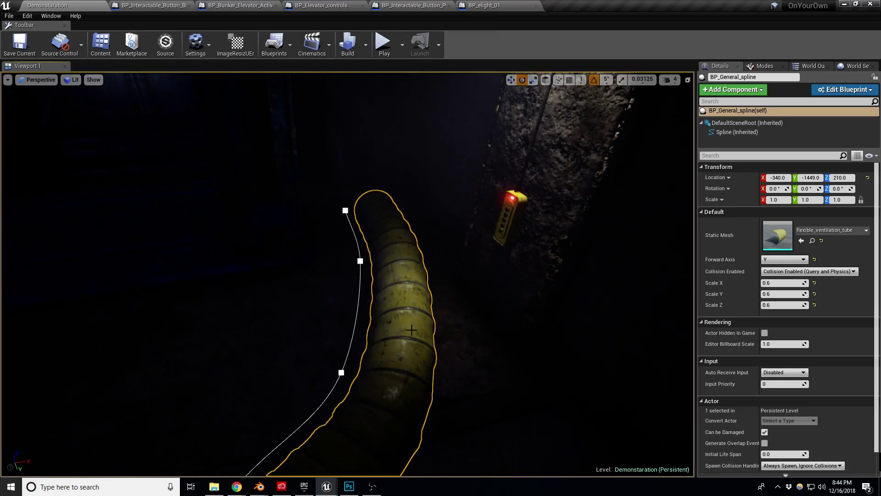
key(r)
right_drag(412, 330, 399, 325)
click(473, 220)
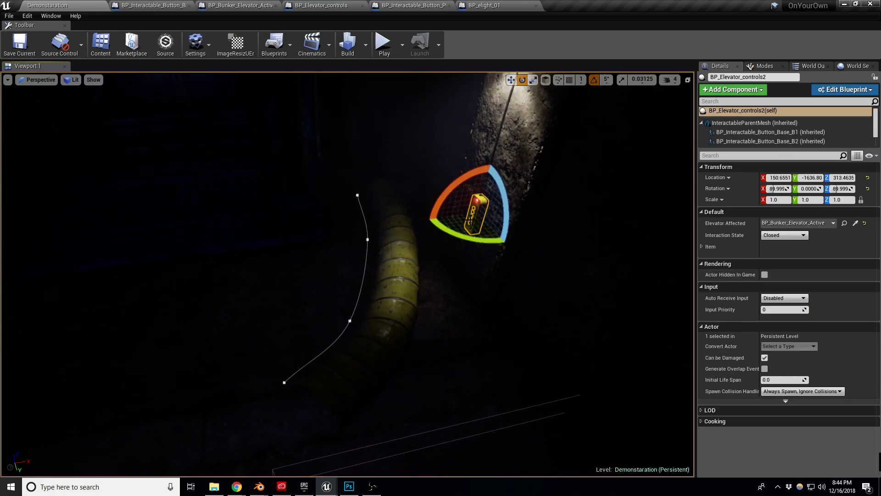
click(392, 285)
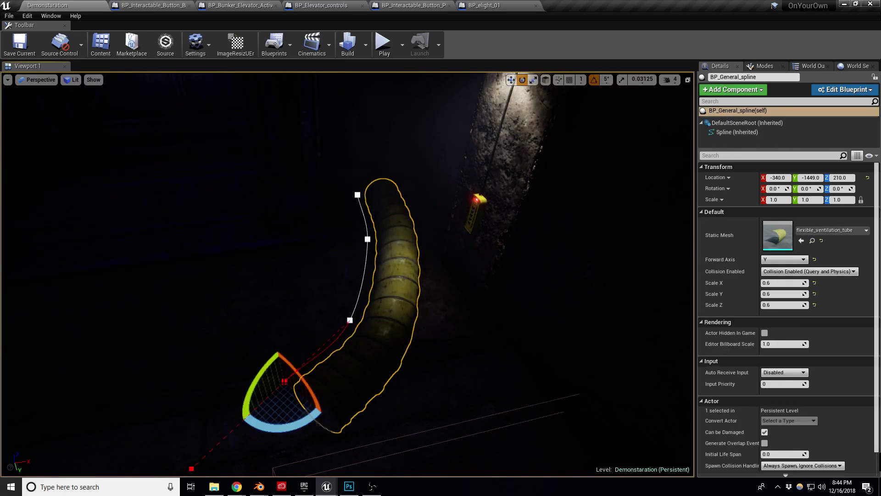
click(392, 286)
right_drag(392, 285, 459, 362)
mouse_move(345, 350)
right_down()
mouse_move(340, 321)
mouse_move(346, 350)
right_up()
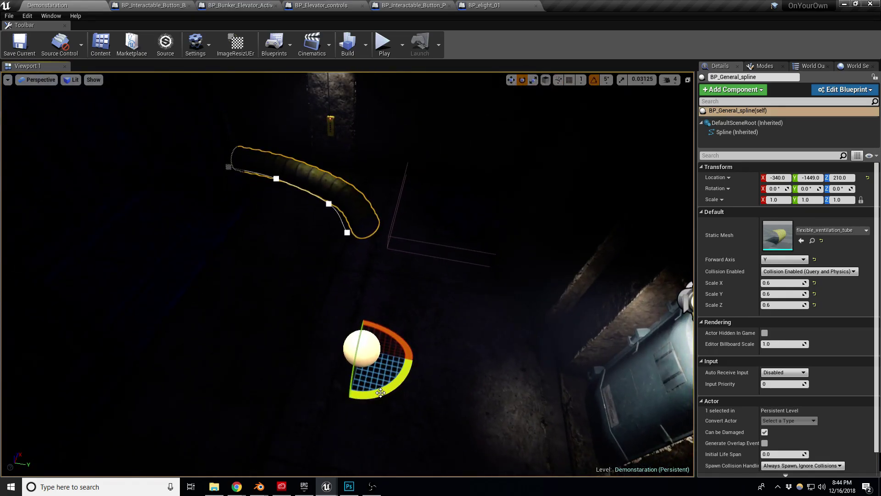
right_drag(380, 348, 403, 347)
Reposition the ventilation tube's end spline point and its neighbouring point
click(455, 357)
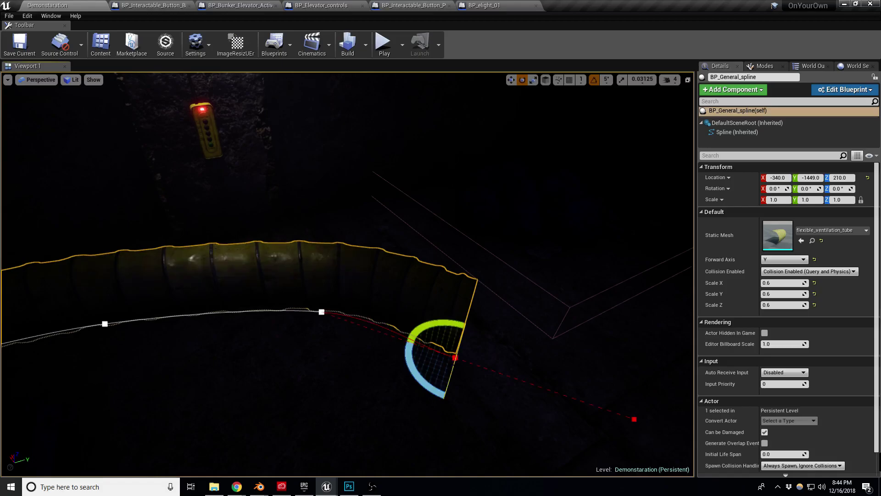
key(w)
drag(454, 351, 466, 251)
click(322, 312)
drag(322, 312, 309, 269)
right_drag(309, 269, 408, 298)
Switch the viewport to unlit shading and move the tube's spline points toward the wall at the top of the stairs
key(alt+3)
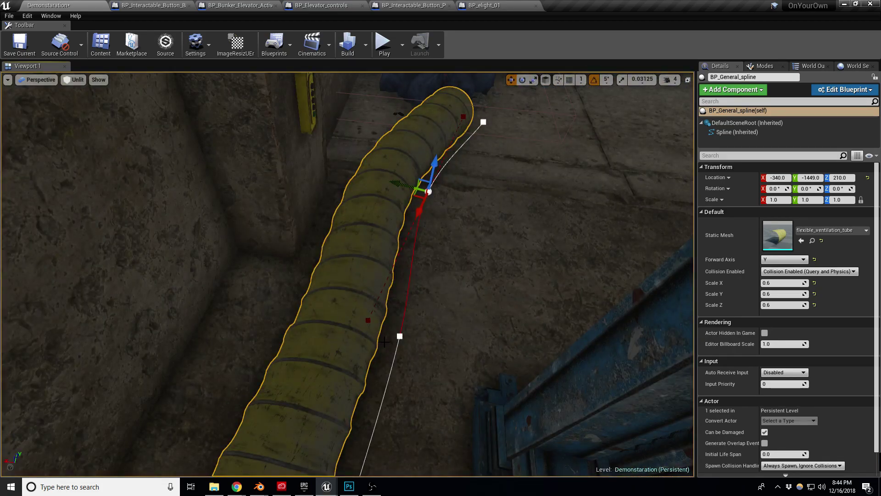
drag(383, 329, 327, 321)
right_drag(352, 379, 307, 432)
drag(308, 370, 251, 323)
right_drag(250, 324, 152, 257)
right_drag(347, 274, 326, 193)
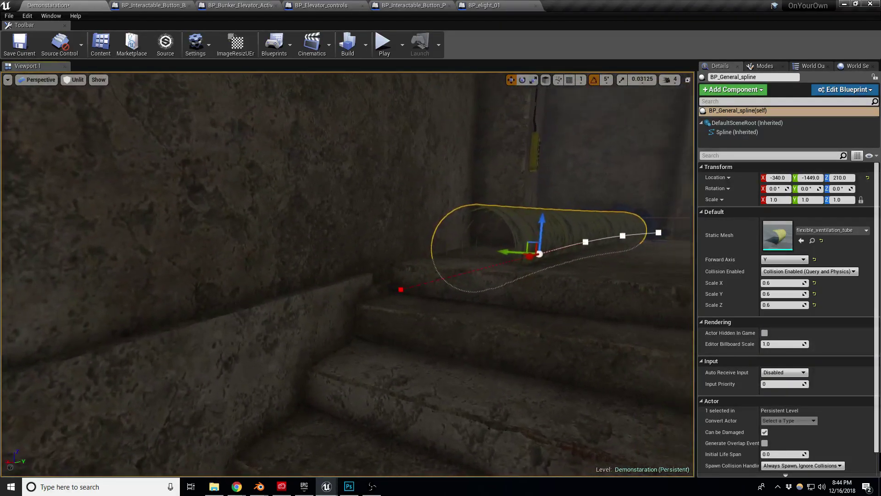
Select all of the tube's spline points and raise the whole tube slightly relative to the floor
right_drag(335, 309, 302, 335)
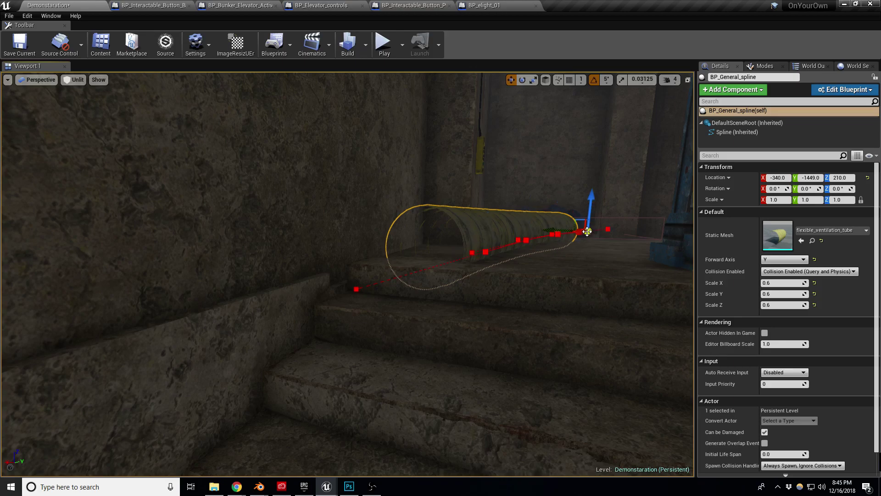
drag(591, 202, 593, 188)
right_drag(515, 218, 543, 195)
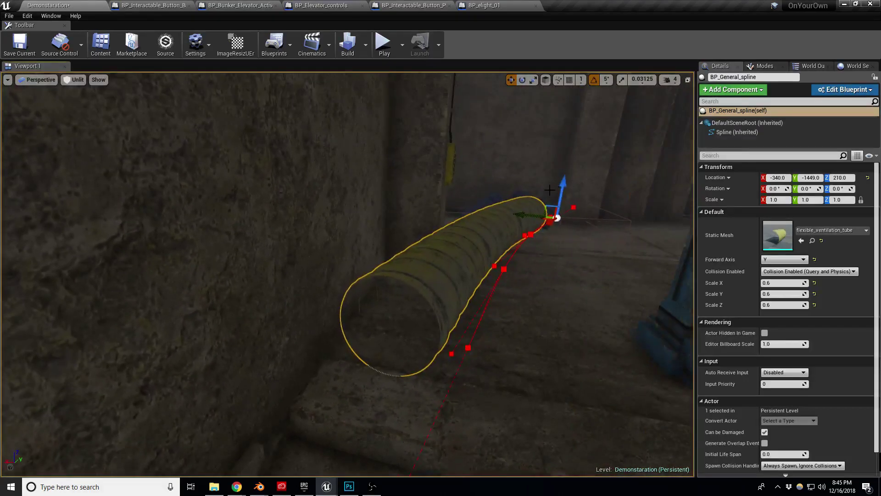
drag(562, 184, 566, 179)
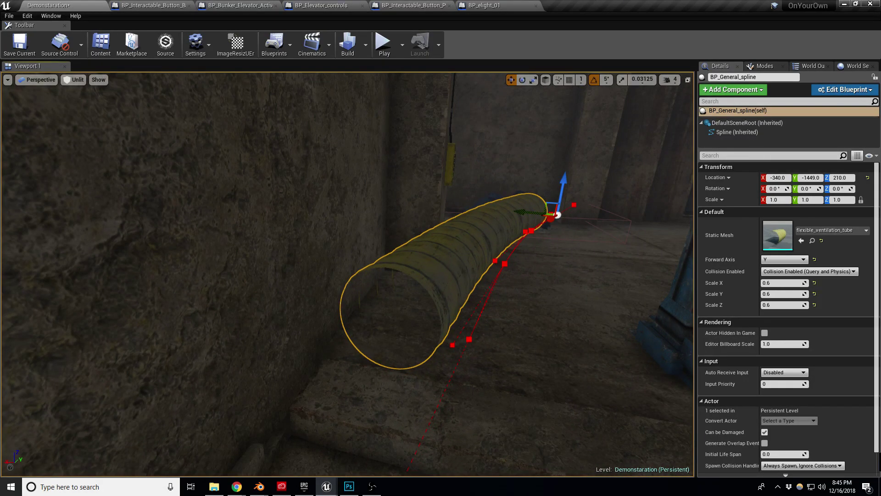
Extend the tube from its end with a new spline point over the first steps and adjust the point's height to the stairs
click(472, 328)
click(468, 338)
right_drag(509, 346, 433, 346)
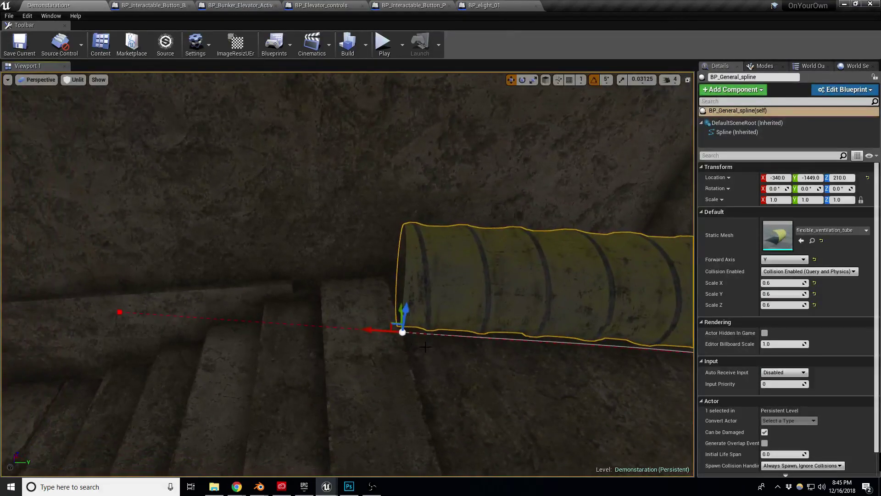
right_drag(385, 331, 443, 259)
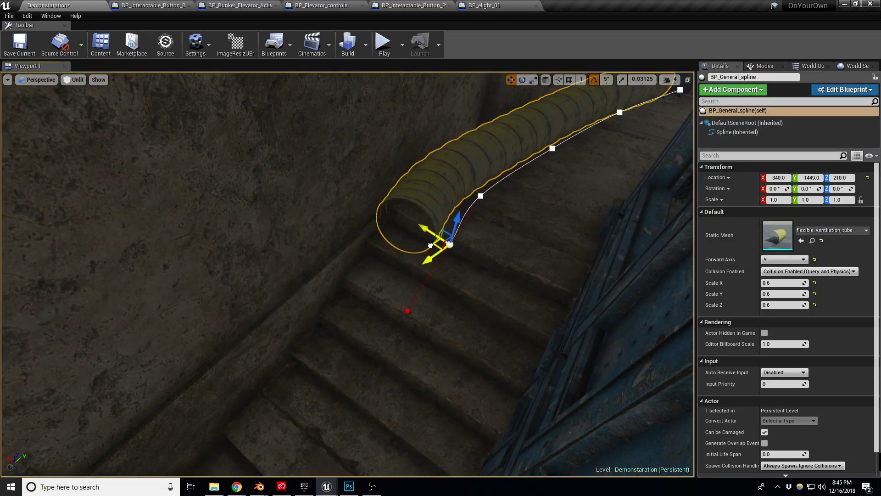
right_drag(336, 377, 408, 338)
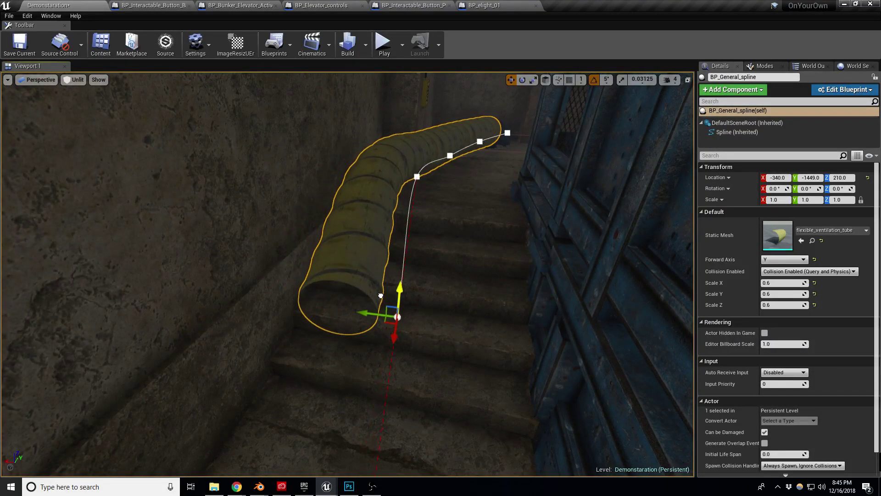
mouse_move(395, 301)
right_down()
mouse_move(390, 358)
mouse_move(397, 271)
mouse_move(358, 285)
mouse_move(358, 312)
mouse_move(321, 331)
mouse_move(390, 330)
mouse_move(391, 314)
right_up()
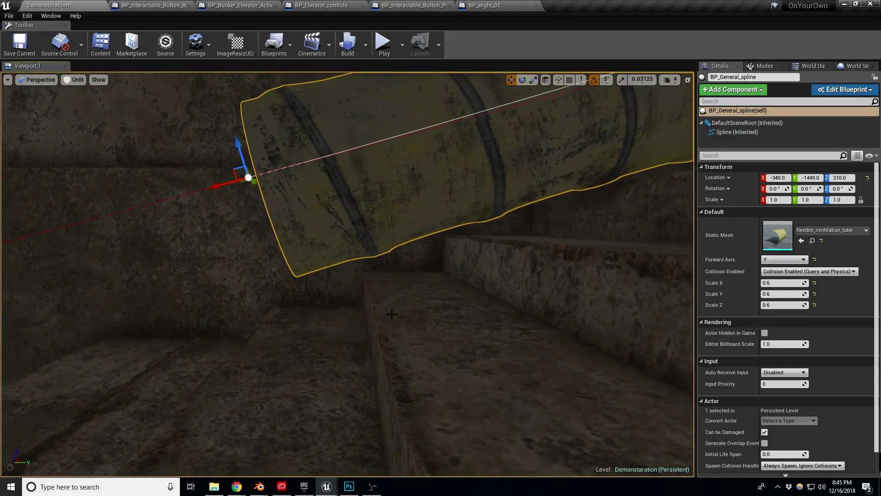
right_drag(234, 162, 241, 195)
drag(442, 221, 444, 229)
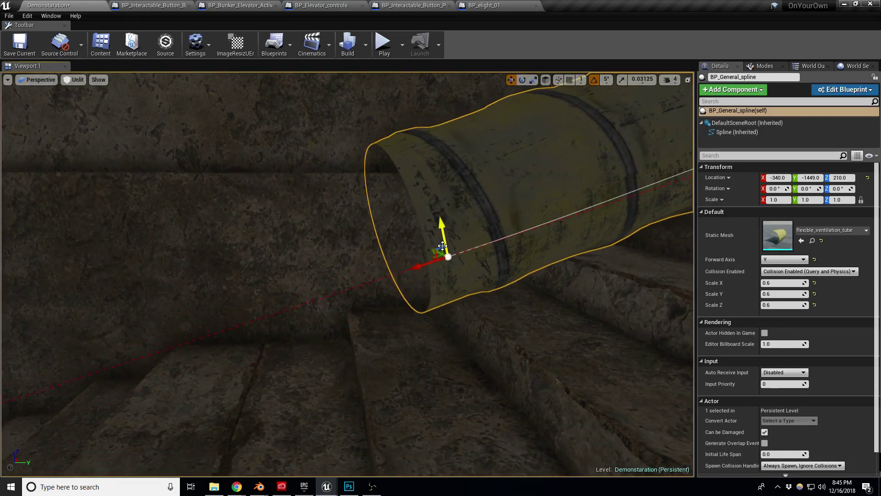
right_drag(457, 248, 458, 243)
Extend the tube further down the first flight of stairs and fit its end point to the steps
drag(371, 280, 350, 368)
right_drag(350, 367, 350, 339)
right_drag(440, 364, 441, 360)
drag(281, 318, 297, 336)
right_drag(296, 336, 177, 397)
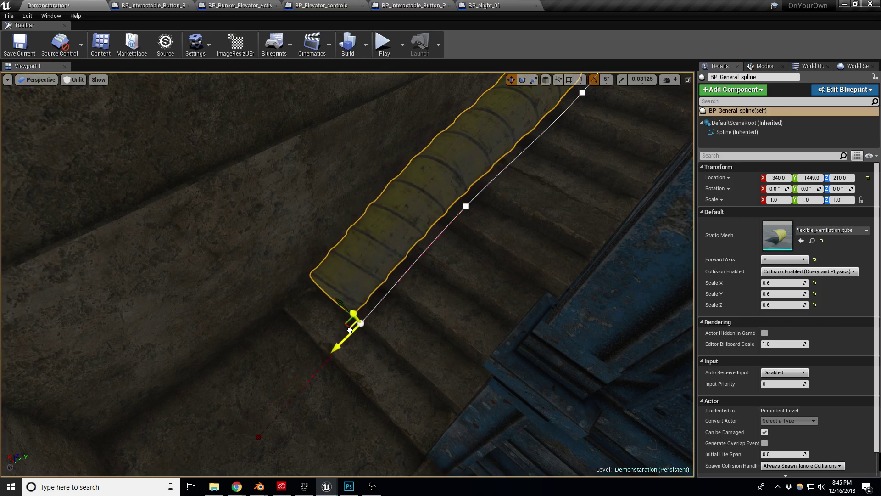
right_drag(347, 274, 322, 287)
drag(305, 310, 296, 292)
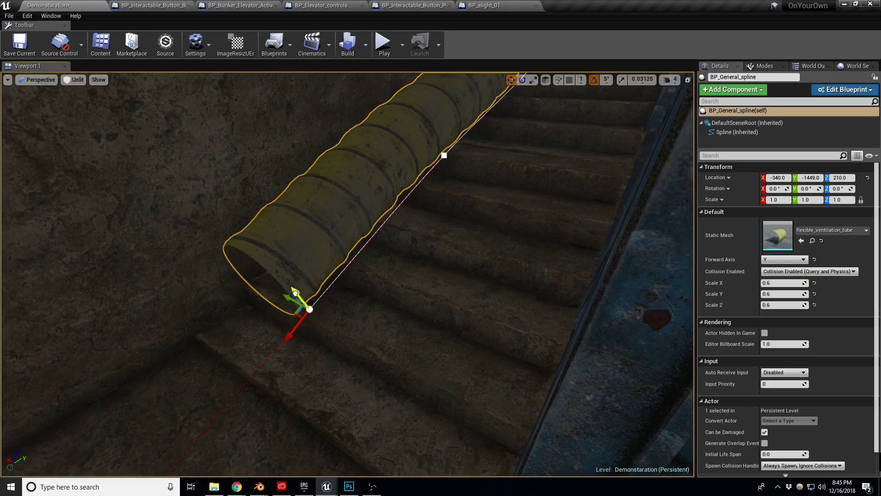
right_drag(293, 288, 295, 287)
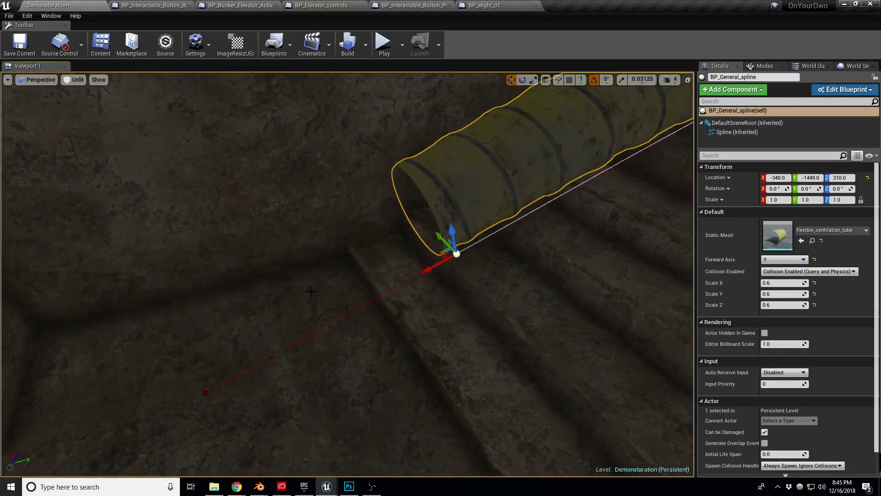
Bring the tube down onto the landing and, in world space, add a spline point that turns it around the corner
drag(447, 252, 216, 360)
right_drag(217, 360, 221, 362)
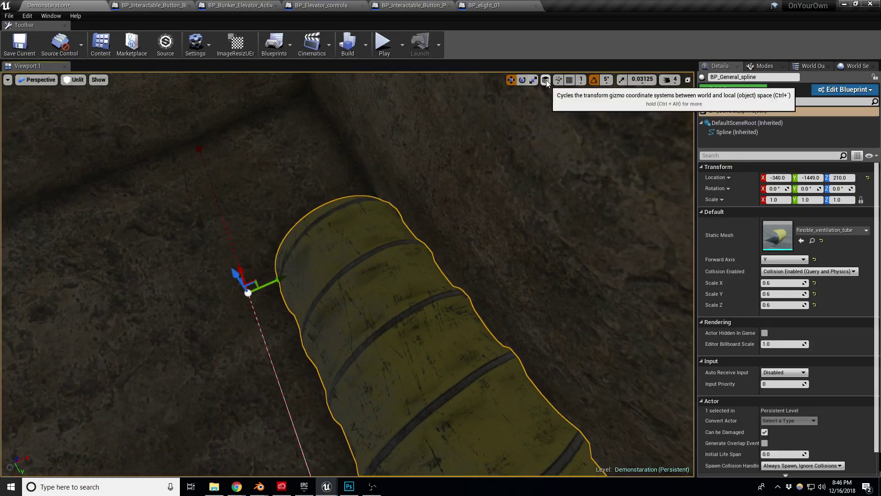
alt+drag(263, 294, 86, 328)
right_drag(86, 328, 64, 284)
Rotate the tube's end spline point by -25° on the landing toward the next flight of stairs
drag(275, 327, 274, 310)
right_drag(274, 310, 316, 313)
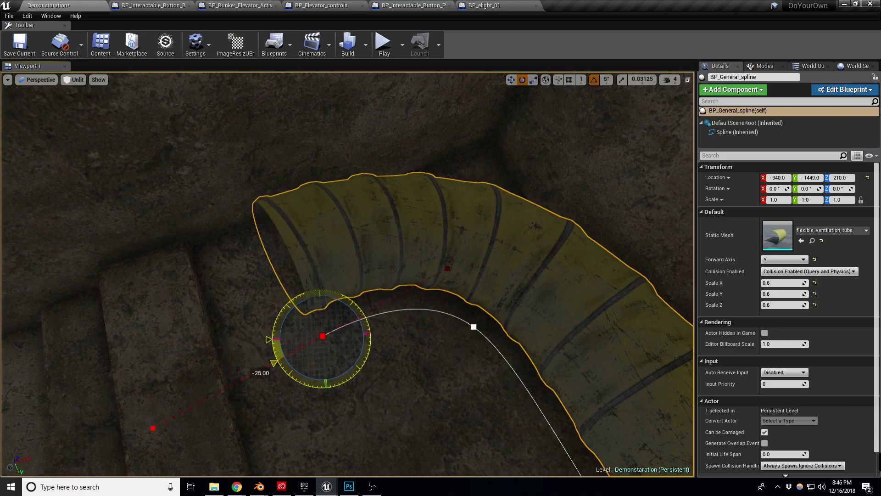
drag(274, 364, 273, 363)
right_drag(274, 363, 241, 355)
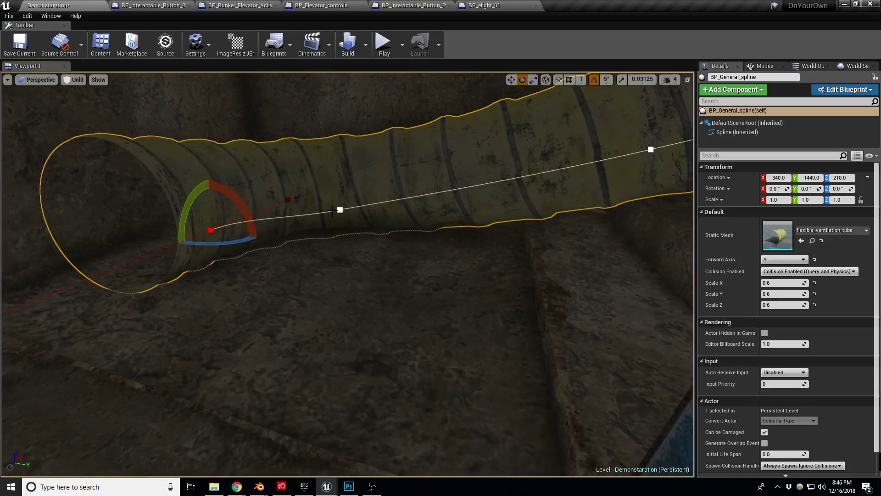
Raise the tube's last two spline points on the landing
drag(340, 184, 344, 156)
drag(204, 199, 204, 193)
right_drag(204, 194, 101, 193)
right_drag(299, 228, 281, 234)
key(s)
Extend the tube along the landing wall with a new spline point at the edge of the next stairs
alt+drag(435, 316, 305, 303)
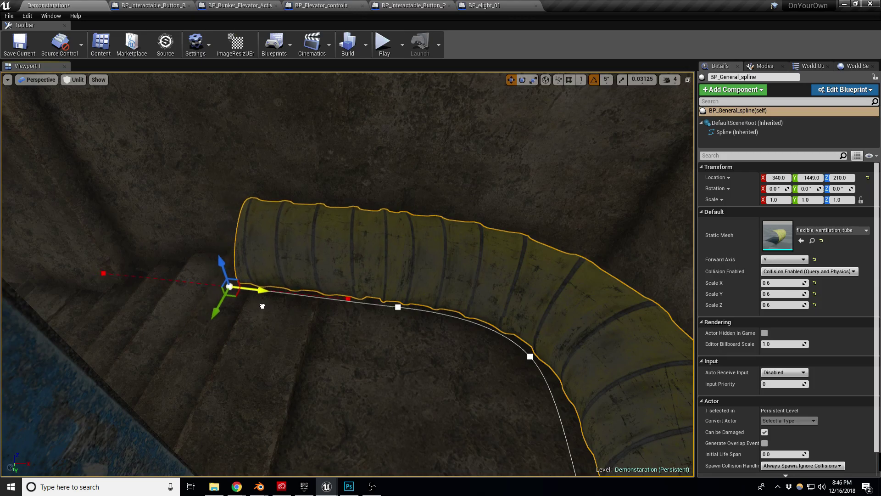
mouse_move(256, 304)
right_down()
mouse_move(264, 303)
mouse_move(257, 305)
right_up()
key(s)
key(w)
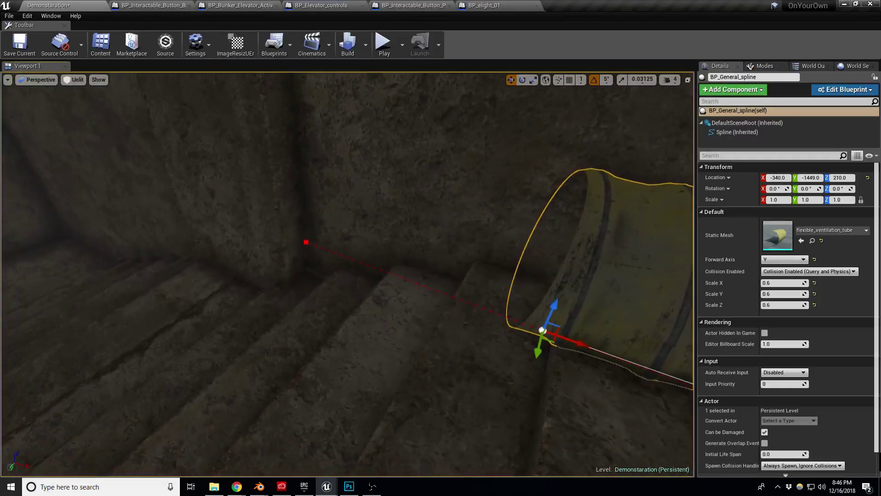
Add a spline point over the second flight of stairs and rotate it by -25° to tilt the tube downward
alt+drag(556, 328, 220, 285)
key(s)
right_drag(233, 284, 278, 292)
key(w)
key(a)
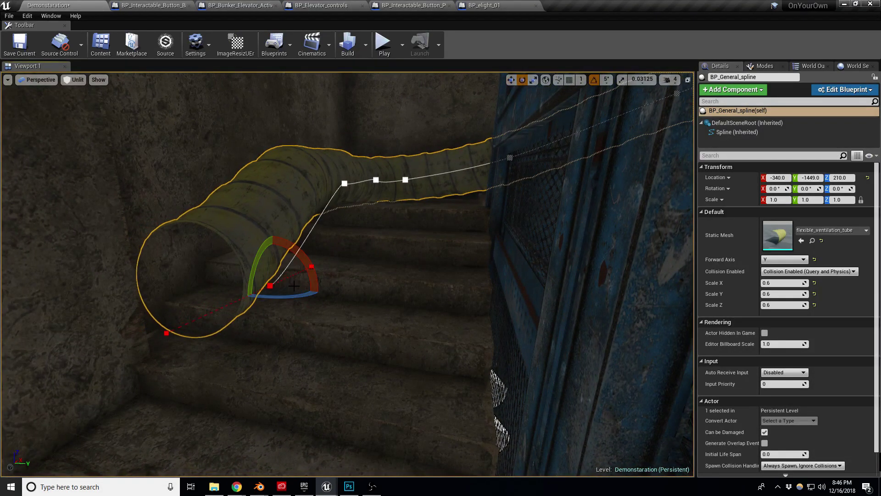
drag(258, 264, 258, 287)
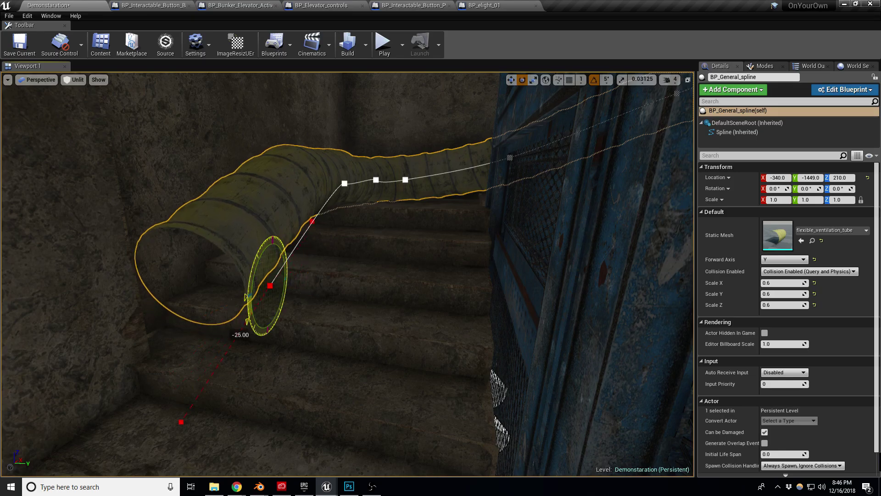
Switch the transform gizmo to local space and extend the tube down the second flight with another spline point
click(545, 79)
right_drag(331, 247, 331, 247)
alt+drag(498, 242, 265, 423)
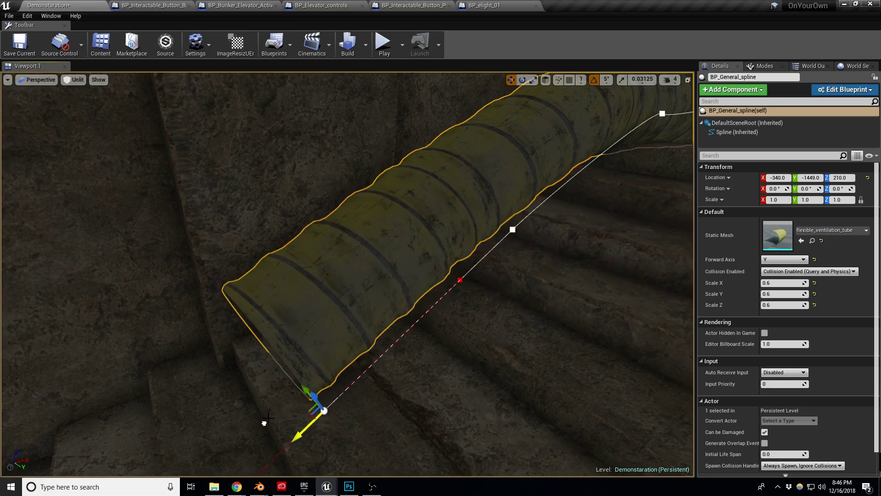
right_drag(324, 400, 296, 399)
right_drag(360, 392, 360, 392)
right_drag(383, 348, 382, 349)
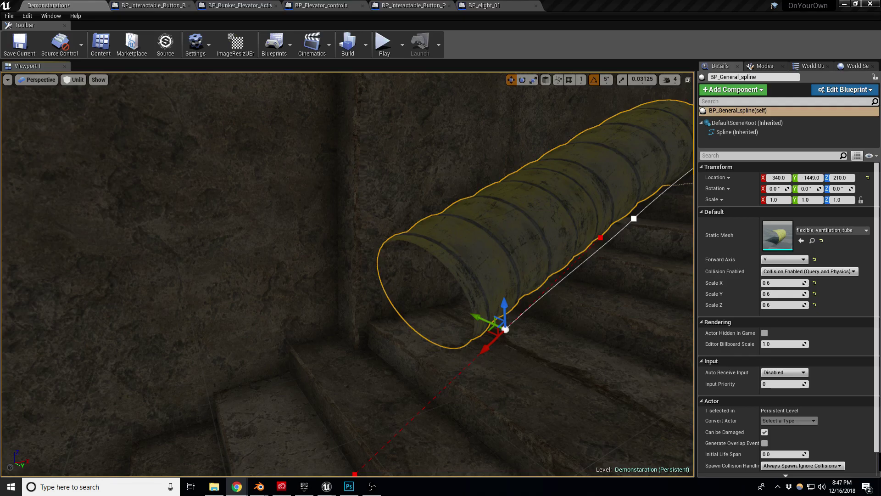
Extend the tube's end further down the second flight of stairs, alongside the wall
right_drag(407, 343, 407, 344)
right_drag(459, 317, 459, 317)
drag(436, 299, 232, 466)
right_drag(232, 466, 233, 466)
right_drag(291, 372, 291, 372)
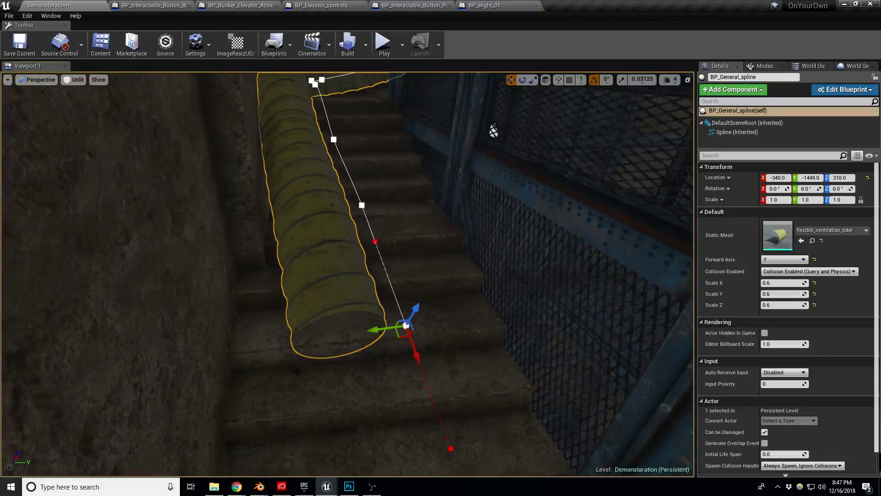
Move the last spline point closer to the wall and adjust its rotation to follow the stairs
drag(377, 329, 394, 376)
right_drag(389, 379, 393, 310)
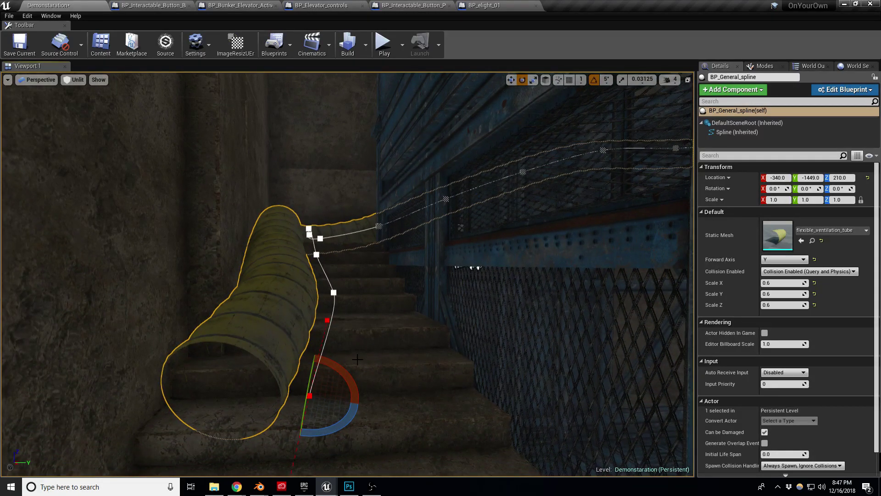
drag(312, 372, 311, 357)
right_drag(311, 357, 289, 370)
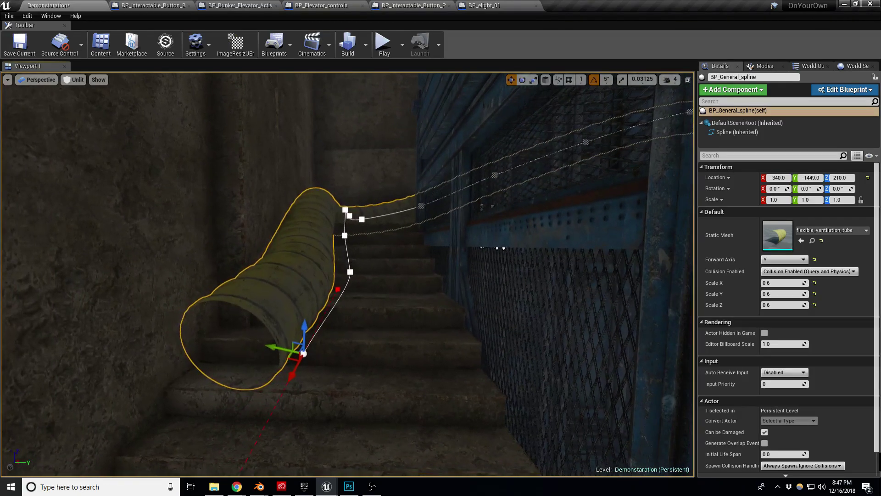
Play-test the level by walking along the stairs to check the ventilation tube, and end the session
key(alt+p)
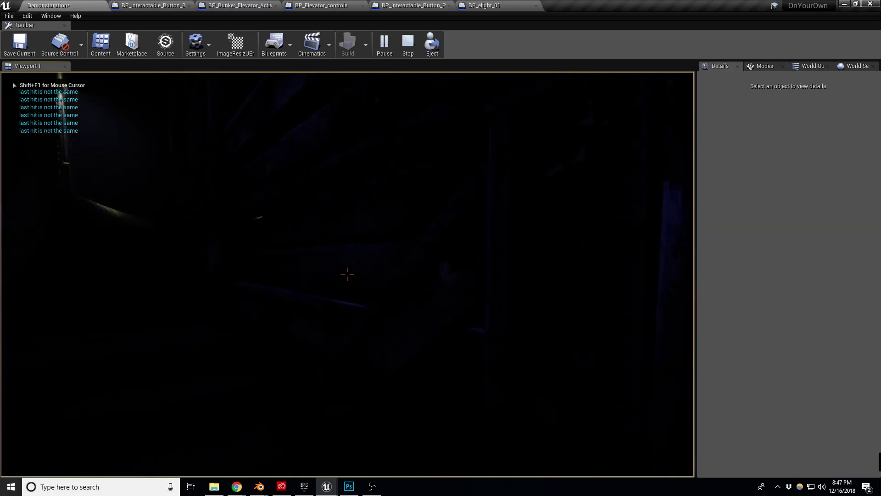
key(w)
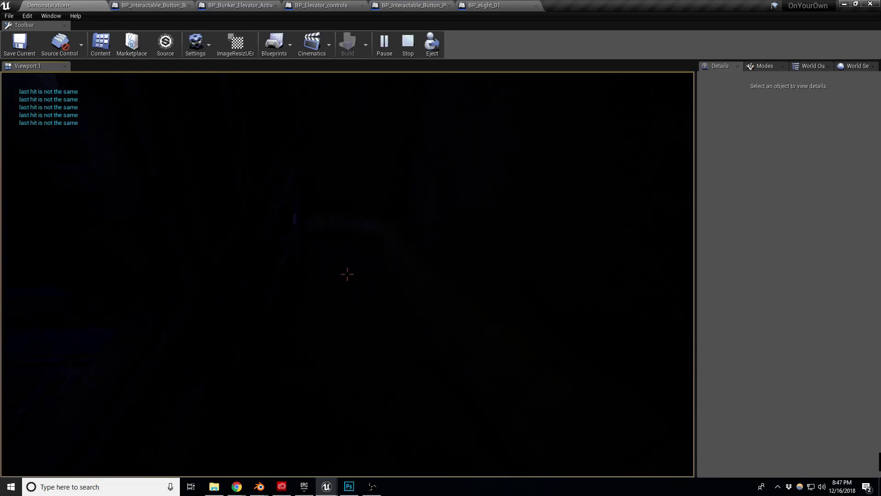
key(w)
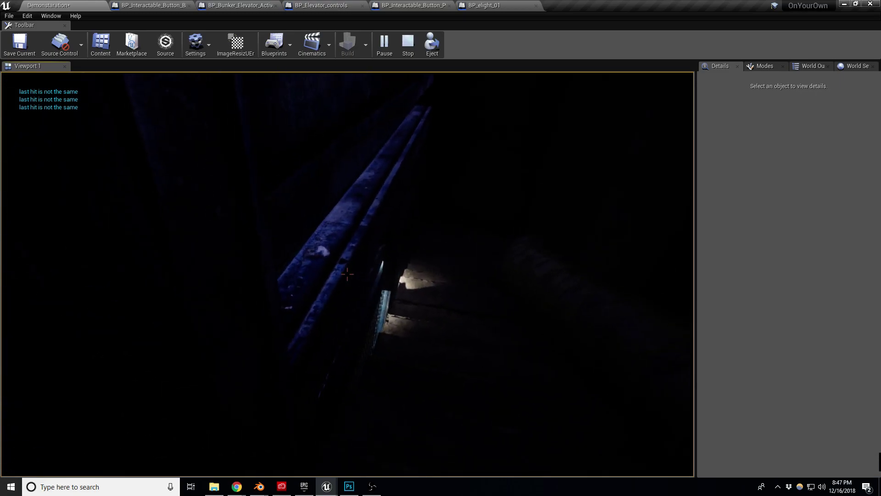
key(w)
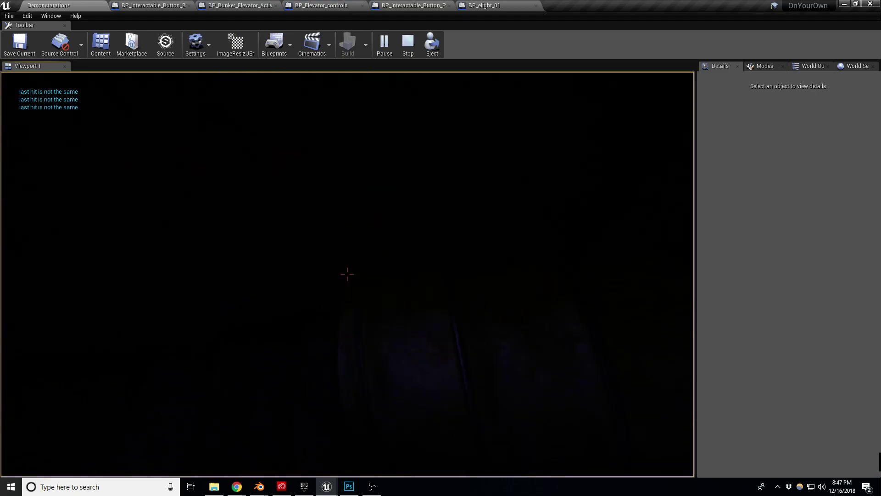
key(w)
key(Escape)
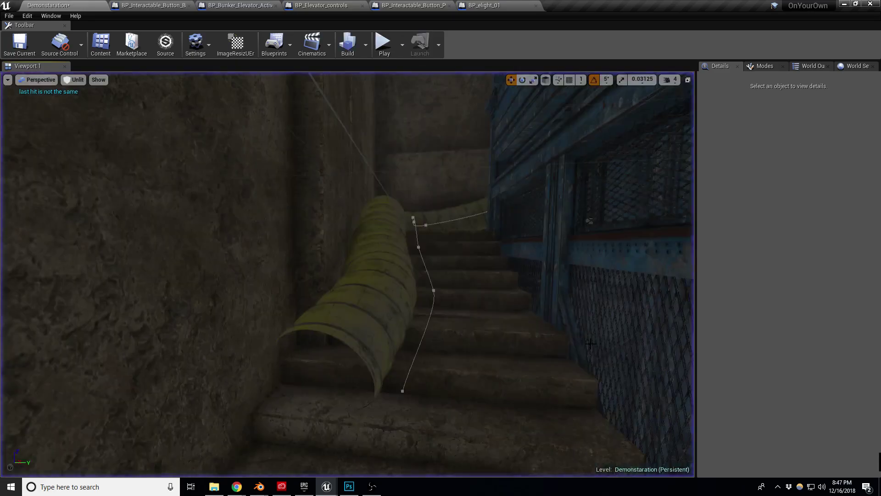
Select the tube's last spline point and extend the tube down the second flight onto the landing below
key(s)
right_drag(508, 338, 487, 337)
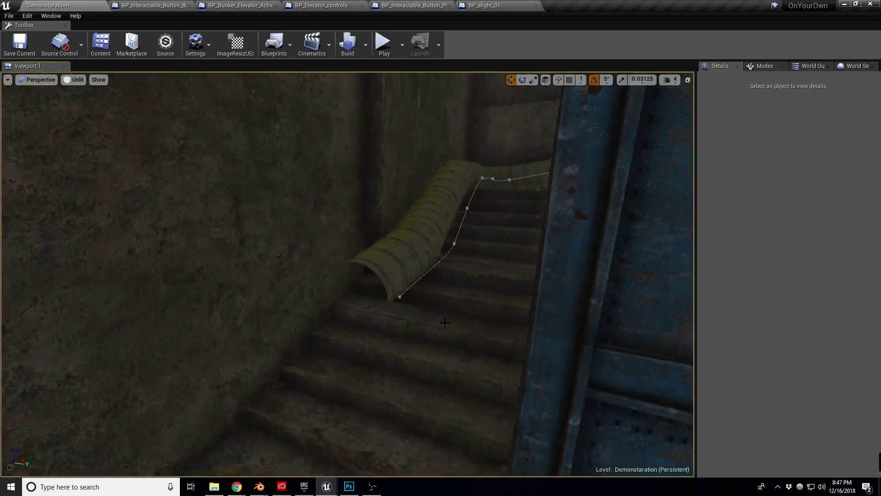
click(398, 293)
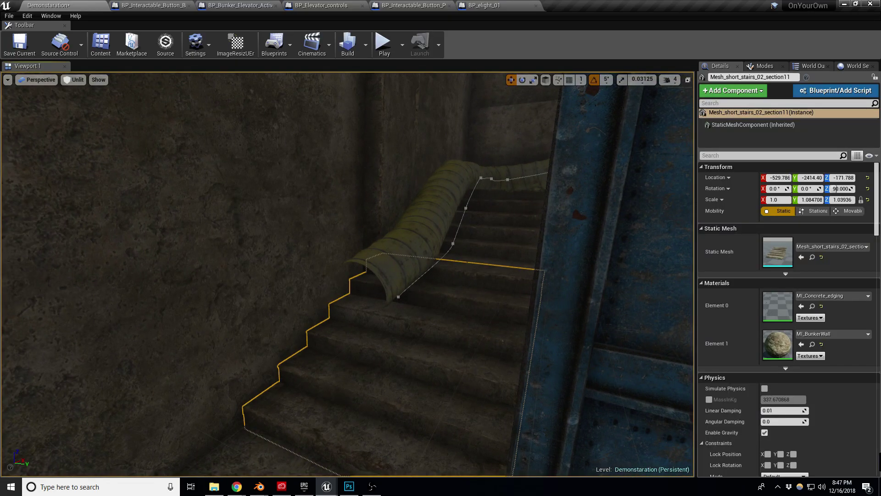
click(398, 280)
click(399, 297)
right_drag(399, 297, 394, 276)
right_drag(310, 334, 289, 337)
right_drag(372, 276, 416, 255)
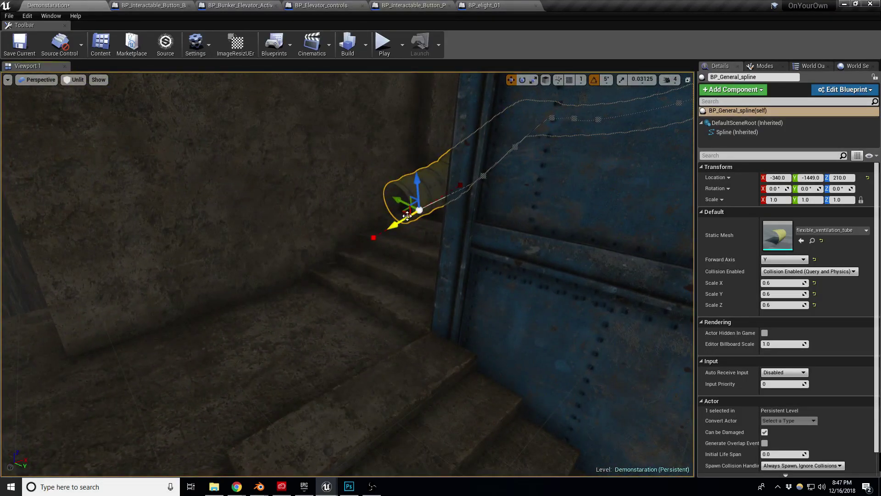
alt+drag(411, 210, 322, 278)
right_drag(323, 278, 221, 276)
right_drag(349, 303, 262, 277)
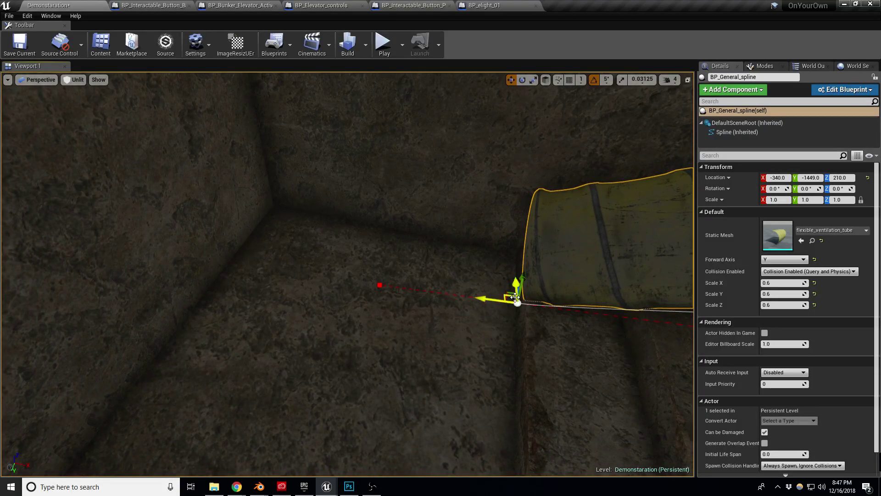
Switch the gizmo to world space, extend the tube with a spline point into the landing's corner, and reposition that point
click(553, 83)
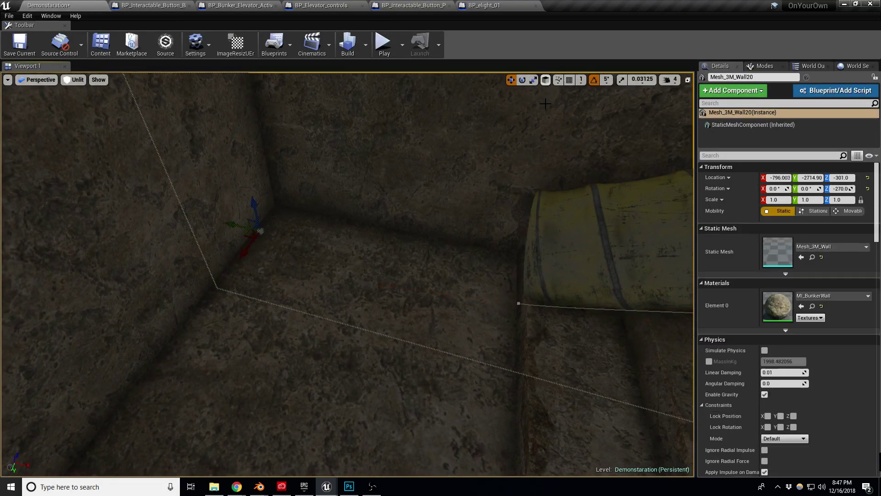
click(518, 302)
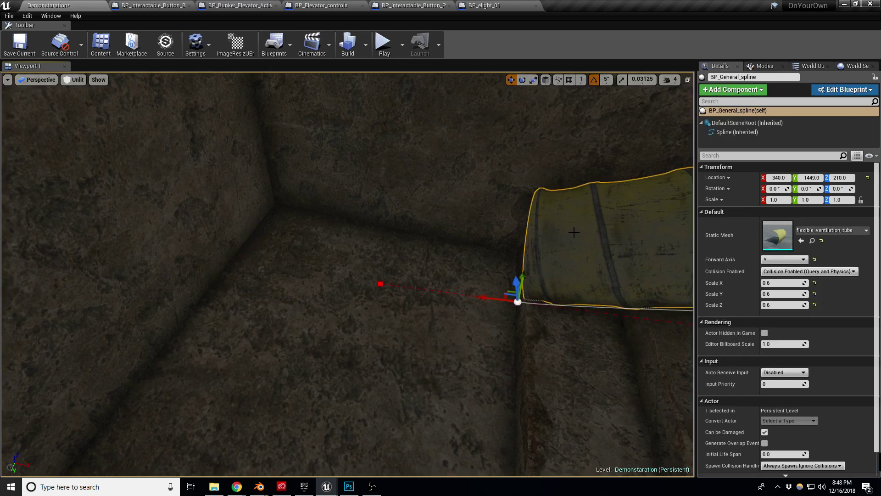
click(546, 80)
alt+drag(529, 311, 186, 379)
key(e)
key(w)
drag(276, 349, 381, 367)
right_drag(484, 328, 507, 345)
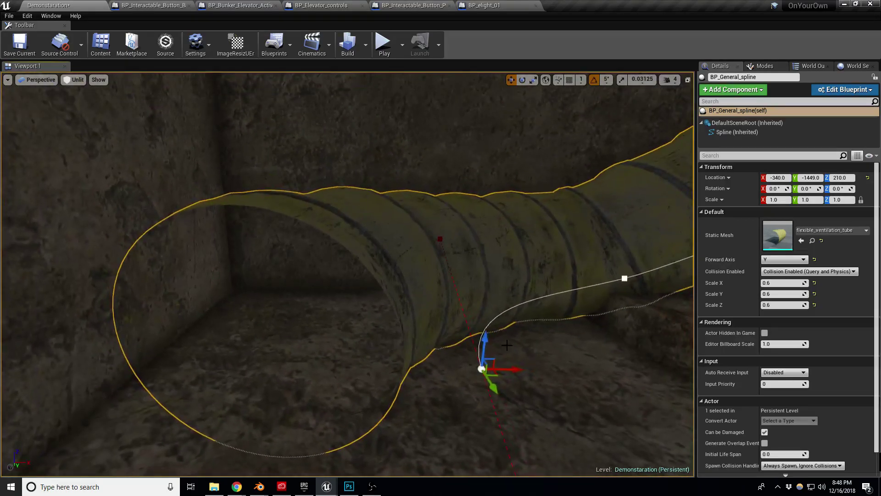
Adjust the corner point's height and extend the tube with two more spline points across the landing toward the next flight
drag(482, 341, 484, 329)
right_drag(484, 328, 349, 329)
right_drag(413, 358, 498, 334)
alt+drag(456, 337, 297, 322)
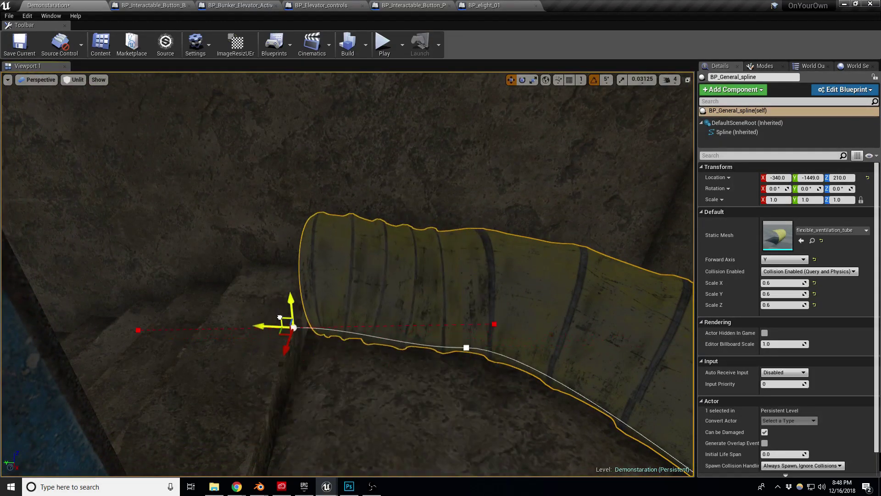
alt+drag(173, 334, 90, 318)
right_drag(90, 317, 123, 294)
right_drag(568, 216, 568, 216)
Switch the gizmo back to local space, extend the tube onto the next flight, and rotate its end point
click(546, 80)
right_drag(553, 107, 619, 142)
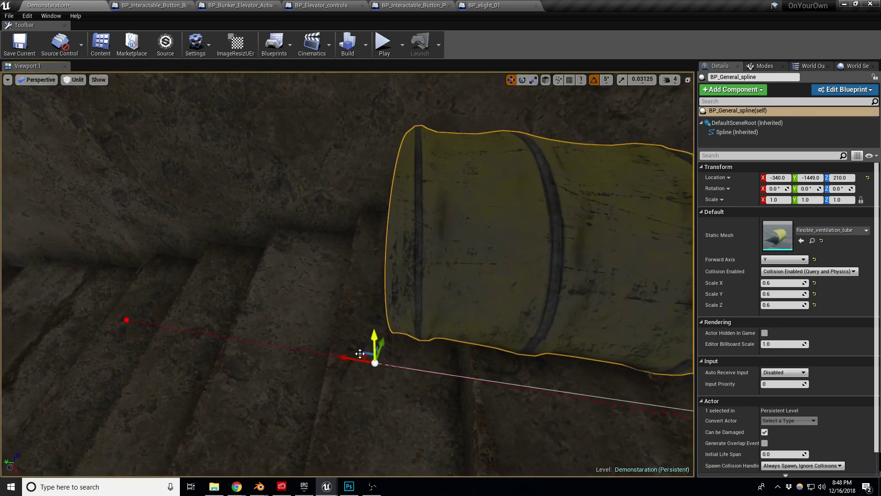
alt+drag(367, 353, 13, 358)
right_drag(13, 358, 142, 390)
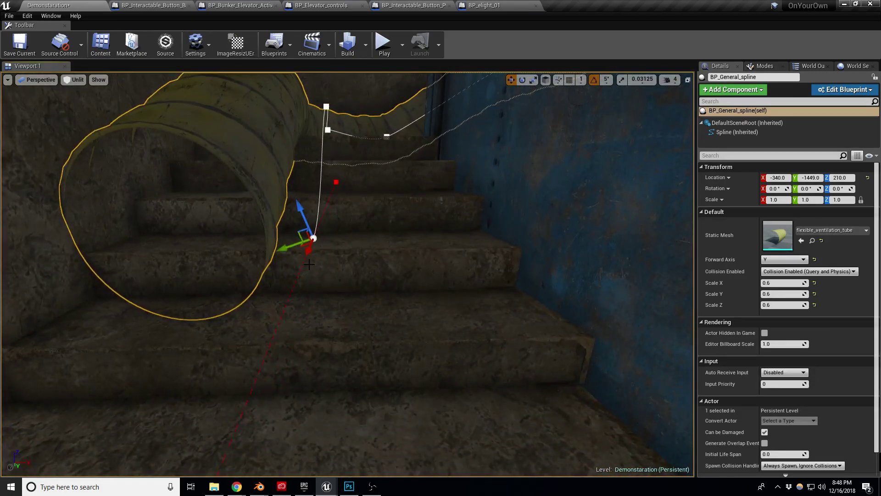
key(e)
drag(304, 269, 294, 272)
Extend the tube further down this flight of stairs with another spline point alongside the wall
right_drag(294, 270, 403, 144)
right_drag(504, 209, 510, 204)
key(w)
alt+drag(480, 213, 301, 387)
key(e)
right_drag(300, 387, 295, 391)
right_drag(371, 331, 300, 331)
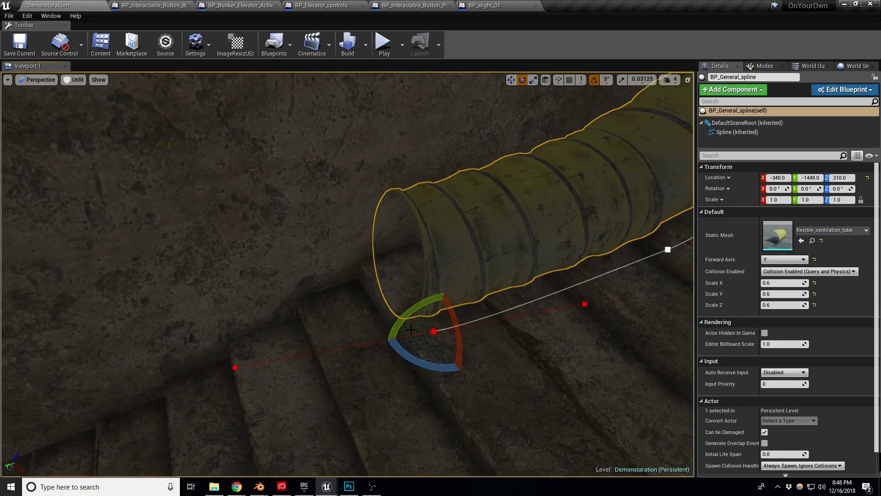
Add another spline point, move it down the steps beside the wall, and rotate it to follow the stair slope
key(w)
alt+drag(427, 320, 410, 415)
right_drag(411, 415, 312, 445)
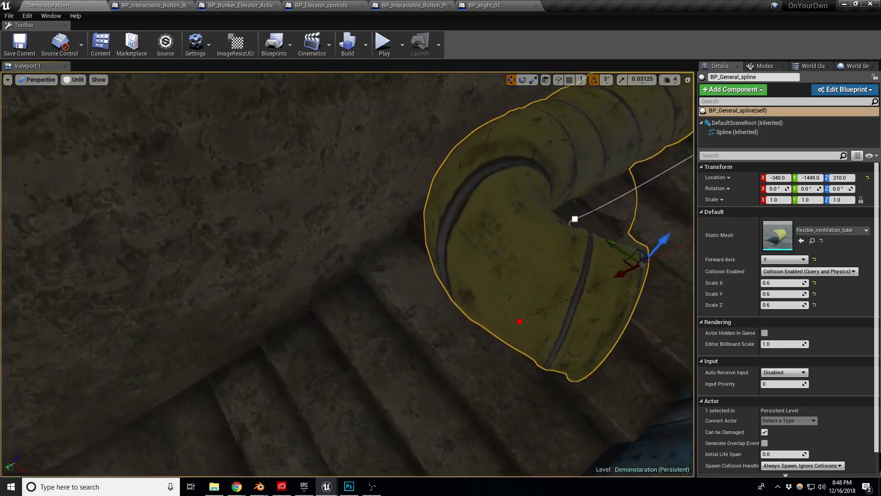
drag(622, 274, 341, 307)
drag(428, 352, 378, 374)
key(e)
drag(360, 423, 399, 442)
right_drag(400, 441, 487, 452)
key(w)
Fine-tune the position of the tube's end point so the tube lies on the steps beside the wall
key(s)
right_drag(348, 274, 340, 225)
right_drag(361, 292, 361, 292)
key(w)
drag(315, 173, 325, 228)
right_drag(325, 228, 298, 271)
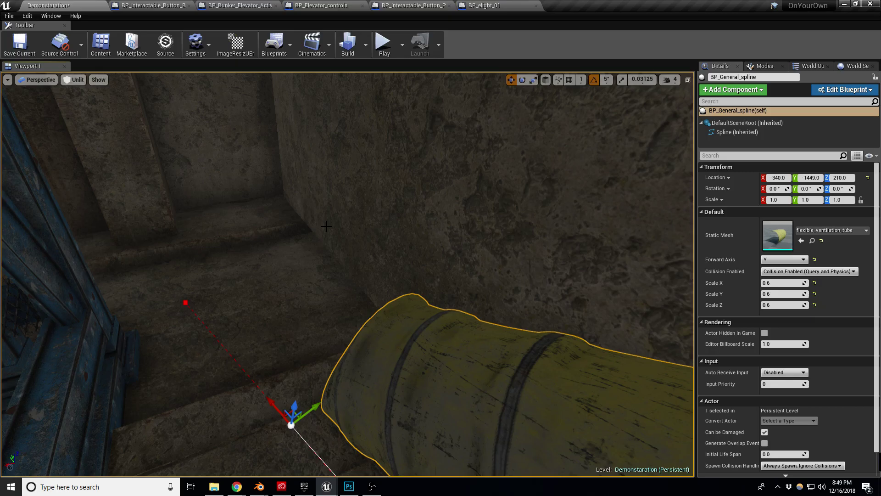
right_drag(334, 252, 343, 247)
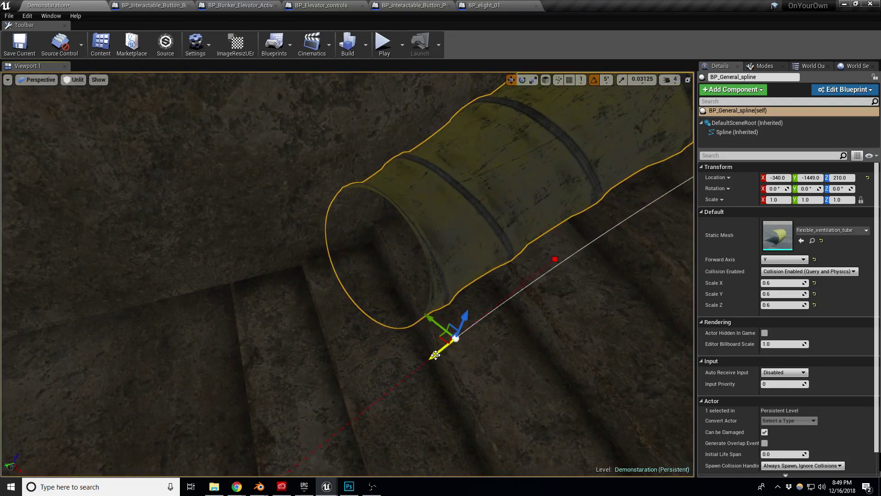
drag(439, 328, 356, 328)
key(e)
Examine the platforms, walls and sidewalk floor around the elevator shaft, selecting several of the sidewalk pieces
mouse_move(356, 328)
right_down()
mouse_move(446, 260)
mouse_move(542, 257)
mouse_move(553, 253)
mouse_move(558, 220)
mouse_move(574, 243)
mouse_move(551, 294)
mouse_move(495, 291)
mouse_move(455, 276)
mouse_move(344, 307)
mouse_move(294, 307)
mouse_move(364, 338)
right_up()
right_drag(414, 257, 389, 274)
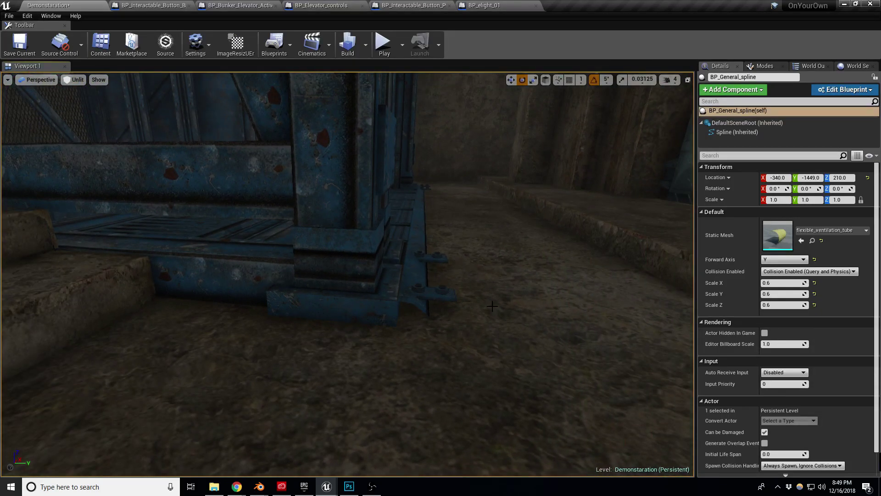
click(492, 305)
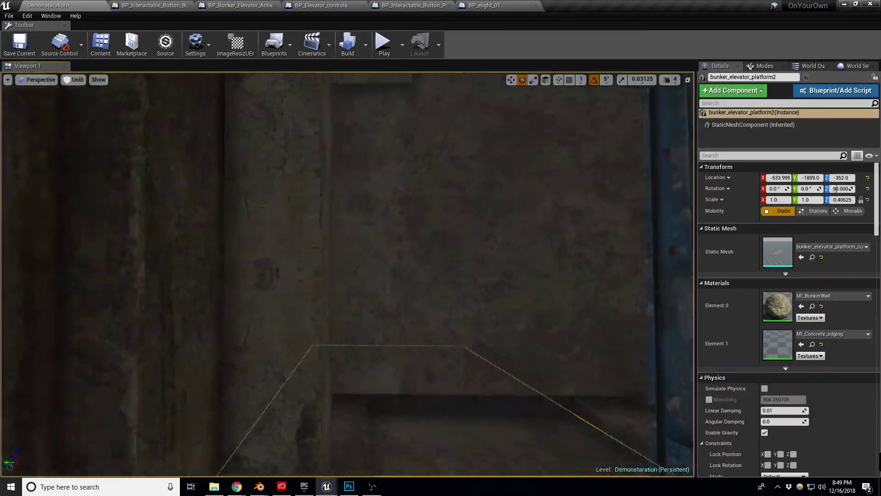
click(440, 276)
right_drag(441, 276, 452, 244)
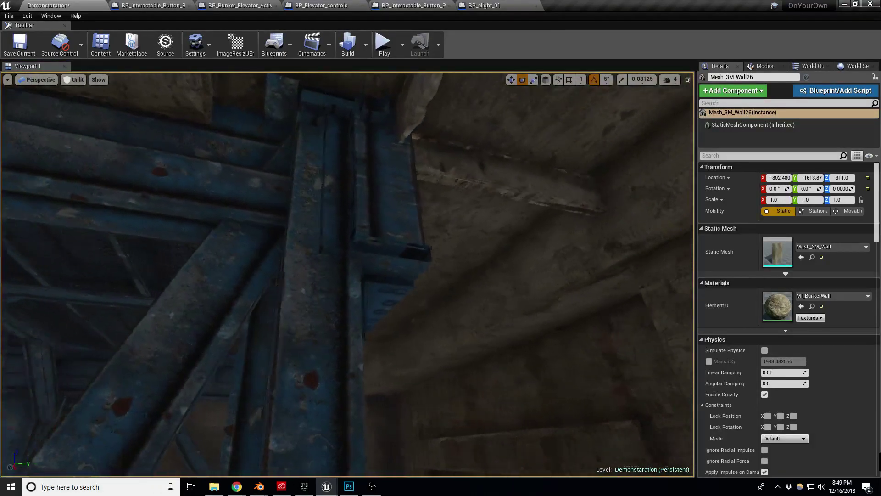
click(376, 260)
right_drag(376, 259, 463, 363)
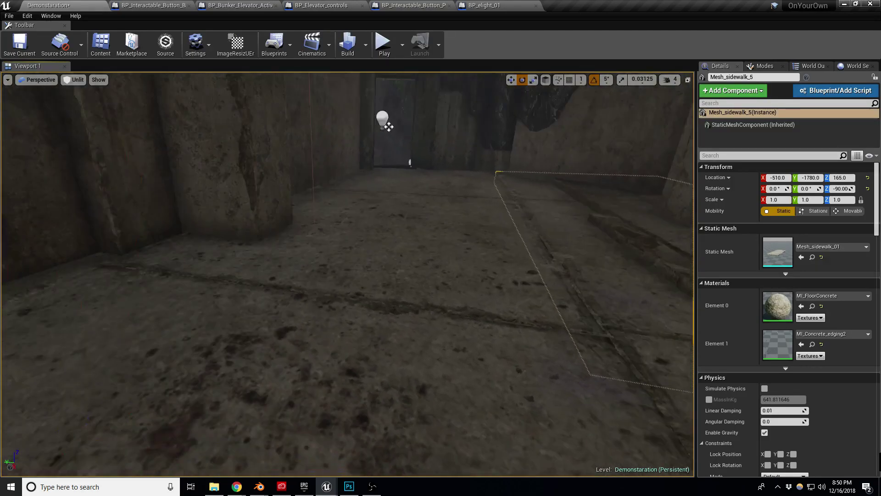
ctrl+click(407, 254)
right_drag(408, 254, 376, 270)
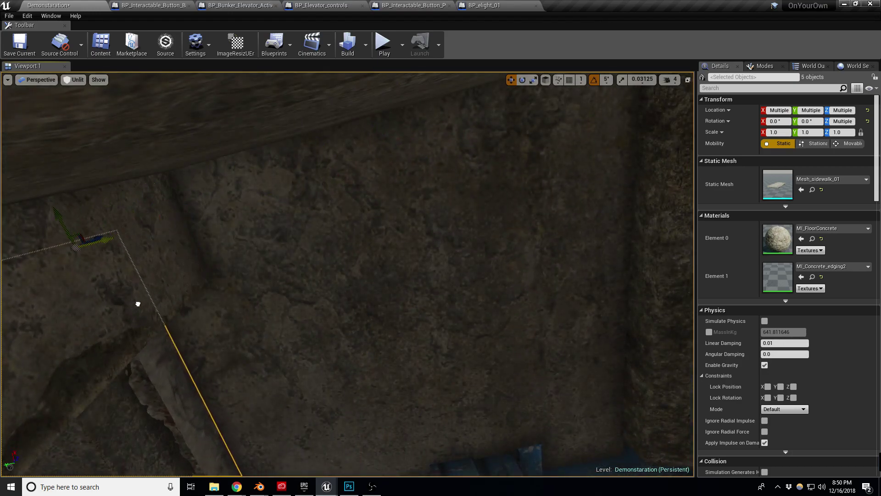
right_drag(111, 315, 111, 413)
right_drag(110, 275, 111, 299)
right_drag(168, 330, 232, 282)
Switch the viewport to lit mode, play-test the elevator by turning on its power and operating the controls, and end the session
key(Escape)
key(alt+4)
click(216, 359)
key(w)
key(w)
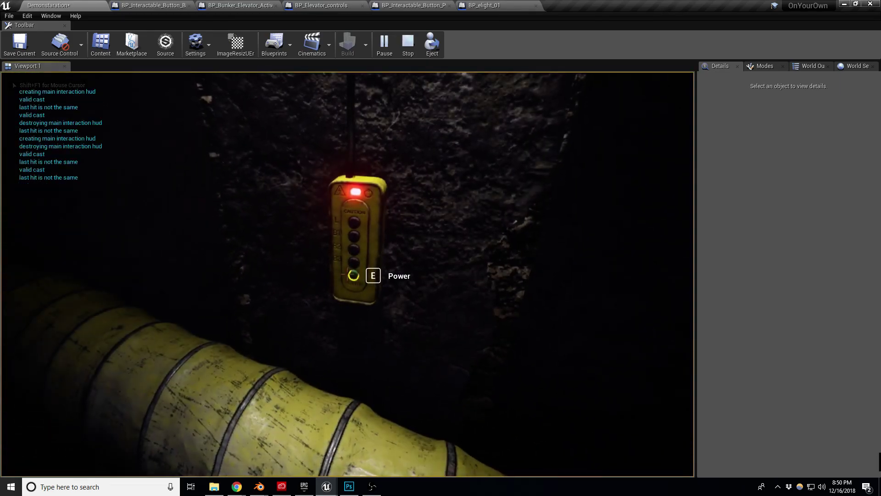
key(e)
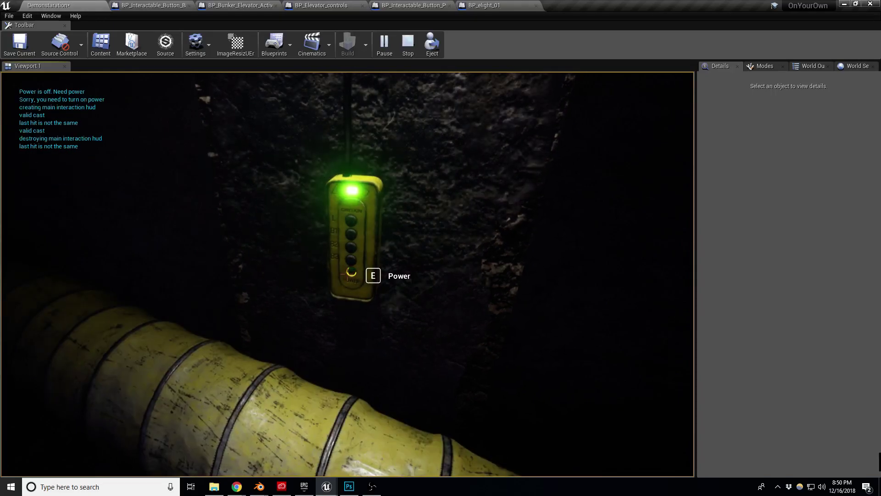
key(e)
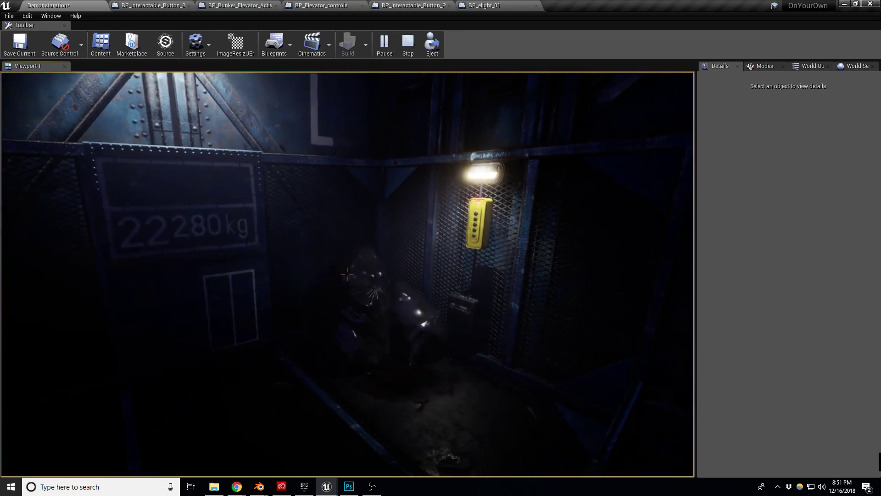
key(Escape)
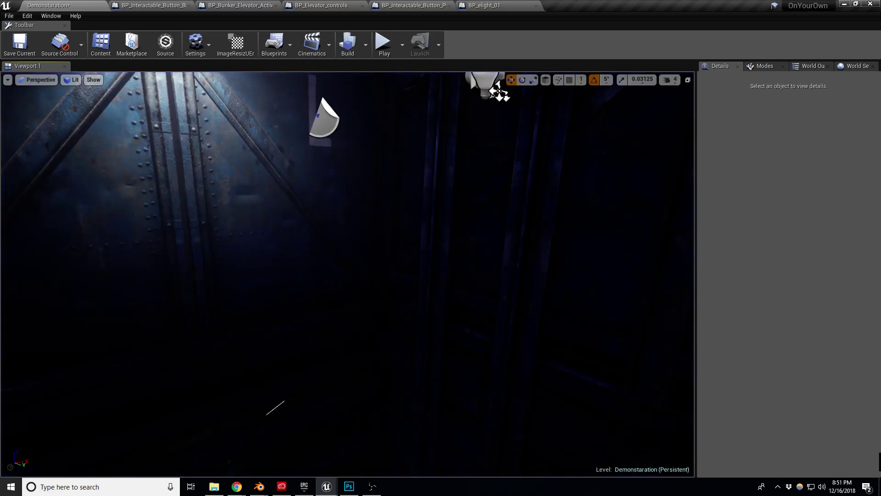
Return to the tube's open end on the stairs and set the viewport to unlit mode
click(377, 489)
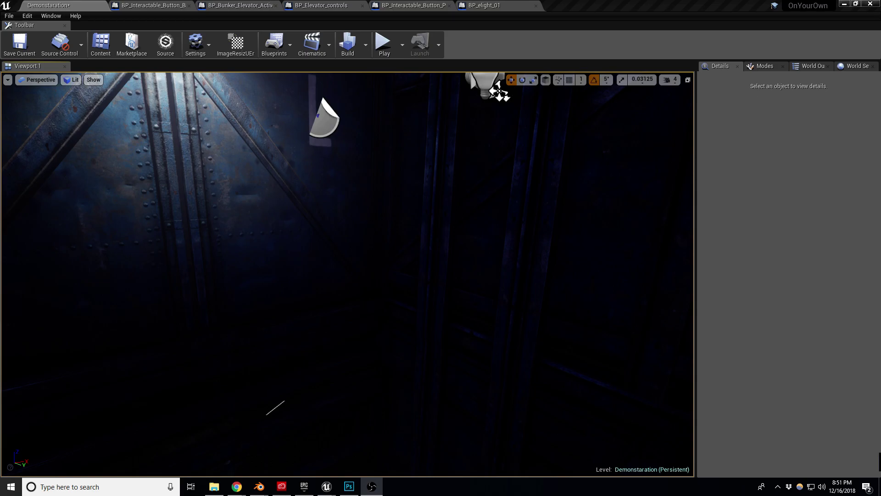
right_drag(348, 274, 368, 335)
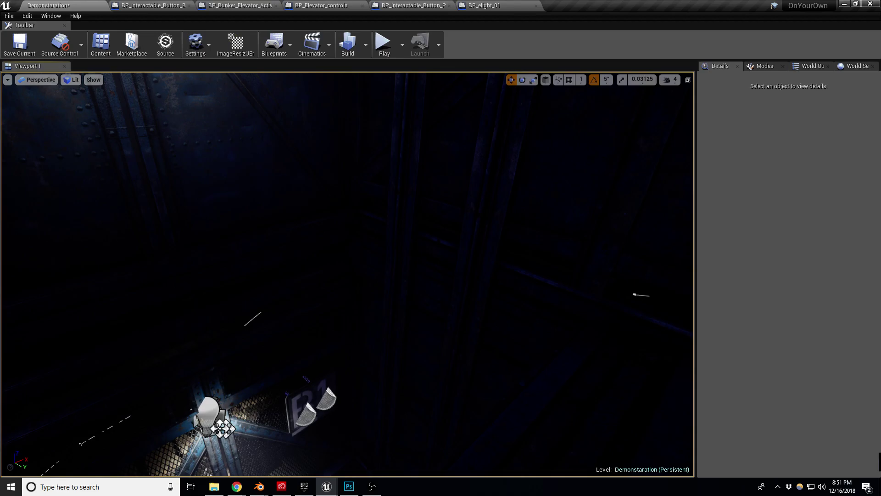
right_drag(348, 274, 425, 303)
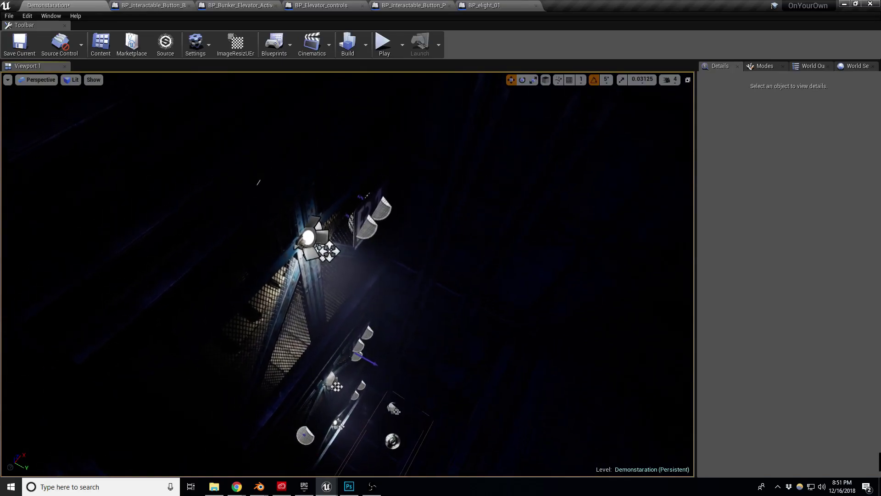
right_drag(342, 329, 400, 358)
right_drag(325, 381, 315, 403)
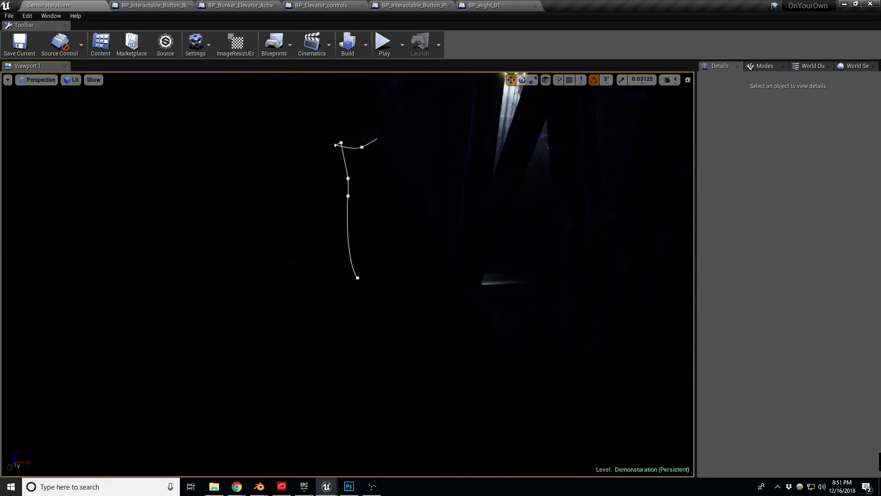
key(alt+2)
key(alt+3)
right_drag(352, 263, 351, 263)
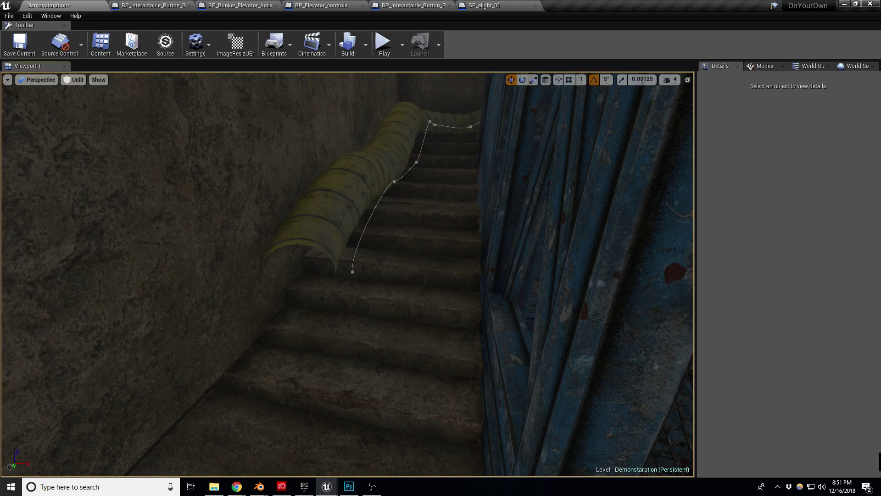
Select the tube's last spline point, lower it toward the steps, and shift it sideways in world space
click(338, 244)
key(f)
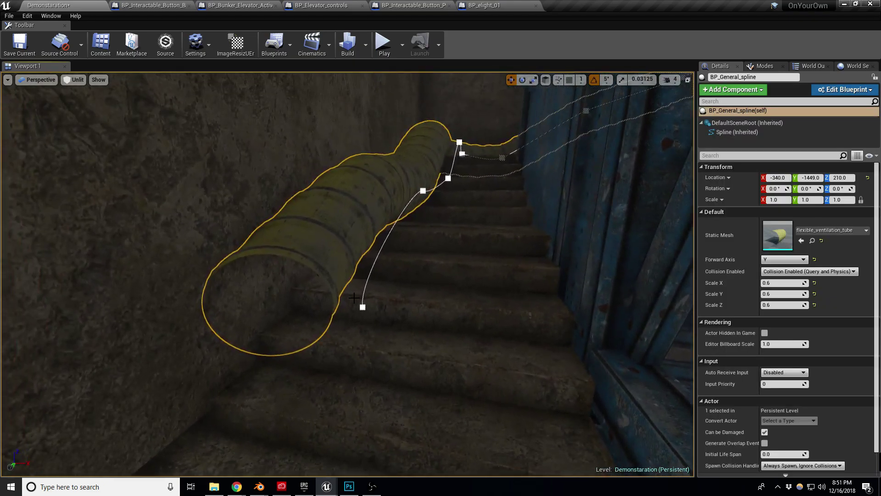
click(367, 312)
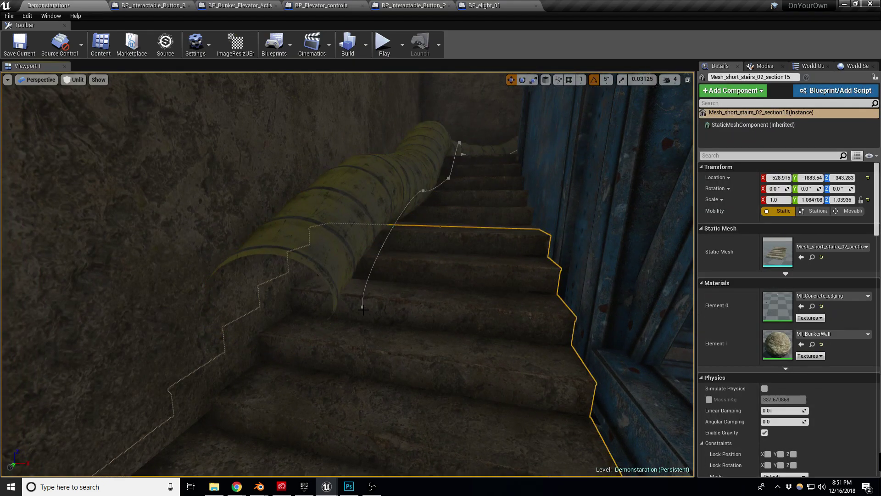
click(354, 294)
click(333, 251)
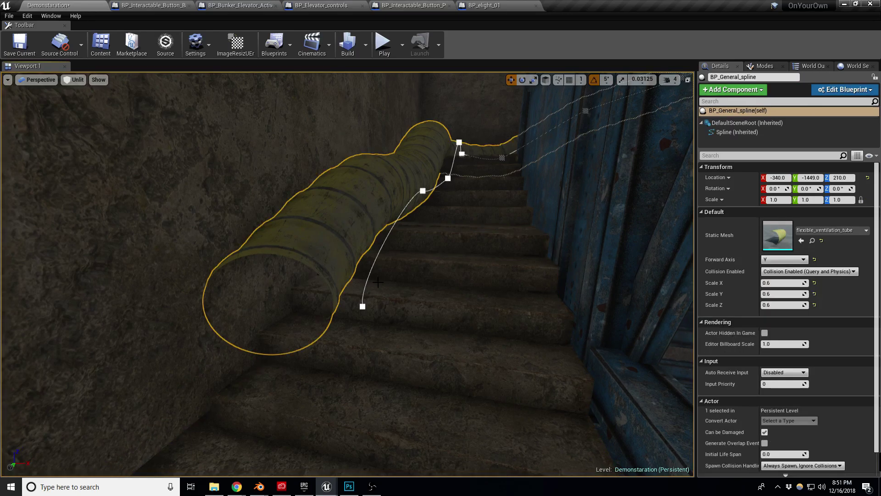
right_drag(364, 323, 401, 228)
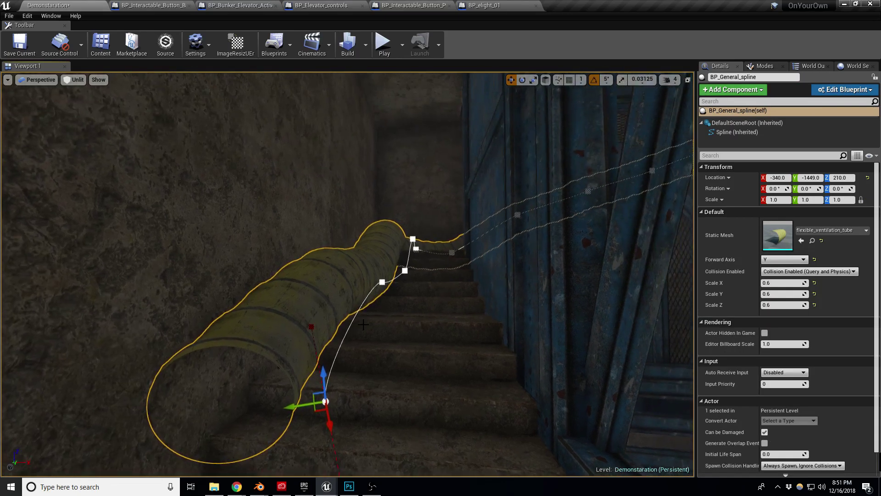
drag(329, 366, 329, 406)
mouse_move(372, 388)
right_down()
mouse_move(330, 413)
mouse_move(303, 416)
mouse_move(345, 363)
mouse_move(403, 367)
mouse_move(431, 404)
mouse_move(375, 380)
right_up()
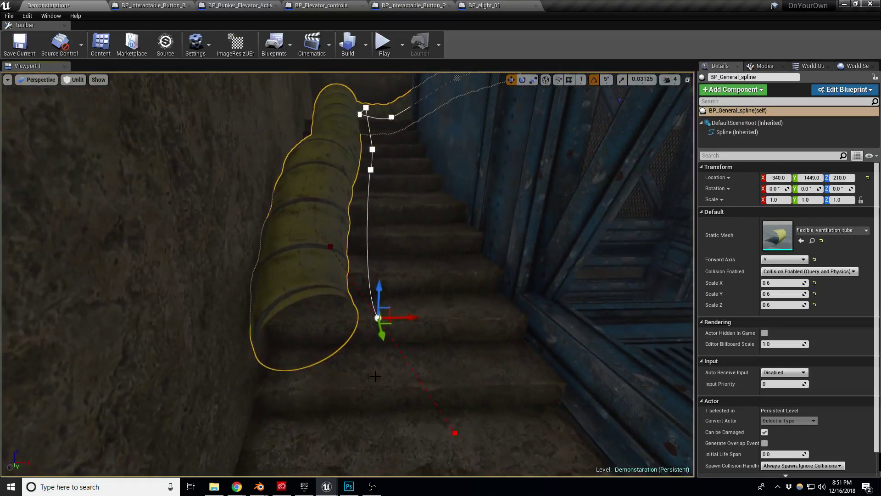
drag(410, 317, 425, 316)
Extend the tube with a new spline point further down the same flight of stairs
right_drag(490, 292, 400, 322)
right_drag(519, 272, 518, 272)
alt+drag(424, 282, 87, 420)
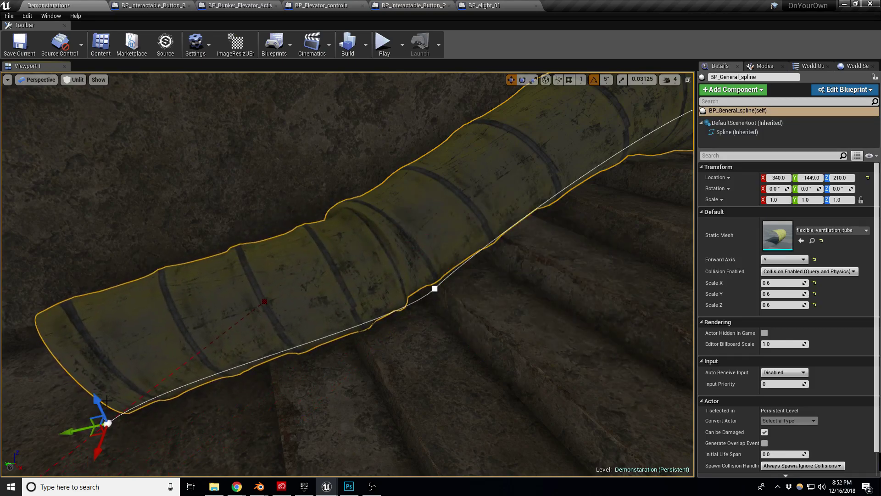
right_drag(384, 306, 377, 281)
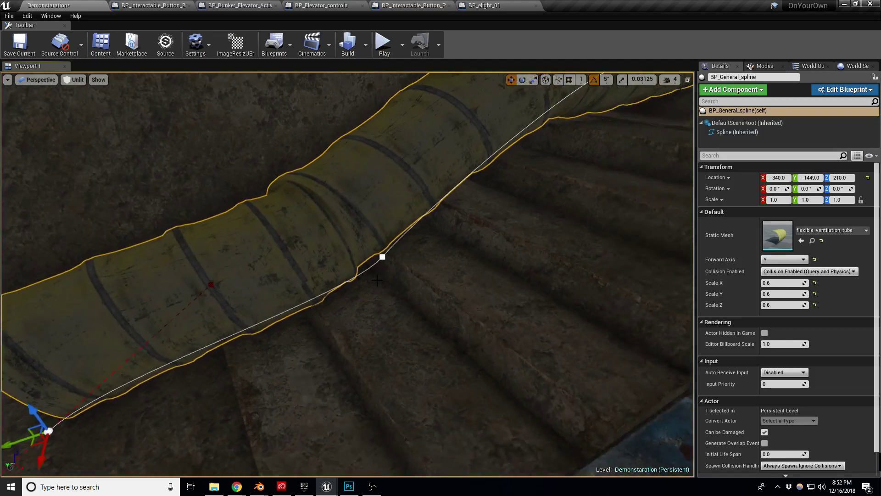
Move the tube's last spline point along the stair flight, rotate it to follow the slope, and fine-tune its position
drag(362, 246, 356, 285)
right_drag(355, 285, 294, 312)
click(239, 337)
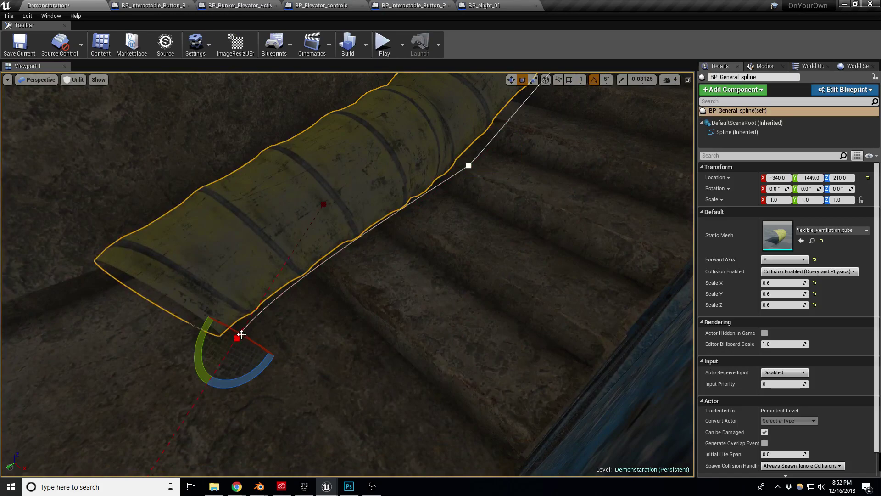
drag(195, 351, 195, 369)
right_drag(196, 370, 338, 305)
key(w)
drag(429, 301, 428, 289)
Slide the tube's end point across the landing into the corner and extend the tube around the corner with a new spline point
right_drag(428, 290, 344, 261)
right_drag(531, 277, 563, 339)
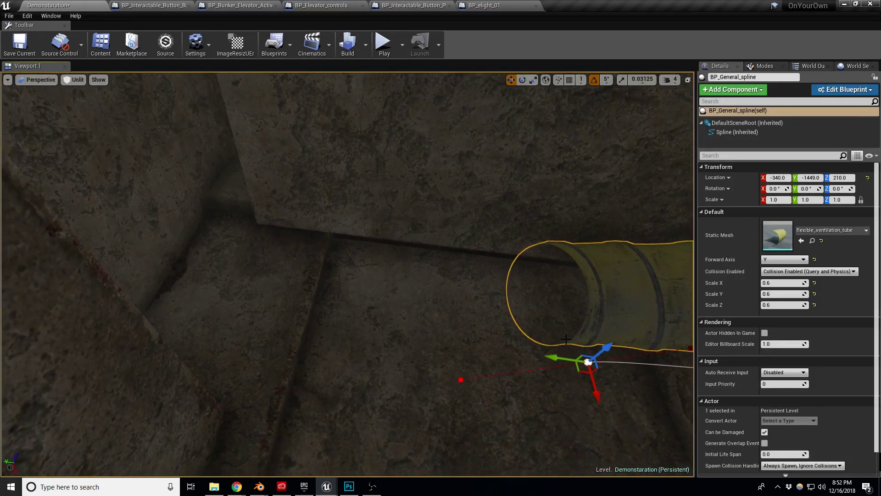
right_drag(581, 373, 595, 380)
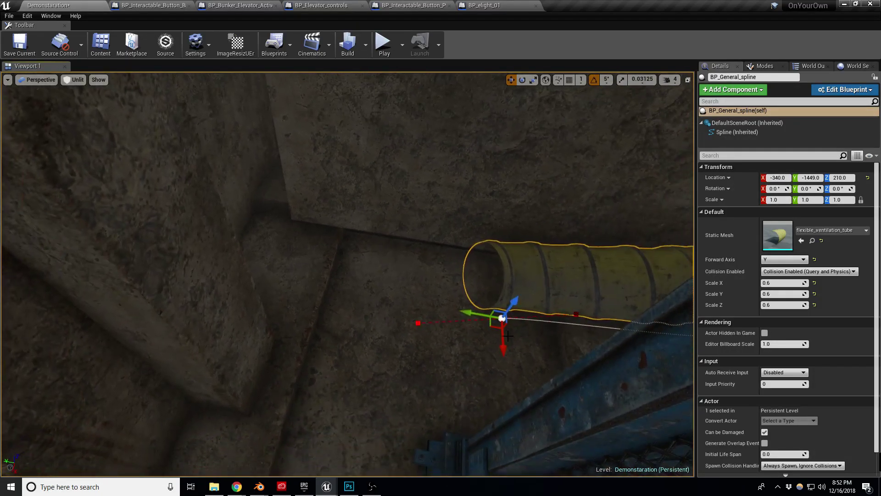
drag(492, 326, 287, 310)
right_drag(306, 306, 279, 339)
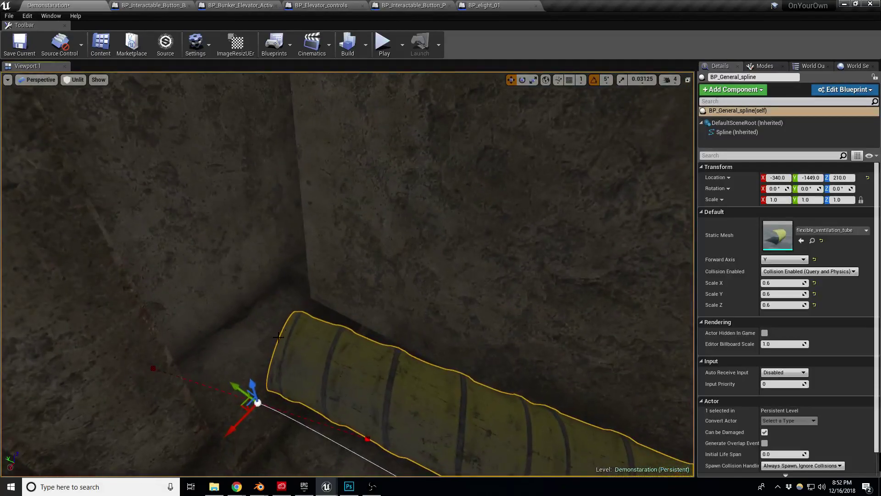
alt+drag(251, 381, 77, 222)
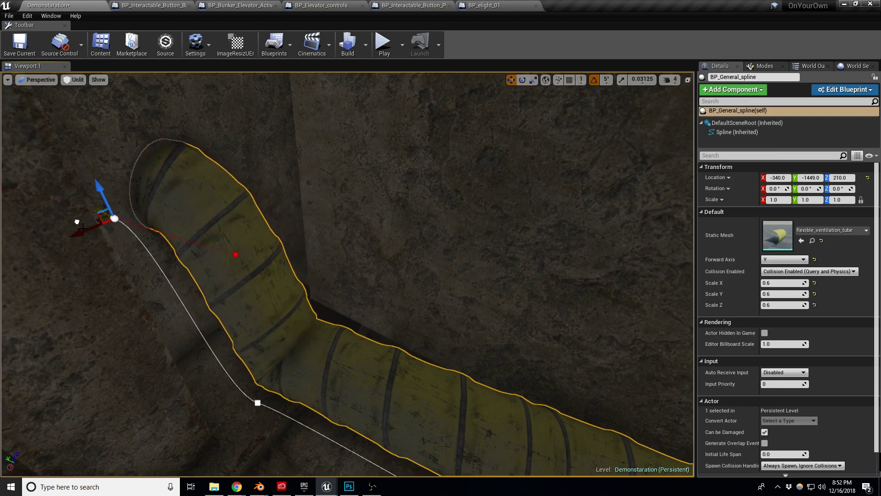
Select the tube's spline point at the landing corner, shift and rotate it to follow the turn, and deselect the tube
click(256, 396)
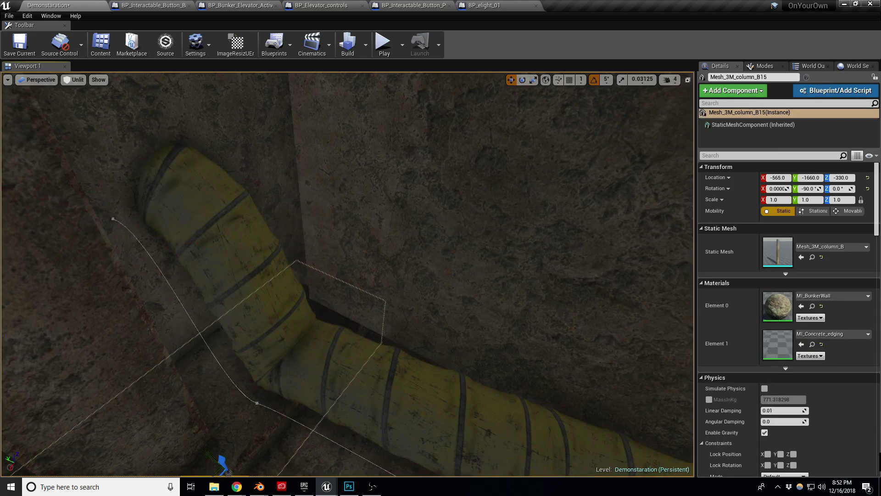
click(257, 403)
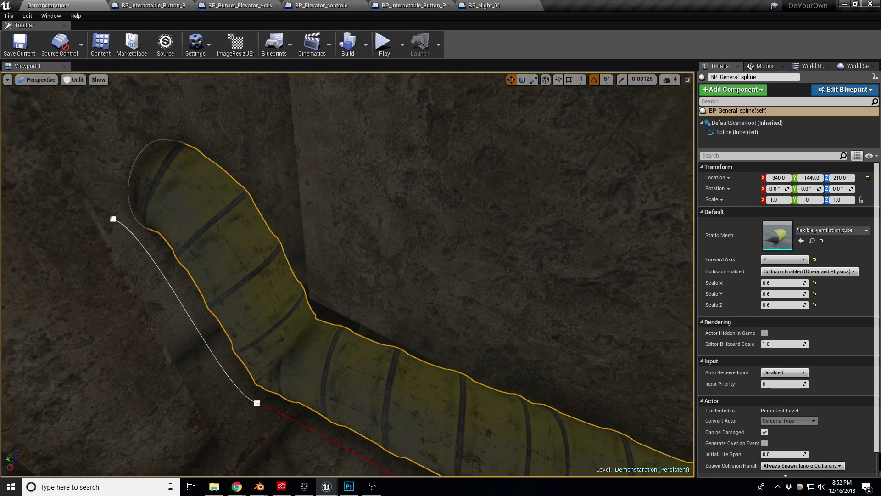
drag(257, 404, 319, 414)
key(e)
drag(236, 416, 223, 434)
right_drag(223, 433, 340, 429)
key(w)
key(s)
key(Escape)
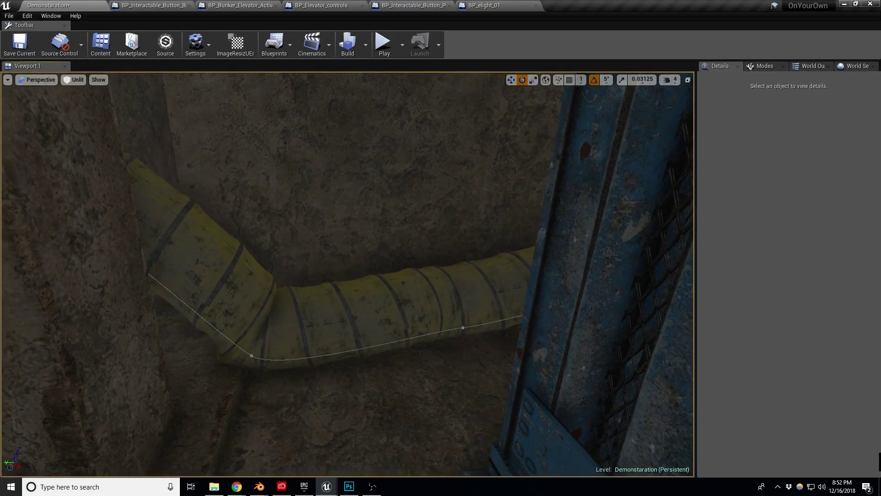
Adjust both tangent handles of the corner spline point to smooth the tube's bend
click(251, 355)
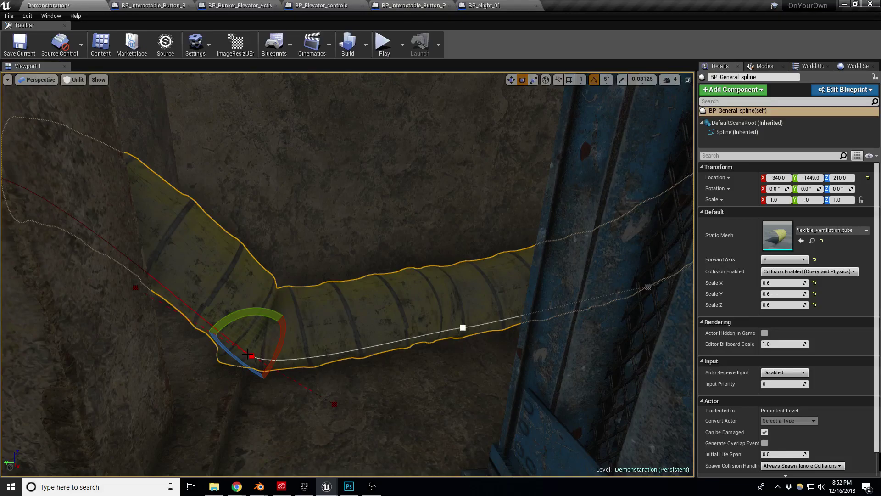
click(132, 288)
drag(129, 278, 150, 269)
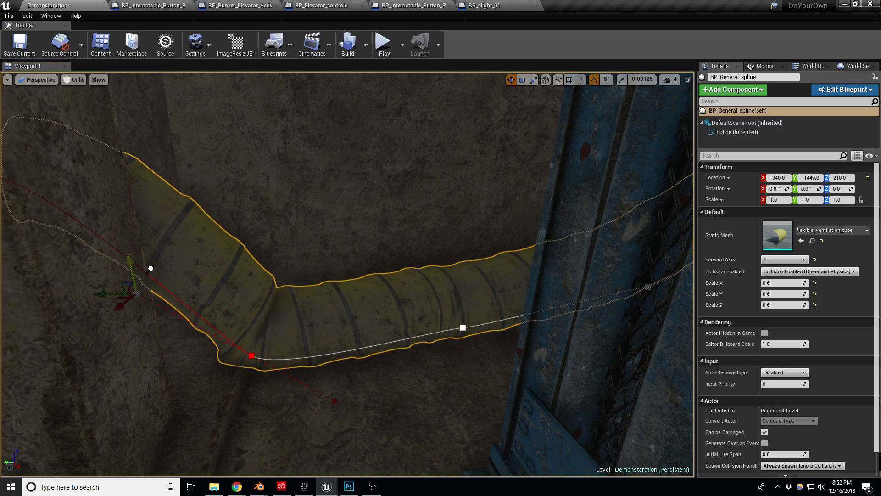
mouse_move(323, 392)
right_down()
mouse_move(349, 392)
mouse_move(324, 392)
right_up()
drag(317, 389, 419, 373)
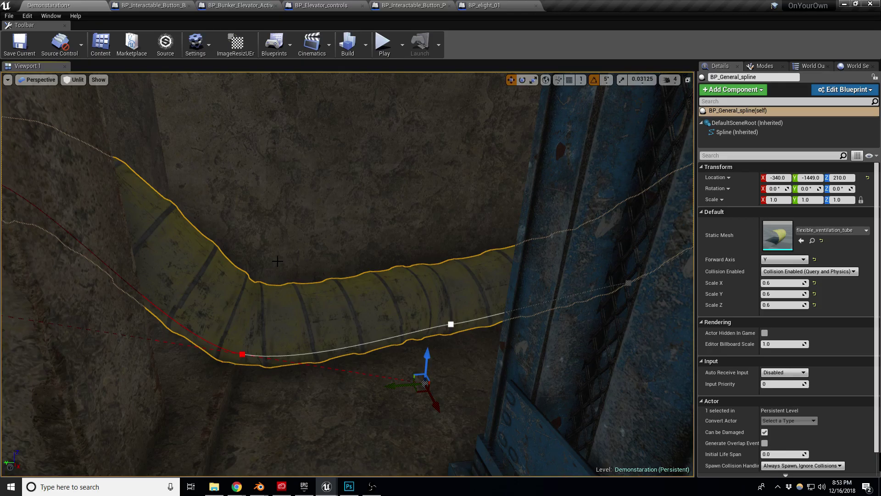
mouse_move(251, 228)
right_down()
mouse_move(413, 294)
mouse_move(487, 258)
mouse_move(505, 349)
mouse_move(252, 227)
right_up()
Go to the elevator in a full-screen viewport, run a short play test beside its control box, and end the session
key(F11)
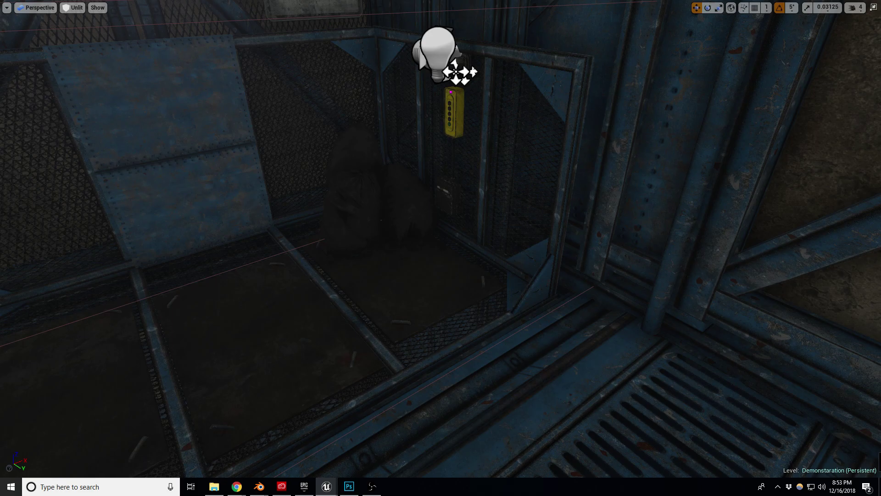
right_drag(385, 227, 385, 227)
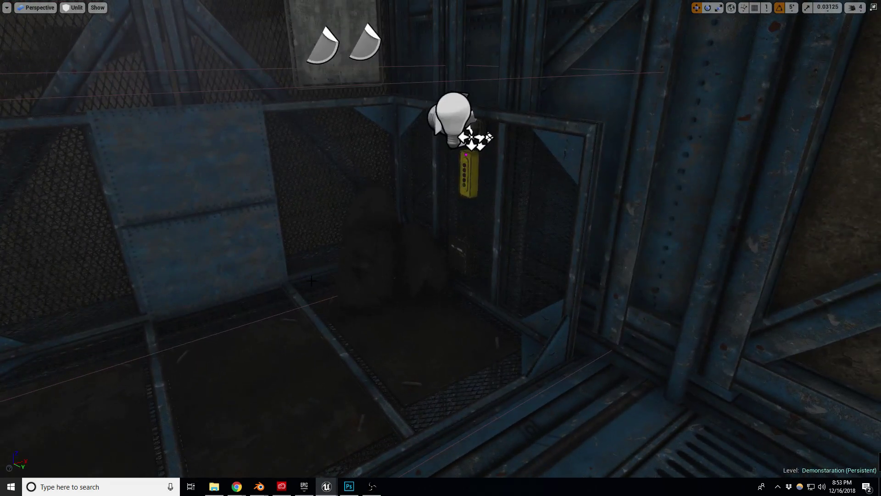
key(alt+p)
key(w)
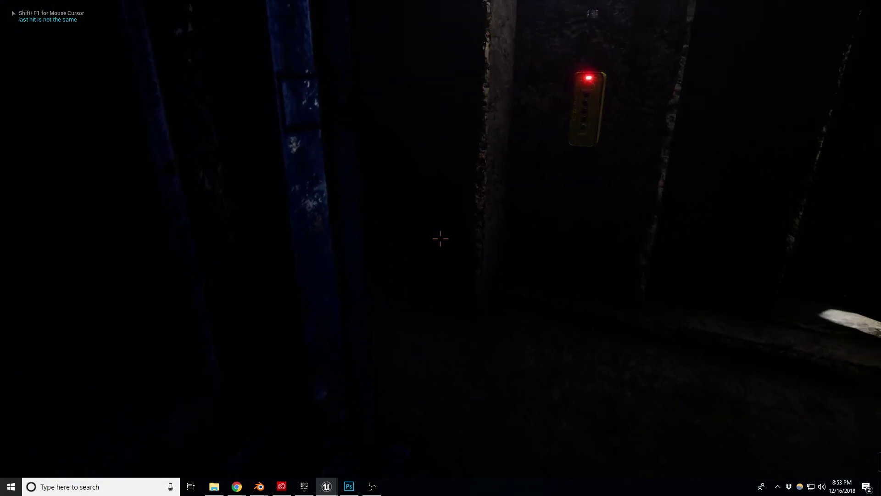
key(Escape)
Select the elevator, check its Is Power On option in the details, and return to the full-screen viewport
right_drag(464, 275, 464, 275)
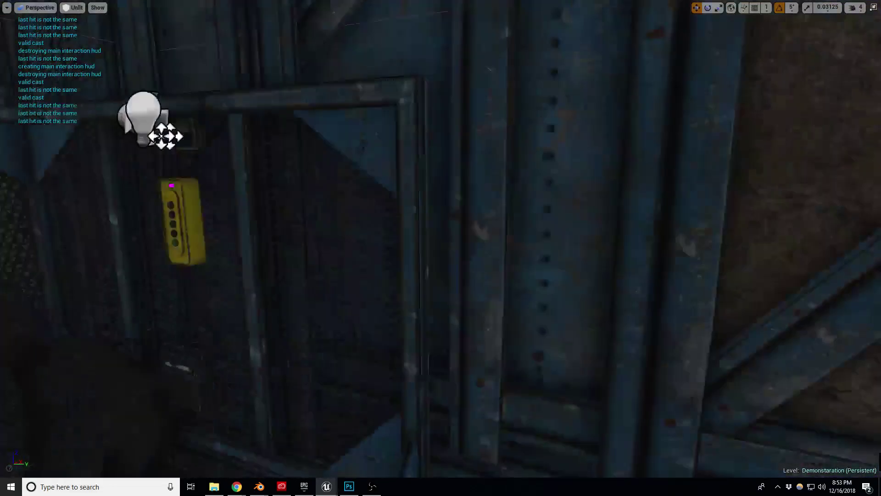
click(391, 248)
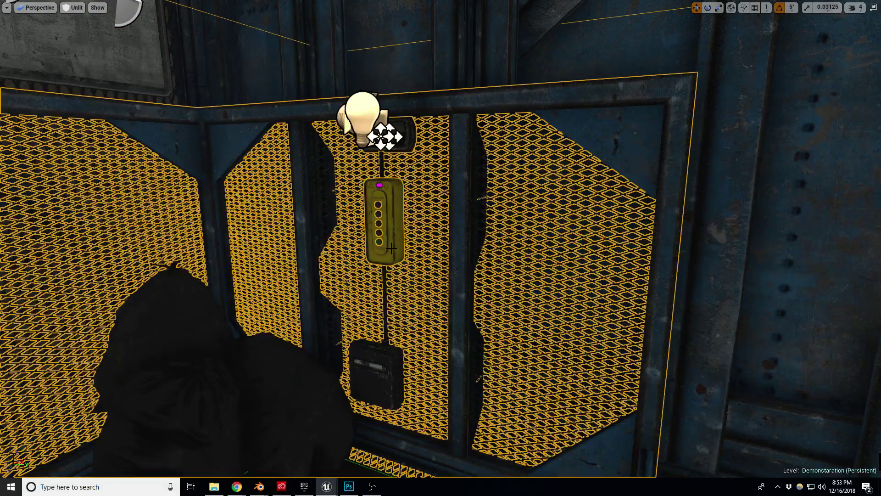
key(F11)
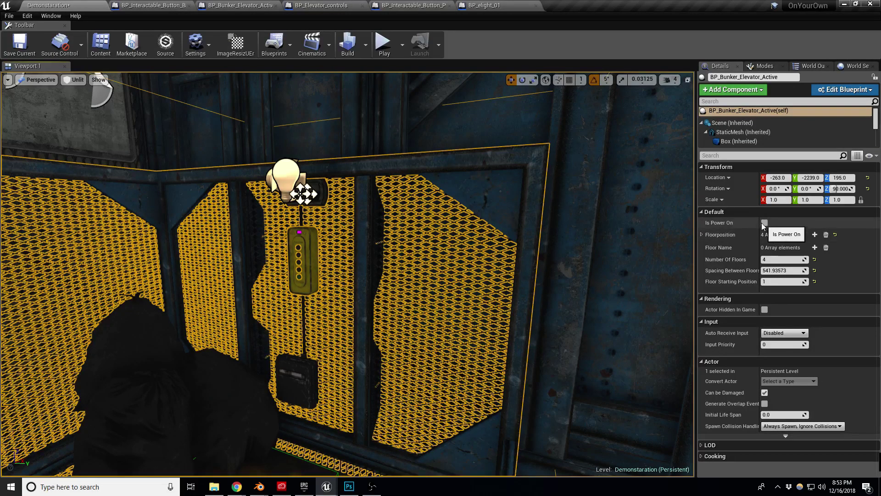
right_drag(582, 231, 581, 233)
key(F11)
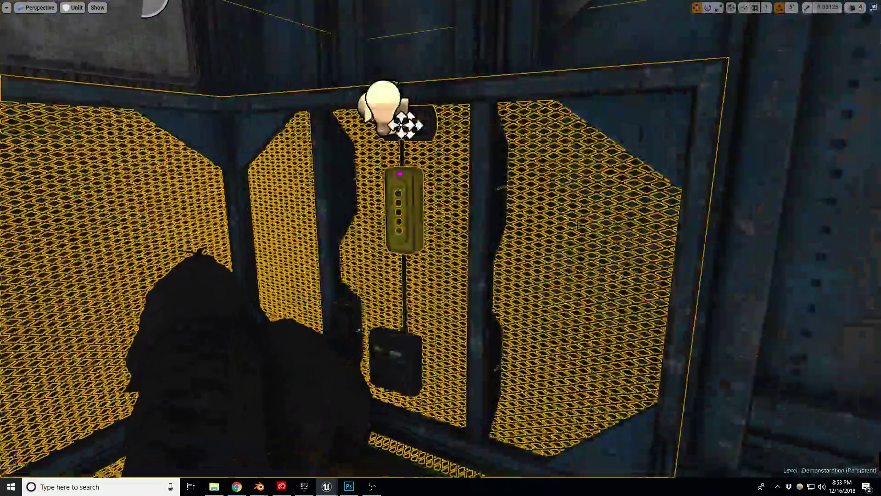
Play-test the elevator by turning on its power and choosing the L level on the control box
key(alt+p)
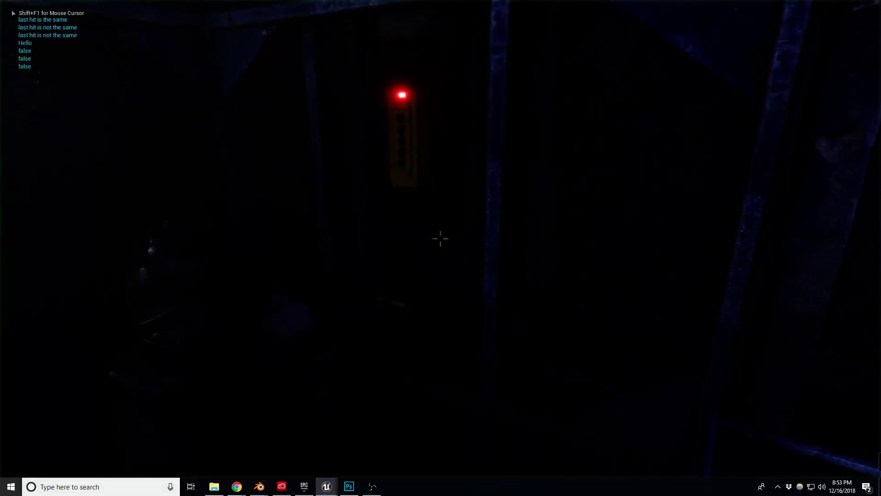
key(w)
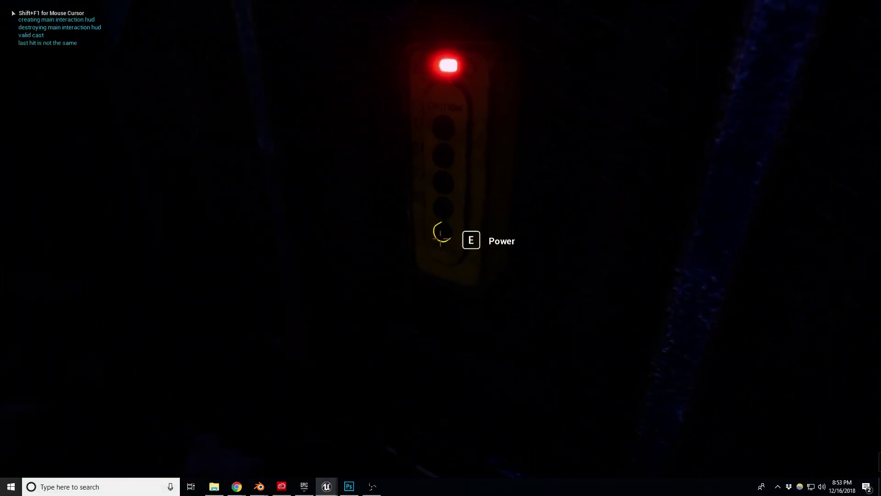
key(e)
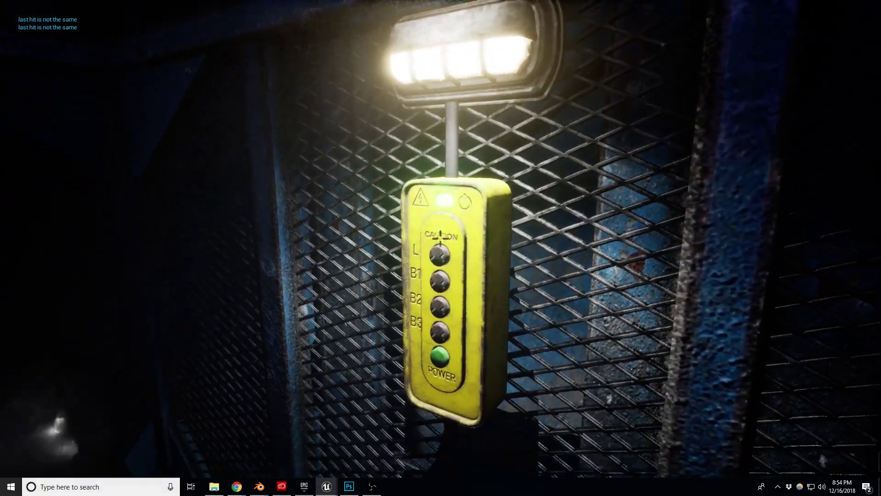
mouse_move(440, 238)
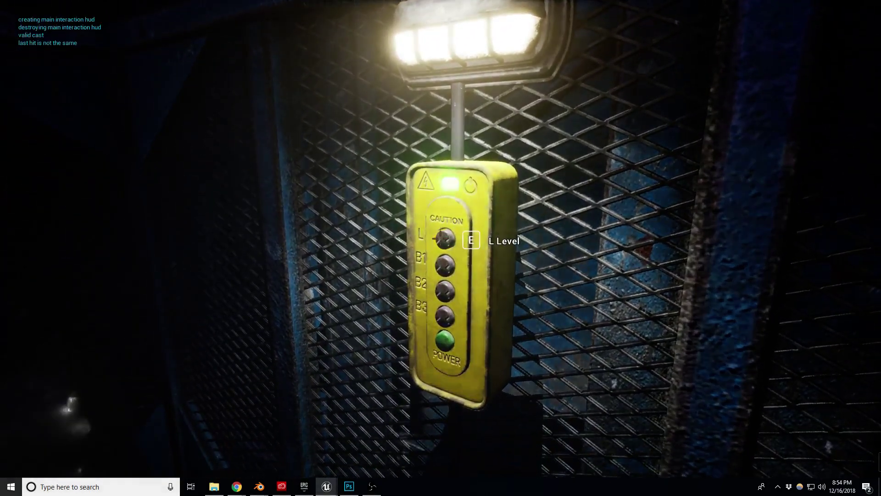
key(e)
Switch off the elevator's power, try the B2 level control without power, and end the play session
key(s)
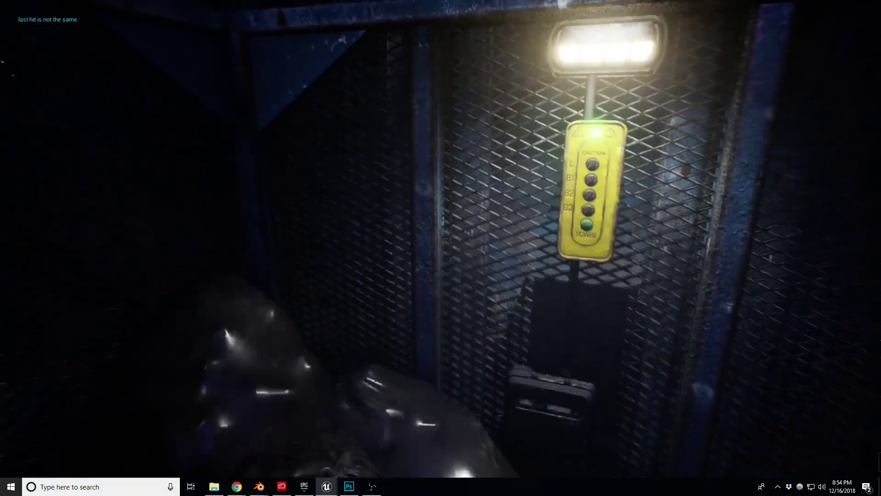
key(w)
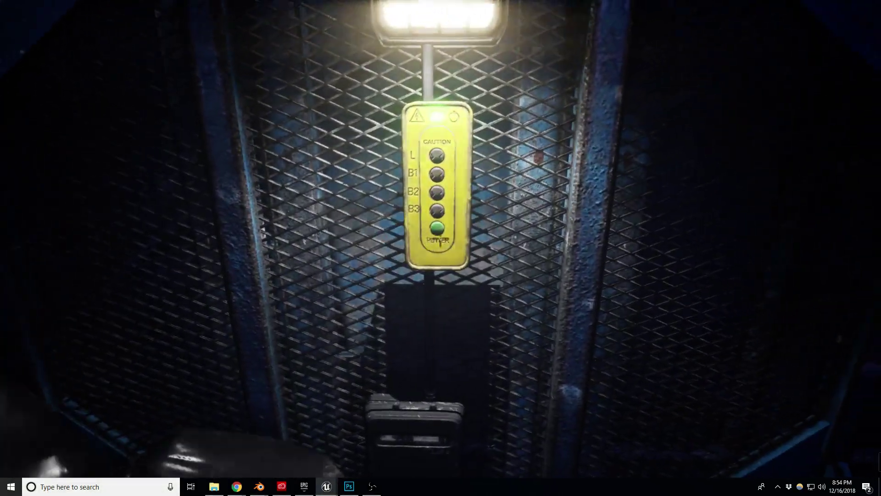
key(e)
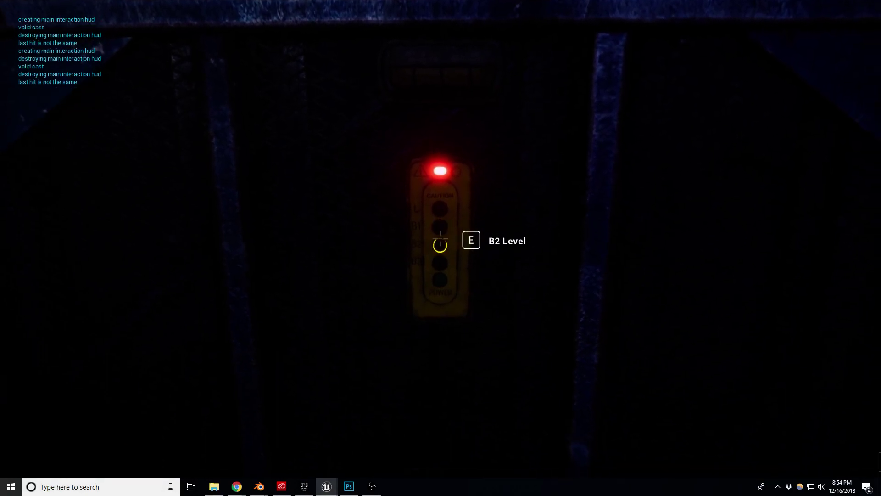
key(e)
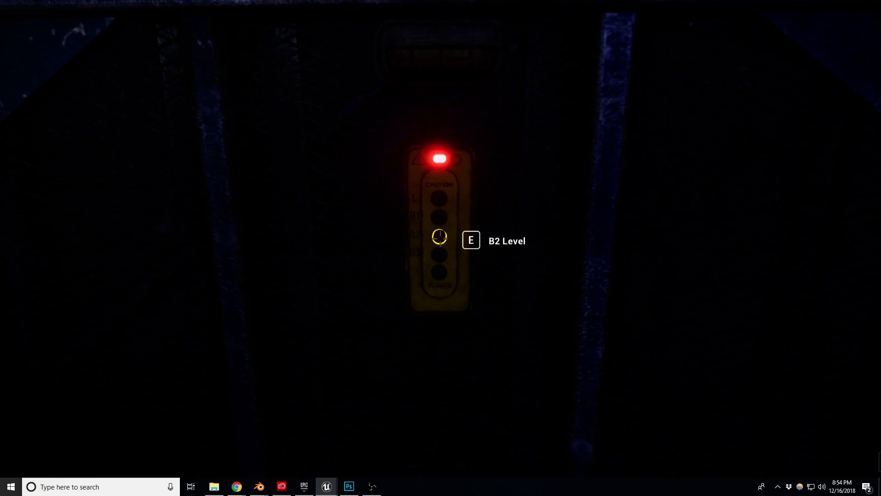
key(Escape)
Set the viewport to lit mode and inspect the elevator's control box up close
right_drag(458, 243, 455, 165)
key(w)
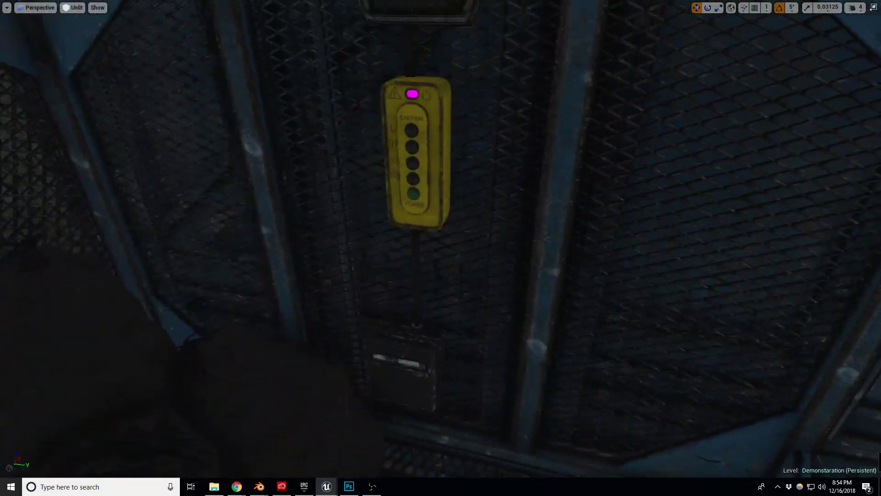
key(alt+4)
right_drag(532, 218, 507, 118)
key(w)
key(s)
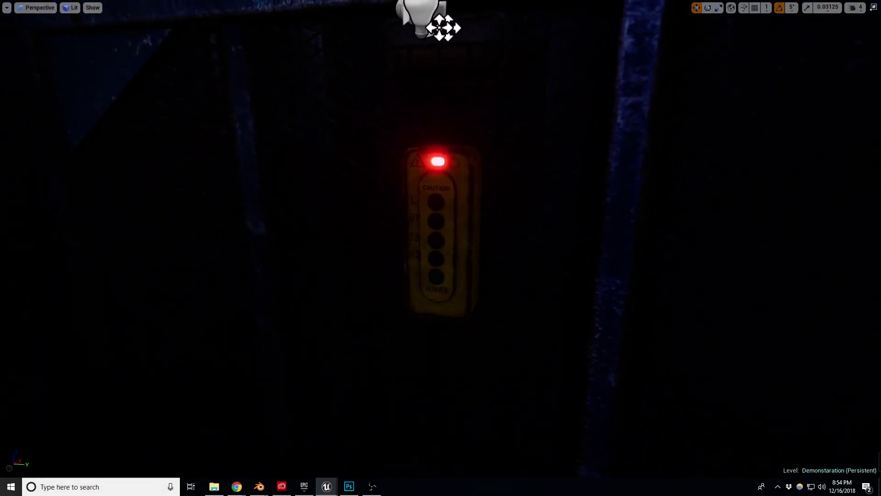
key(w)
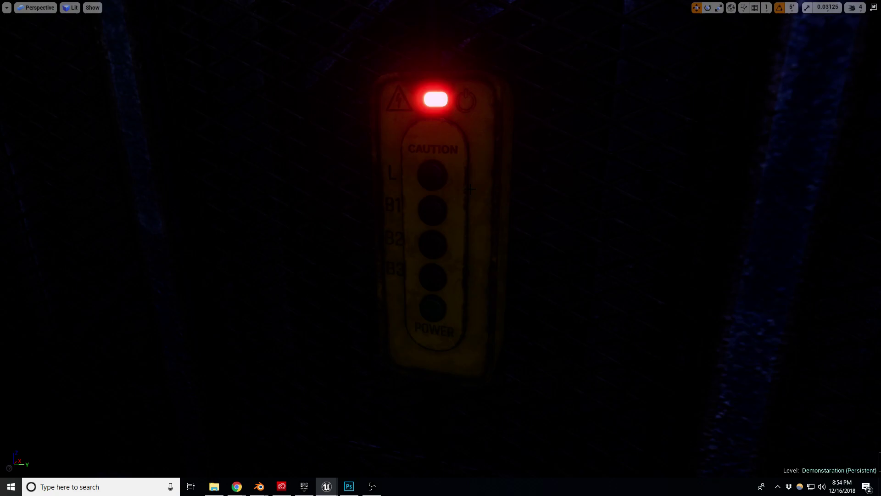
Examine the elevator's lit interior, including the ceiling lamp, the weight marking and the B3 sign
right_drag(470, 189, 433, 214)
key(s)
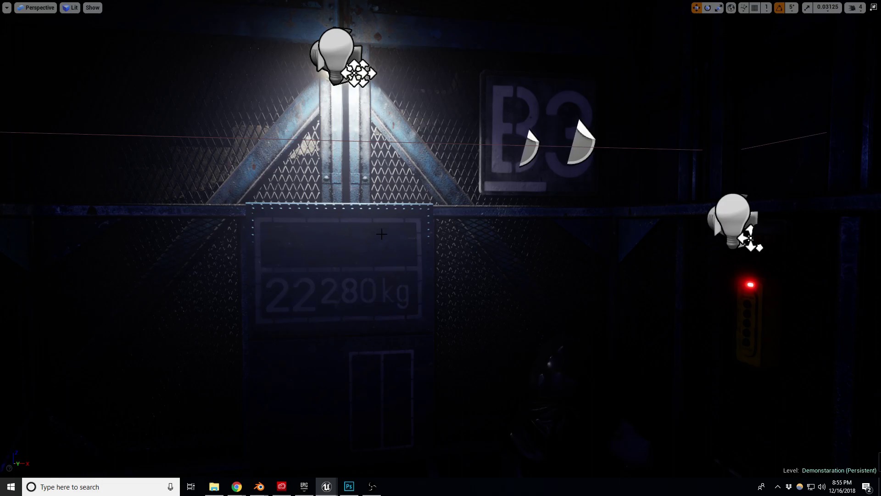
right_drag(382, 233, 376, 261)
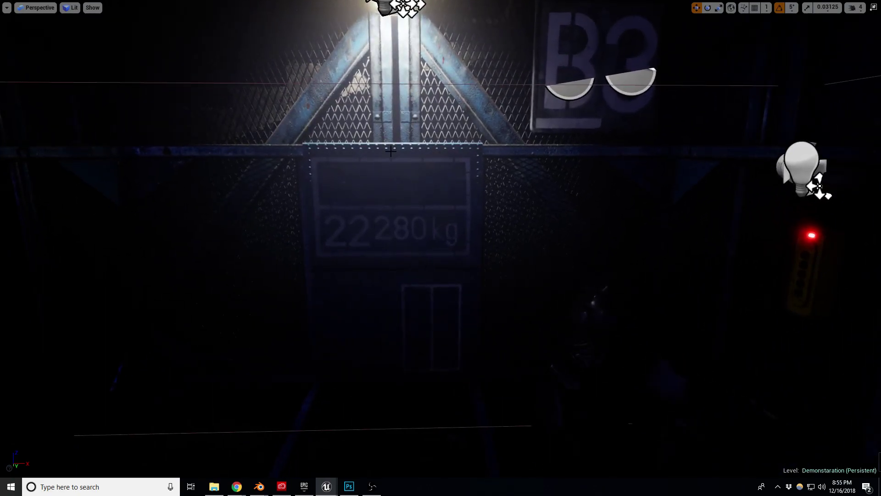
right_drag(452, 203, 450, 177)
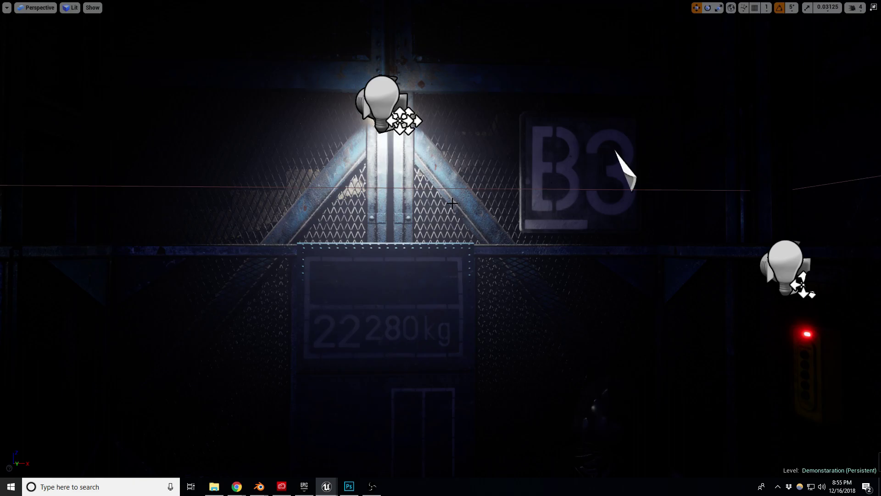
mouse_move(485, 253)
right_down()
mouse_move(482, 262)
mouse_move(480, 225)
mouse_move(487, 249)
right_up()
key(s)
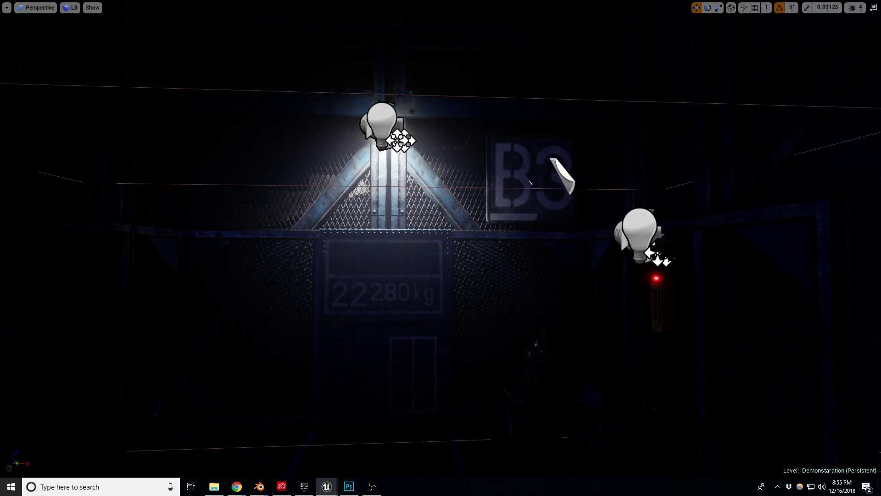
Start a play session beside the elevator and try the hanging yellow control box on the concrete wall without power
right_drag(440, 248, 440, 422)
right_drag(441, 248, 371, 243)
key(s)
key(w)
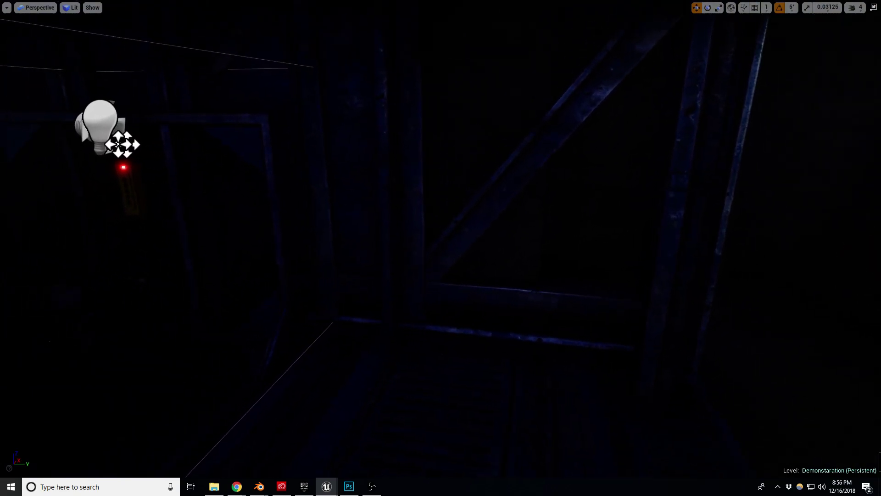
key(alt+p)
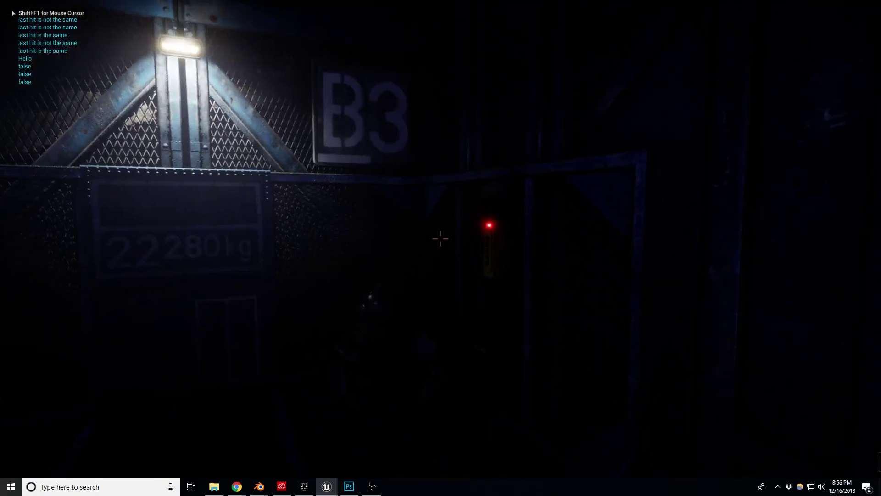
key(w)
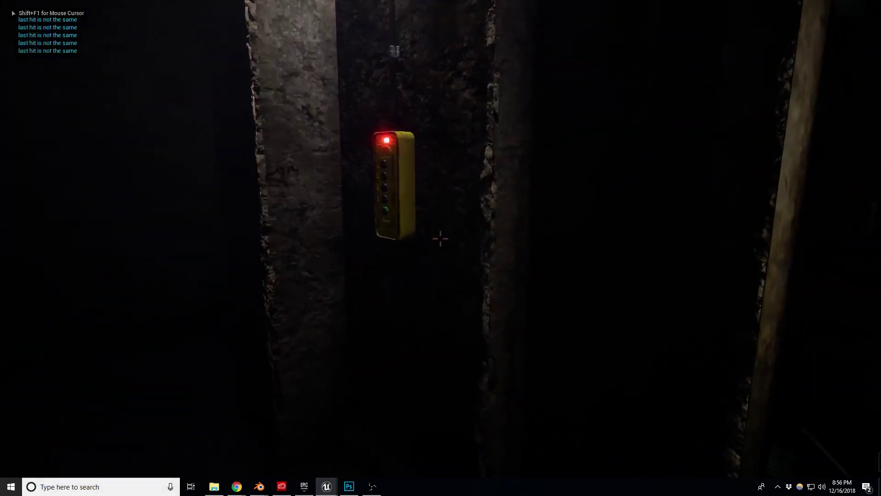
key(w)
key(d)
key(a)
key(e)
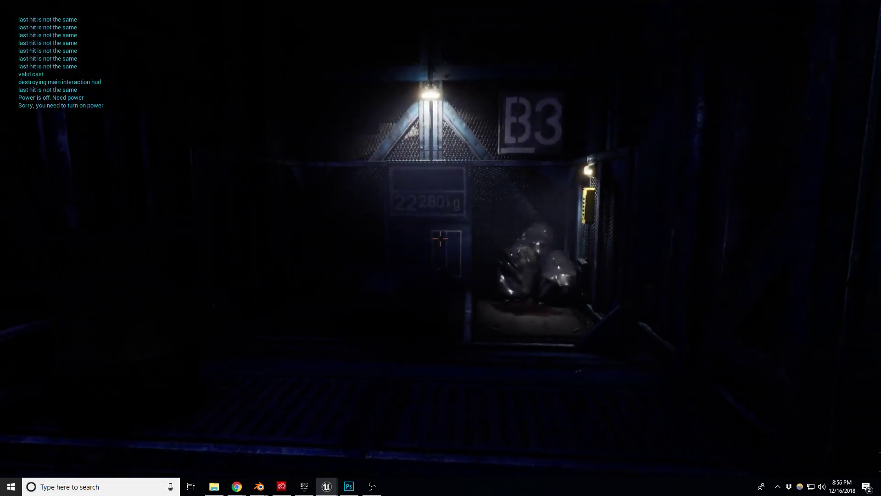
Approach the yellow control box beneath the elevator's wall lamp and try interacting with it up close
key(w)
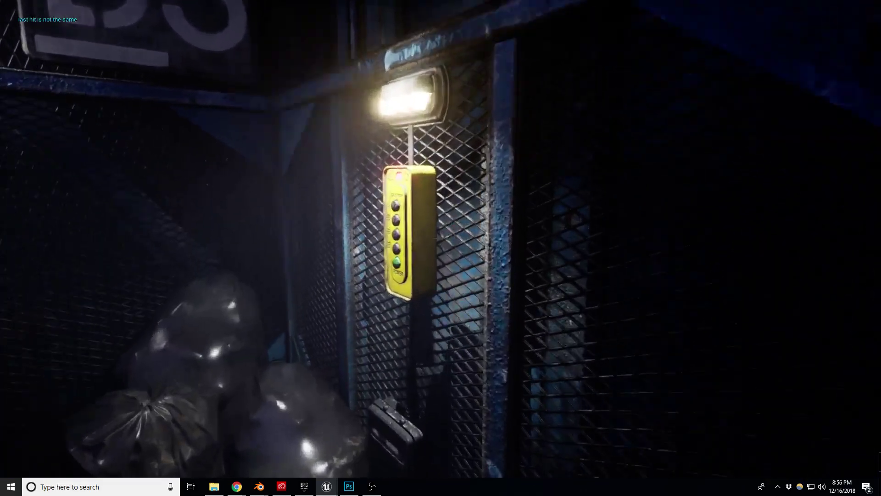
key(w)
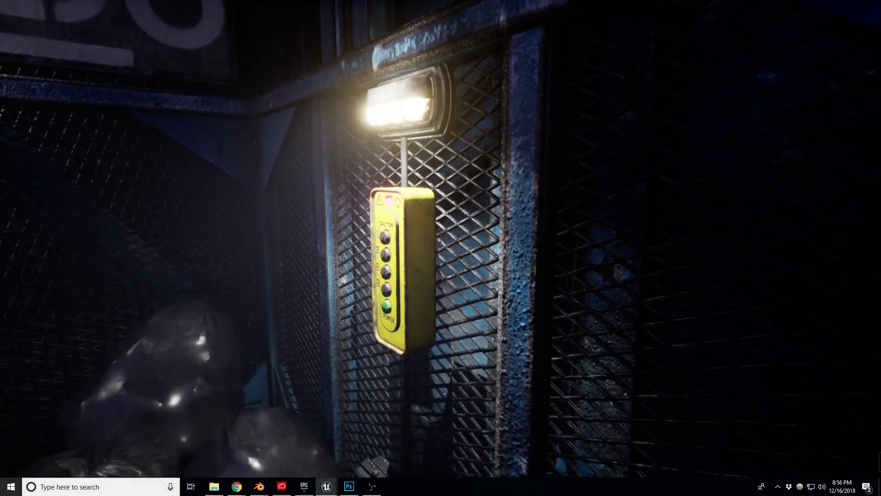
key(w)
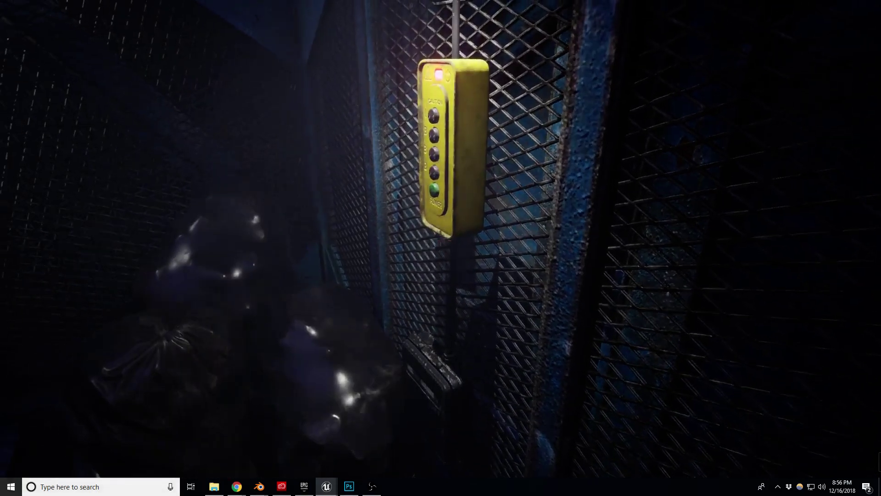
key(e)
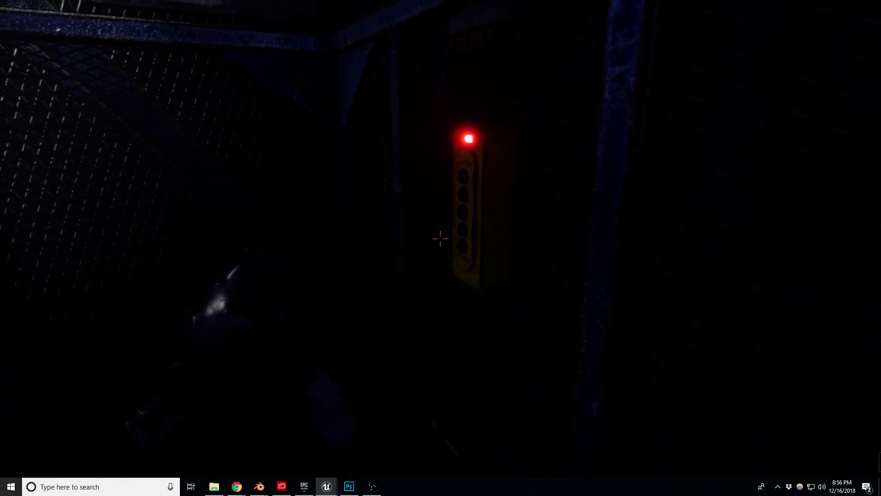
Walk the concrete staircase beside the elevator, check its lamp lighting, and end the play session
key(w)
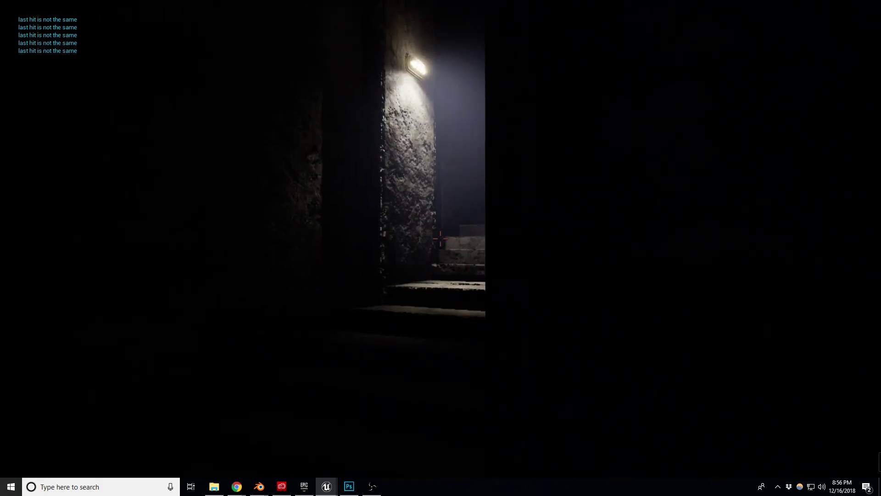
key(w)
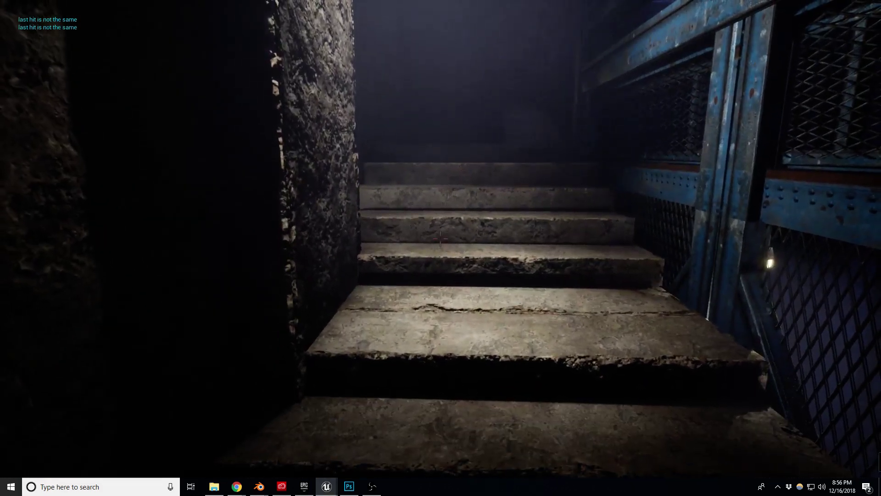
key(s)
key(s)
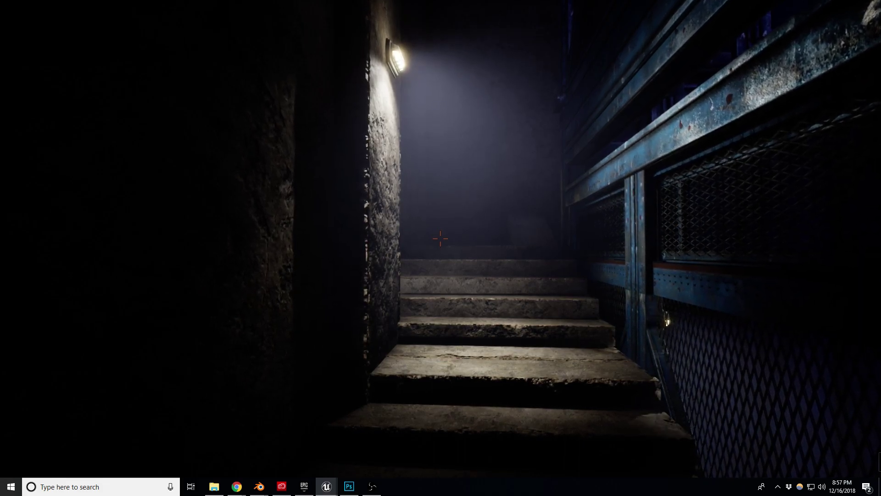
key(w)
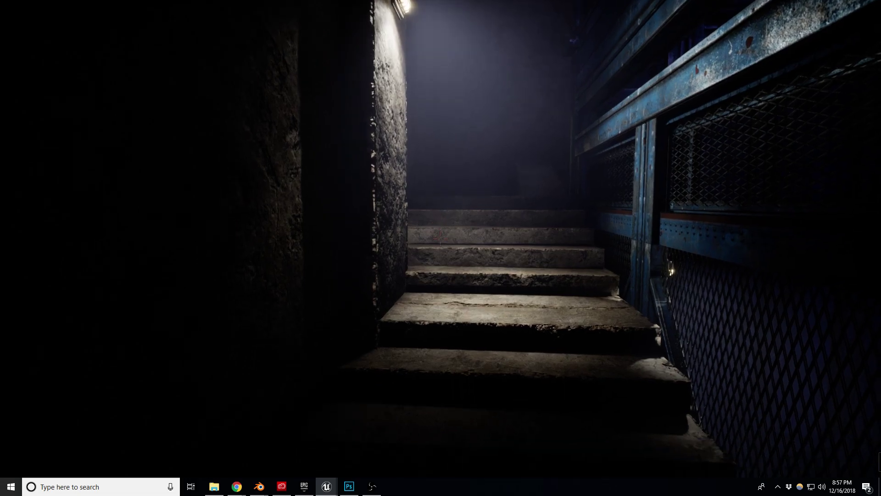
key(w)
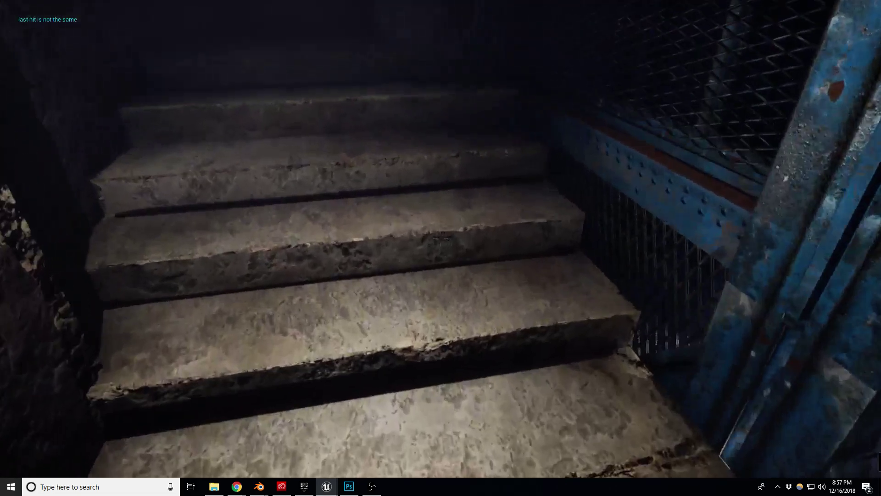
key(w)
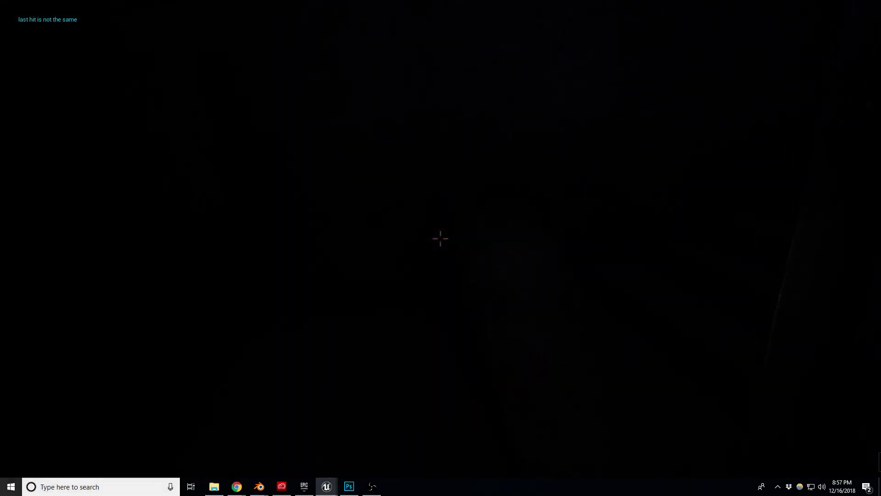
key(Escape)
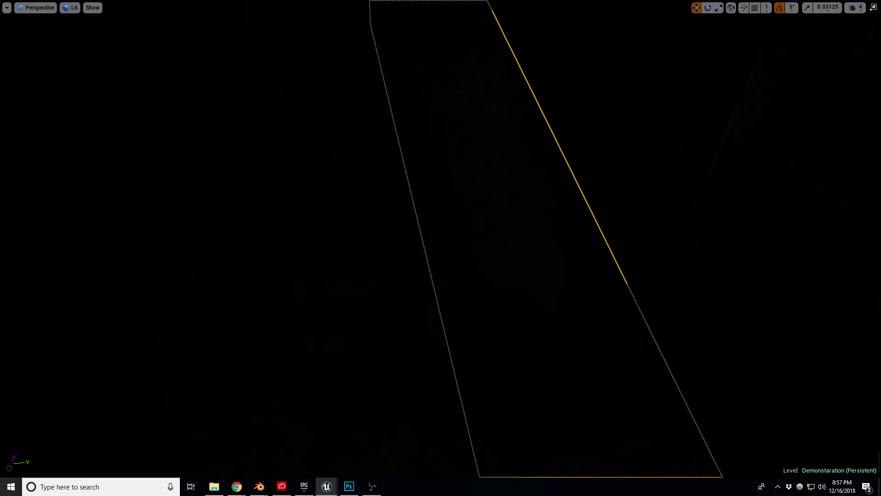
key(Escape)
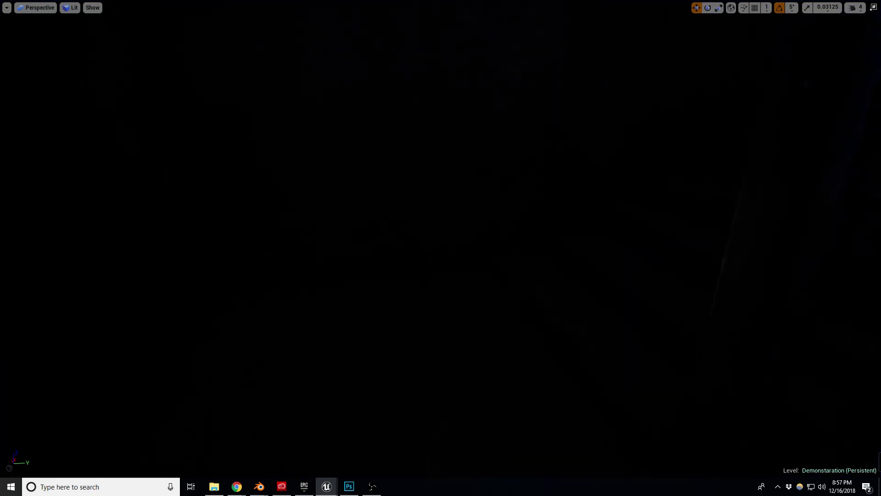
Inspect the elevator's mesh walls, lamp and level sign in the lit viewport
right_drag(440, 248, 486, 202)
right_drag(440, 247, 613, 216)
key(w)
right_drag(519, 186, 590, 170)
key(s)
right_drag(569, 205, 591, 240)
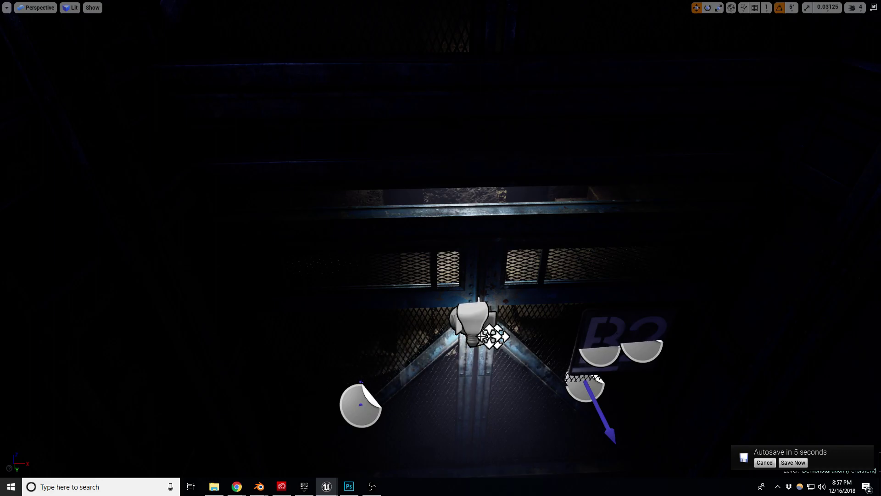
right_drag(481, 336, 656, 312)
right_drag(273, 470, 440, 471)
Set the viewport to unlit and extend the ventilation tube by an added spline point past the garbage bags to the pillar
key(alt+3)
right_drag(440, 248, 380, 378)
click(401, 335)
mouse_move(400, 336)
right_down()
mouse_move(399, 349)
mouse_move(397, 335)
mouse_move(415, 330)
right_up()
click(402, 361)
right_drag(402, 361, 408, 343)
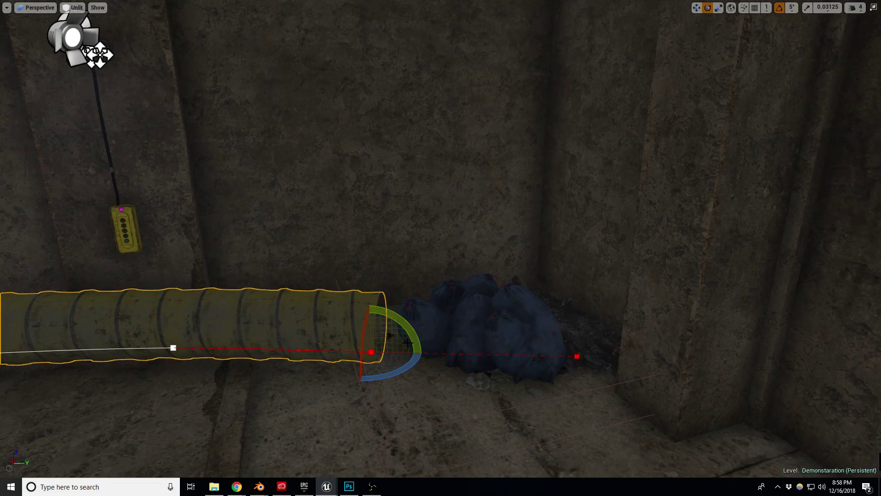
key(w)
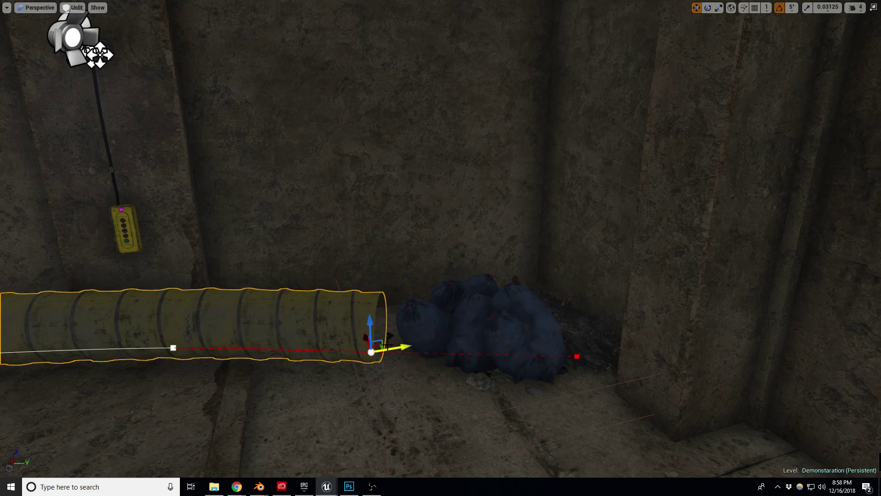
alt+drag(385, 345, 494, 299)
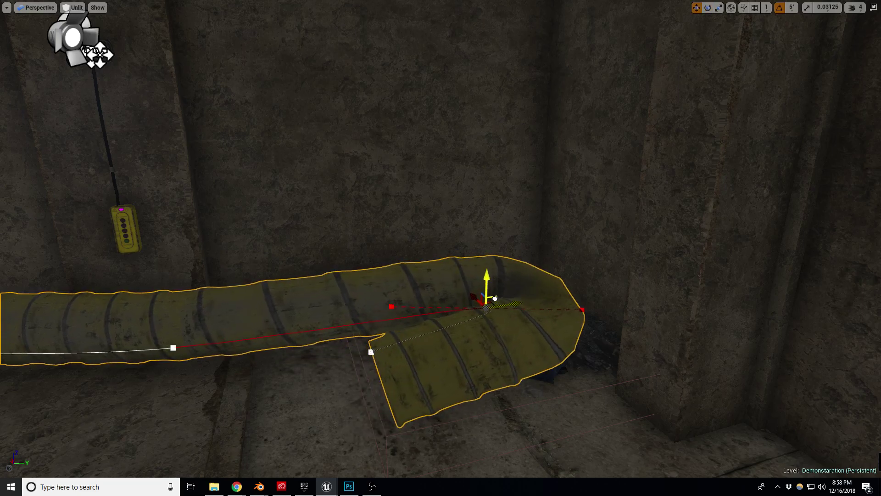
click(371, 352)
drag(385, 344, 661, 268)
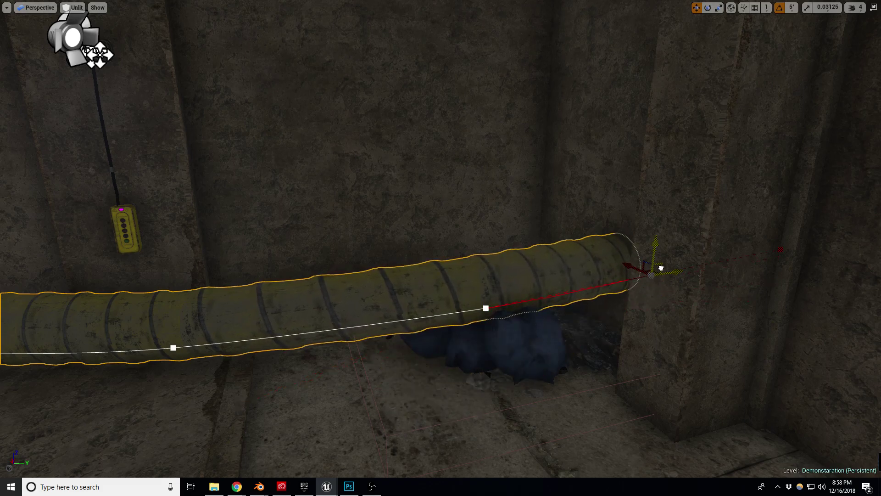
Raise the tube's spline point above the garbage bags and shift the preceding point to shape the bend
click(485, 307)
drag(481, 305, 436, 279)
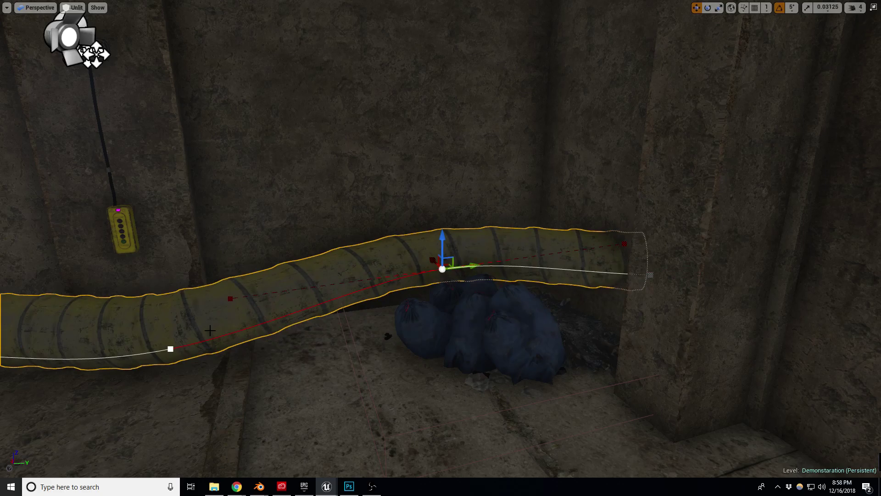
click(170, 348)
drag(197, 339, 265, 328)
Rotate the tube's end spline point at the pillar to adjust the curve over the garbage bags, and deselect the tube
right_drag(588, 275, 572, 210)
click(574, 194)
key(e)
drag(528, 202, 535, 221)
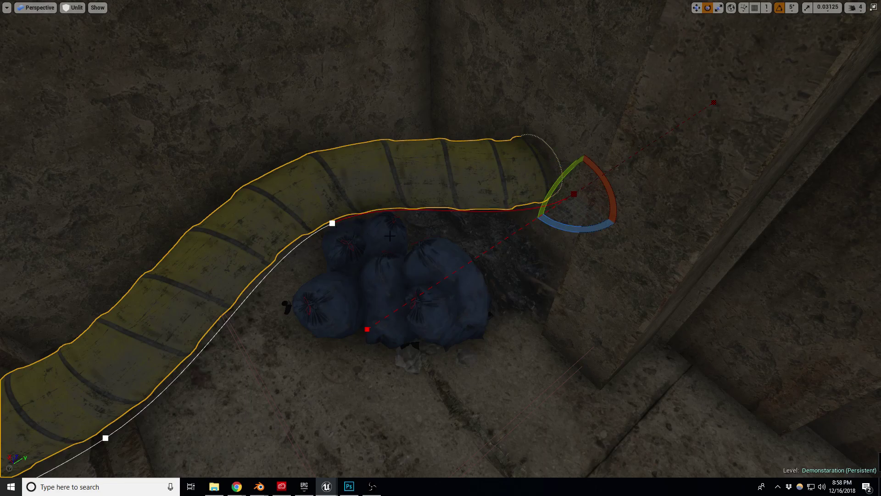
right_drag(535, 221, 422, 138)
key(s)
right_drag(299, 274, 391, 328)
key(Escape)
Place a folded mattress against the wall near the door and a flat mattress in front of the garbage bags
right_drag(329, 313, 402, 343)
right_drag(360, 311, 324, 262)
right_drag(471, 228, 467, 231)
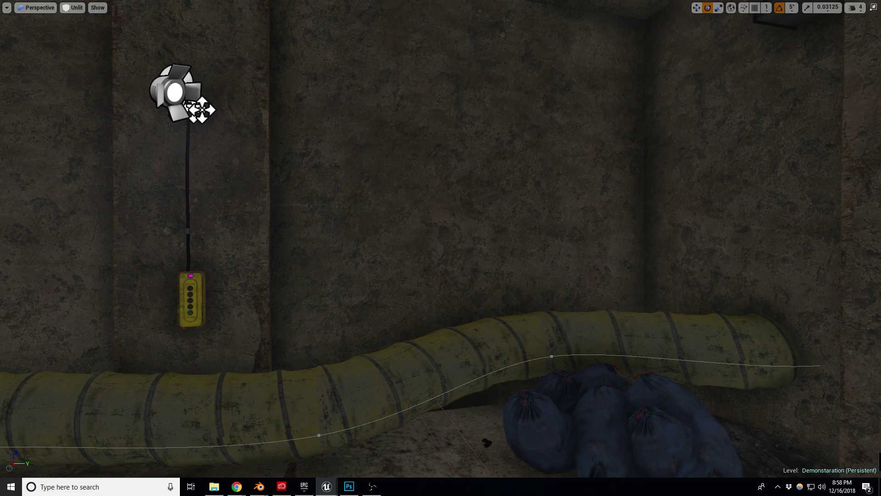
key(s)
right_drag(92, 203, 257, 247)
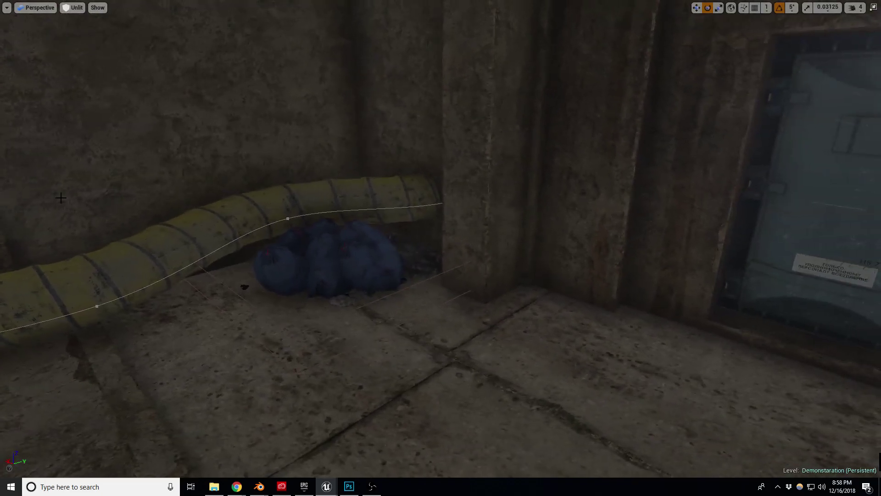
drag(0, 335, 586, 303)
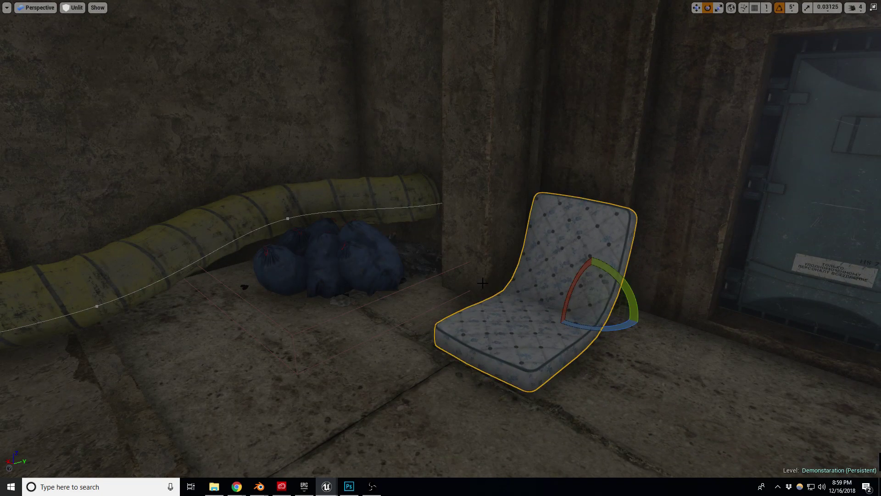
drag(0, 349, 292, 327)
key(w)
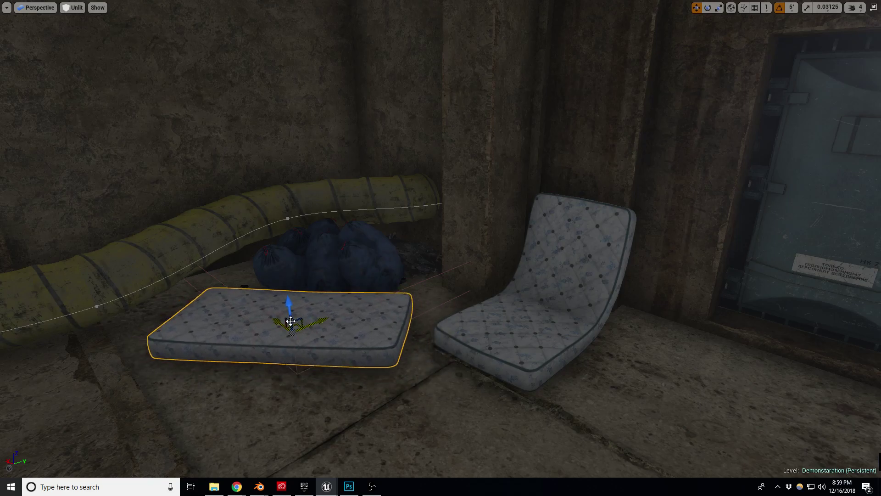
right_drag(393, 341, 296, 341)
key(Escape)
right_drag(400, 340, 420, 352)
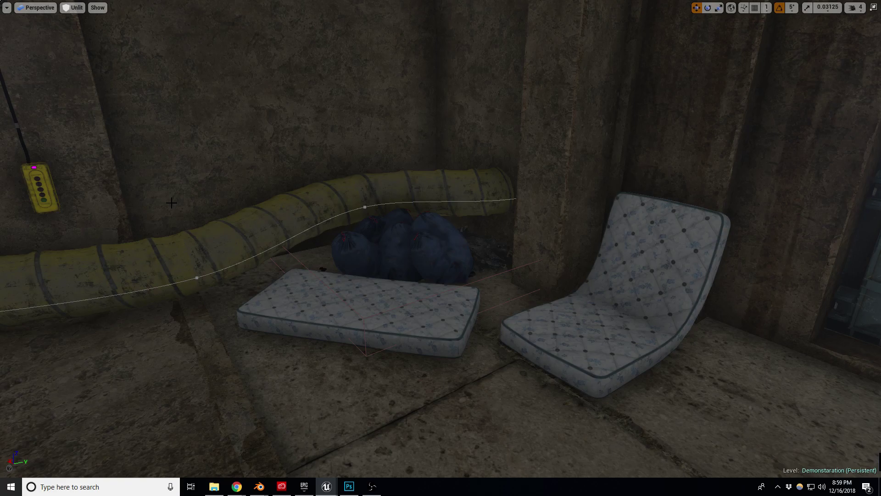
Lower the tube's spline point behind the garbage bags and move the bag pile toward the flat mattress
click(365, 206)
click(365, 207)
drag(366, 181, 367, 206)
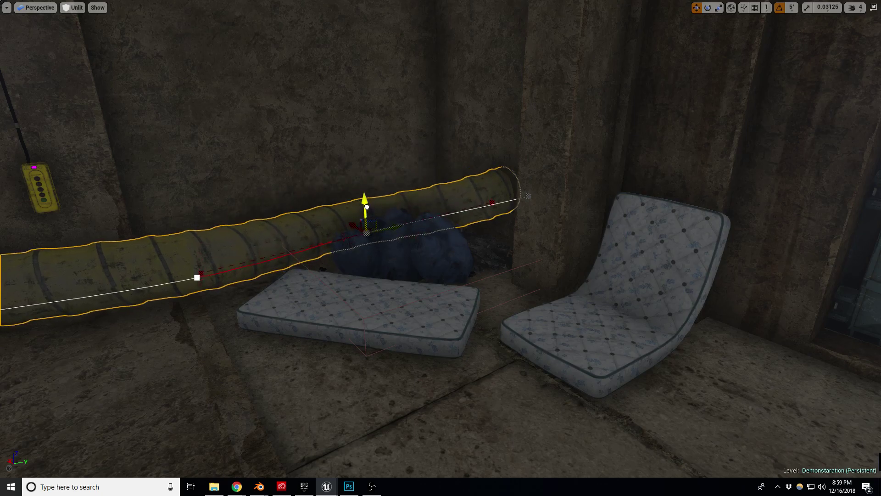
right_drag(498, 181, 590, 142)
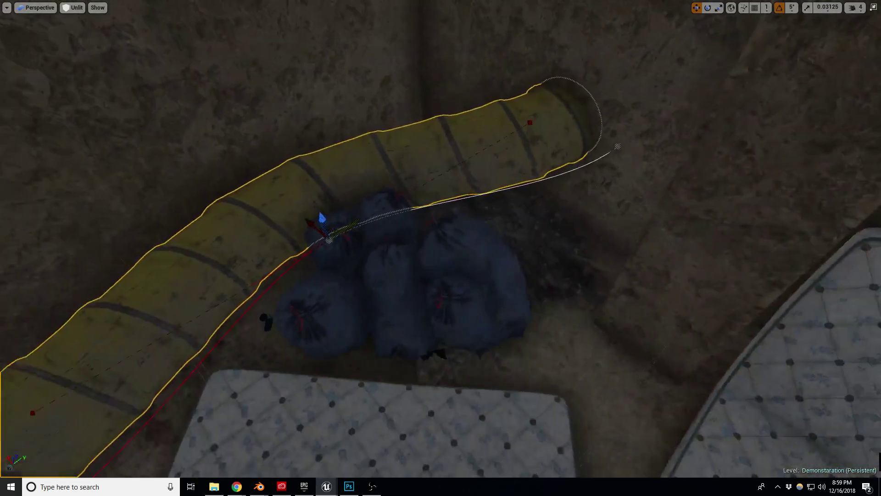
click(426, 260)
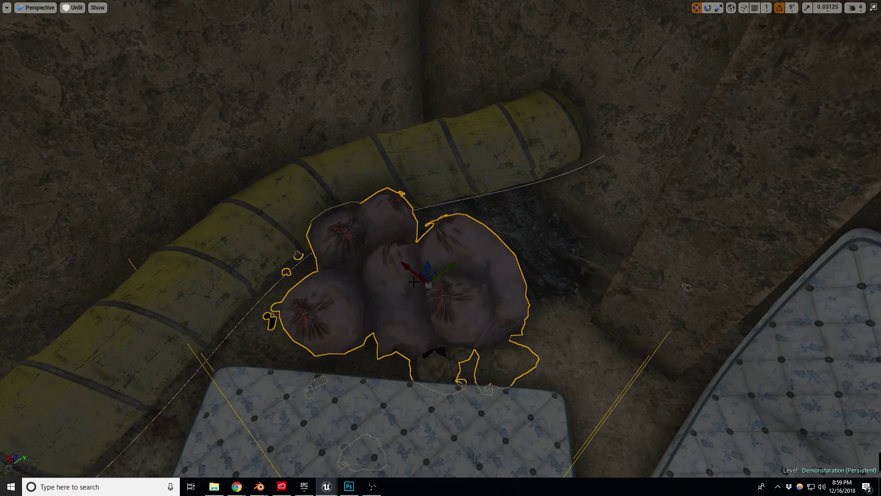
drag(439, 286, 463, 300)
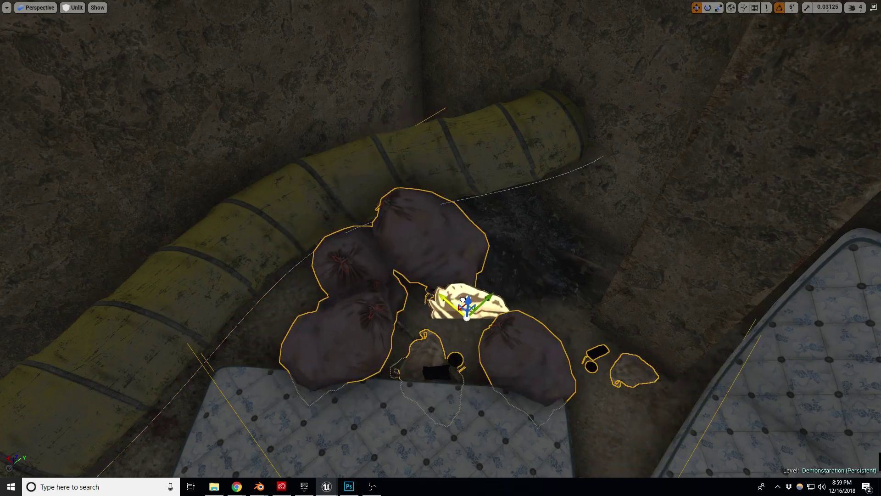
Lower the flat mattress in front of the garbage bags and discard a trial duplicate of it
click(381, 427)
key(f)
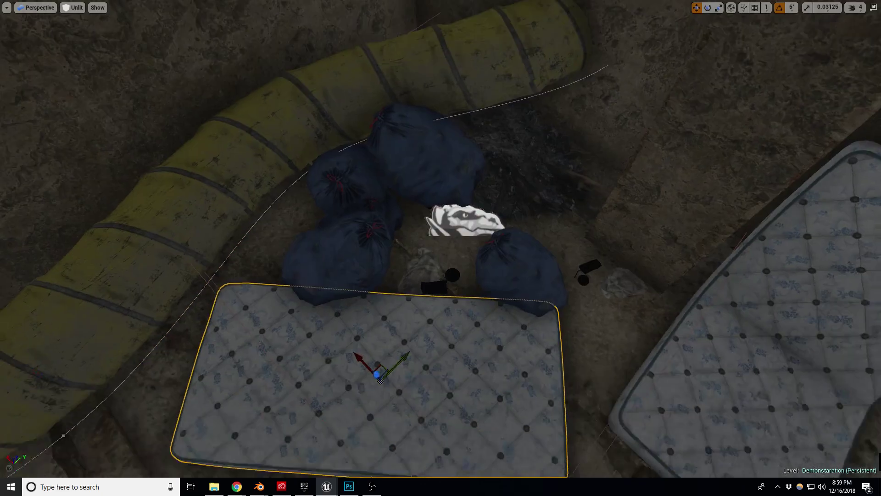
drag(386, 261, 390, 280)
right_drag(392, 279, 450, 259)
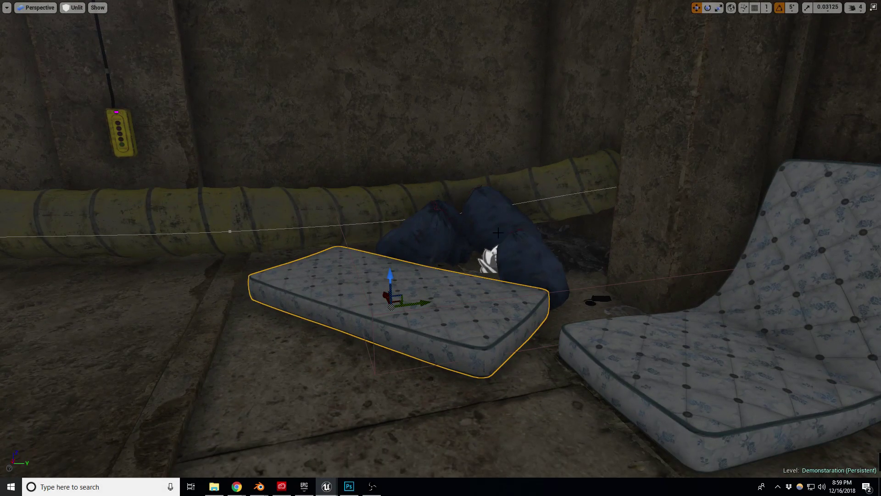
alt+drag(398, 303, 352, 362)
key(Delete)
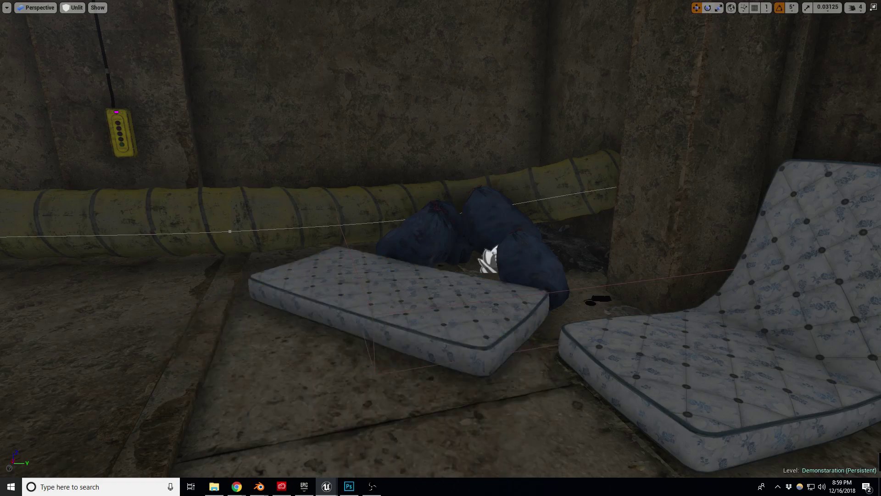
Duplicate the trash scatter in front of the flat mattress and remove SM_trashbag_02_a from the copy's meshes to spawn
click(475, 277)
alt+drag(509, 267, 382, 369)
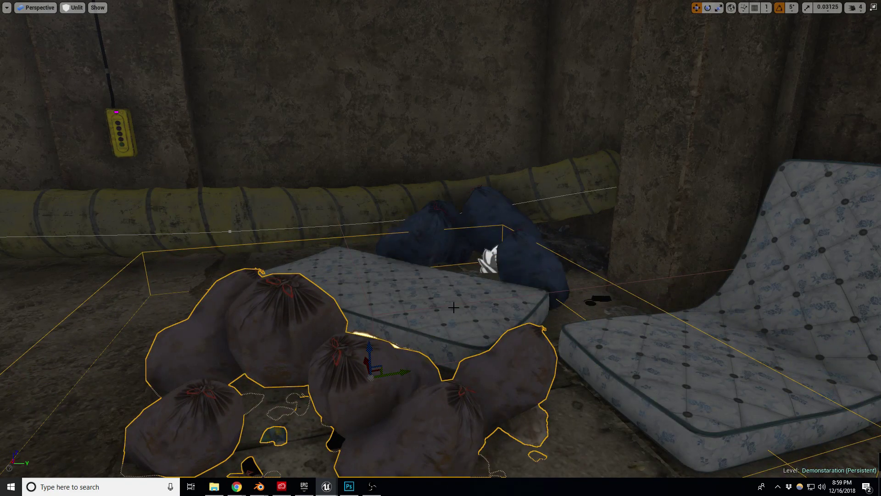
key(F11)
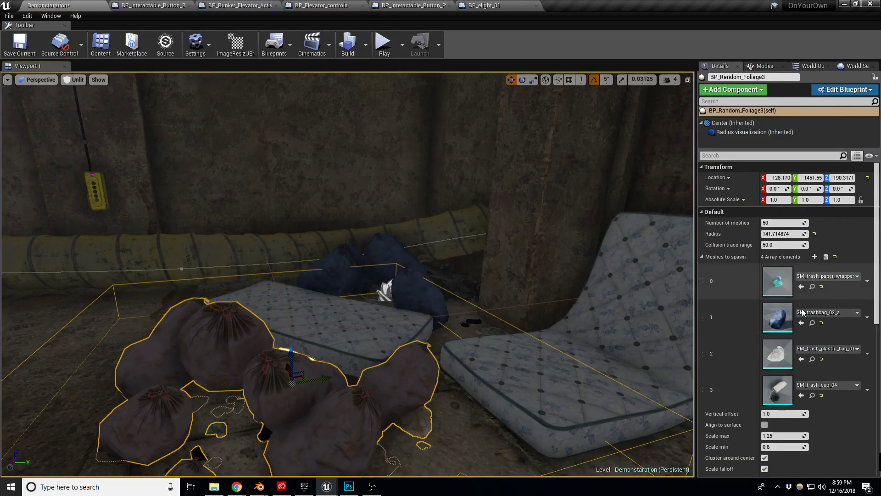
click(868, 317)
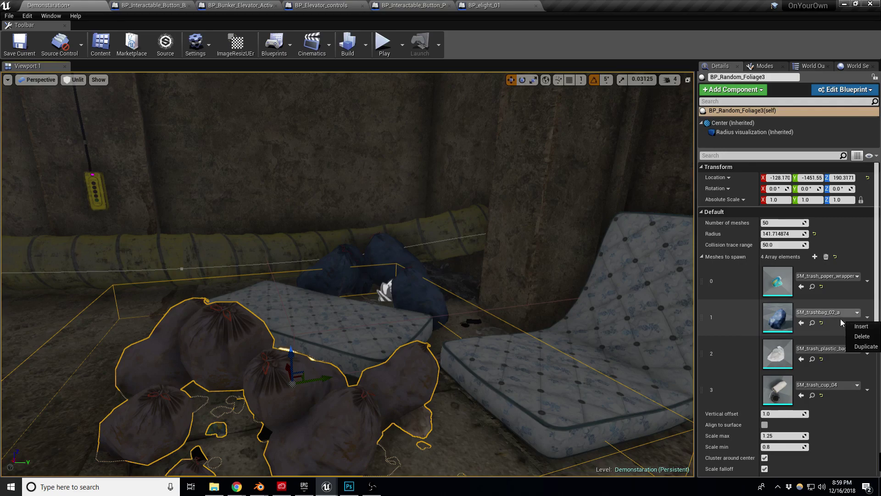
click(855, 339)
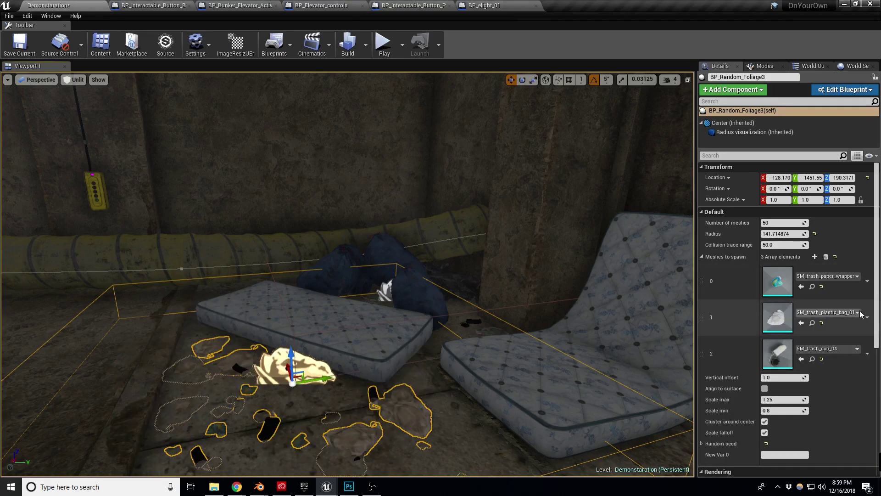
Deselect the trash scatter, switch the viewport to lit shading and save the map
click(871, 283)
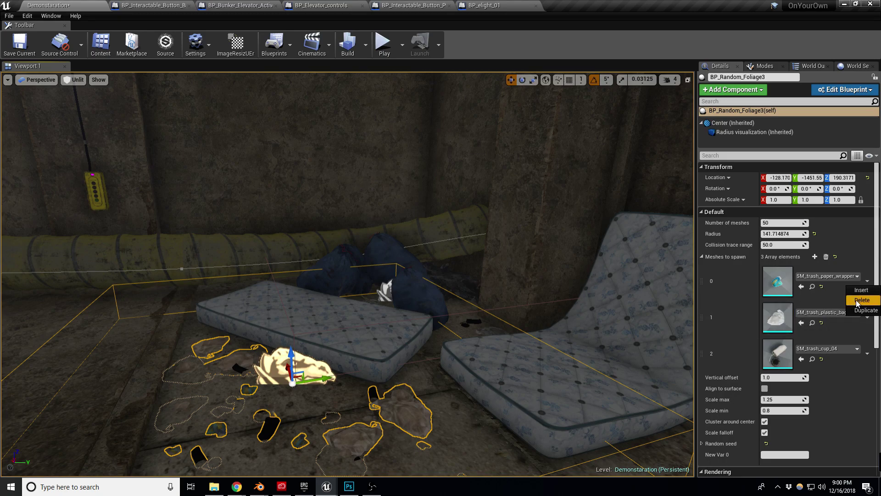
right_drag(480, 339, 393, 299)
key(Escape)
key(alt+4)
key(s)
drag(463, 362, 462, 367)
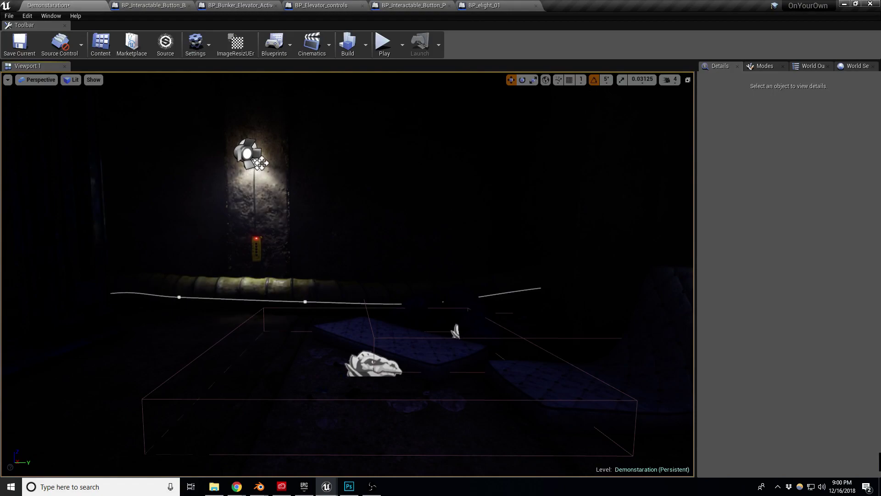
key(ctrl+s)
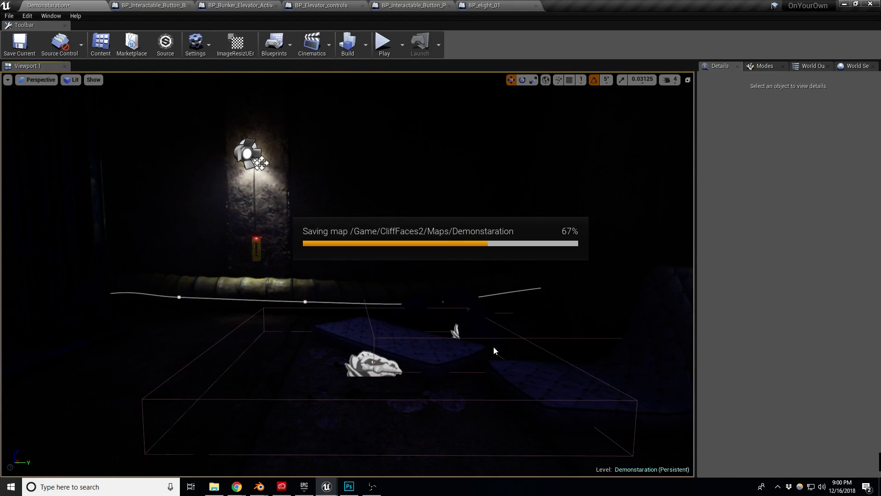
Try a rolled mattress on the floor beside the folded mattress and remove it
right_drag(463, 367, 502, 367)
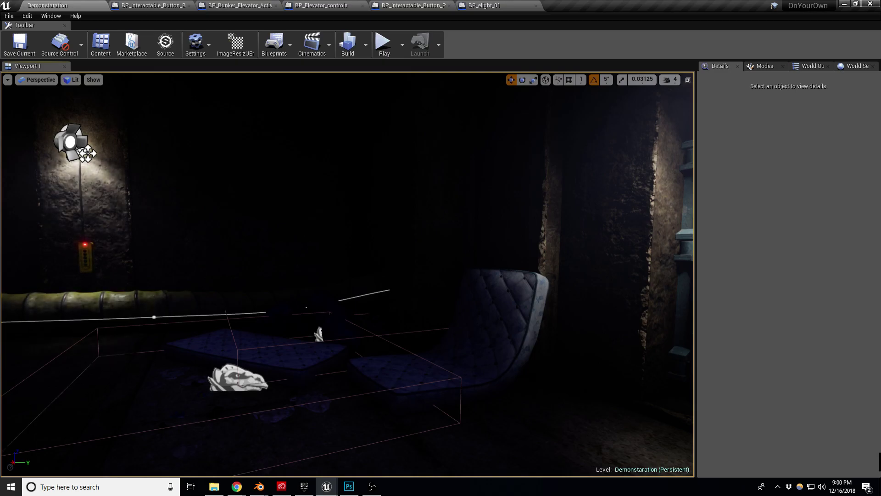
right_drag(347, 274, 321, 305)
key(w)
key(w)
key(d)
key(s)
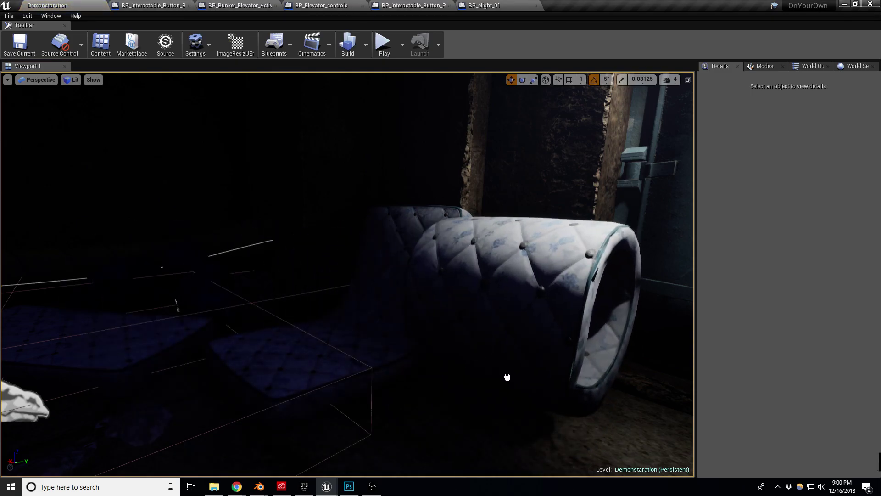
drag(507, 377, 507, 377)
key(Delete)
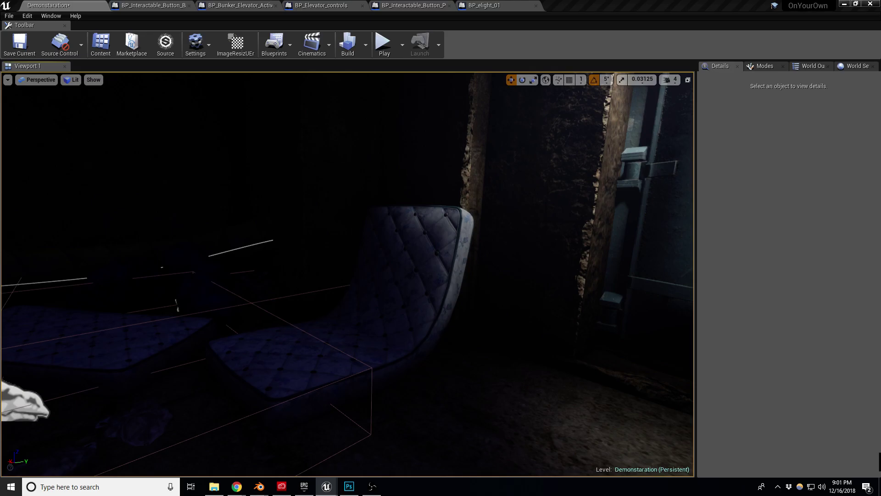
Place a small wall unit high on the wall beside the door, rotate it to fit the wall and deselect it
click(480, 381)
drag(479, 360, 499, 92)
mouse_move(493, 139)
right_down()
mouse_move(512, 78)
mouse_move(493, 139)
right_up()
key(e)
drag(452, 282, 491, 217)
key(w)
right_drag(530, 232, 519, 246)
key(Escape)
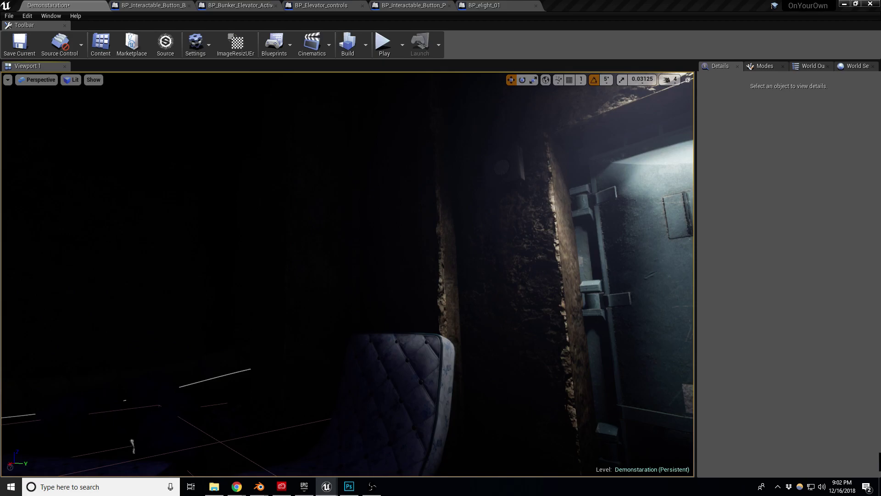
Place the squarecarpet1 carpet on the floor in front of the two mattresses and adjust its height
right_drag(347, 274, 282, 393)
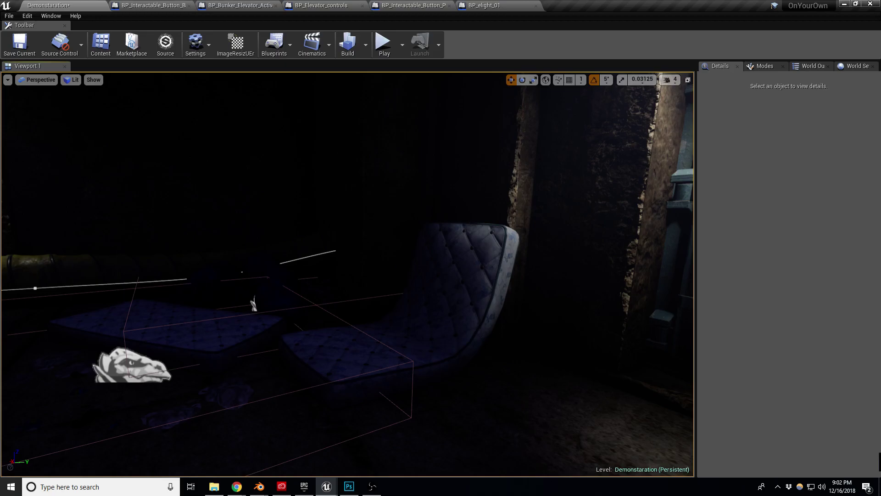
click(374, 407)
drag(375, 407, 305, 372)
drag(311, 324, 310, 320)
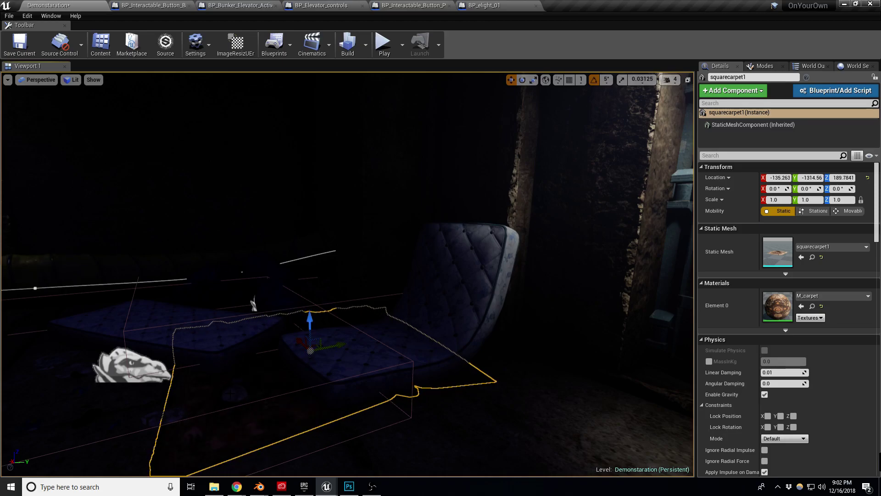
Move the duplicated trash scatter over the carpet to Y -1445.36, Z 192.67 and deselect it
click(231, 394)
drag(128, 354, 151, 371)
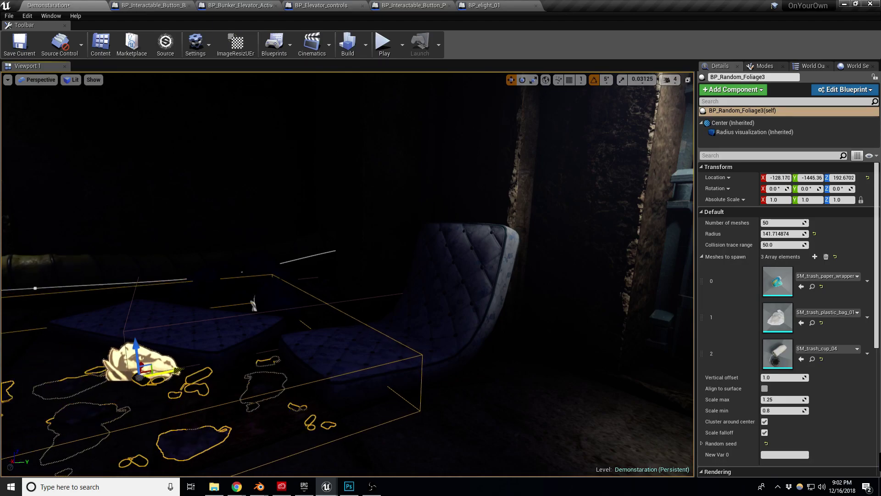
key(Escape)
mouse_move(161, 372)
right_down()
mouse_move(134, 371)
mouse_move(163, 372)
right_up()
key(s)
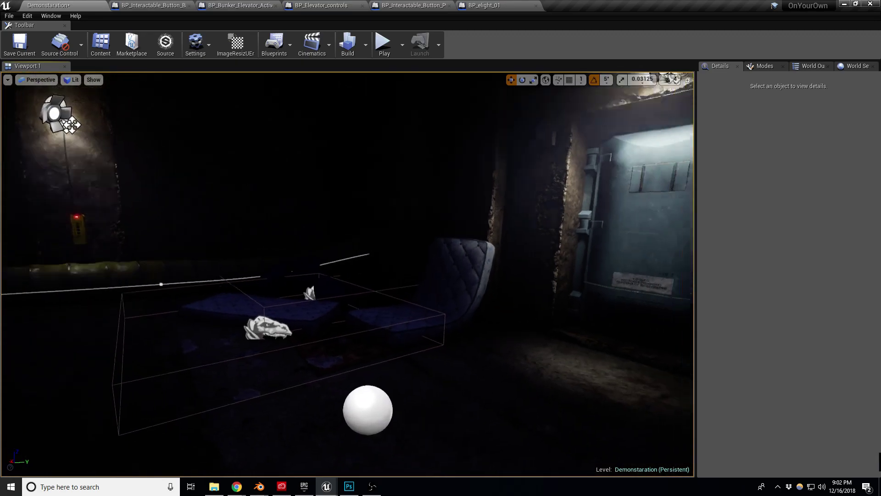
Rotate the carpet on the floor so it lies at an angle in front of the mattresses, and deselect it
click(322, 350)
key(e)
mouse_move(322, 349)
mouse_down()
mouse_move(357, 333)
mouse_move(336, 340)
mouse_up()
key(w)
right_drag(336, 340, 299, 345)
key(Escape)
key(w)
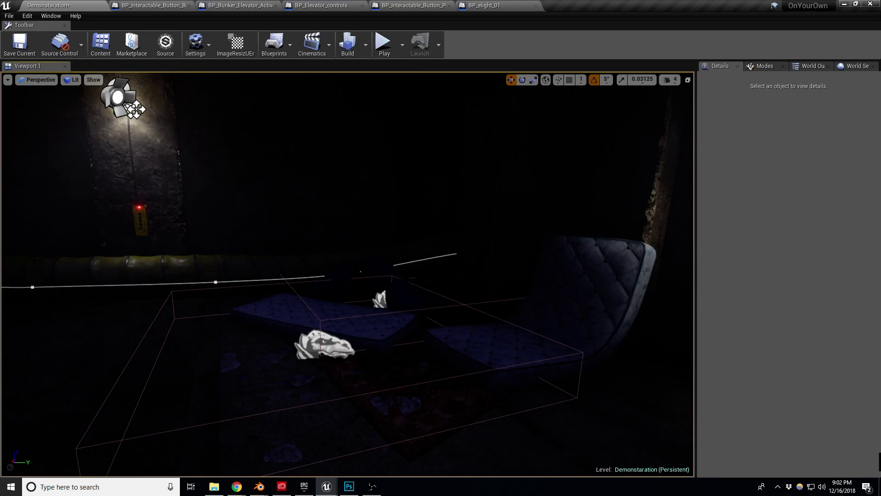
Duplicate the M_Decal_Letter_L_Inst decal and move the copy across the room toward the door side
right_drag(347, 274, 174, 268)
click(235, 190)
right_drag(235, 190, 501, 161)
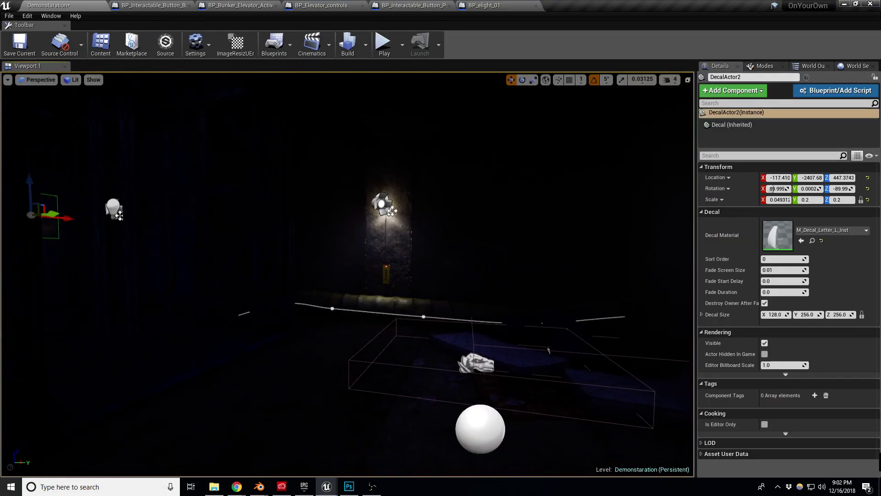
alt+drag(64, 217, 348, 189)
alt+drag(390, 227, 657, 234)
Rotate and position the copied letter decal on the wall beside the door, and save the map
mouse_move(657, 234)
right_down()
mouse_move(689, 234)
mouse_move(654, 233)
right_up()
key(e)
drag(349, 226, 422, 228)
drag(299, 235, 496, 328)
key(w)
key(Escape)
right_drag(542, 306, 541, 361)
right_drag(542, 306, 537, 313)
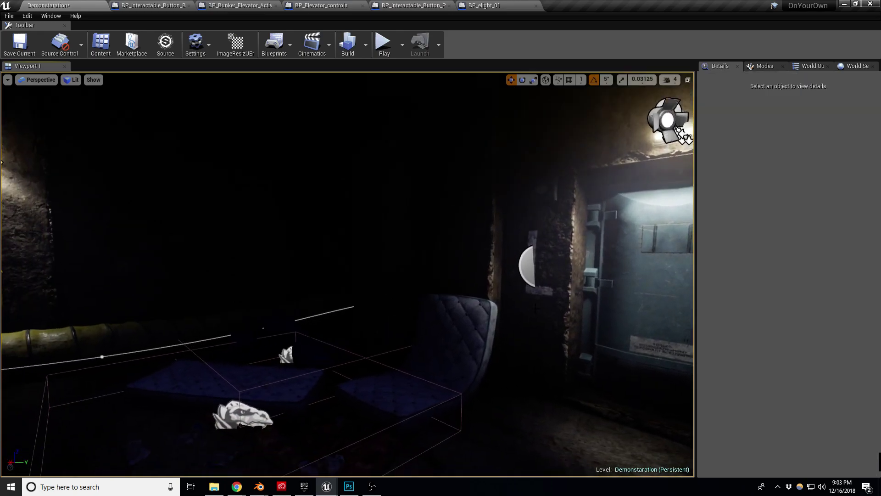
key(ctrl+s)
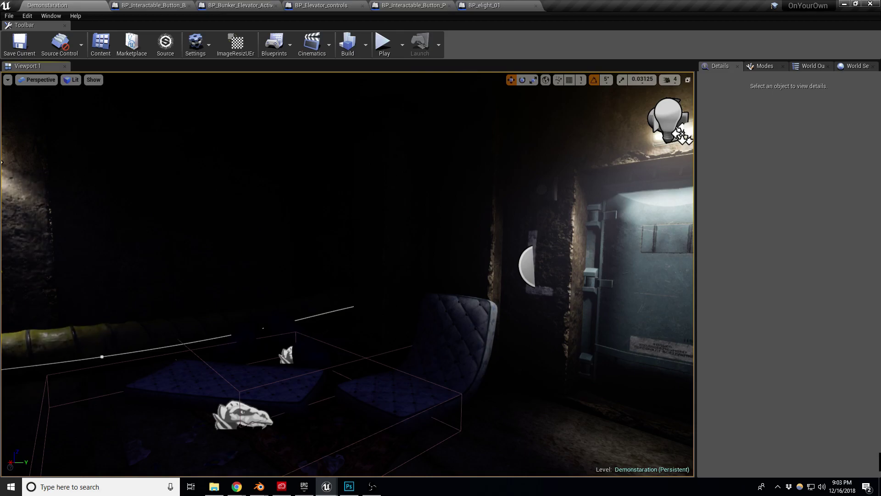
Switch the viewport to unlit shading and delete the unwanted piece near the ceiling air duct
right_drag(347, 274, 367, 264)
key(alt+3)
click(298, 280)
right_drag(358, 319, 383, 333)
key(Delete)
Enable grid snapping at 5 units and duplicate the straight SM_AirDuct_01_A segment past the pillar bend
click(501, 264)
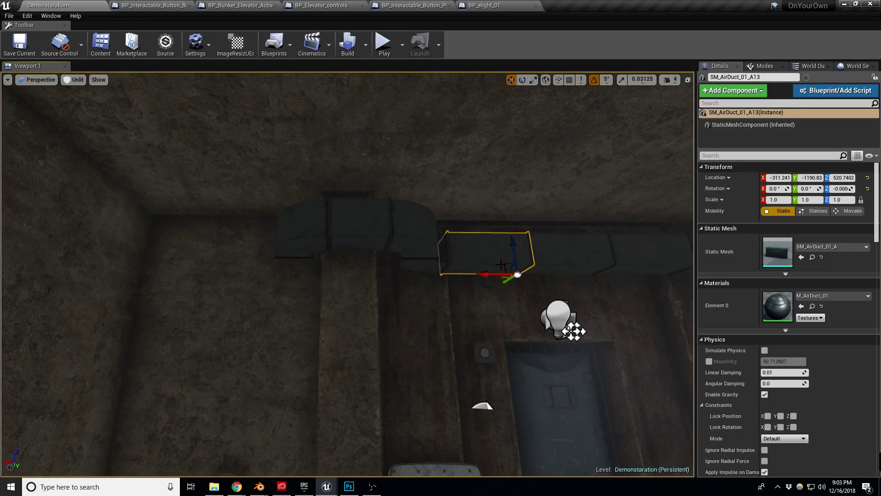
click(570, 80)
click(582, 81)
click(583, 110)
alt+drag(480, 275, 263, 273)
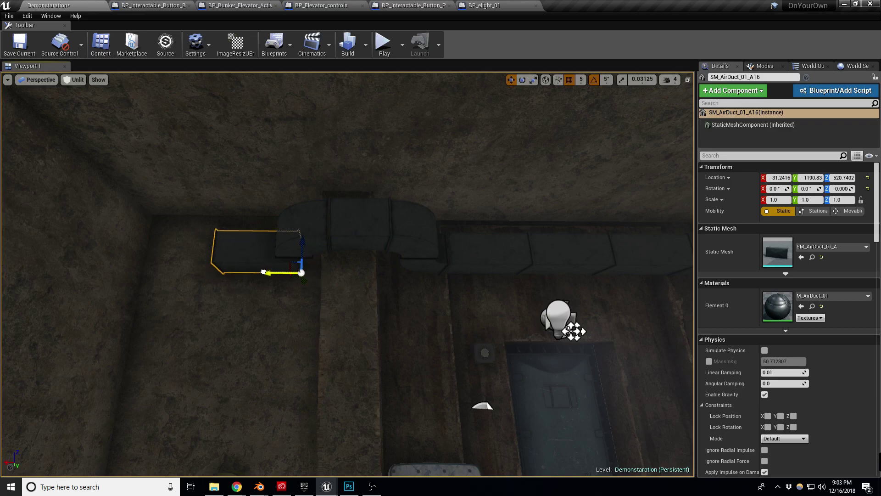
Rotate the duplicated duct segment to 90° about Z and move it to the bend's open end
key(e)
drag(328, 262, 289, 331)
key(w)
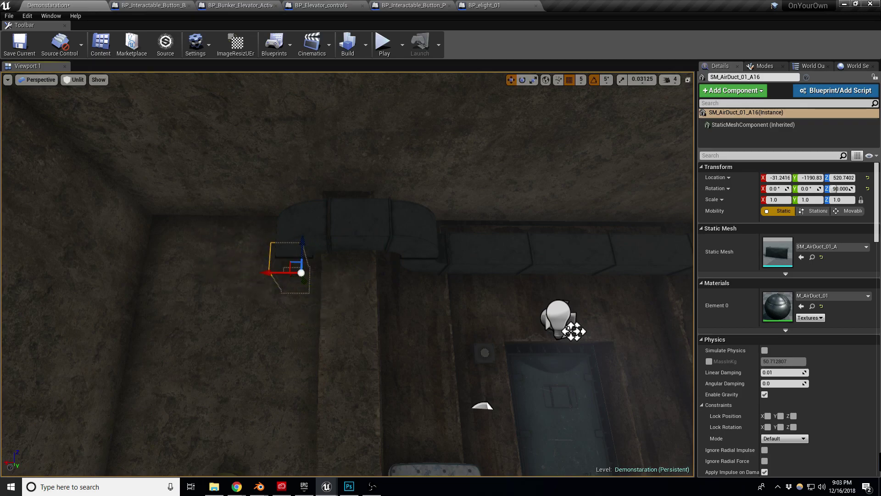
key(f)
right_drag(306, 274, 337, 285)
drag(352, 274, 306, 255)
right_drag(307, 255, 353, 257)
drag(459, 285, 506, 286)
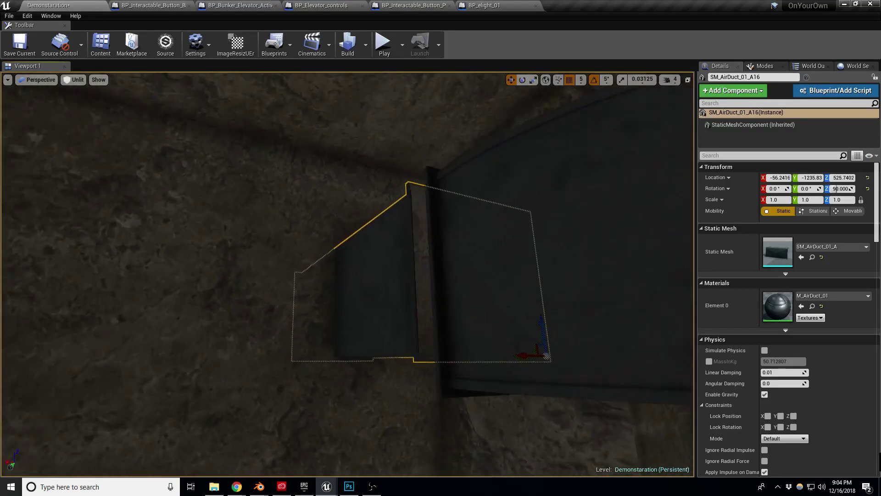
Align the duct segment flush with the bend's opening at Y -1250.83, Z 520.74, and deselect it
mouse_move(348, 274)
right_down()
mouse_move(459, 294)
mouse_move(349, 285)
right_up()
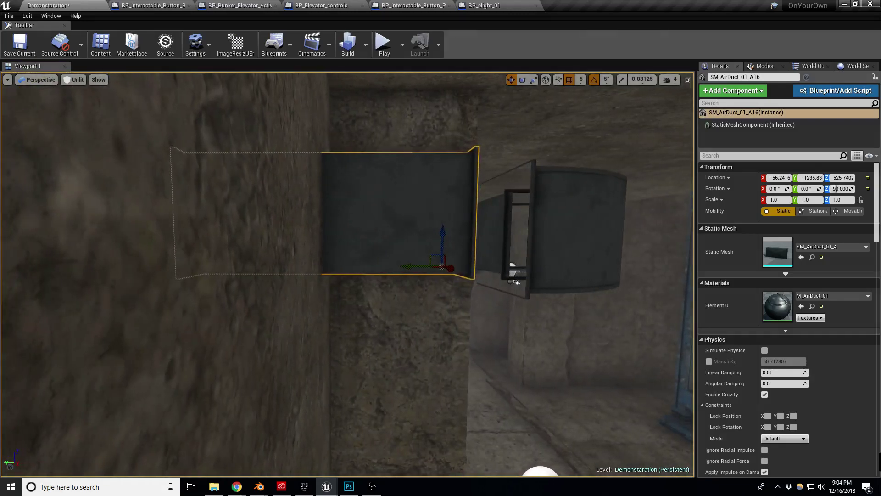
right_drag(475, 262, 451, 261)
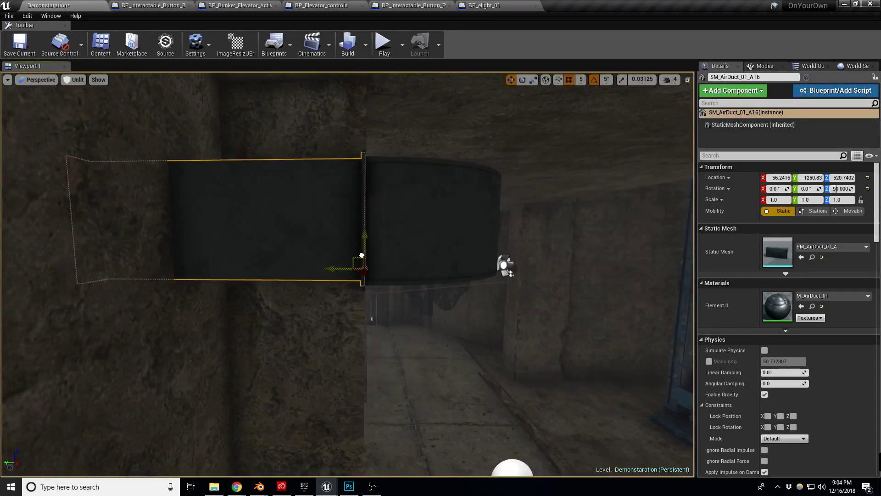
right_drag(388, 268, 579, 324)
key(Escape)
right_drag(440, 279, 404, 224)
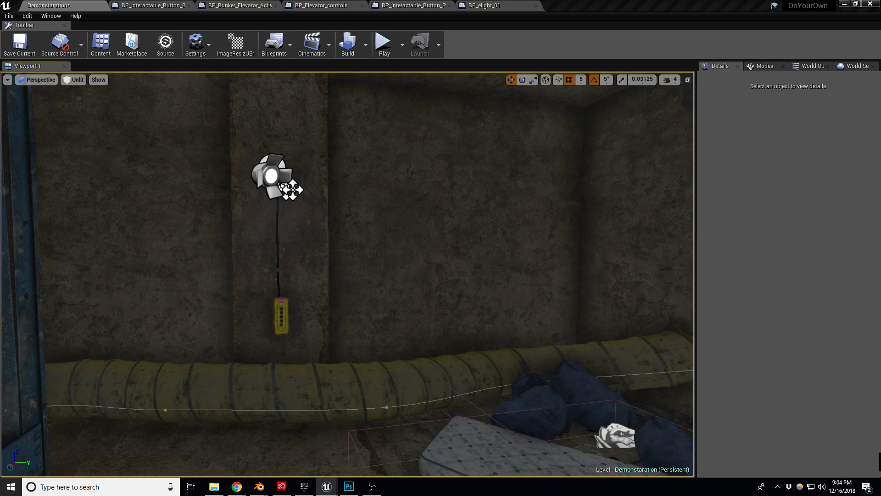
Place Mesh_fusebox_03 at the wall above the yellow button panel and rotate it 90° so it stands upright
drag(0, 271, 303, 290)
right_drag(274, 267, 266, 316)
key(w)
key(e)
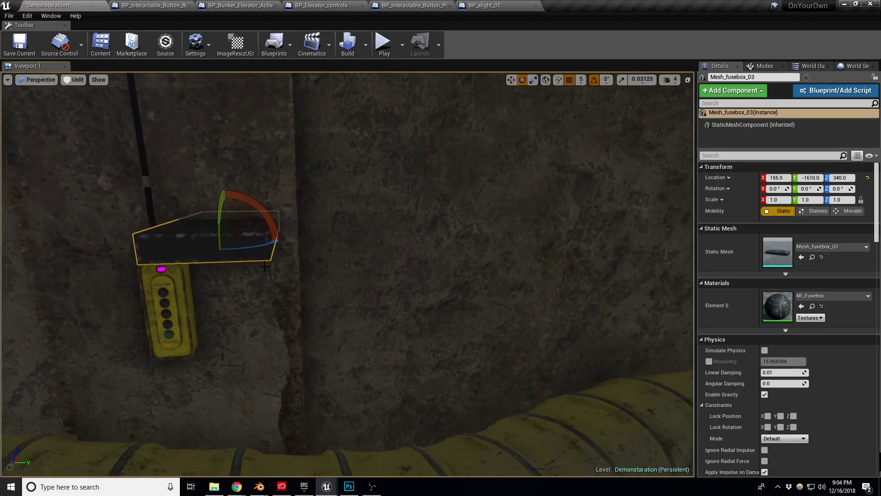
drag(223, 220, 223, 165)
right_drag(269, 198, 266, 230)
key(s)
key(r)
key(e)
Move the fuse box along the wall above the ventilation tube to X 175, Y -1445, Z 395
key(w)
drag(304, 214, 397, 136)
right_drag(216, 200, 176, 202)
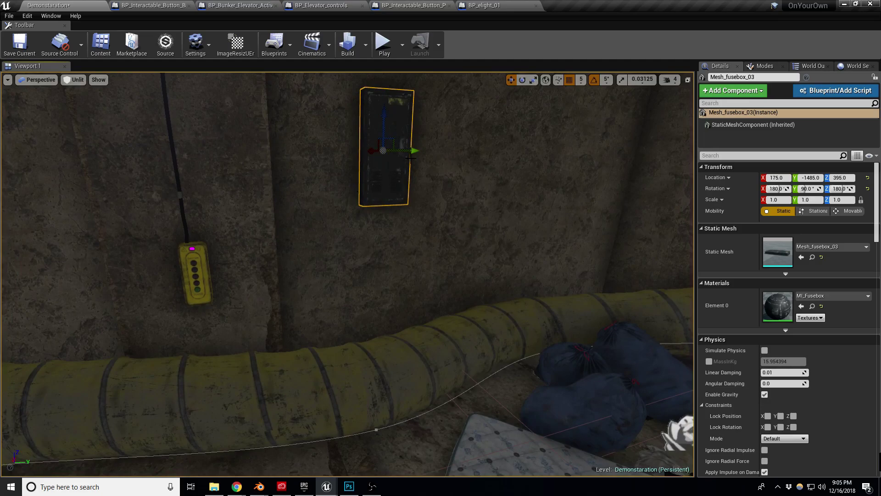
drag(416, 150, 456, 149)
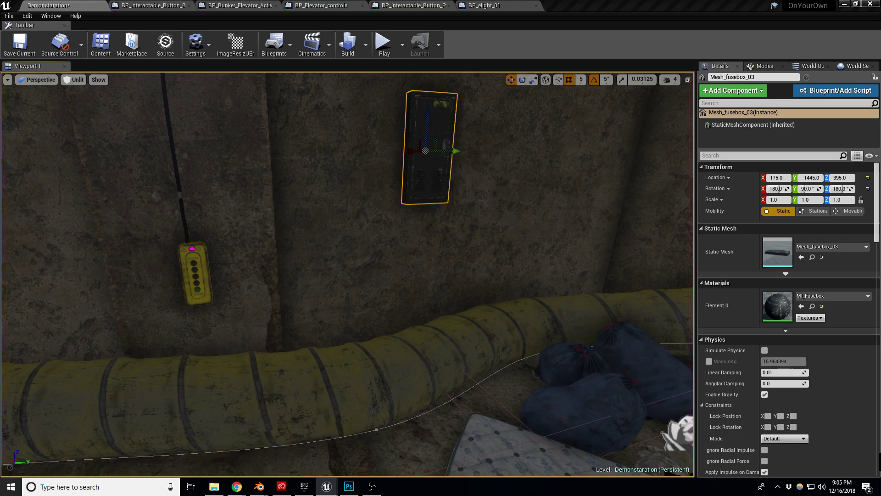
Place Mesh_electricalbox_01_A on the wall between the yellow button panel and the fuse box
drag(0, 202, 450, 185)
right_drag(450, 185, 454, 157)
key(w)
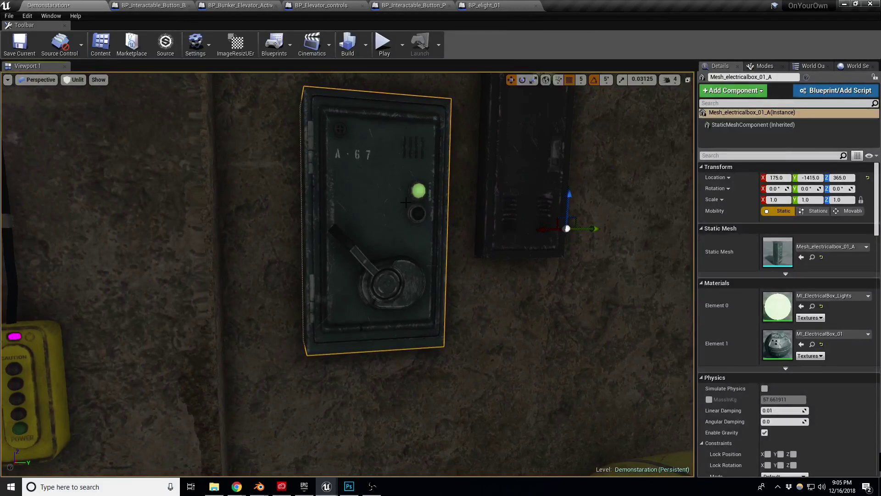
key(e)
right_drag(387, 220, 482, 232)
key(w)
scroll(481, 232, down, 5)
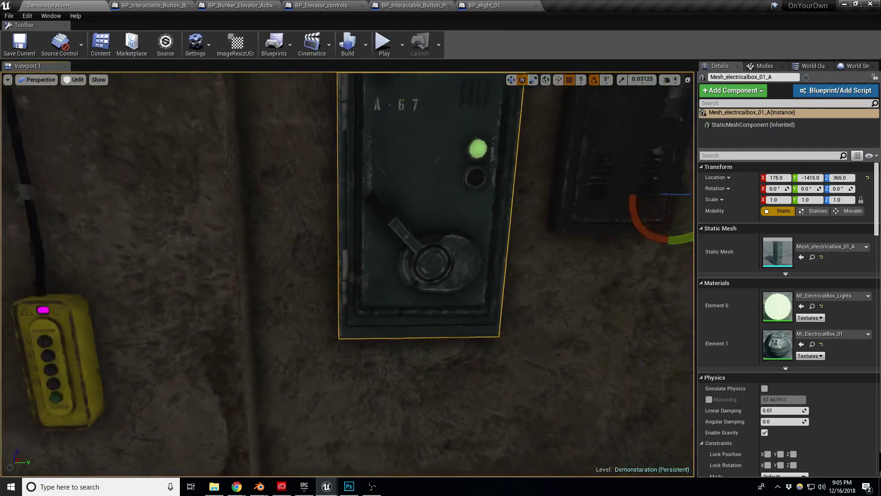
scroll(441, 228, down, 4)
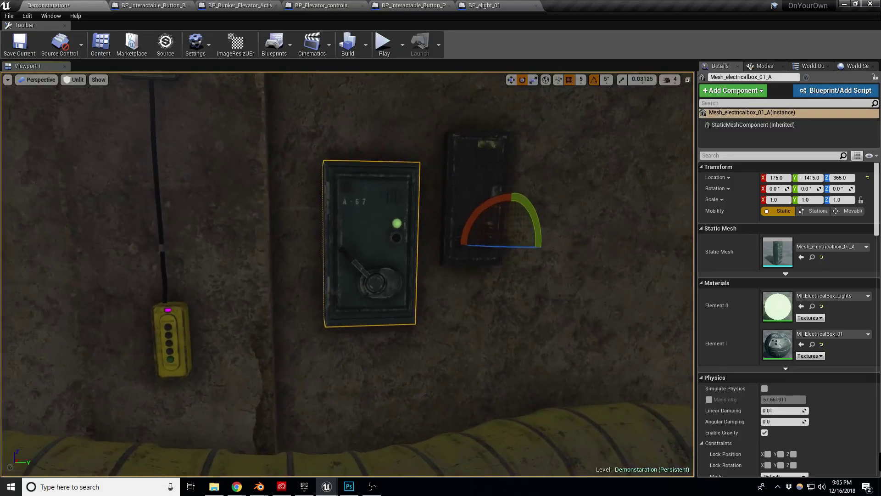
Move the electrical box to the other side of the fuse box, at X 165, Y -1265
key(w)
drag(509, 252, 679, 251)
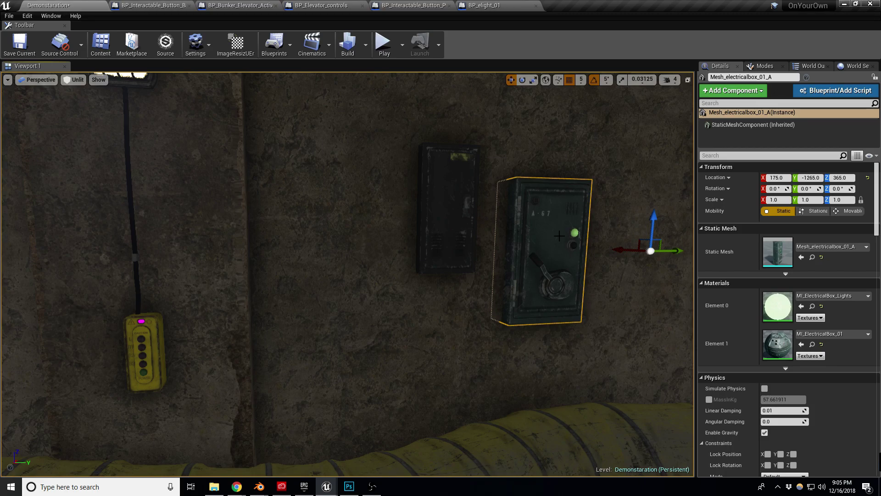
drag(622, 250, 639, 254)
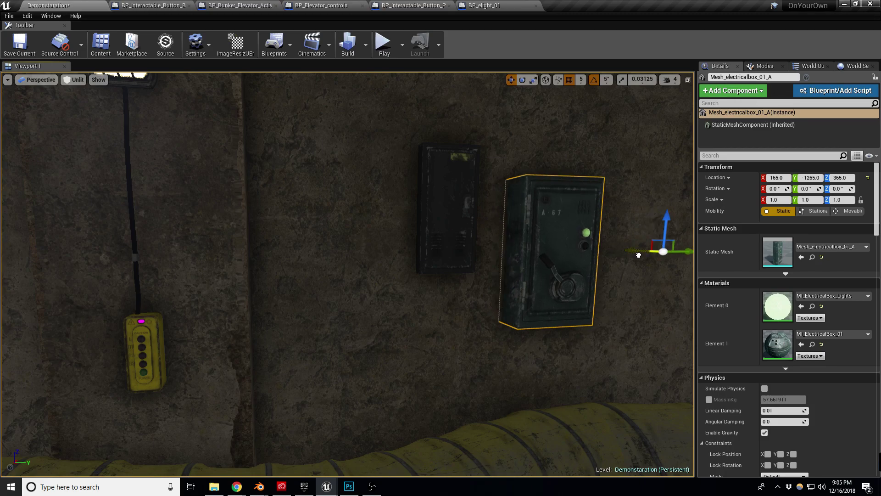
key(d)
right_drag(592, 222, 593, 225)
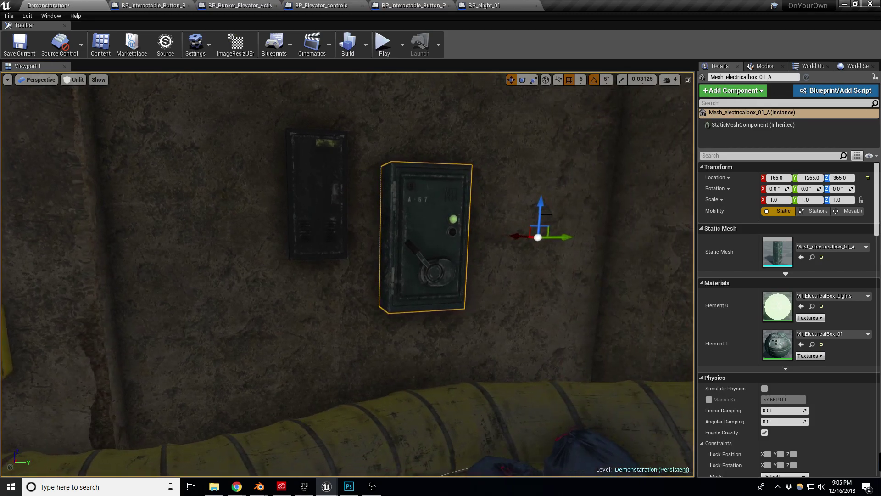
Raise the electrical box beside the fuse box to Z 405
key(s)
right_drag(447, 212, 459, 227)
drag(435, 188, 444, 140)
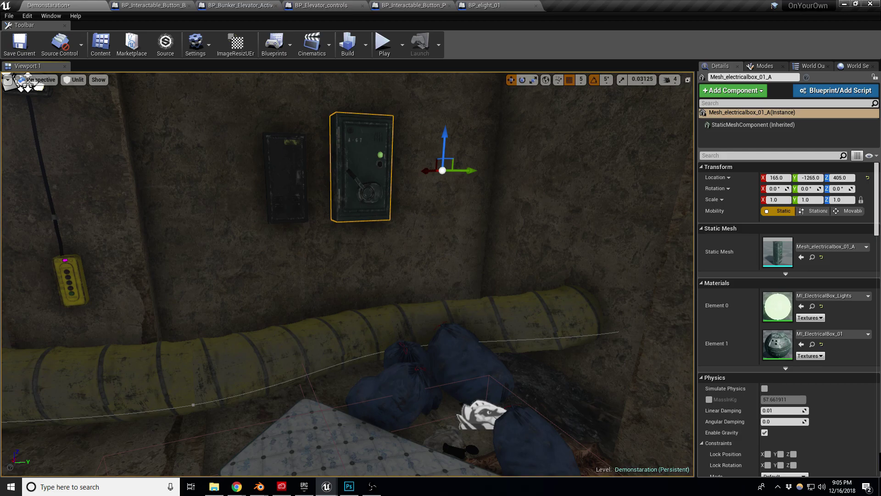
Try Mesh_electricalbox_01_B on the wall beside the fuse box at X 175, Y -1510, Z 395, and remove it
drag(0, 234, 227, 190)
key(w)
mouse_move(226, 190)
right_down()
mouse_move(193, 177)
mouse_move(227, 183)
right_up()
key(s)
middle_drag(298, 202, 356, 144)
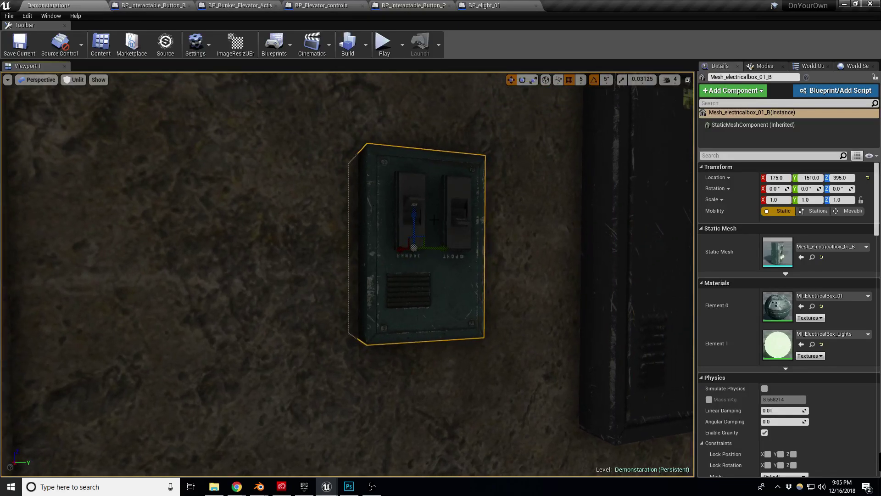
right_drag(429, 236, 434, 236)
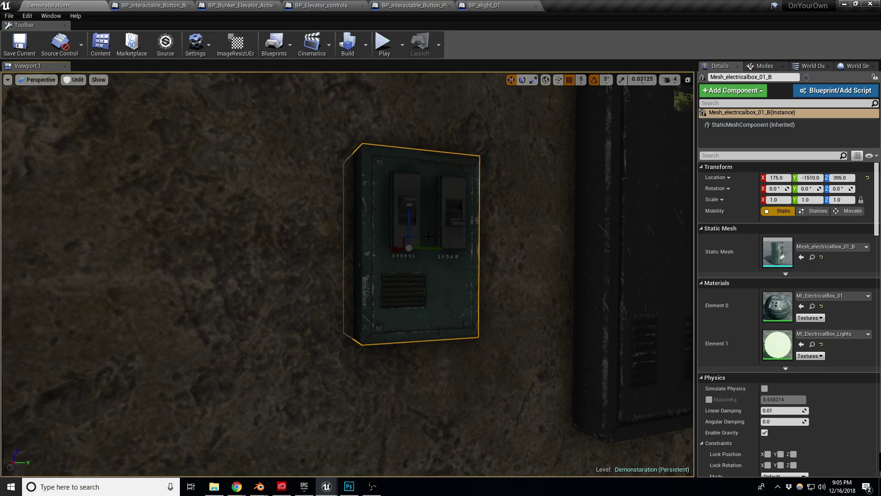
key(Delete)
Examine the electrical box on the wall in both the lit and unlit view modes, ending in the lit view
right_drag(384, 219, 500, 202)
key(s)
right_drag(413, 248, 383, 283)
key(d)
key(w)
click(355, 268)
key(alt+4)
key(s)
key(w)
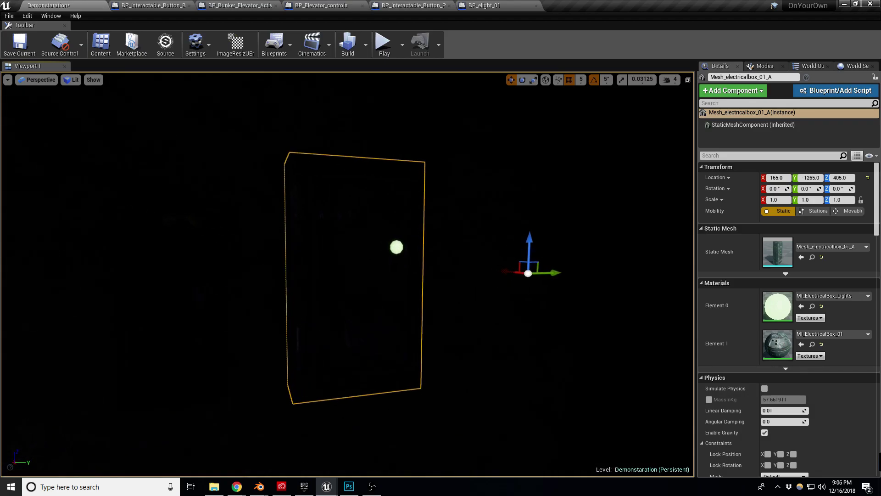
key(alt+3)
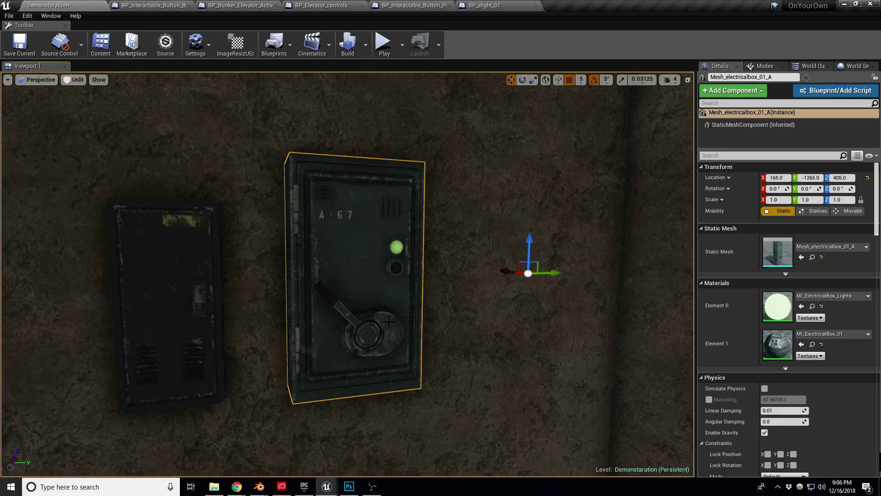
key(alt+4)
right_drag(389, 313, 389, 314)
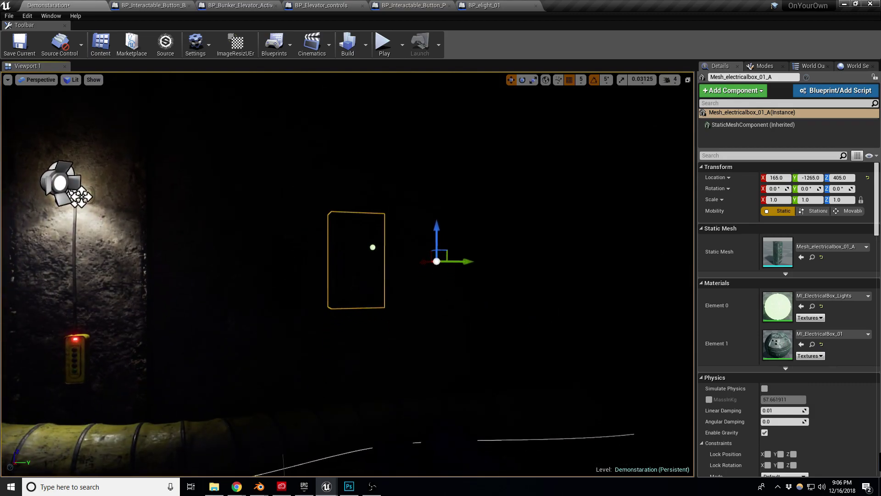
Raise the electrical box to Z 415 and the fuse box to Z 405
drag(438, 232, 438, 224)
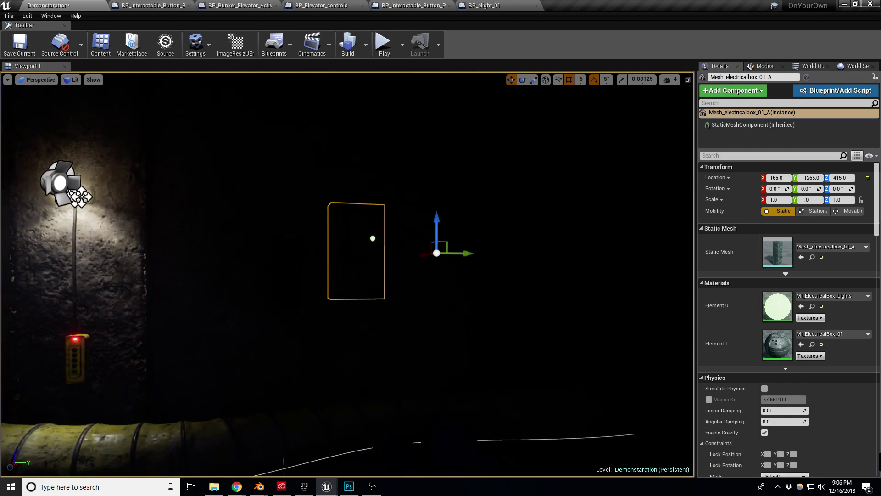
click(284, 267)
drag(285, 248, 285, 238)
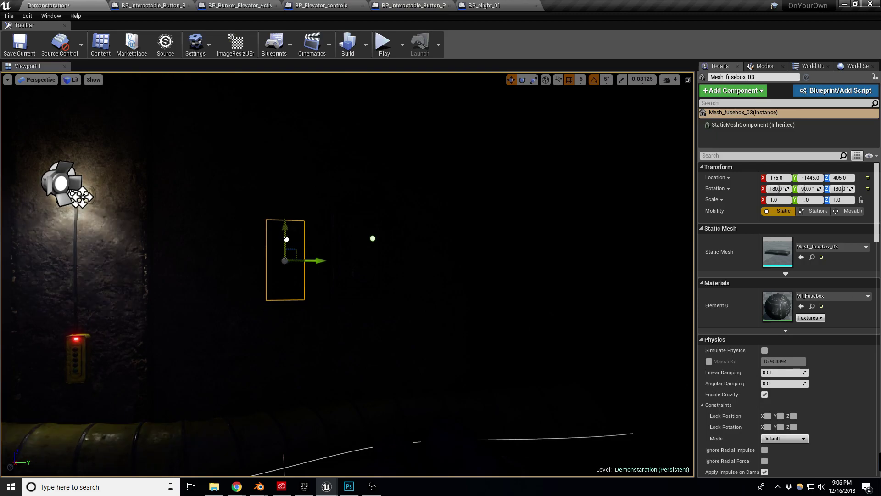
right_drag(285, 238, 349, 243)
key(s)
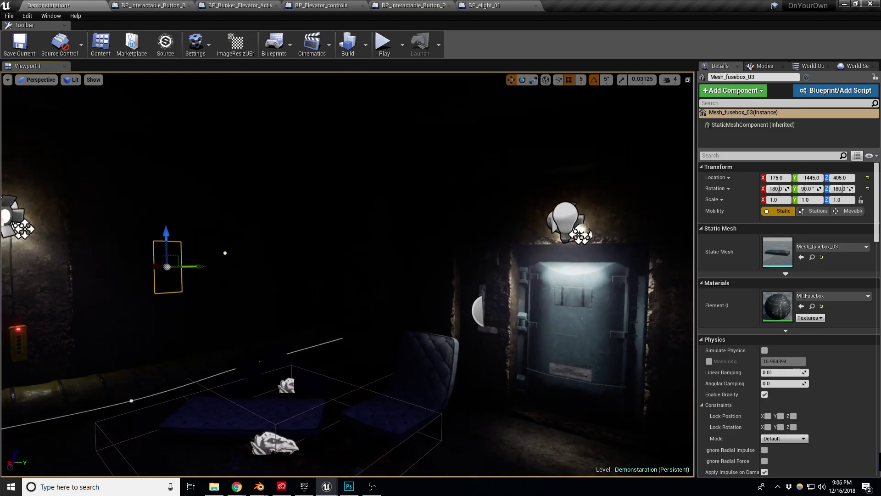
Select the yellow button panel together with its cable and save the level
key(s)
mouse_move(285, 227)
right_down()
mouse_move(275, 227)
mouse_move(285, 228)
right_up()
key(w)
click(308, 298)
right_drag(307, 298, 310, 309)
ctrl+click(286, 338)
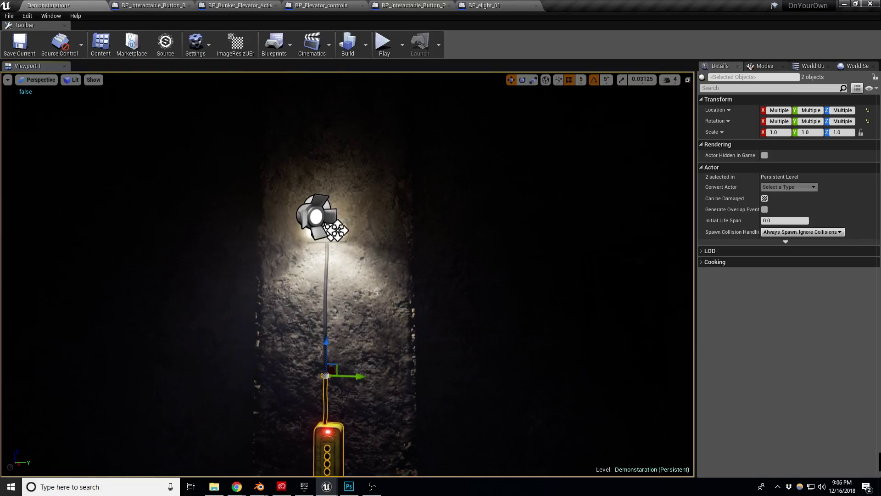
key(ctrl+z)
key(ctrl+s)
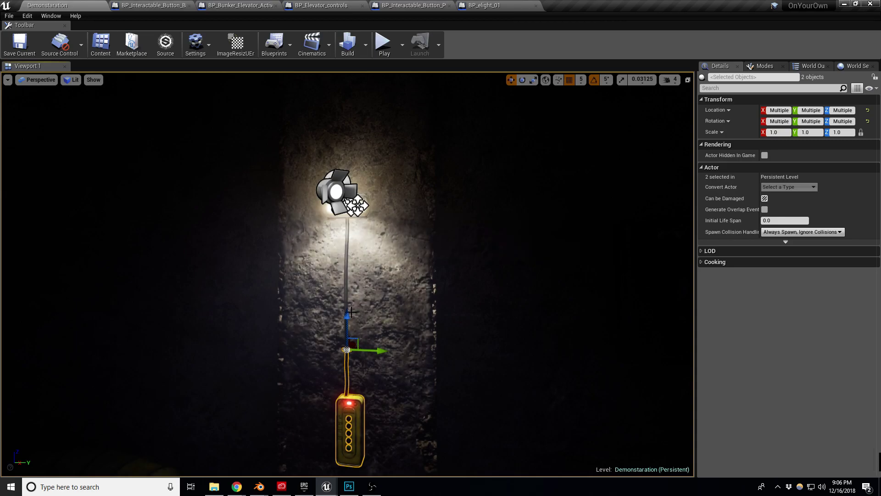
Add the wall light to the selection and move the light, cable and button panel along the wall to beside the fuse box
ctrl+click(335, 196)
key(f)
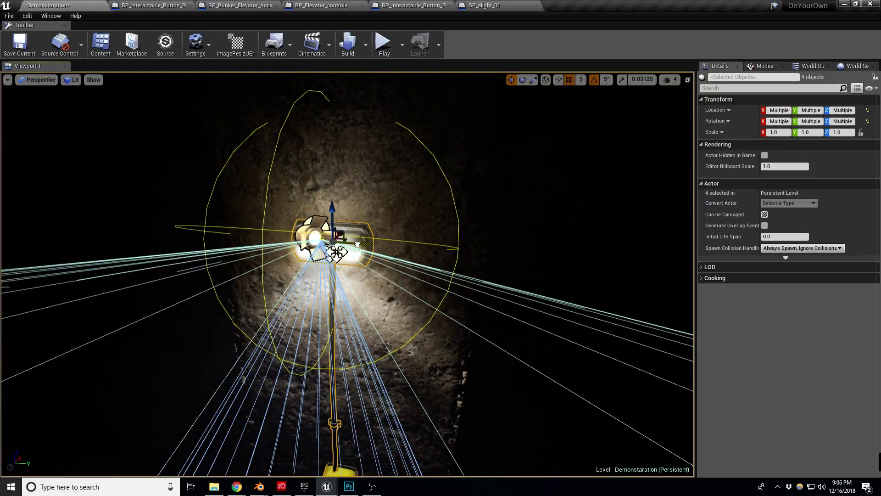
key(ctrl+z)
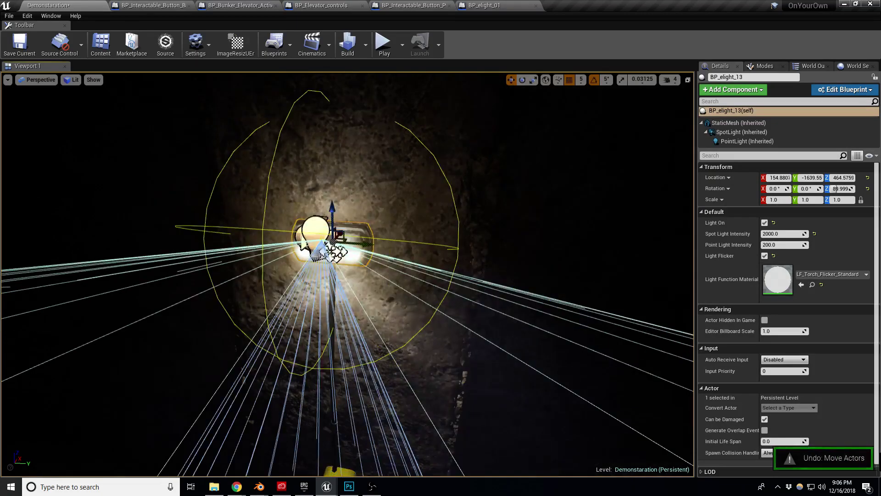
key(ctrl+z)
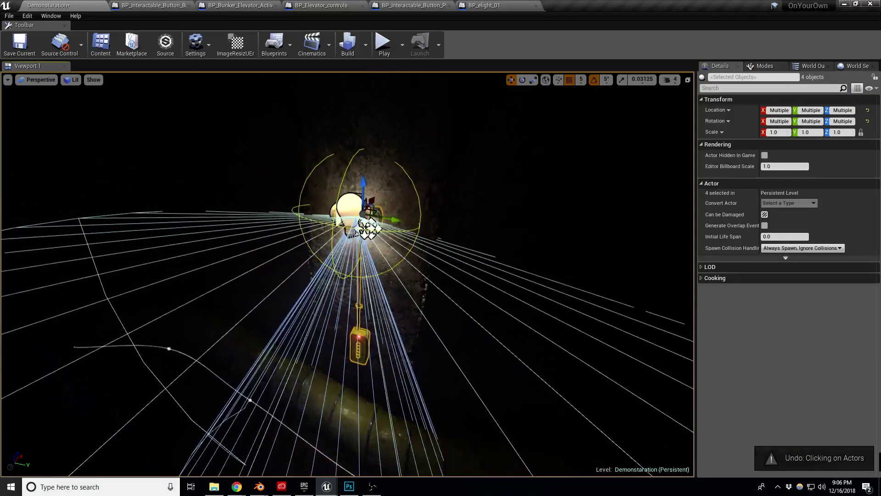
drag(400, 215, 607, 248)
right_drag(608, 247, 533, 189)
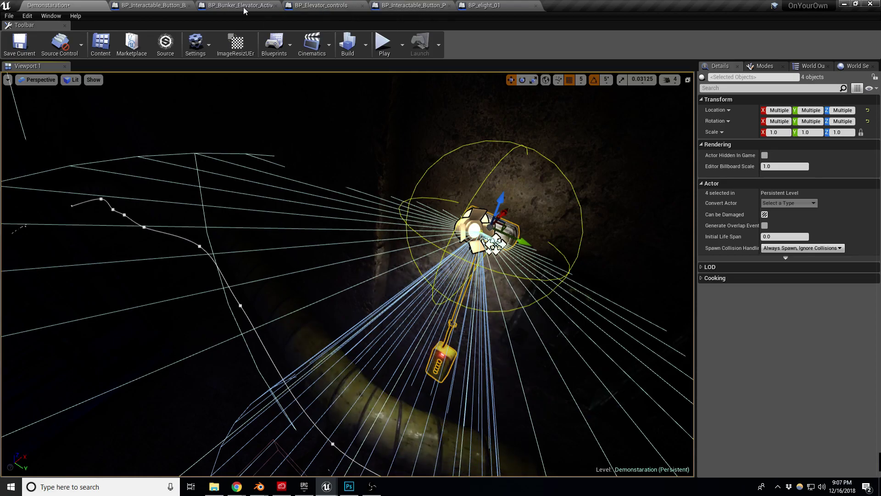
drag(513, 210, 543, 131)
right_drag(543, 131, 565, 136)
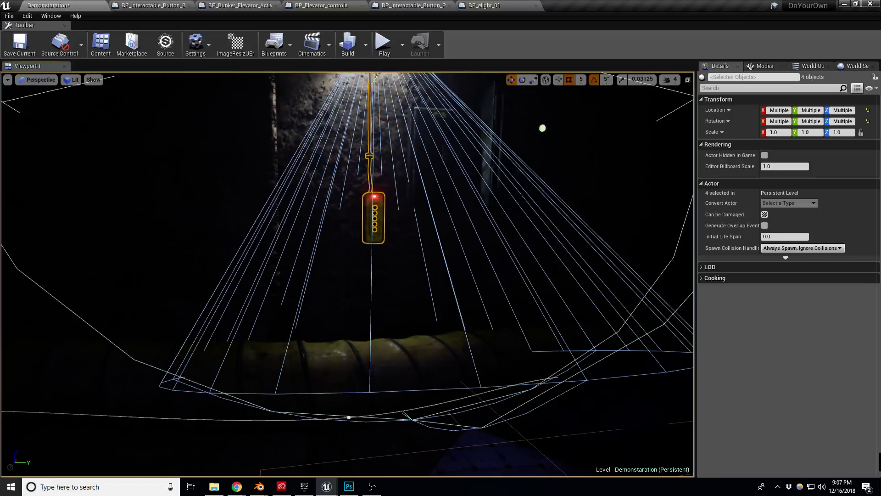
Play-test the level and check the interaction prompts on the relocated button panel
key(alt+p)
key(w)
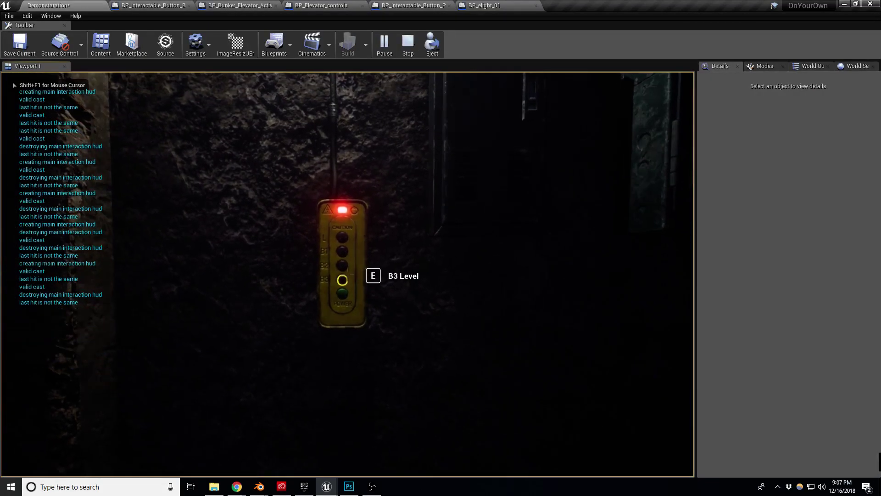
mouse_move(348, 274)
key(s)
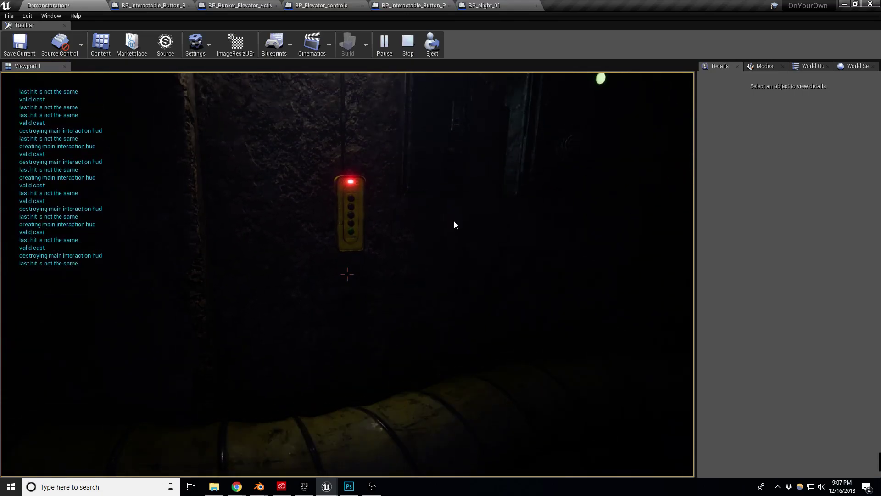
key(Escape)
Delete the "not valid light" Print String node from the event graph of BP_Bunker_Elevator_Active
click(239, 5)
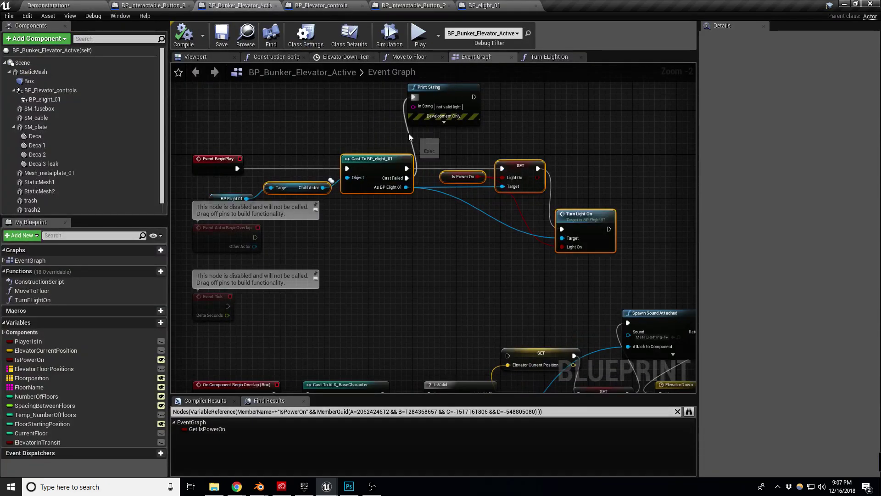
right_drag(385, 119, 392, 142)
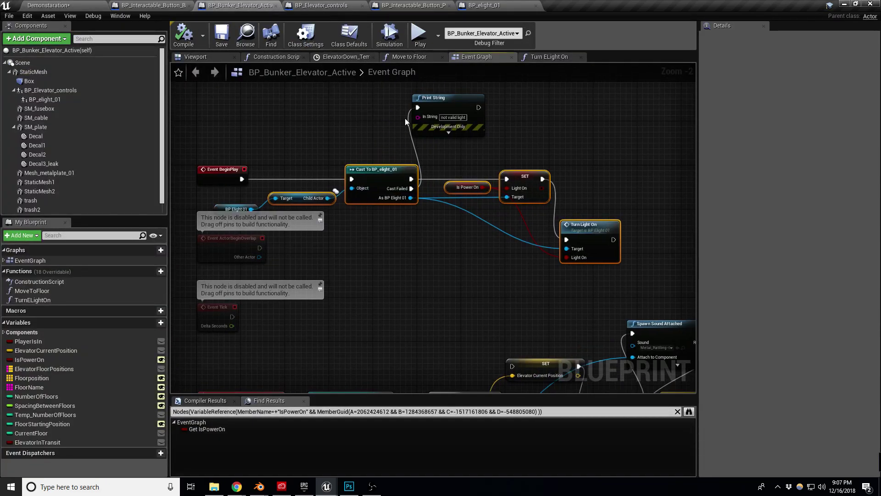
click(441, 128)
key(Delete)
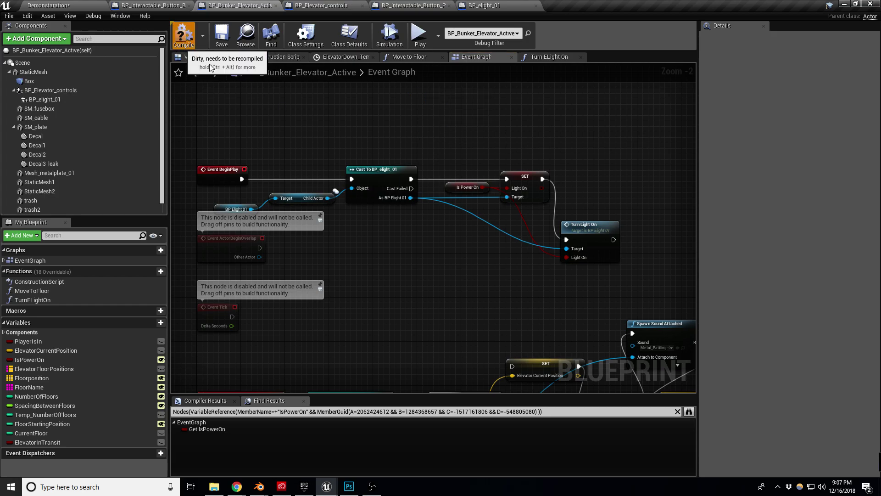
In BP_Elevator_controls, wire Set Scalar Parameter Value on Materials directly to the Sequence and delete the Print String with its string conversion node
click(320, 6)
right_drag(355, 193, 469, 195)
scroll(469, 195, down, 2)
right_drag(403, 157, 418, 211)
scroll(402, 245, down, 2)
right_drag(388, 142, 408, 266)
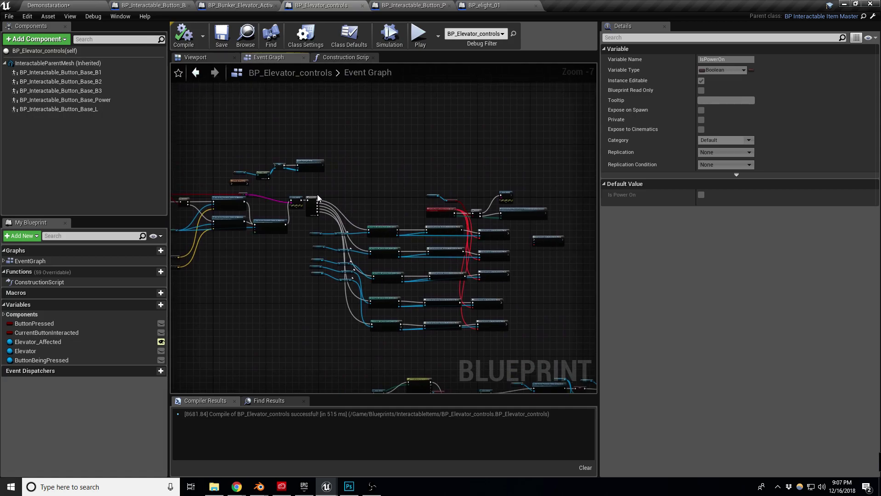
scroll(320, 207, up, 4)
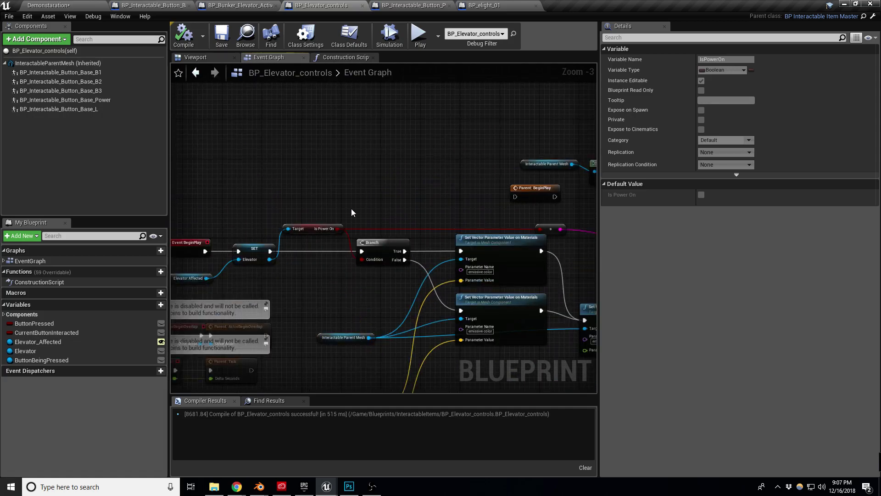
right_drag(410, 199, 126, 201)
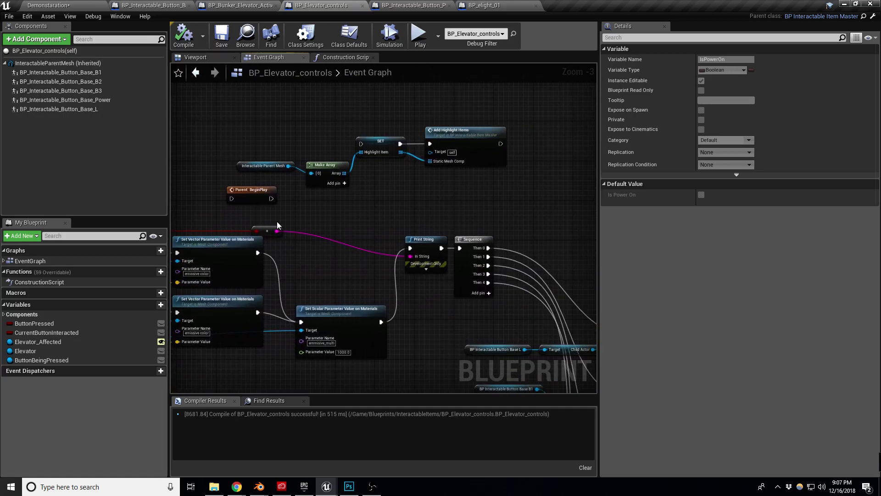
drag(380, 322, 400, 221)
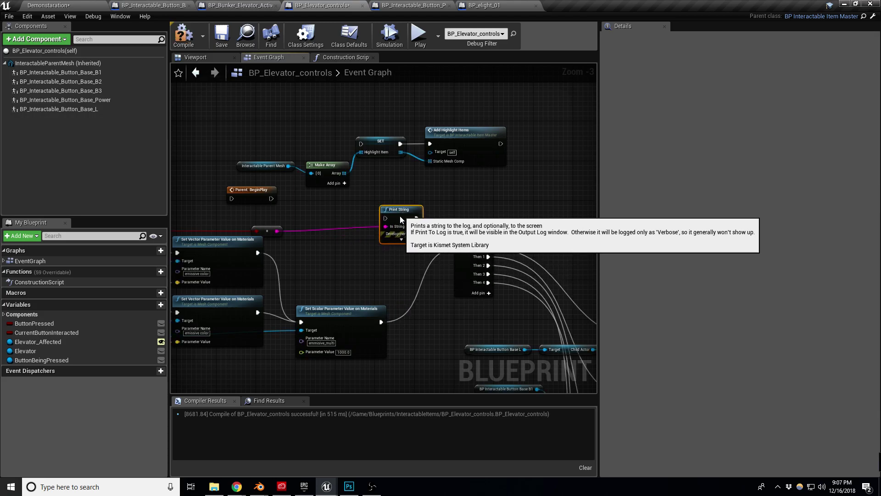
key(Delete)
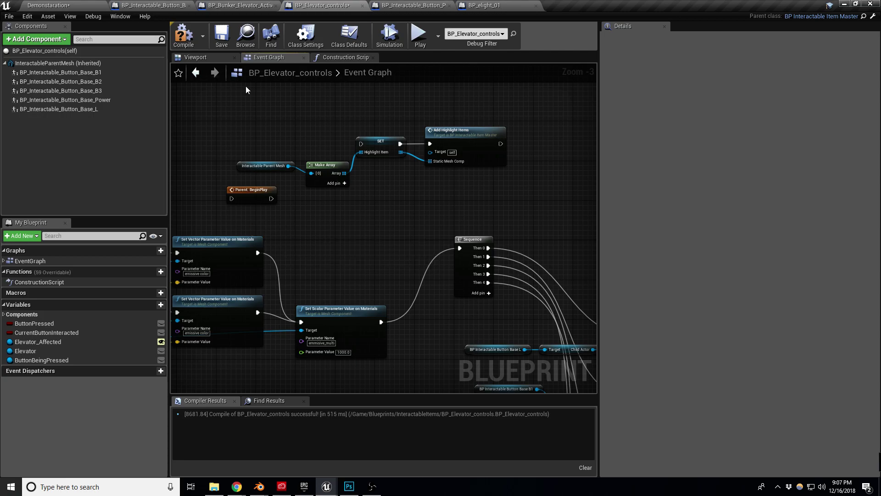
Play-test the demonstration level again, switching on the power at the yellow panel and looking toward the elevator
click(90, 5)
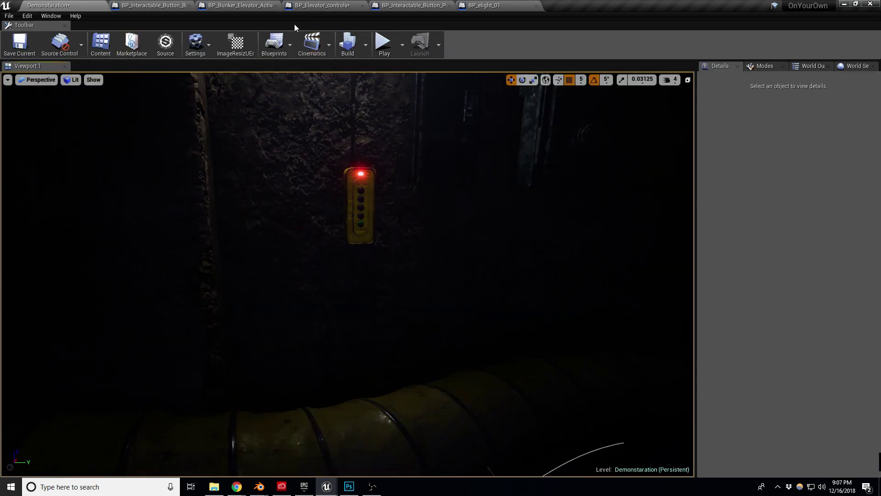
key(alt+p)
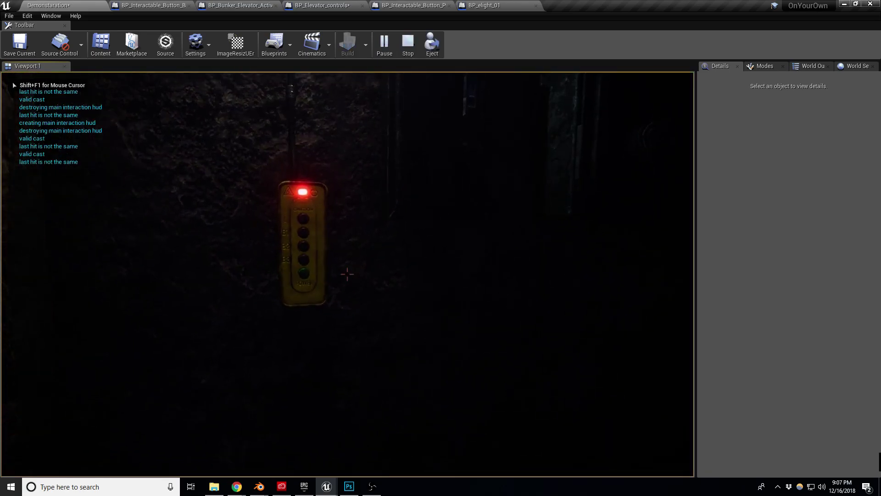
key(e)
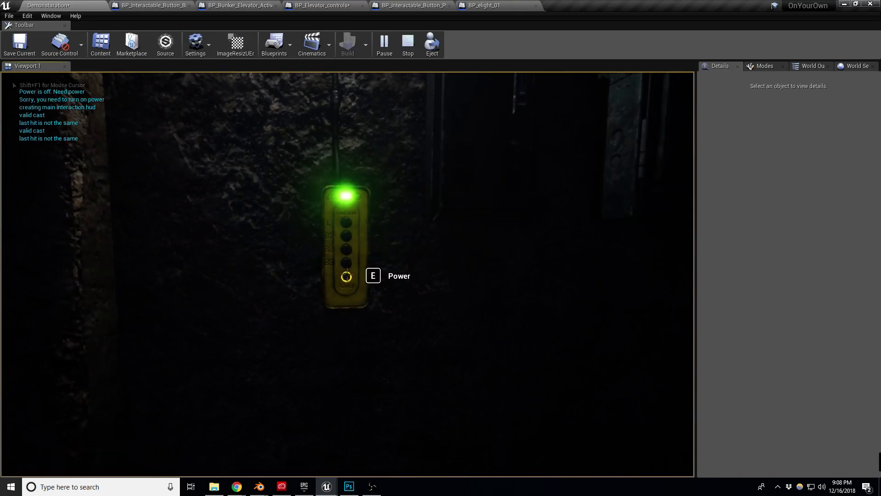
key(w)
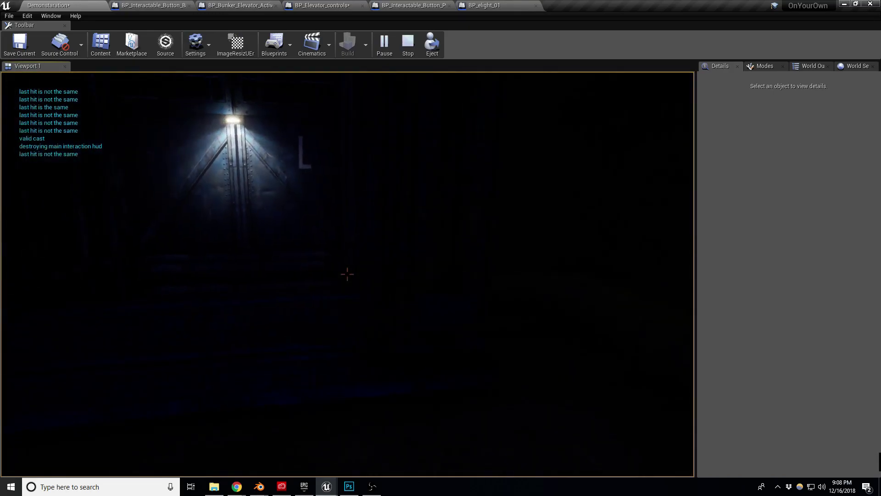
key(Escape)
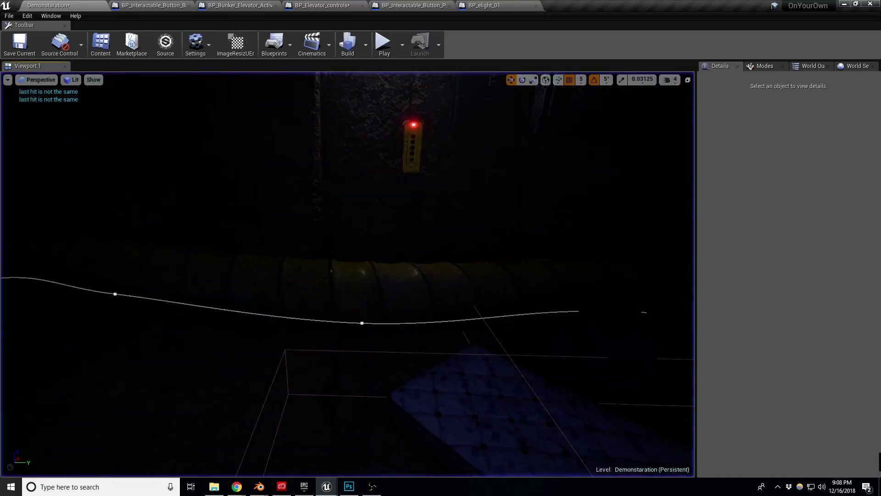
Examine the button panel, fuse box, electrical box and surrounding room in the lit view
key(s)
right_drag(347, 274, 377, 188)
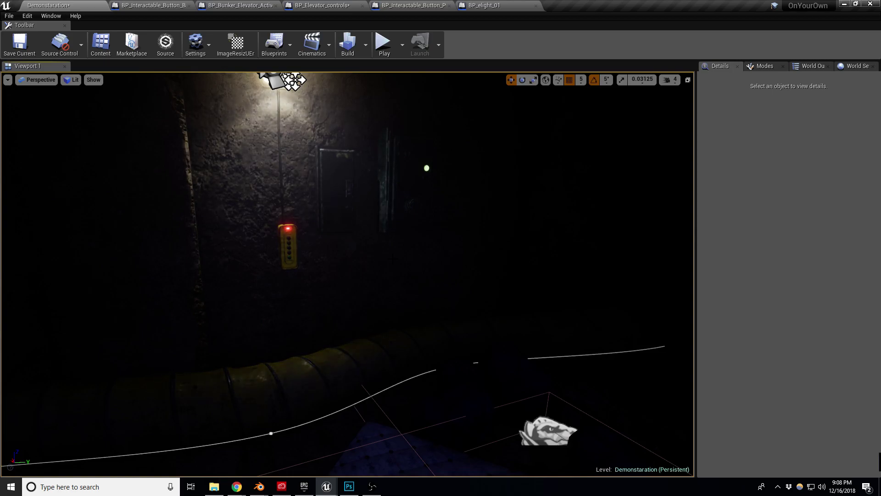
mouse_move(342, 174)
right_down()
mouse_move(343, 156)
mouse_move(363, 184)
mouse_move(357, 170)
right_up()
key(w)
key(w)
key(w)
key(s)
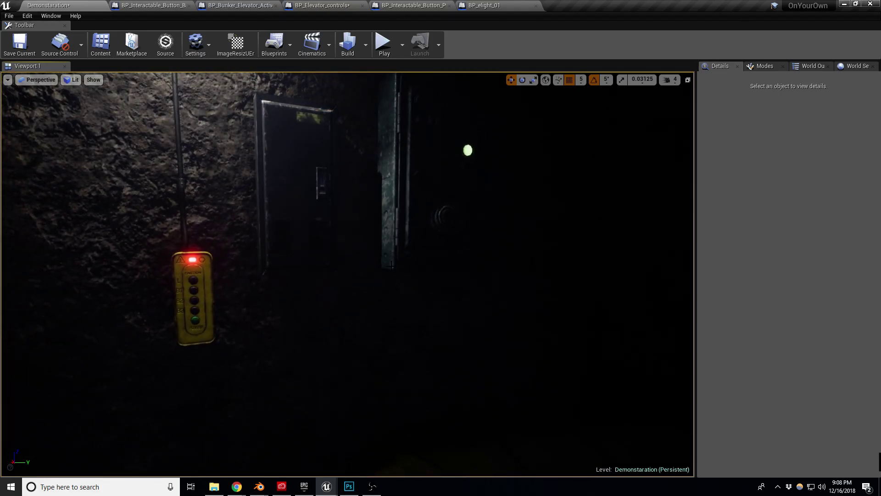
right_drag(219, 308, 331, 250)
key(s)
right_drag(282, 290, 408, 302)
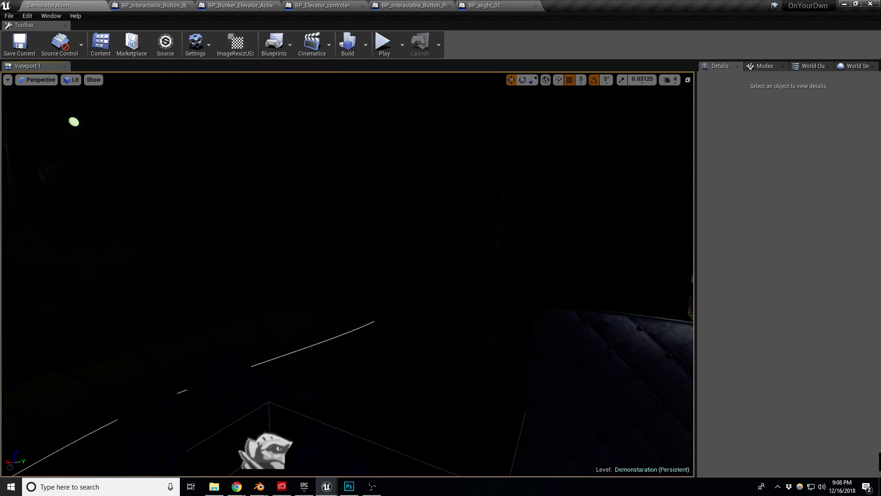
right_drag(408, 302, 238, 233)
key(w)
key(s)
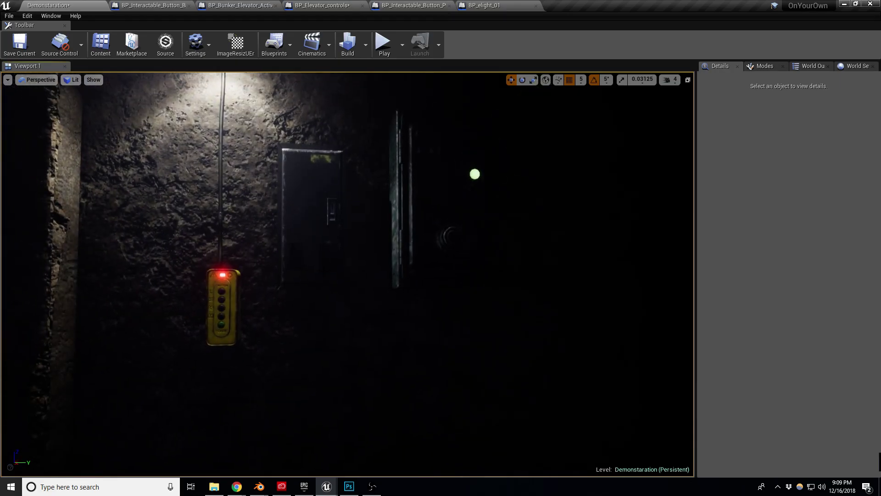
Starting from the wall wire above the yellow button panel, place an SM_WallWire_01_Corner_A piece below the green A-67 box
mouse_move(314, 282)
right_down()
mouse_move(308, 260)
mouse_move(309, 288)
right_up()
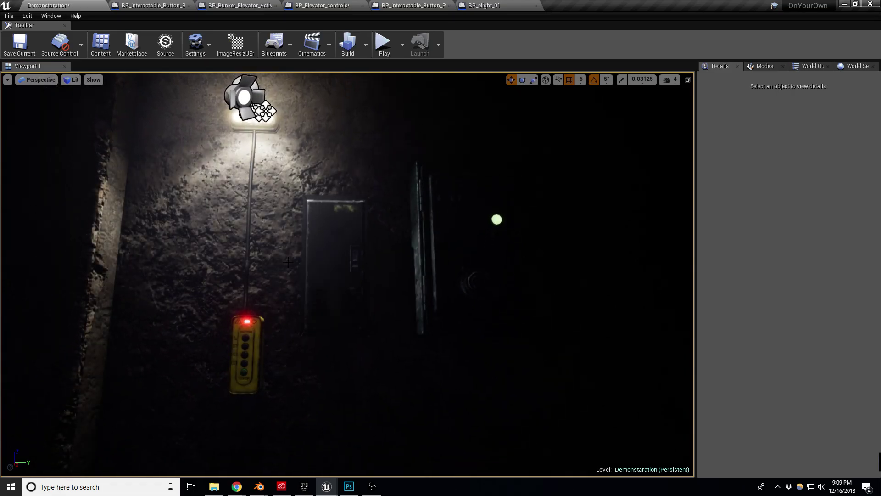
click(246, 301)
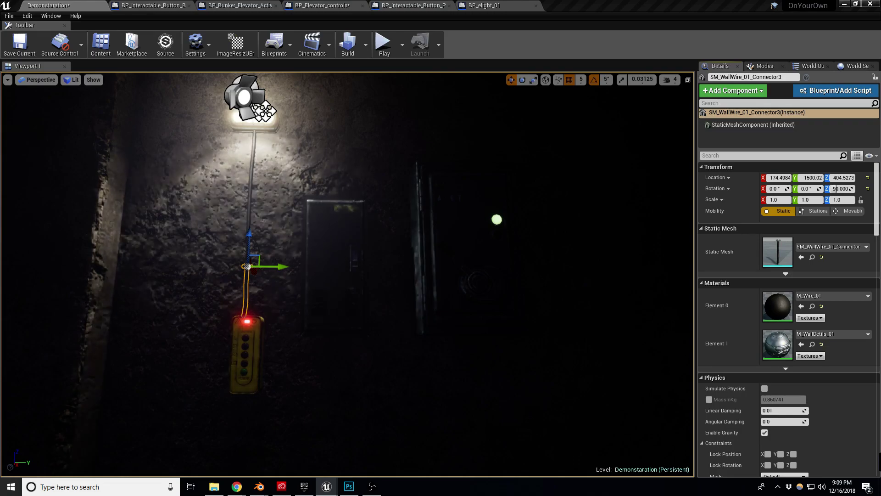
drag(395, 375, 415, 362)
key(w)
right_drag(415, 362, 422, 381)
key(w)
key(s)
Rotate the corner wire below the green box to -90° on Y so its fitting points up toward the box
key(e)
mouse_move(382, 326)
mouse_down()
mouse_move(387, 305)
mouse_move(384, 328)
mouse_up()
drag(358, 278, 436, 310)
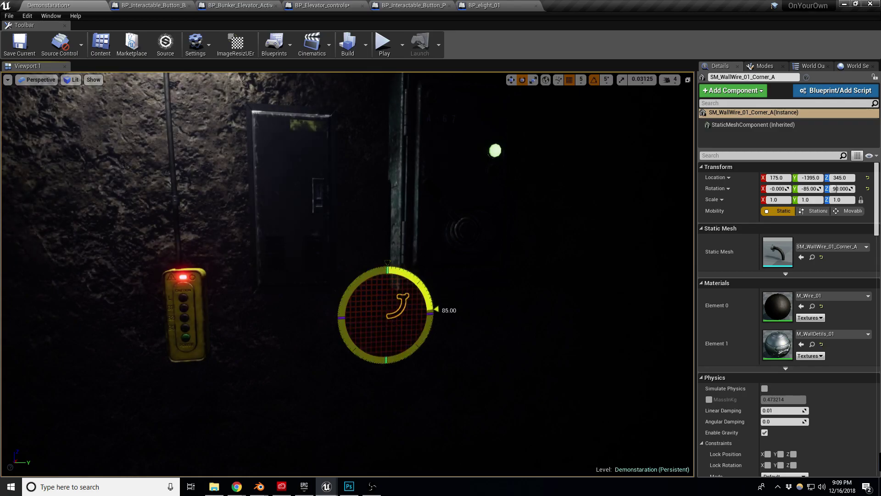
click(359, 287)
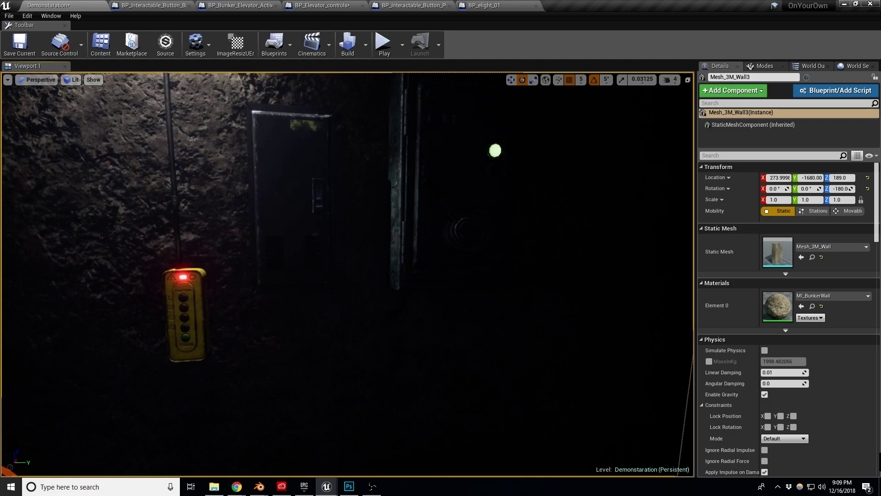
click(396, 307)
drag(345, 294, 346, 294)
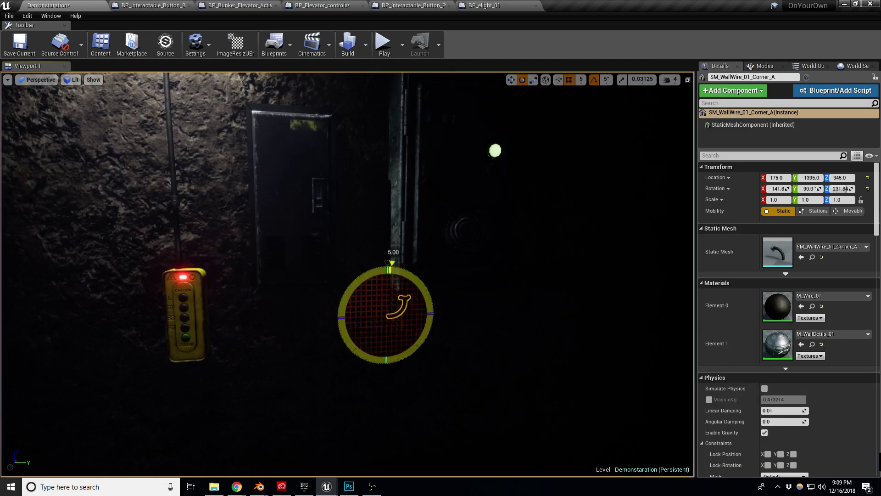
drag(389, 262, 386, 261)
Switch the viewport to unlit mode and scale the corner wire uniformly, trying 2 before settling on 1.5
right_drag(386, 261, 415, 308)
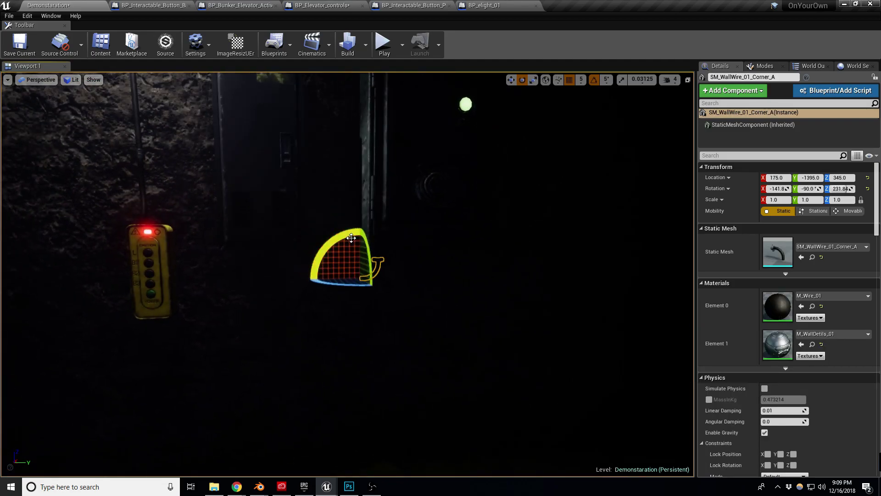
key(alt+3)
right_drag(388, 269, 349, 257)
key(w)
key(r)
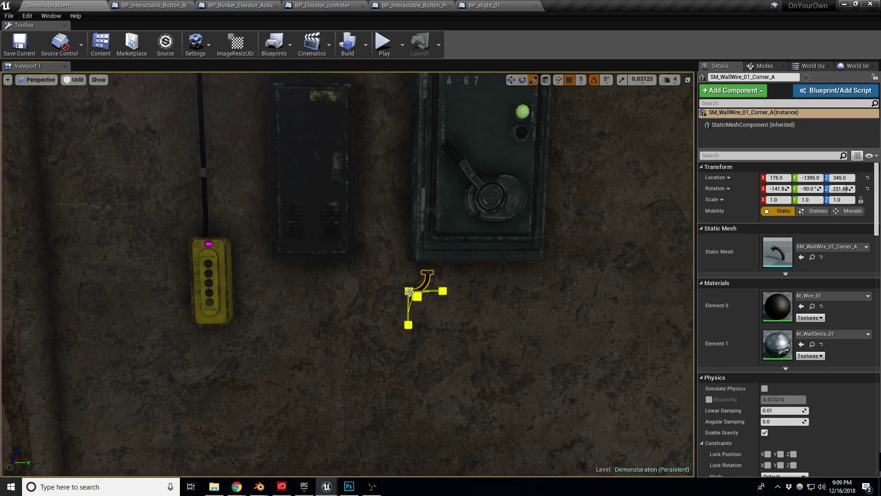
click(779, 200)
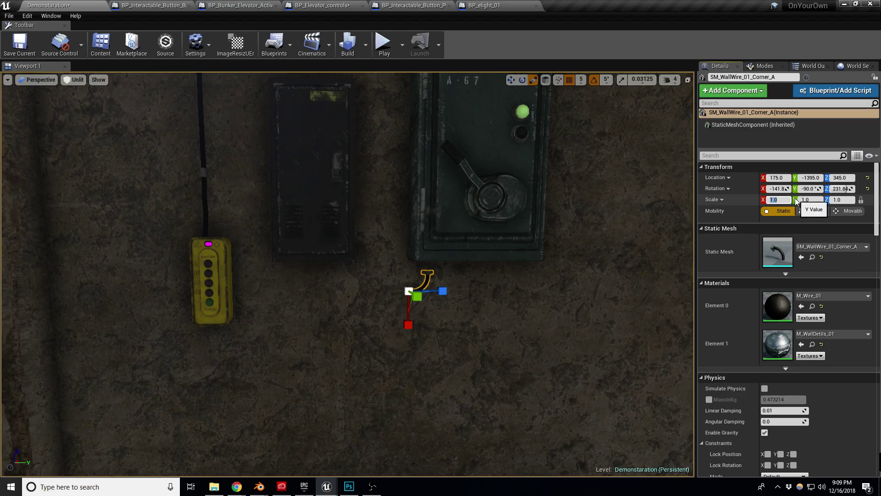
text(2)
key(Return)
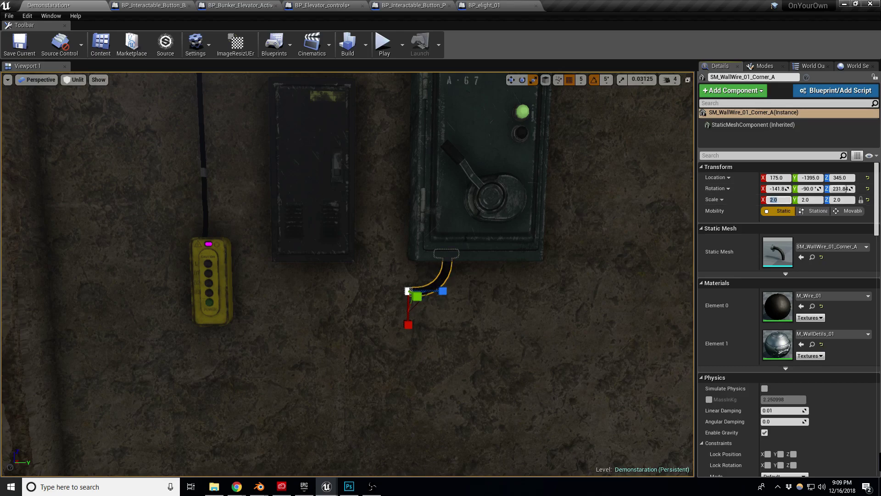
key(f)
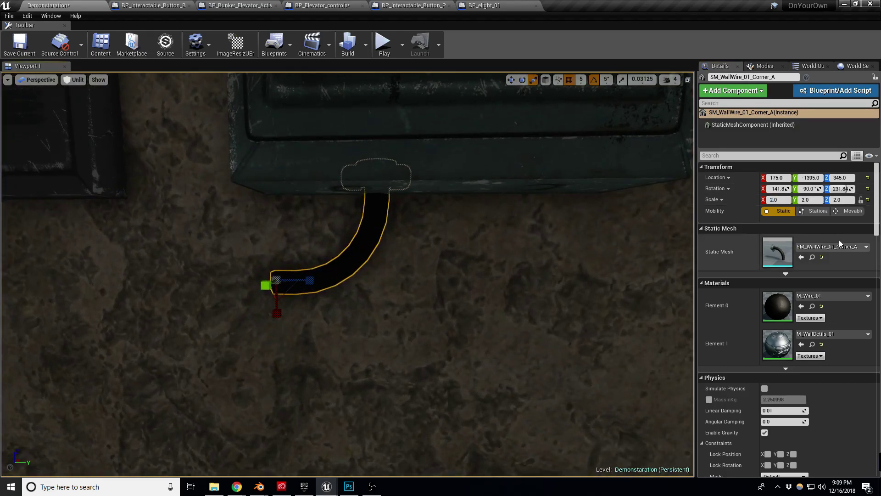
click(787, 200)
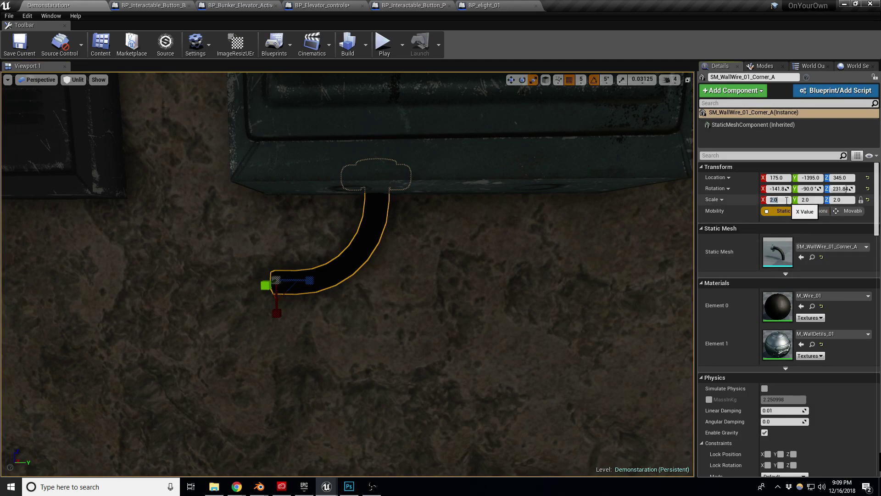
text(1.5)
key(Return)
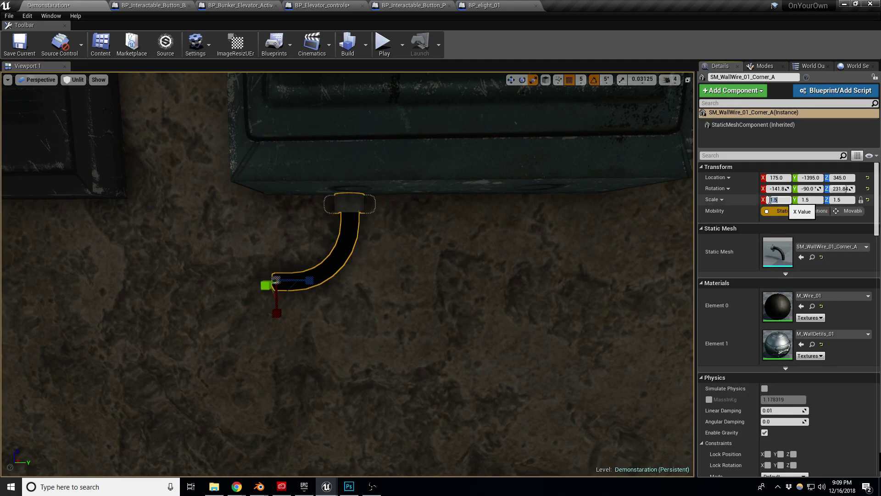
Duplicate the corner wire, swap its mesh to SM_WallWire_01_Connector, and extend the run with another copy to the yellow button panel
right_drag(192, 285, 268, 284)
key(w)
alt+drag(525, 266, 434, 273)
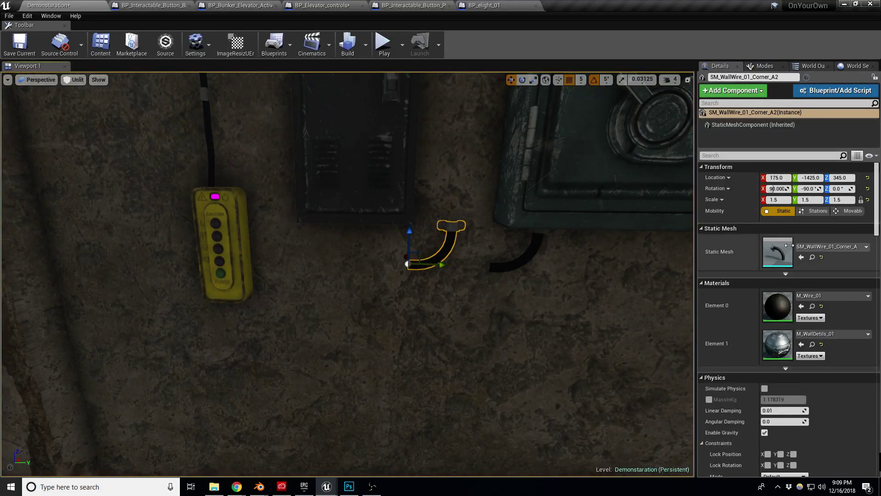
click(823, 248)
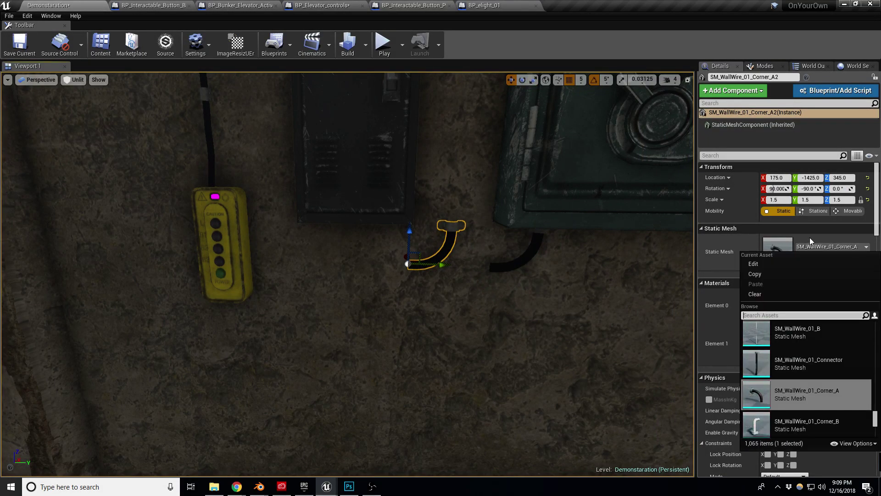
click(802, 369)
drag(432, 266, 383, 270)
right_drag(427, 232, 412, 300)
key(Escape)
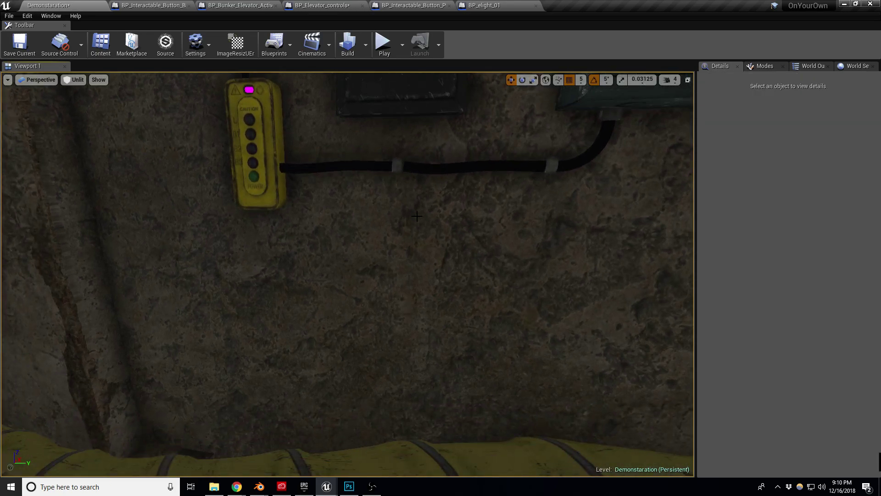
Select all three wire pieces, turn off grid snapping, and shift them along X to about 173.28, against the wall
mouse_move(392, 160)
right_down()
mouse_move(393, 115)
mouse_move(395, 202)
mouse_move(392, 160)
right_up()
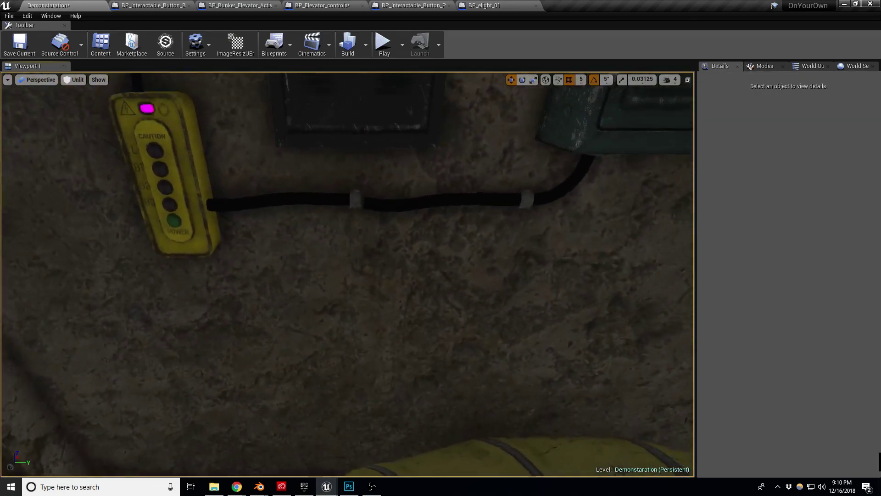
click(353, 199)
ctrl+click(526, 205)
right_drag(537, 205, 577, 160)
ctrl+click(527, 228)
click(570, 80)
right_drag(417, 164, 561, 264)
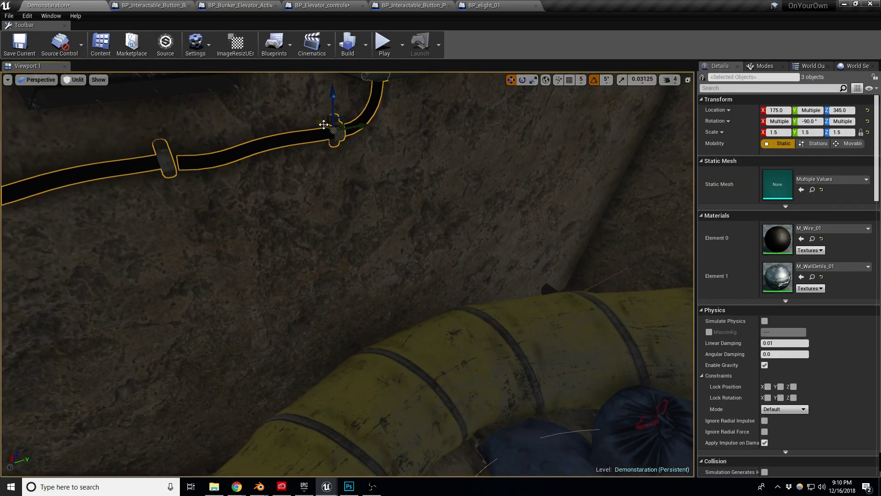
drag(322, 124, 324, 125)
right_drag(324, 124, 257, 73)
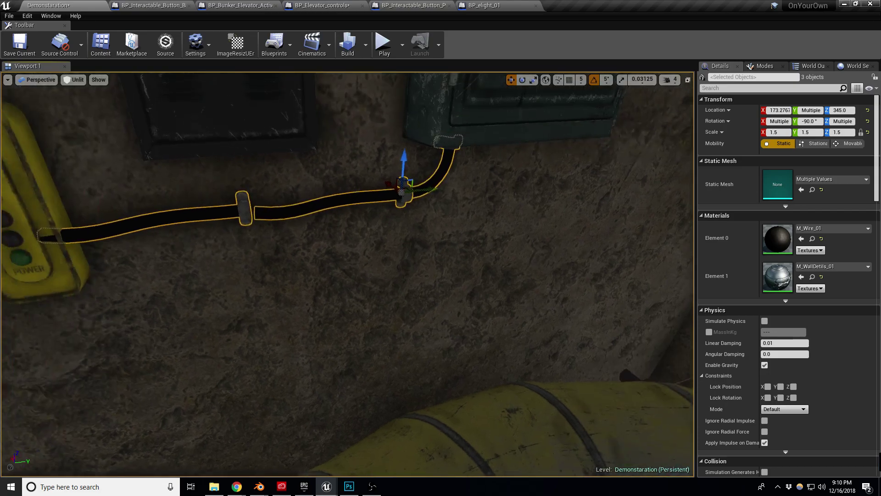
Slide the connector wire beside the button panel along Y to about -1442.9 to meet the neighbouring piece
click(250, 211)
drag(274, 203, 283, 203)
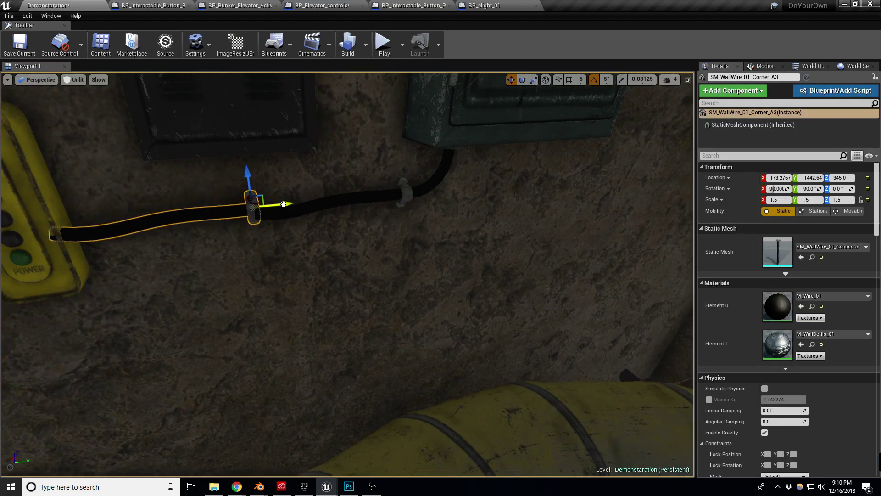
right_drag(283, 204, 11, 124)
right_drag(290, 243, 286, 281)
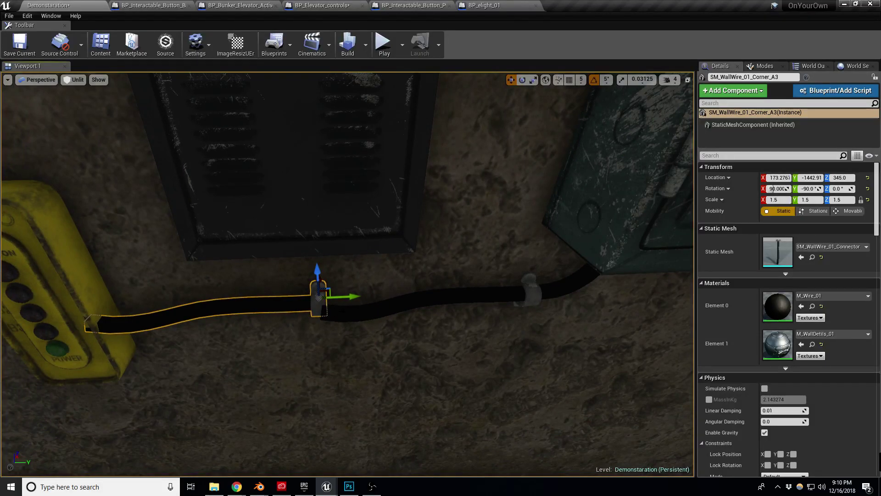
Delete both connector wire pieces between the yellow button panel and the corner wire
key(Delete)
click(493, 300)
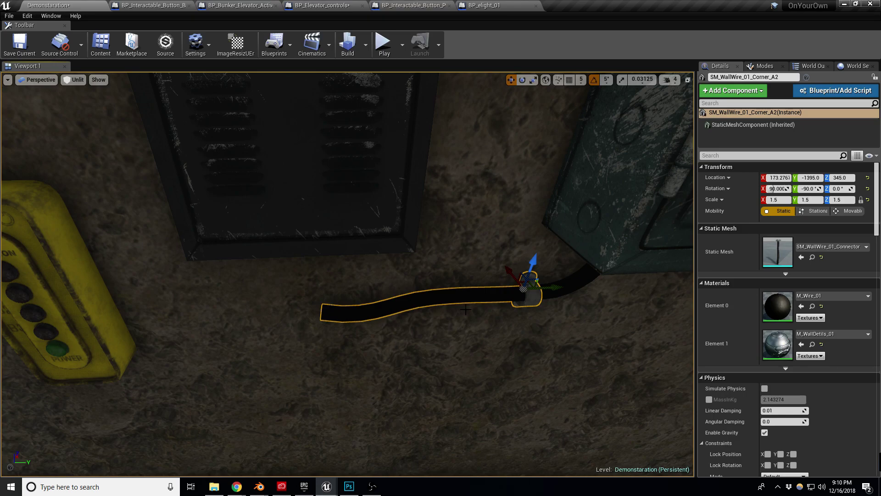
key(Delete)
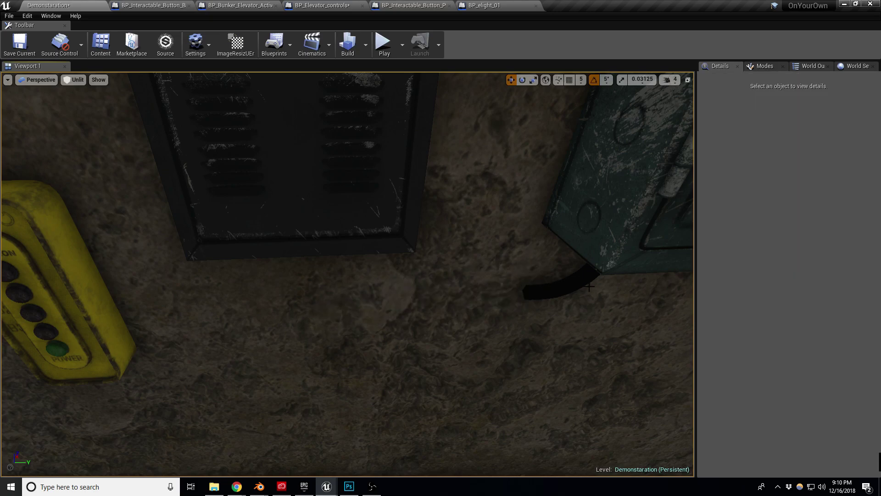
Duplicate the corner wire toward the button panel and replace the copy's mesh with SM_WallWire_01_A
click(546, 289)
alt+drag(552, 288, 469, 292)
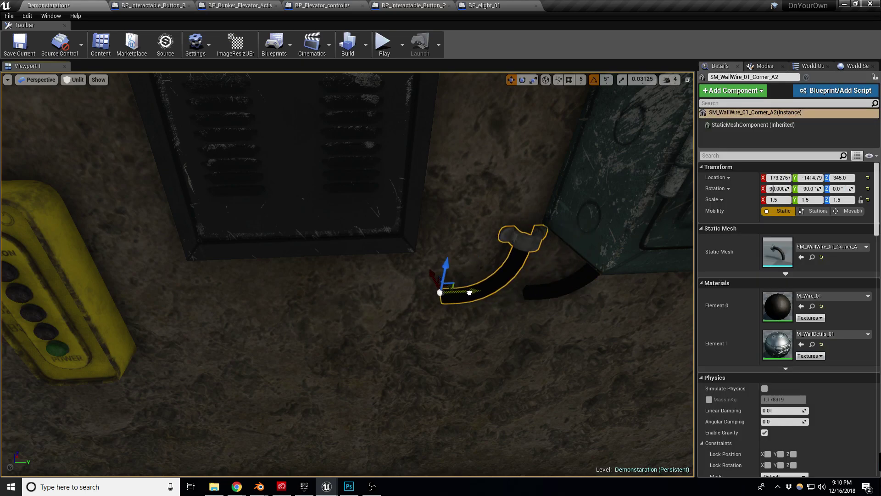
click(828, 247)
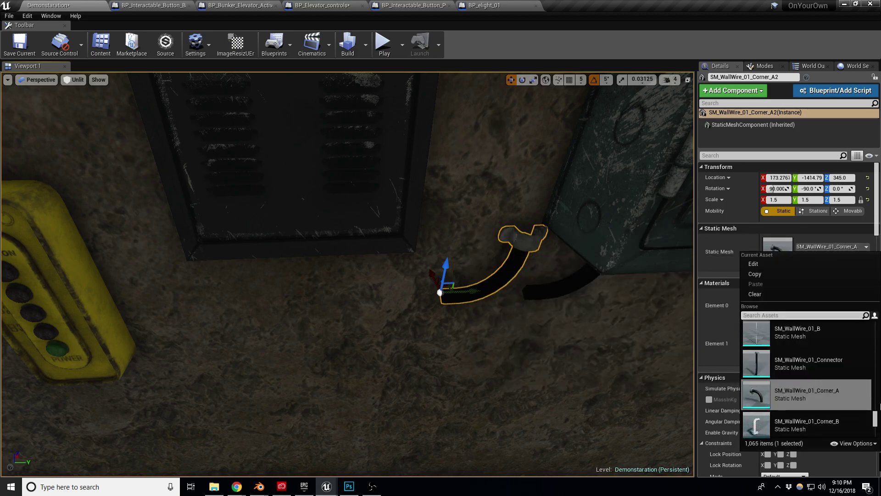
scroll(877, 419, up, 3)
scroll(877, 418, down, 5)
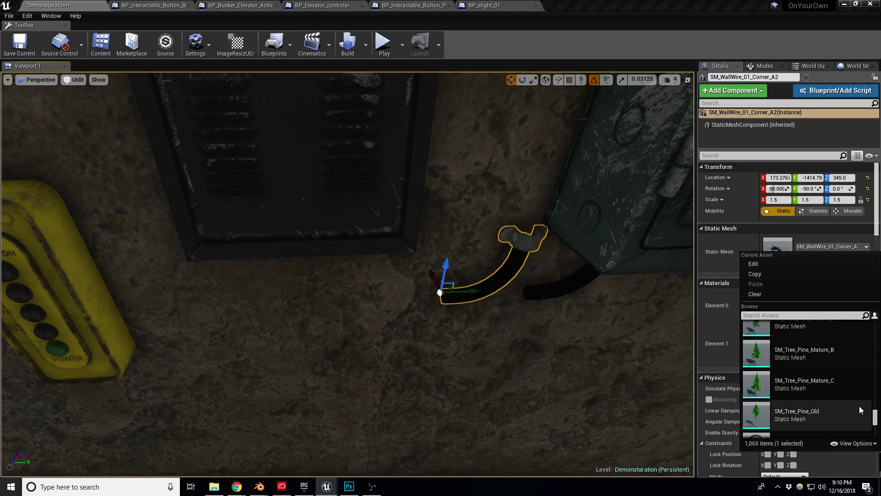
click(765, 315)
text(connector)
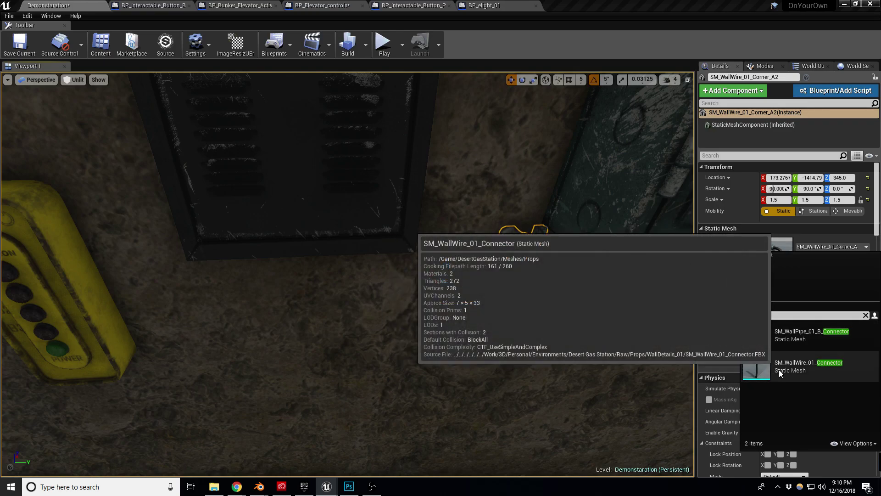
click(865, 316)
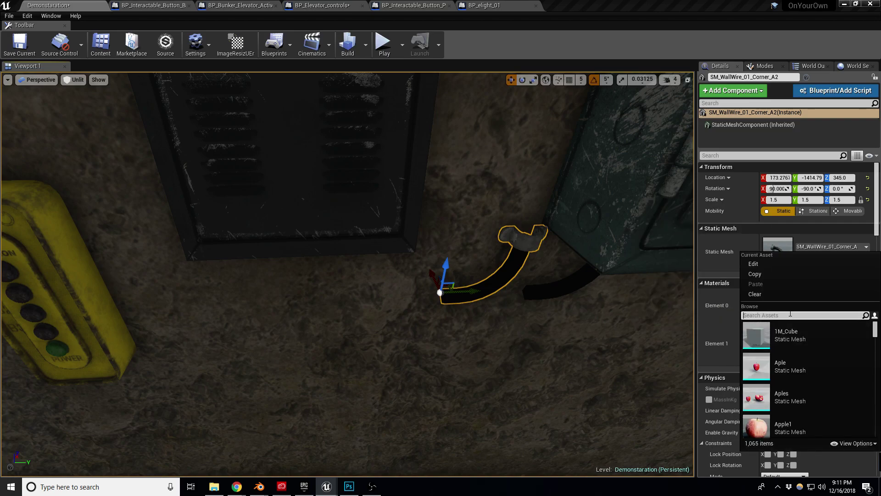
text(wallwire)
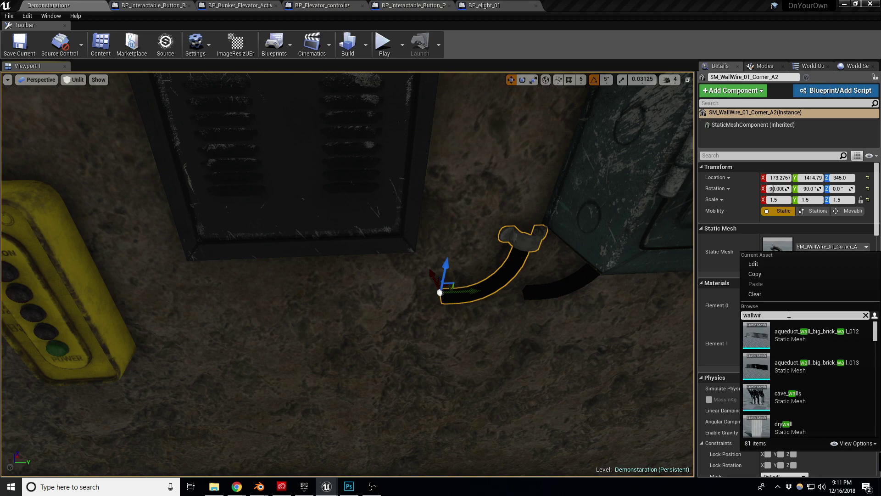
click(783, 340)
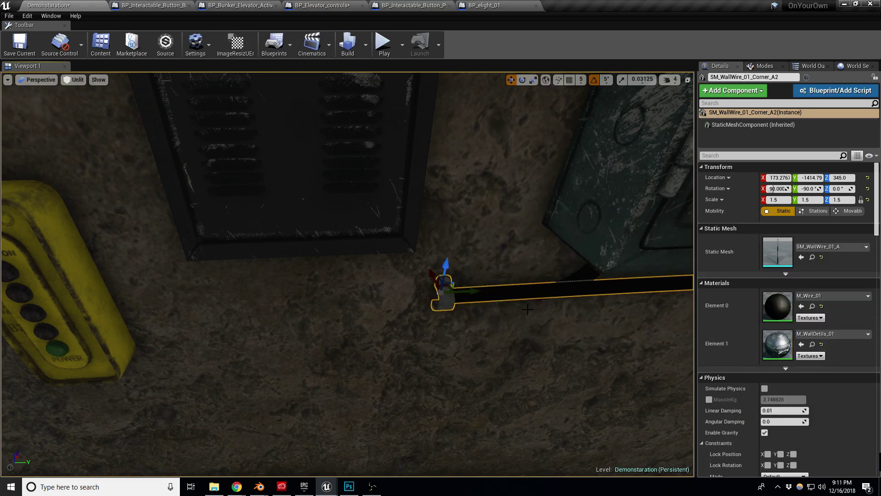
Rotate the long wire half a turn toward the button panel and slide it along Y to about -1396.6, joining the corner
scroll(514, 296, down, 5)
key(e)
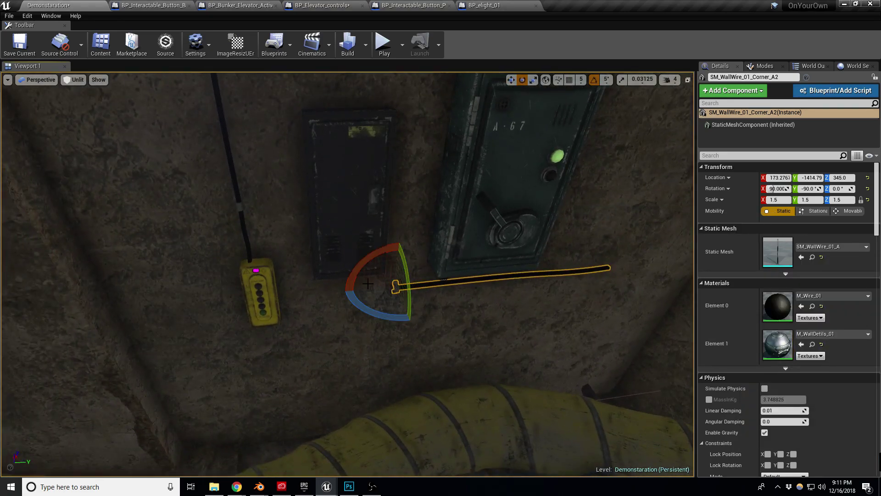
drag(372, 285, 391, 338)
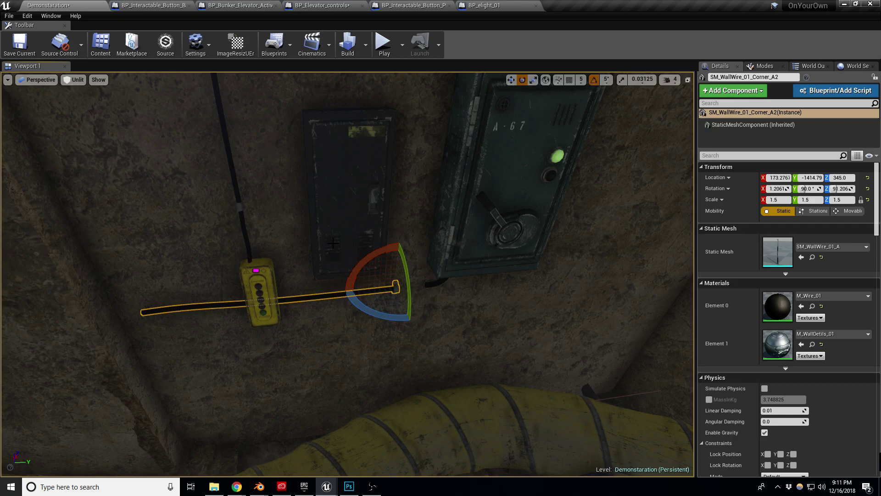
scroll(432, 287, up, 3)
key(w)
drag(472, 271, 513, 271)
Try selecting the long wire with the wall boxes, select it with the corner wire instead, and undo the last actor move
right_drag(497, 270, 495, 261)
key(s)
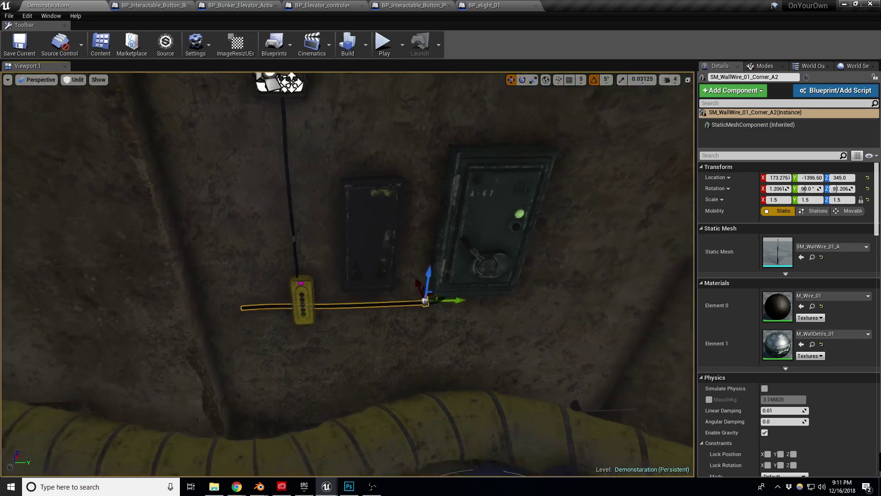
ctrl+click(487, 248)
ctrl+click(377, 256)
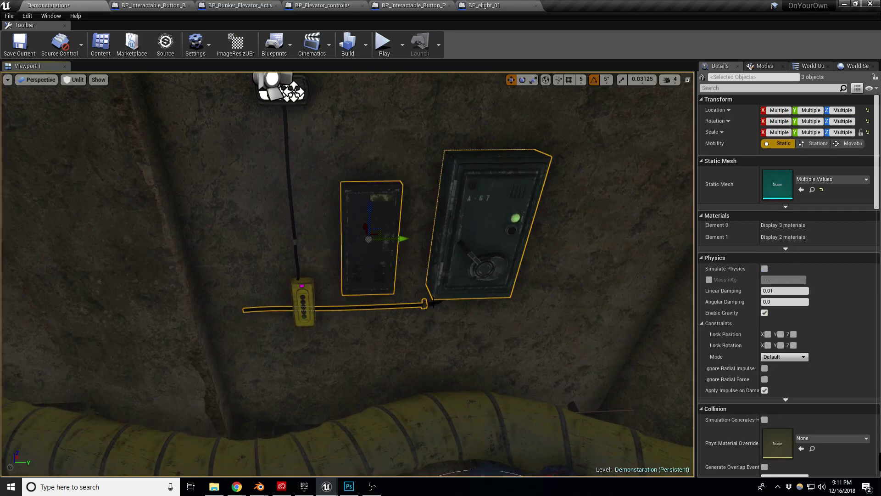
click(434, 304)
ctrl+click(406, 305)
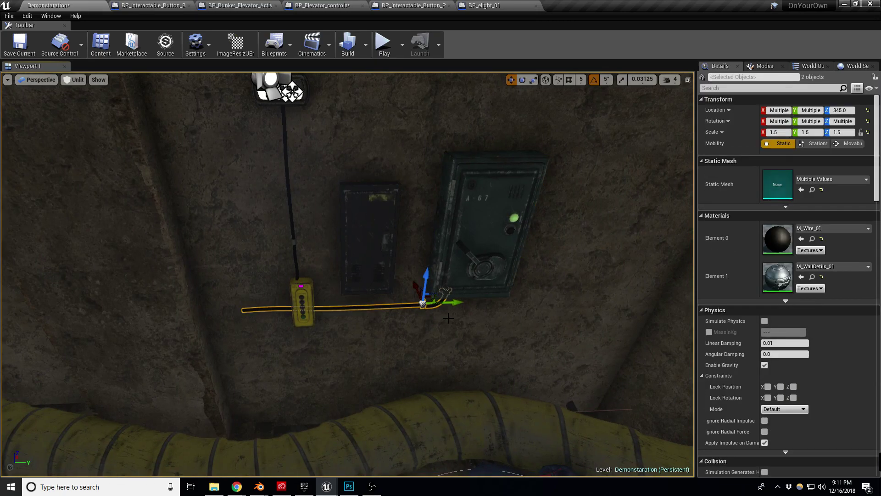
key(ctrl+z)
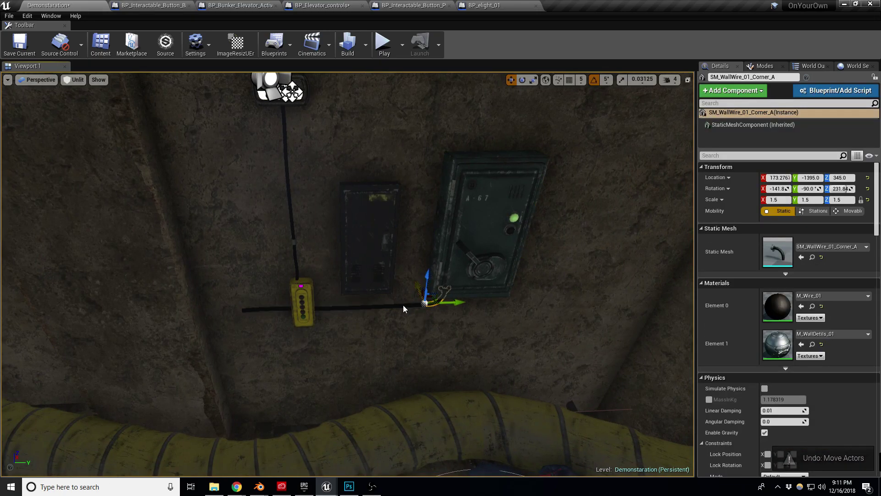
Slide the long wire and corner wire together along Y so the corner sits beneath the green box at about -1349.4, and save the level
ctrl+click(405, 305)
drag(446, 308, 489, 305)
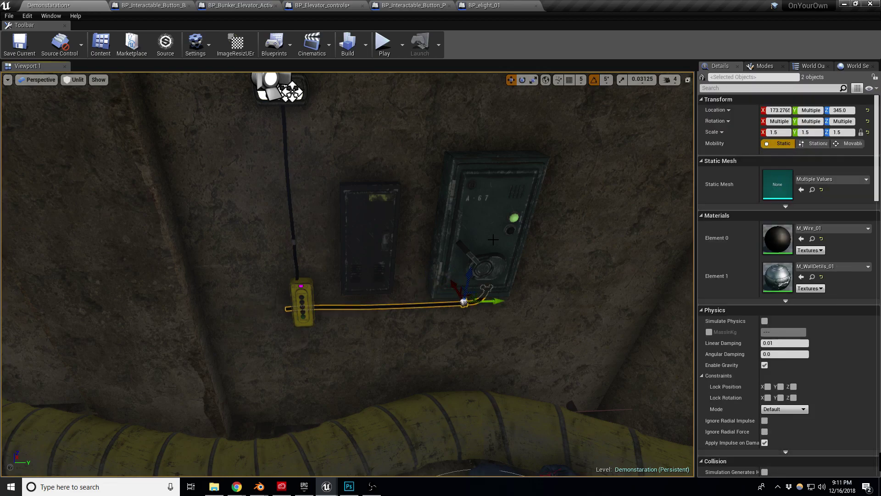
ctrl+click(495, 262)
drag(637, 229, 651, 227)
mouse_move(582, 235)
right_down()
mouse_move(582, 278)
mouse_move(579, 193)
mouse_move(581, 235)
right_up()
key(Escape)
key(w)
right_drag(482, 240, 480, 221)
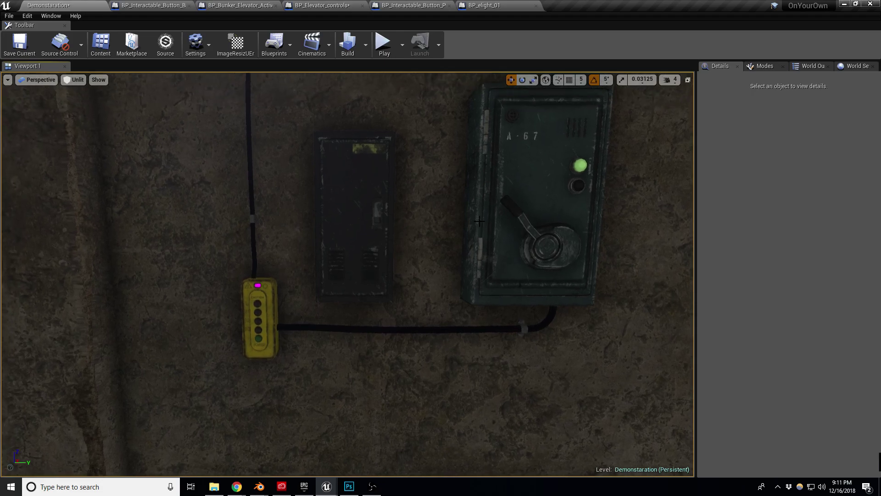
key(ctrl+s)
Examine the green A-67 electrical box up close and how it sits beside the dark box and button panel
right_drag(446, 170, 445, 171)
key(s)
key(w)
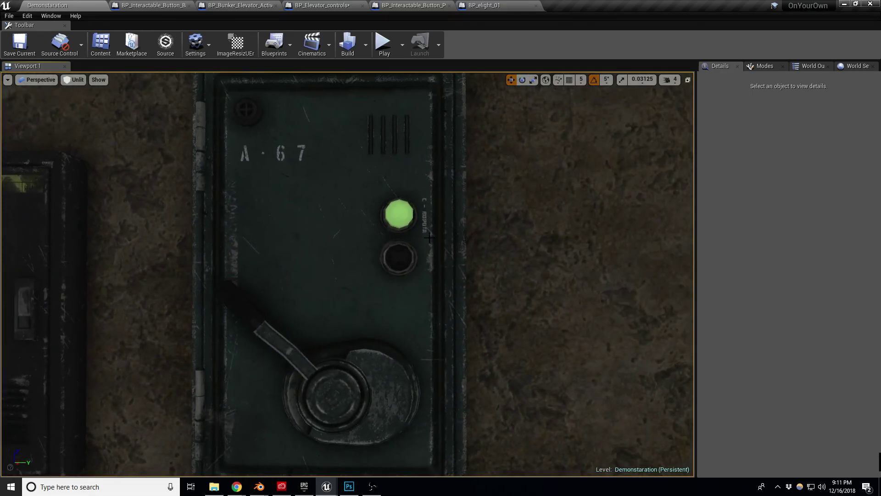
right_drag(429, 237, 429, 237)
key(w)
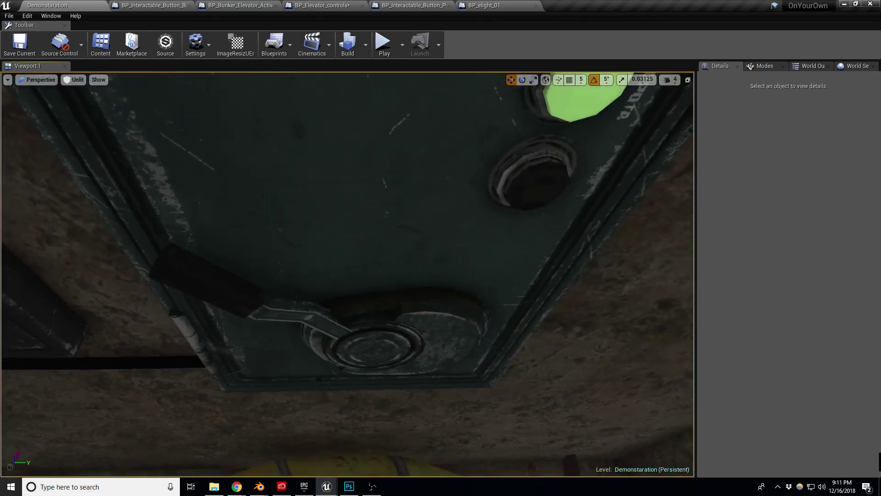
right_click(394, 283)
right_drag(337, 296, 336, 296)
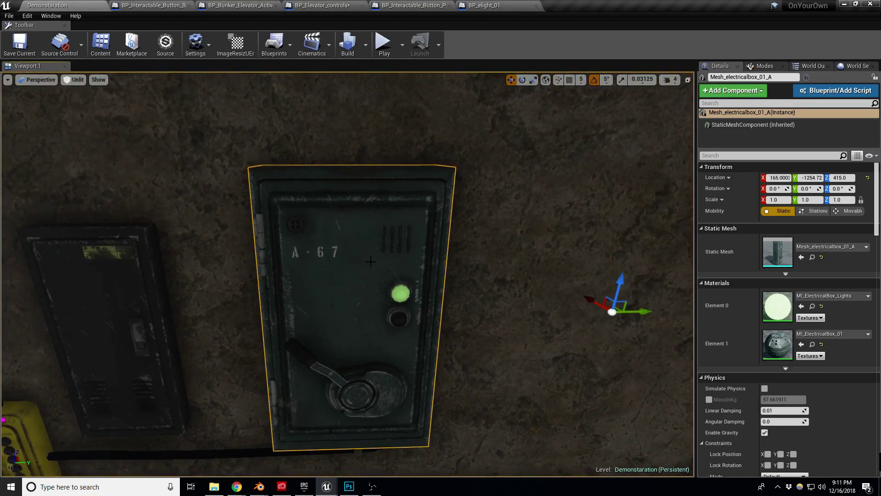
scroll(370, 261, down, 6)
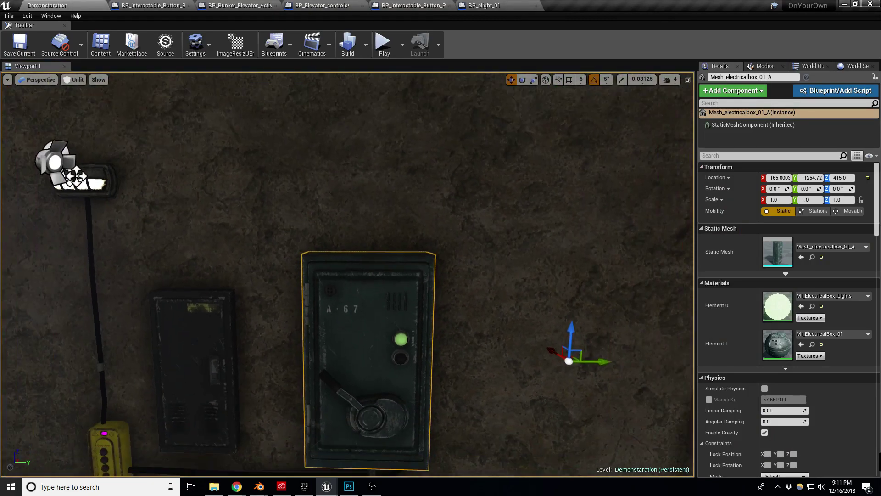
right_drag(370, 261, 365, 263)
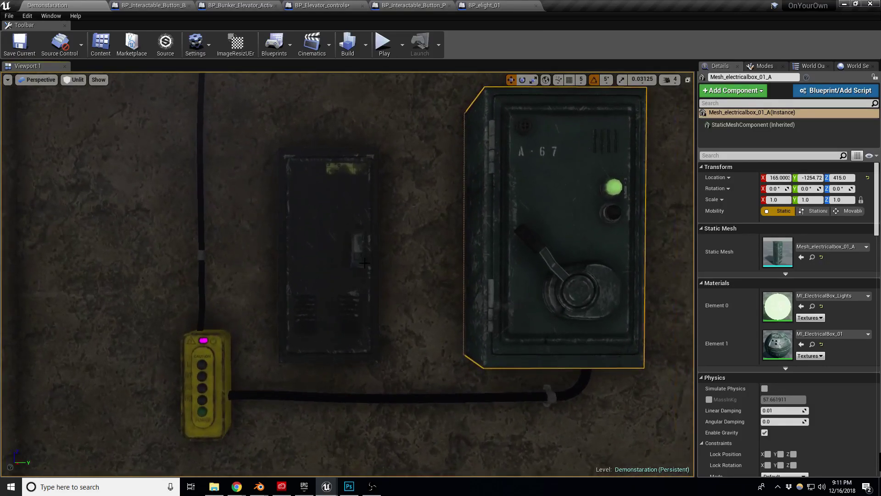
Raise the green electrical box and the dark wall box together, away from the horizontal long wire
click(564, 406)
right_drag(565, 406, 563, 360)
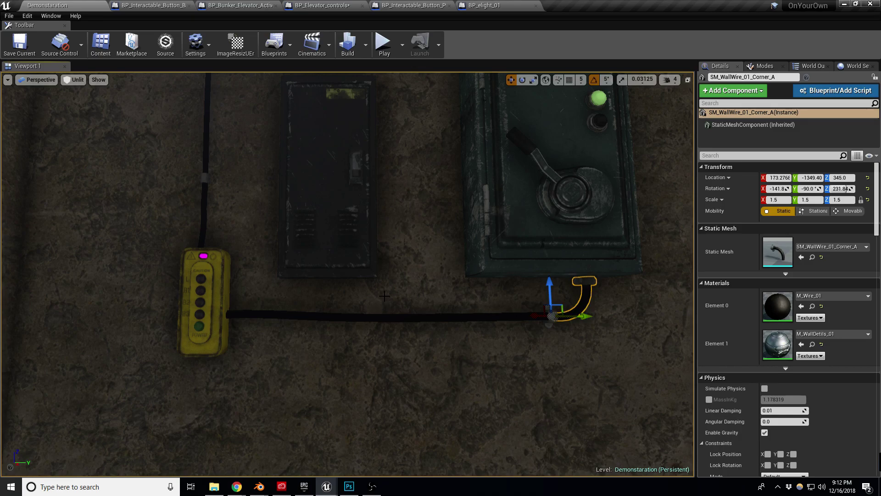
scroll(383, 301, down, 5)
click(454, 238)
ctrl+click(340, 257)
drag(334, 209, 333, 179)
Duplicate the corner wire twice, placing one copy just beneath the green box, and replace the other copy's mesh with SM_WallWire_01_Connector
click(458, 293)
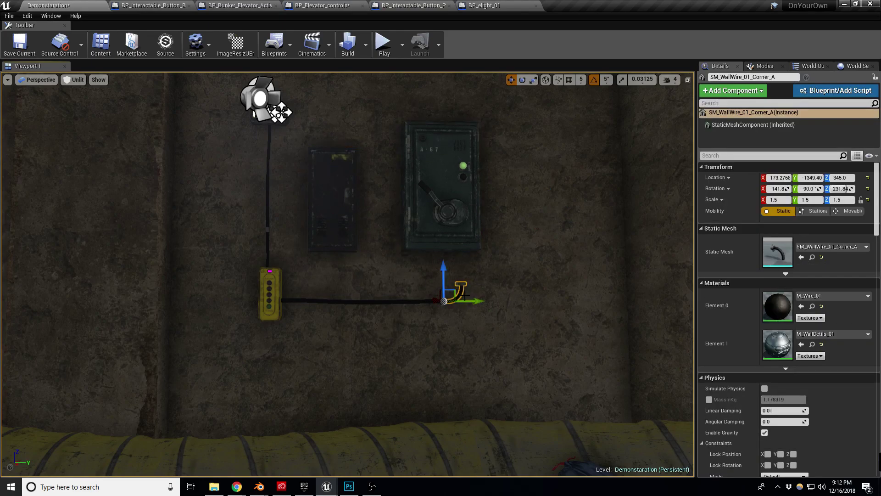
mouse_move(444, 272)
mouse_down()
mouse_move(444, 246)
mouse_move(450, 269)
mouse_move(443, 269)
mouse_up()
click(459, 292)
alt+drag(452, 278, 454, 257)
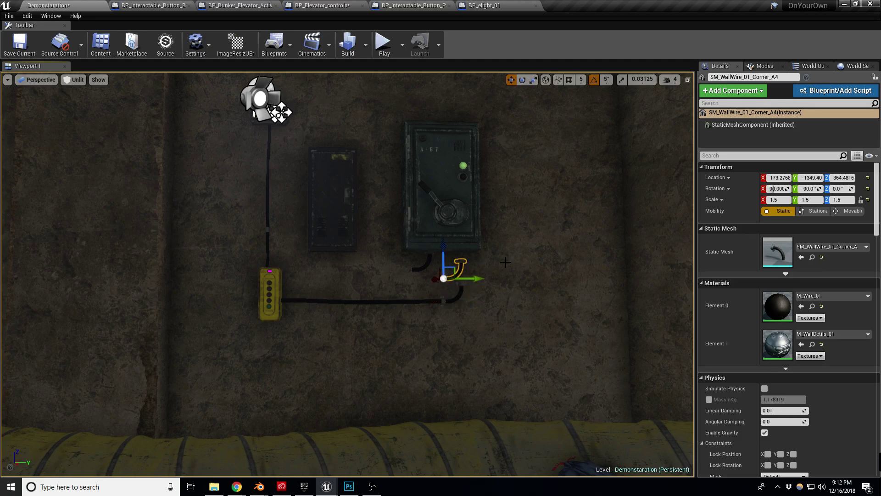
click(849, 248)
click(838, 366)
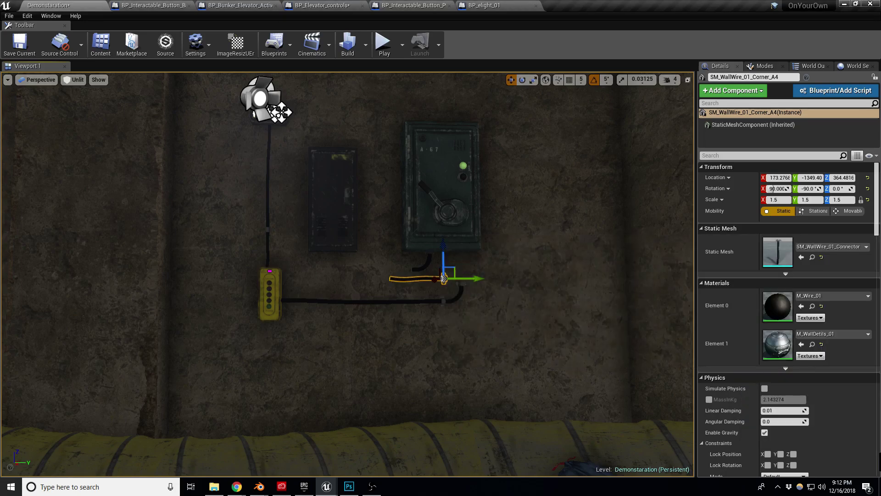
Rotate the connector wire upright with its clamp at the lower end, and move it to about Y -1335.8, Z 407.2
scroll(503, 306, up, 4)
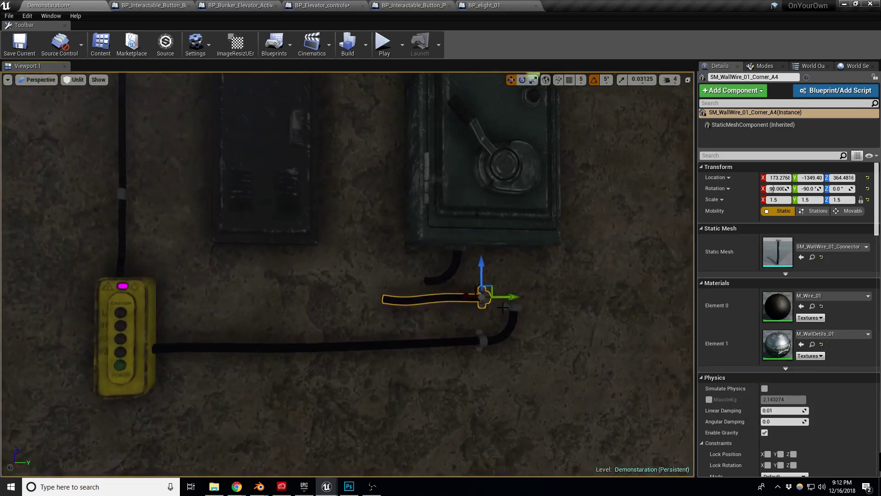
key(e)
drag(448, 263, 427, 298)
right_drag(476, 252, 584, 297)
right_drag(443, 256, 440, 249)
key(w)
right_drag(384, 249, 449, 225)
key(w)
drag(346, 270, 375, 85)
key(s)
right_drag(375, 126, 400, 216)
key(e)
drag(352, 247, 354, 283)
key(w)
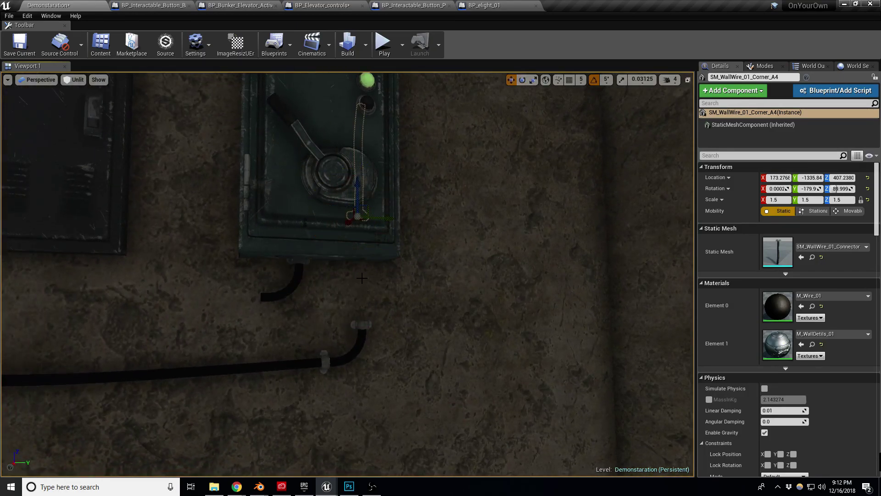
Lower the connector wire to about Z 363.25 and shift it to about Y -1334.6, so it continues the corner wire up into the green box
drag(356, 187, 362, 288)
scroll(433, 334, up, 4)
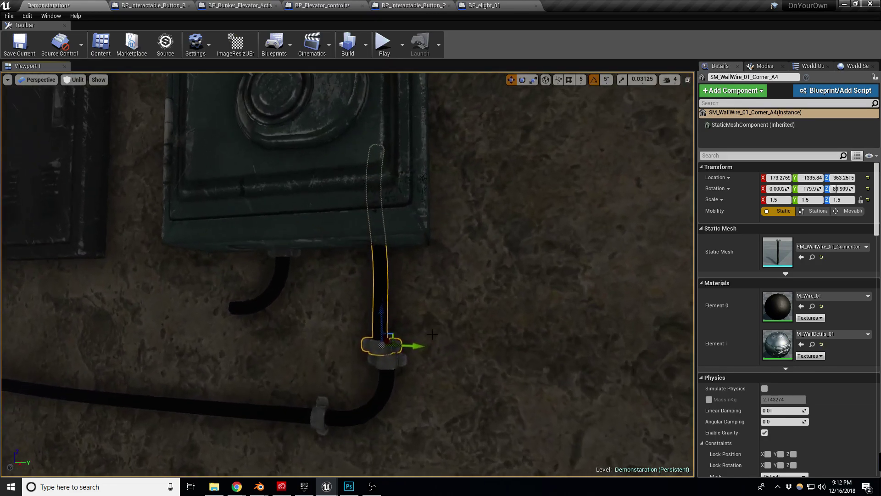
drag(412, 345, 412, 343)
right_drag(455, 324, 427, 331)
key(s)
scroll(566, 317, up, 3)
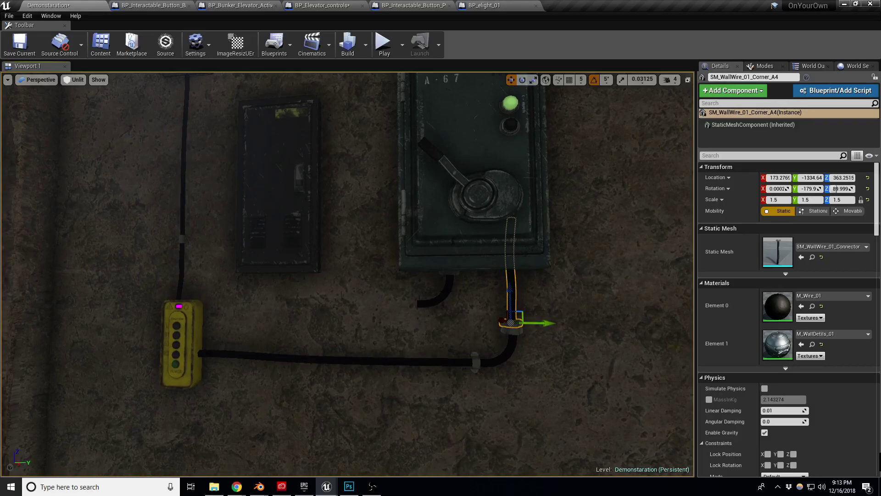
Play-test the level, aim at the level buttons on the yellow panel to check their prompts and highlight, and stop the session
click(442, 286)
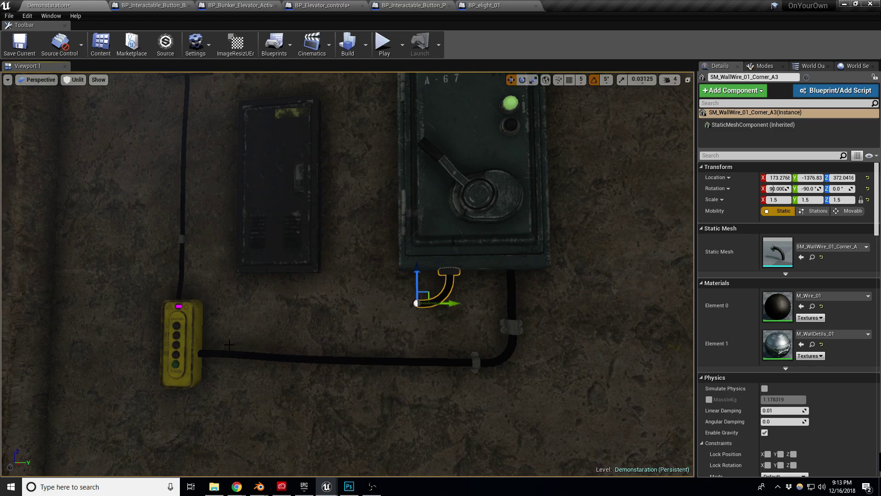
right_drag(347, 274, 311, 297)
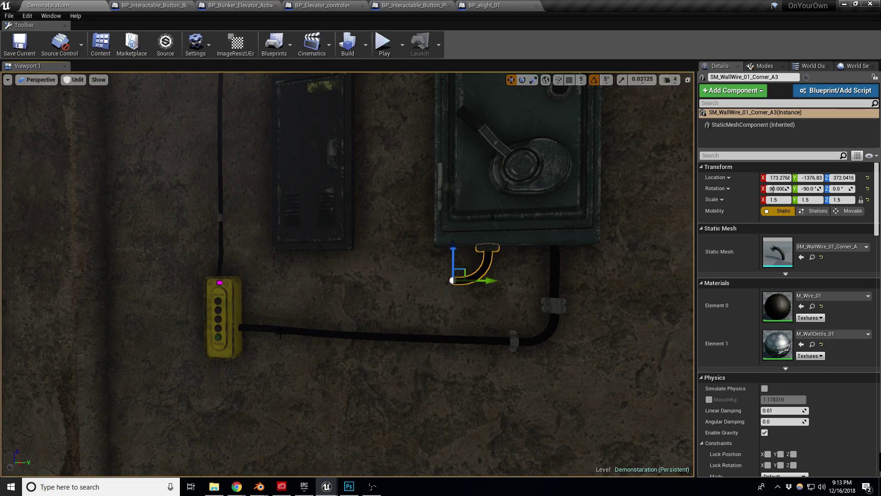
key(alt+p)
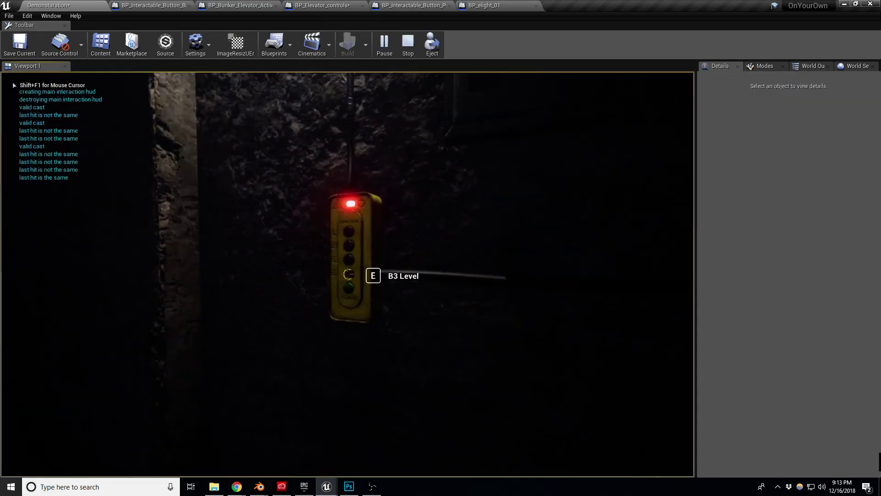
key(a)
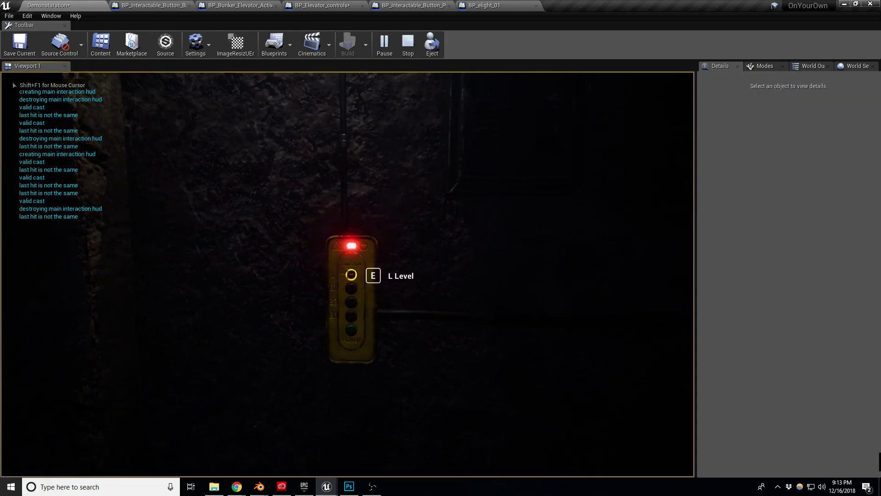
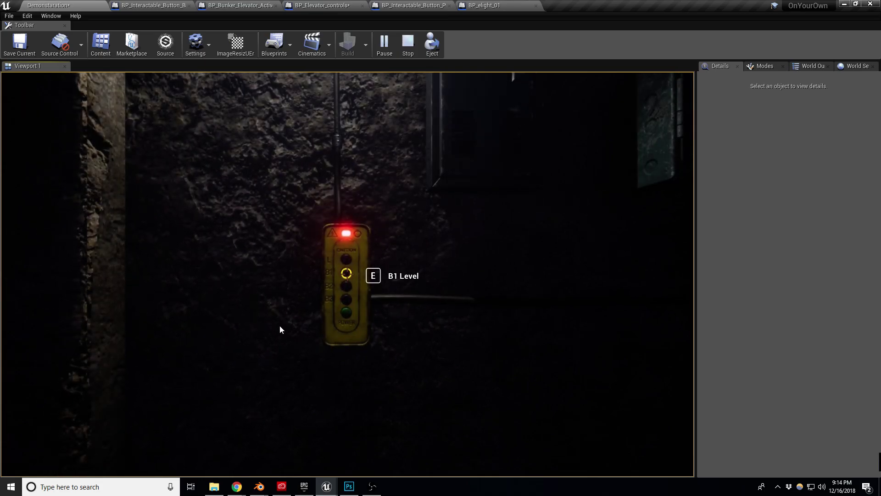
key(Escape)
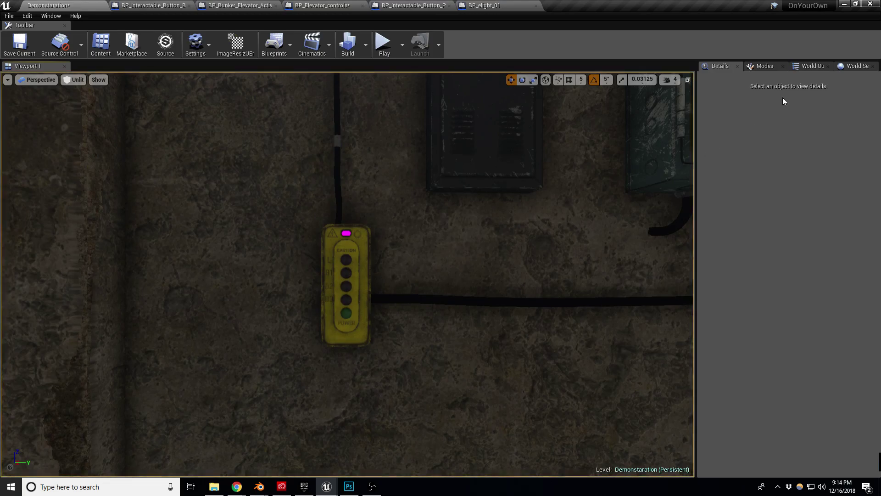
Search the World Outliner for "post", select PostProcessVolume_darkest and look through its details for the highlight material
click(810, 66)
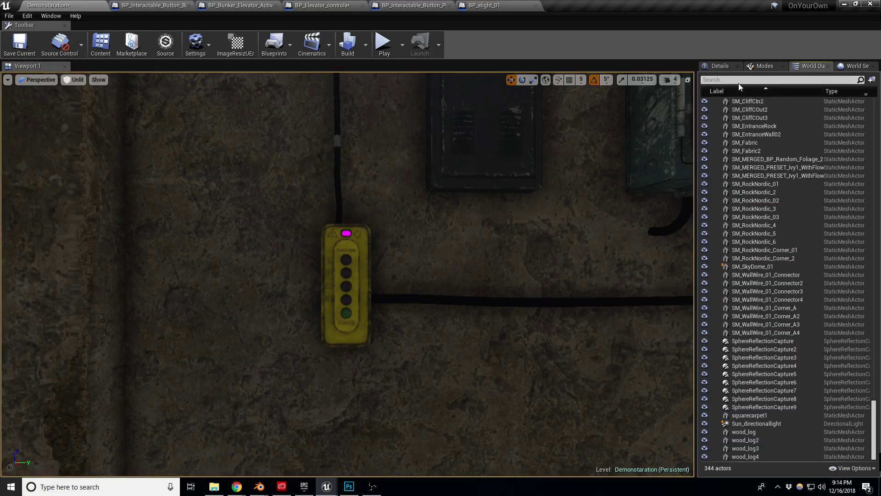
click(736, 80)
text(post)
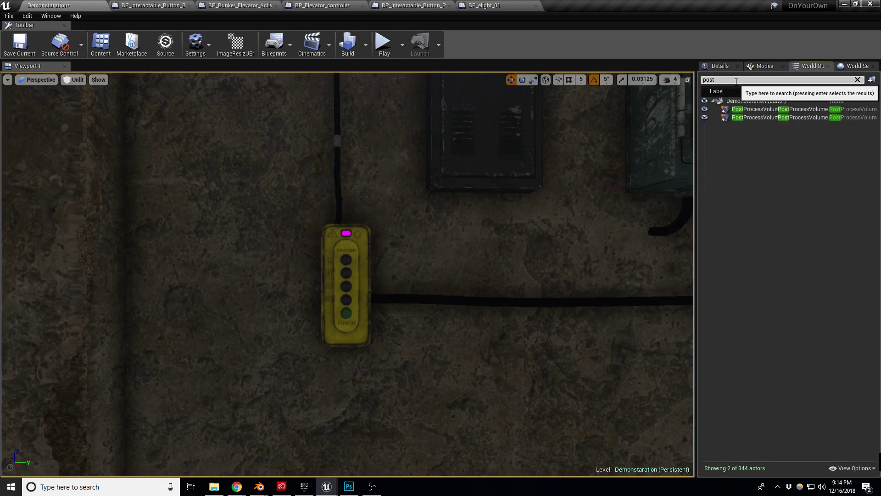
click(748, 116)
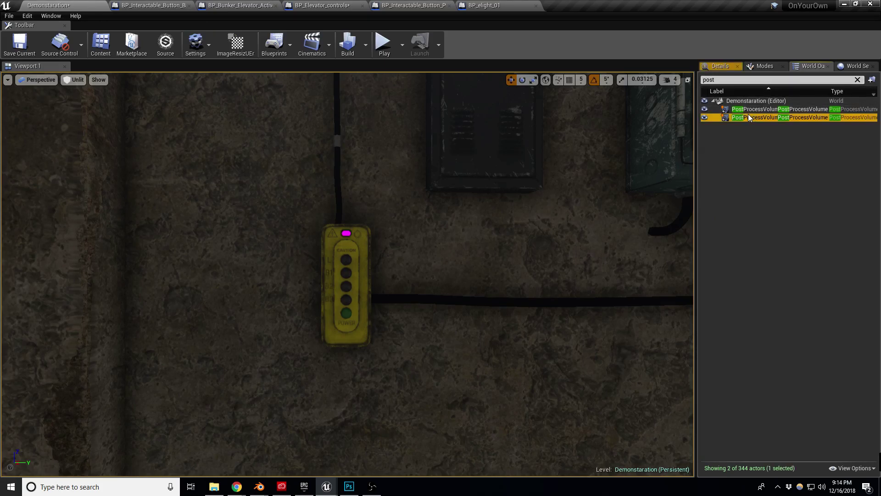
click(722, 68)
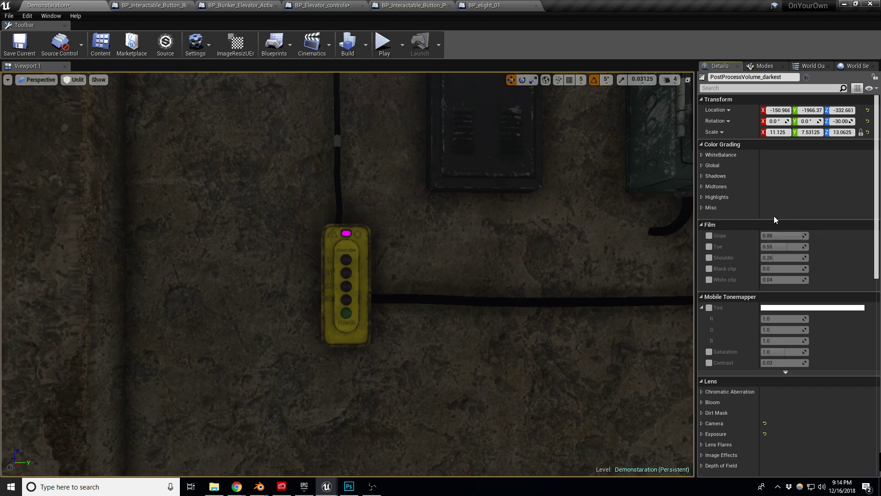
scroll(748, 262, down, 4)
scroll(750, 266, down, 3)
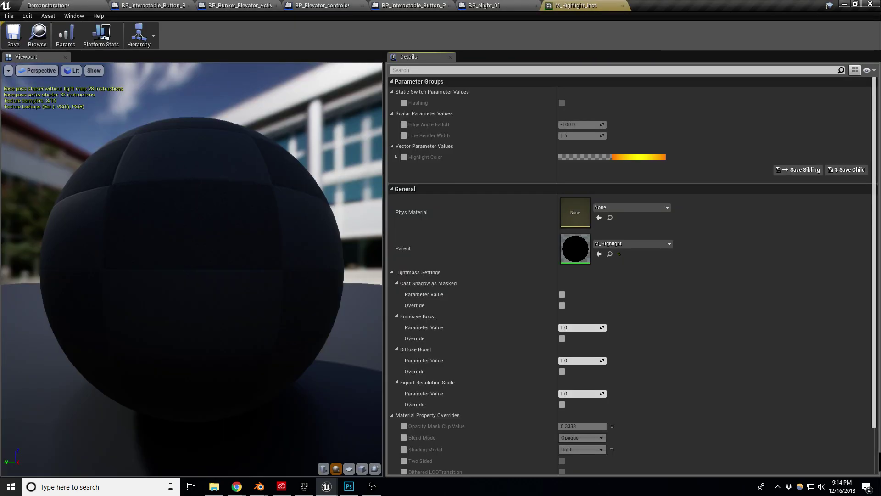
Open the parent material M_Highlight, enlarge its graph area and examine the If, Lerp and Highlight Color nodes feeding the emissive output
double_click(575, 248)
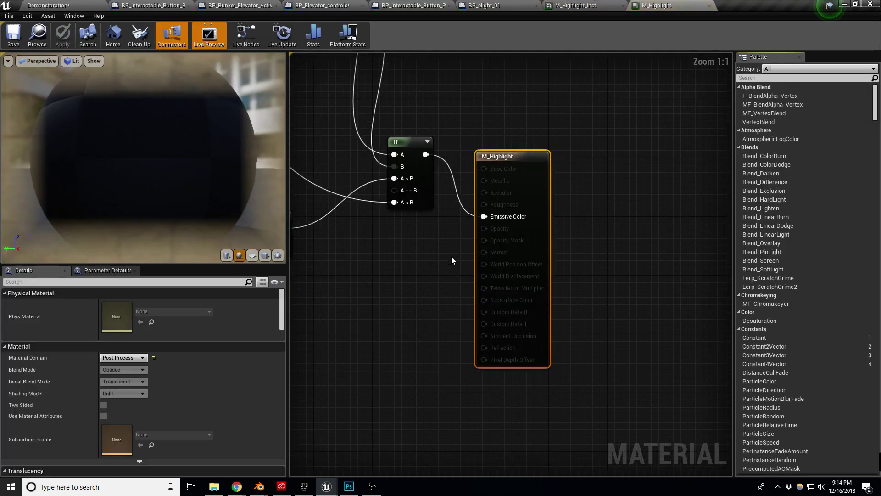
right_drag(376, 269, 505, 313)
scroll(505, 313, down, 1)
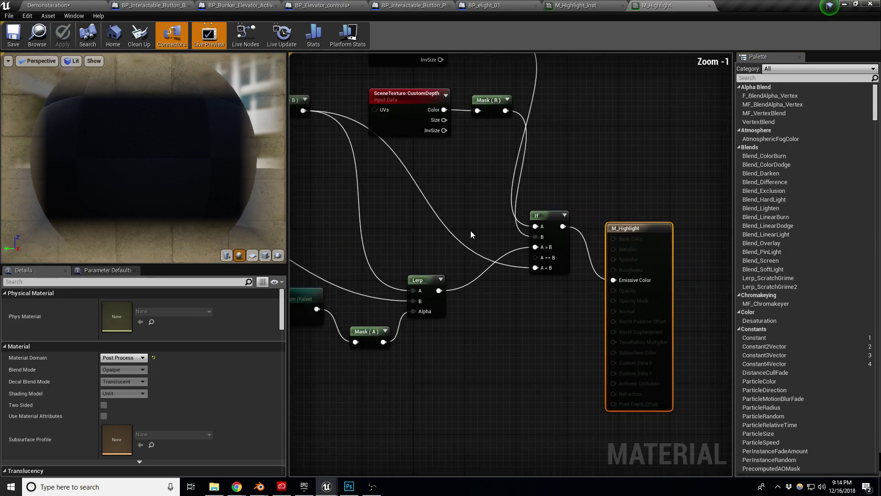
scroll(470, 230, down, 2)
right_drag(546, 279, 536, 237)
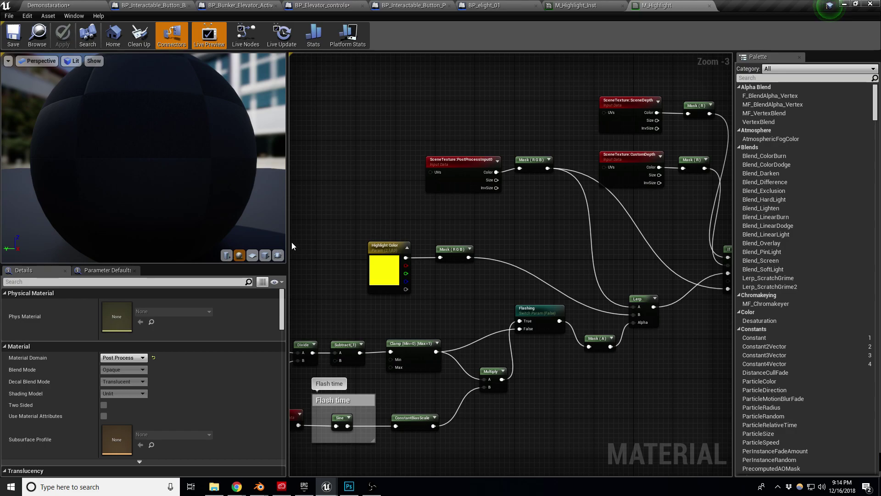
drag(288, 241, 196, 241)
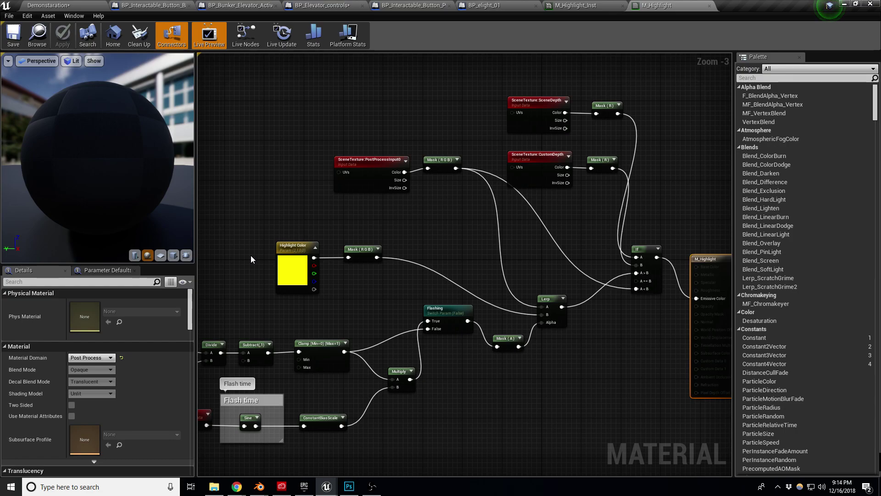
Trace the M_Highlight graph through the flash time, edge falloff, CustomDepth and ScreenPosition nodes, and back to the final depth comparison
right_drag(264, 316, 442, 280)
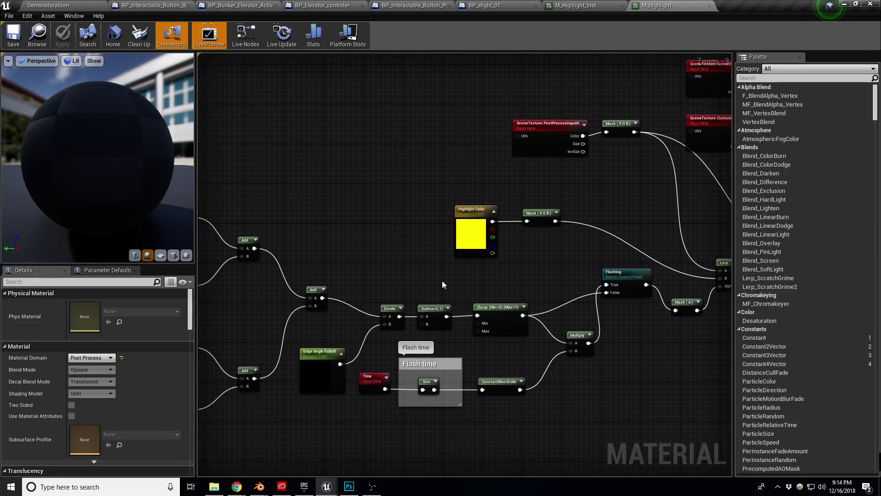
right_drag(367, 246, 583, 244)
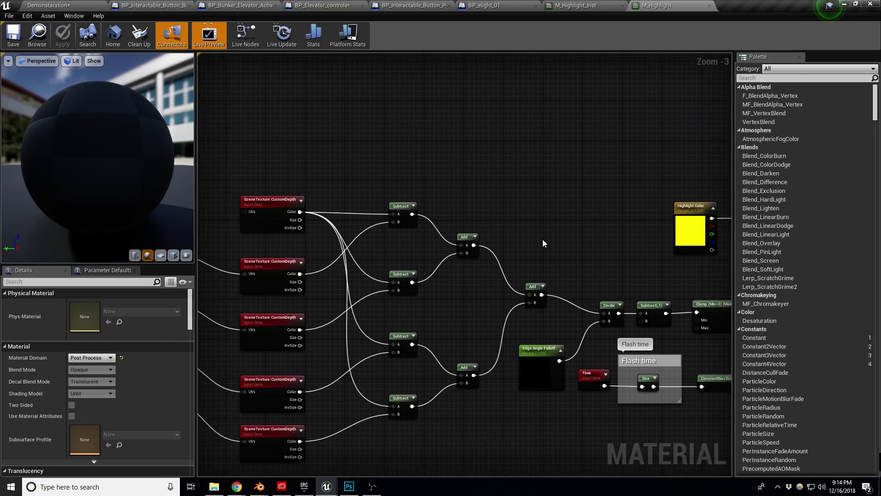
scroll(542, 238, down, 4)
scroll(443, 252, up, 4)
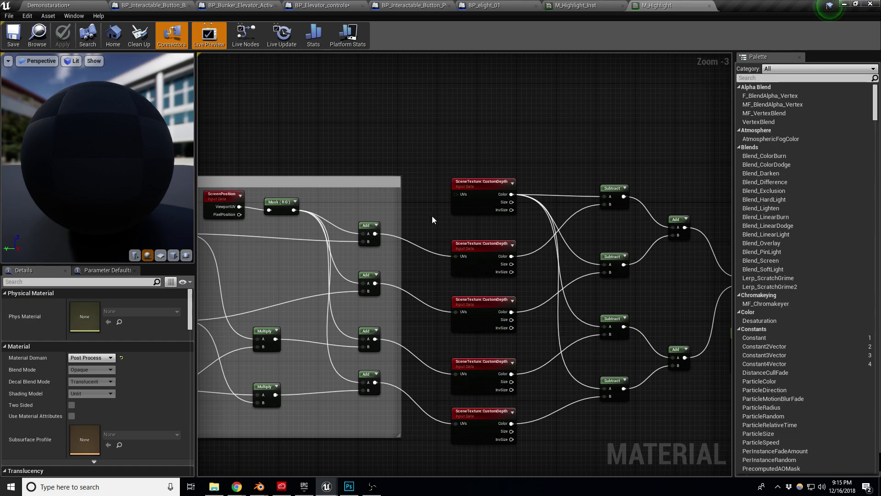
scroll(431, 214, down, 4)
right_drag(429, 214, 328, 193)
scroll(615, 218, up, 3)
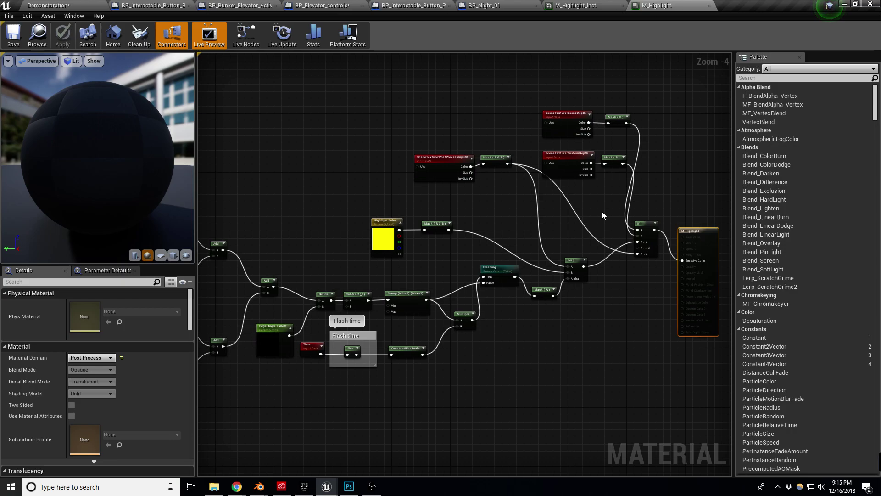
scroll(632, 195, up, 3)
right_drag(583, 192, 556, 201)
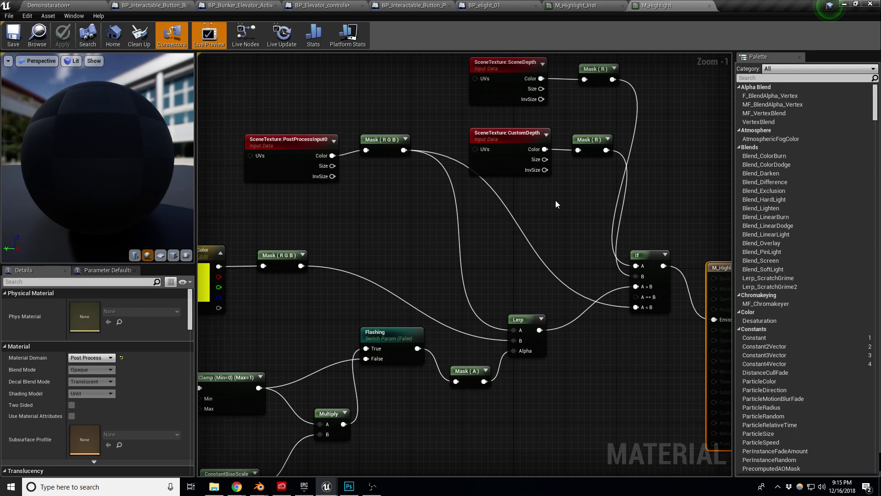
Return to the Demonstaration level, reselect PostProcessVolume_darkest and review the Post Process Materials array holding M_Highlight_Inst
right_drag(588, 216, 575, 219)
click(69, 6)
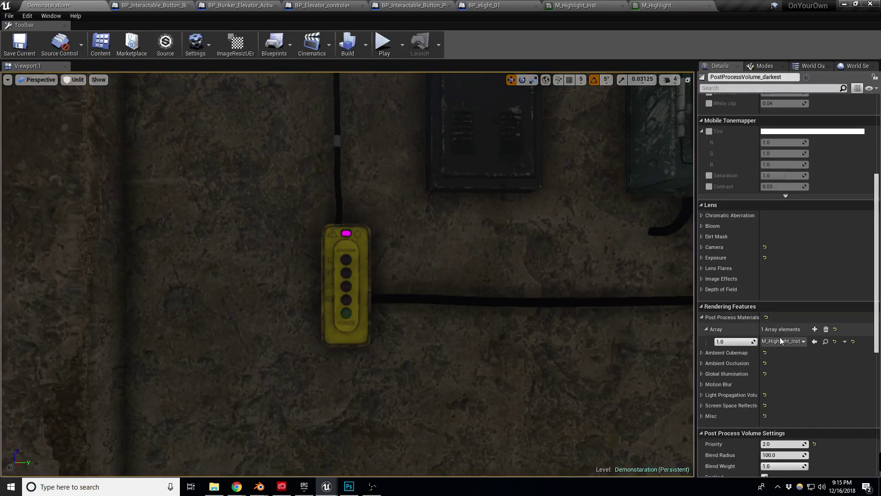
click(349, 260)
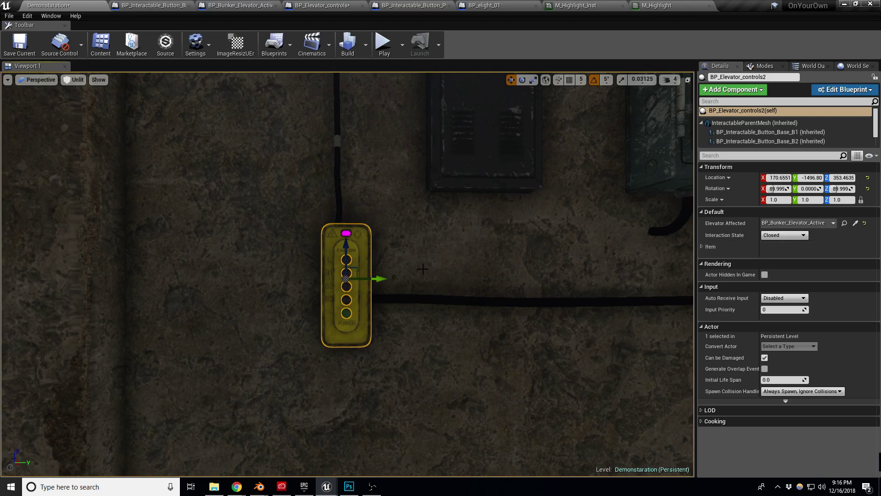
click(813, 65)
click(762, 116)
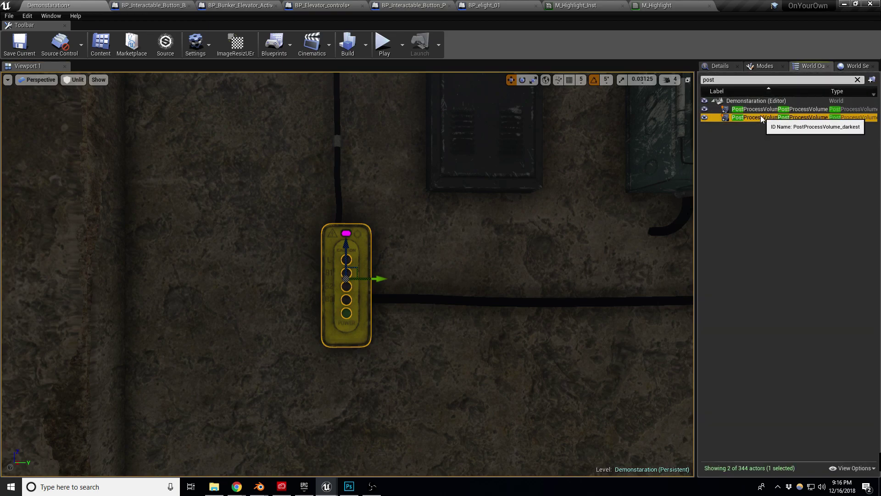
click(720, 65)
scroll(797, 369, down, 6)
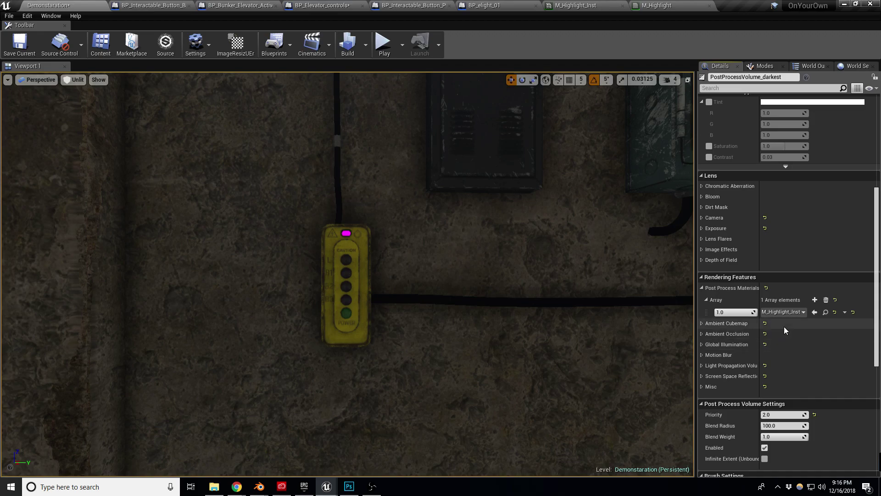
drag(760, 289, 774, 288)
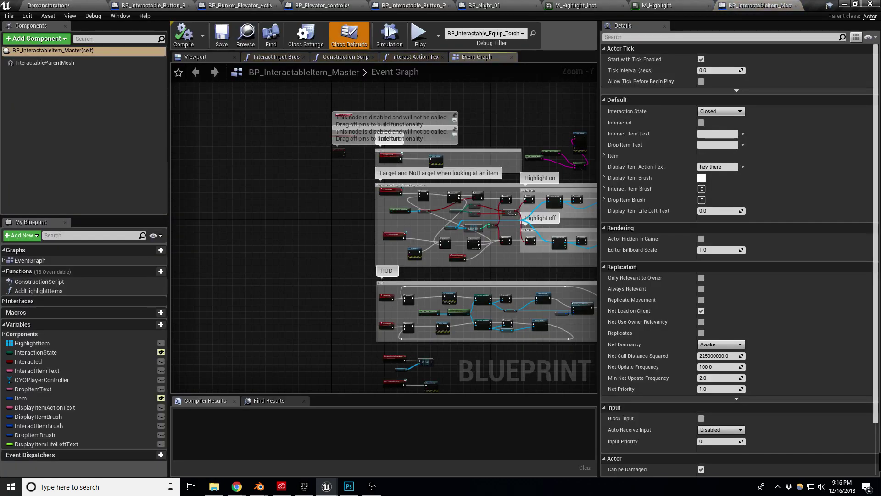
Examine the Target and NotTarget section of the BP_InteractableItem_Master event graph, up to the highlight branches
right_drag(467, 125, 453, 125)
scroll(355, 210, up, 4)
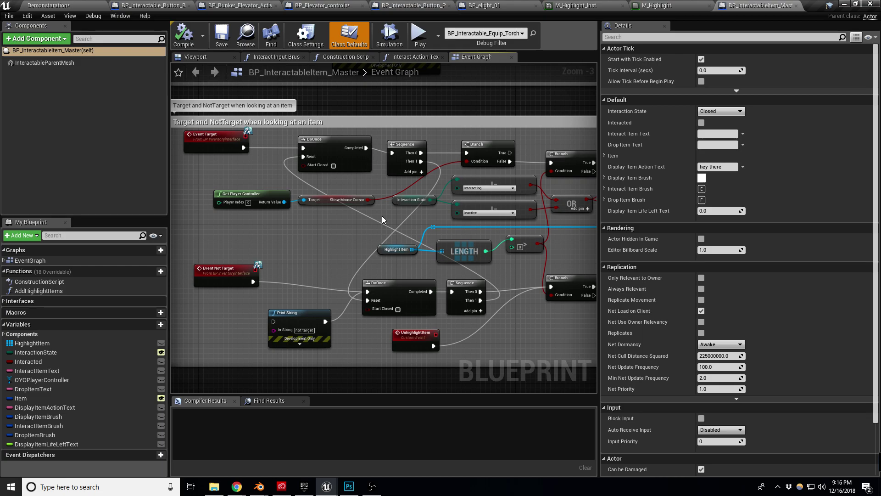
right_drag(470, 191, 343, 191)
Filter the details of InteractableParentMesh by "cu" to look at its Render CustomDepth Pass option, and clear the filter
click(73, 63)
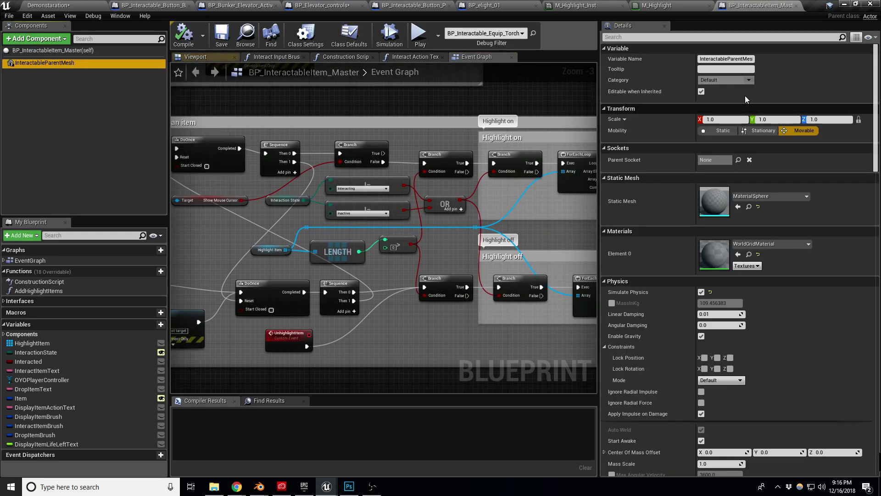
click(668, 35)
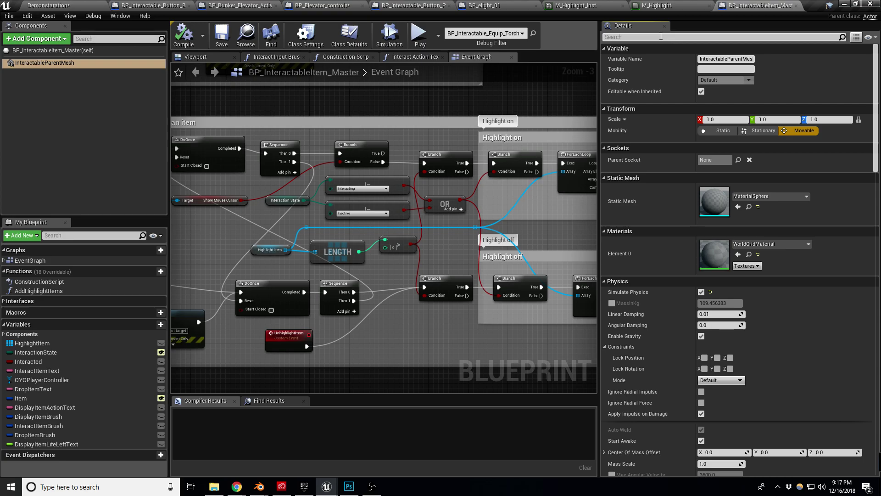
text(cu)
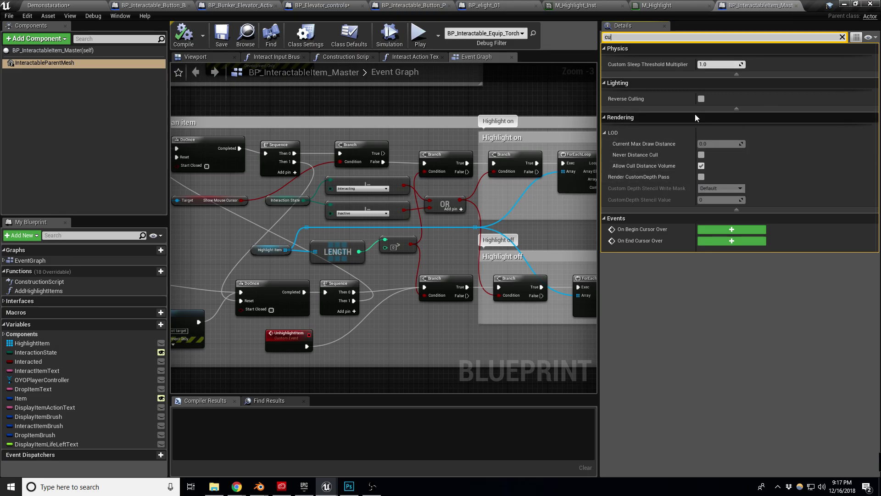
key(BackSpace)
key(BackSpace)
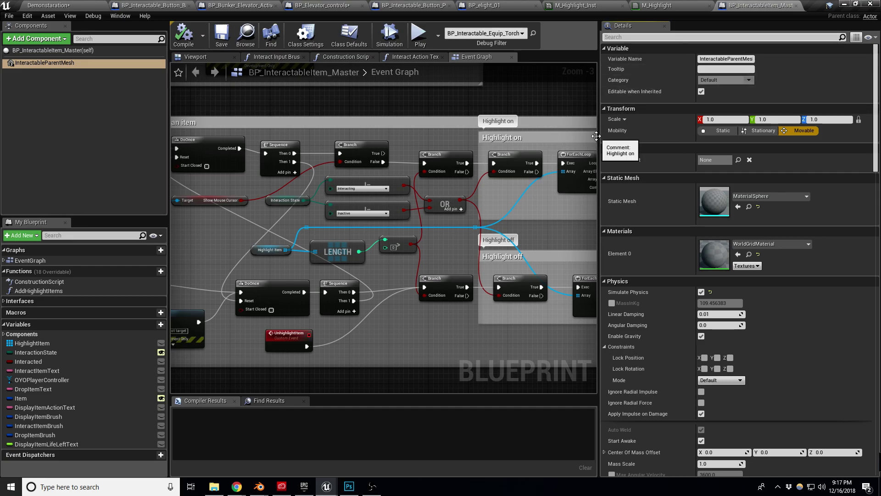
Widen the graph area and examine the Highlight off chain through Set Render Custom Depth to Destroy HUD
drag(596, 136, 690, 137)
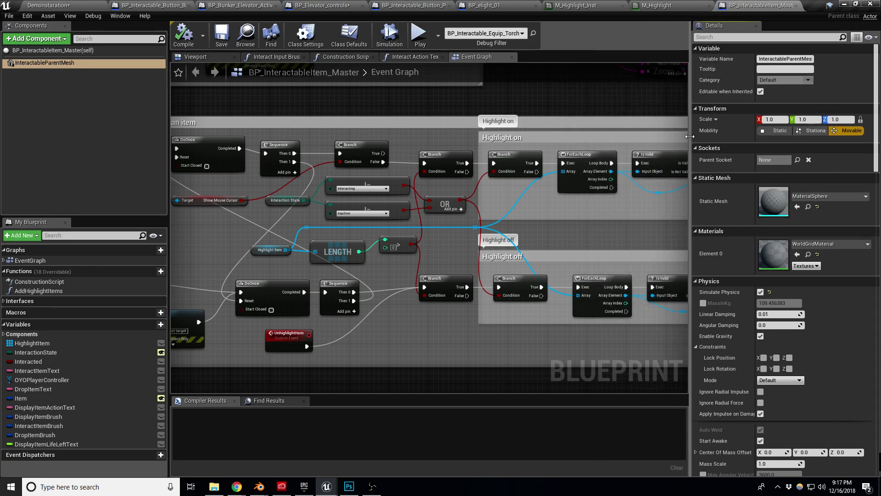
scroll(528, 177, down, 3)
scroll(511, 246, up, 5)
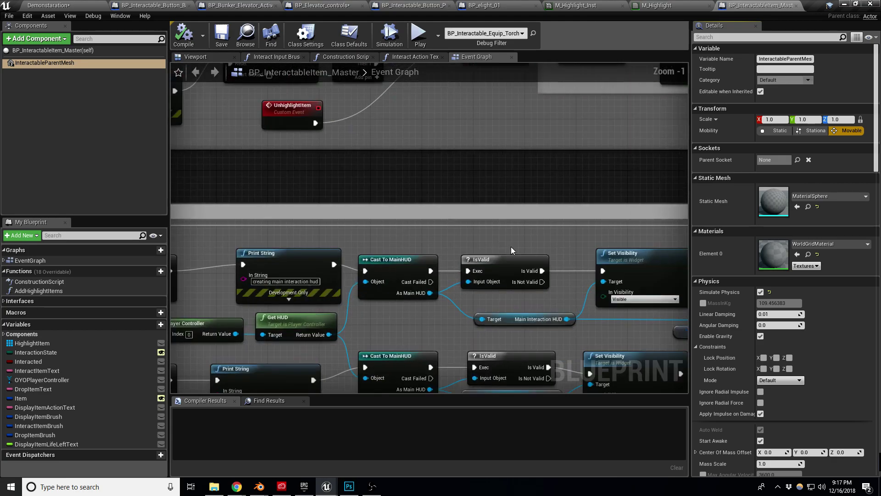
right_drag(527, 193, 594, 180)
right_drag(412, 189, 478, 194)
scroll(479, 194, down, 1)
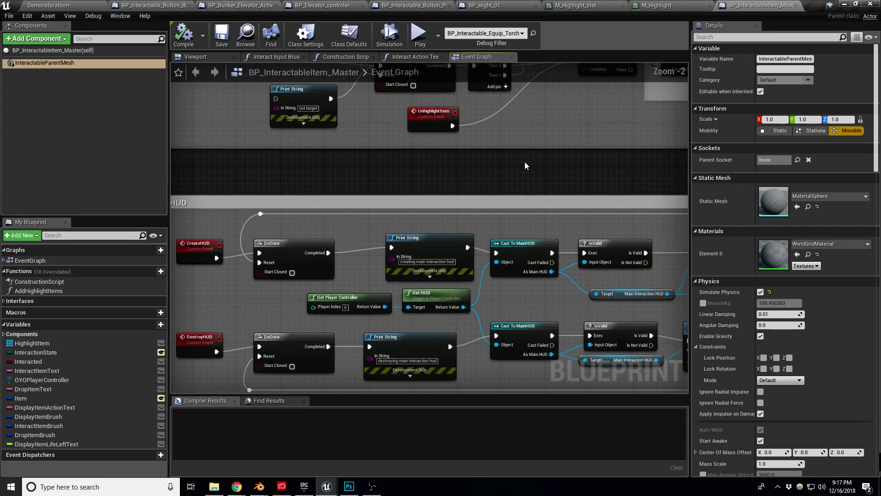
right_drag(525, 163, 392, 263)
right_drag(513, 219, 502, 222)
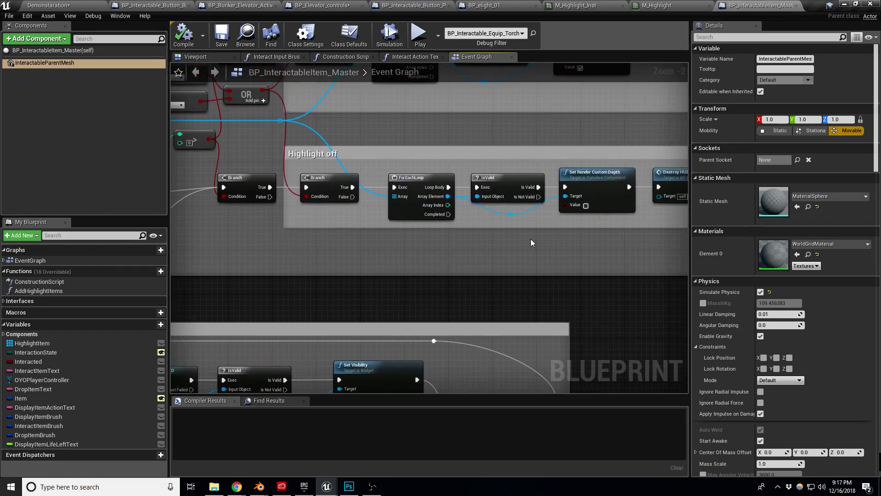
right_drag(532, 242, 374, 262)
scroll(374, 262, up, 2)
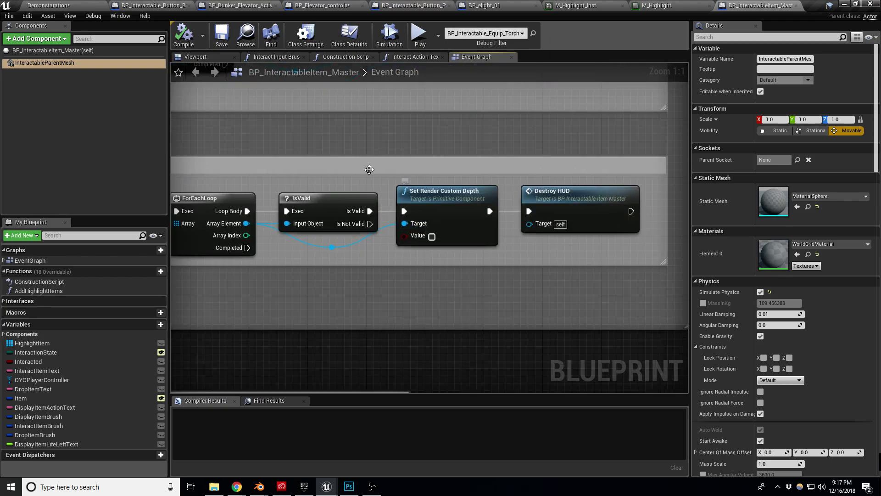
Trace the graph from Event Target and Event Not Target to the Set Render Custom Depth nodes for Highlight on and off
right_drag(352, 154, 567, 236)
right_drag(379, 199, 605, 226)
right_drag(398, 220, 678, 238)
right_drag(346, 236, 422, 244)
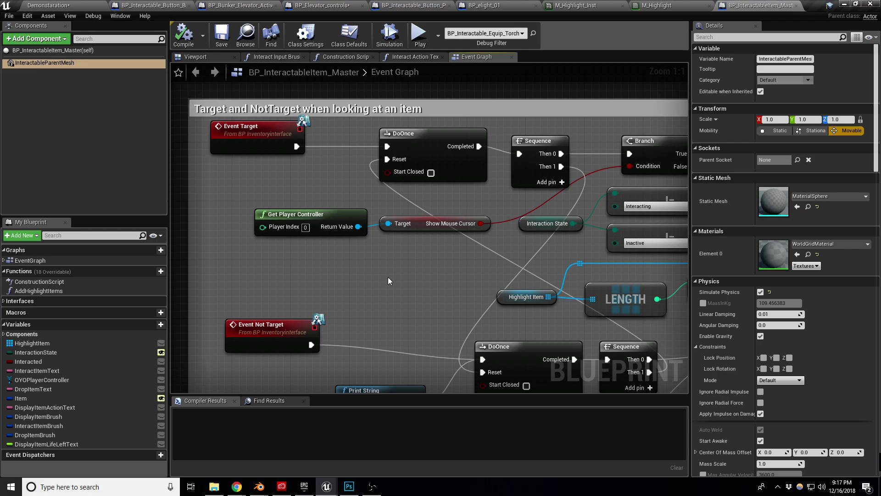
right_drag(449, 248, 361, 247)
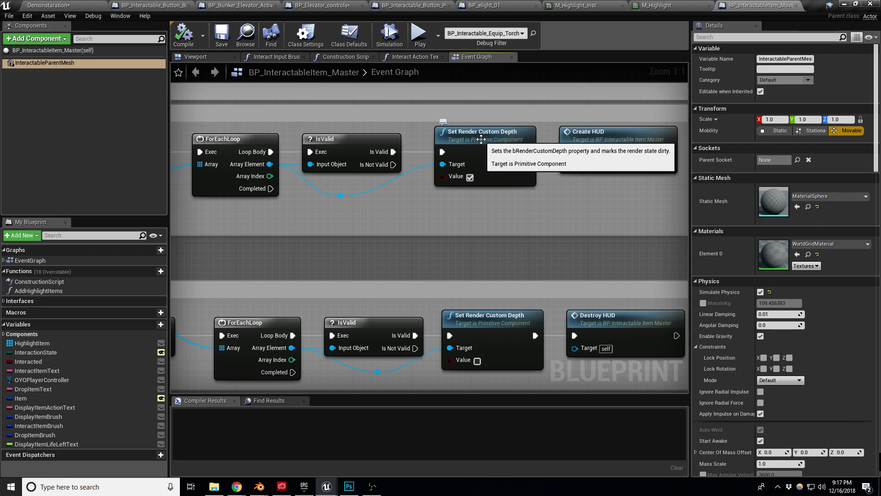
Look at InteractableParentMesh and the Highlight Item array, and open the Construction Script where the array is filled
click(55, 64)
right_drag(360, 205, 591, 241)
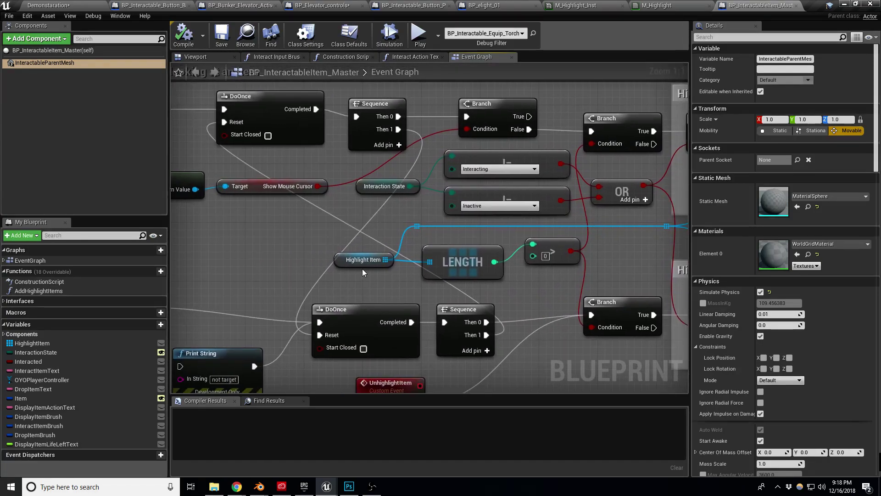
click(337, 56)
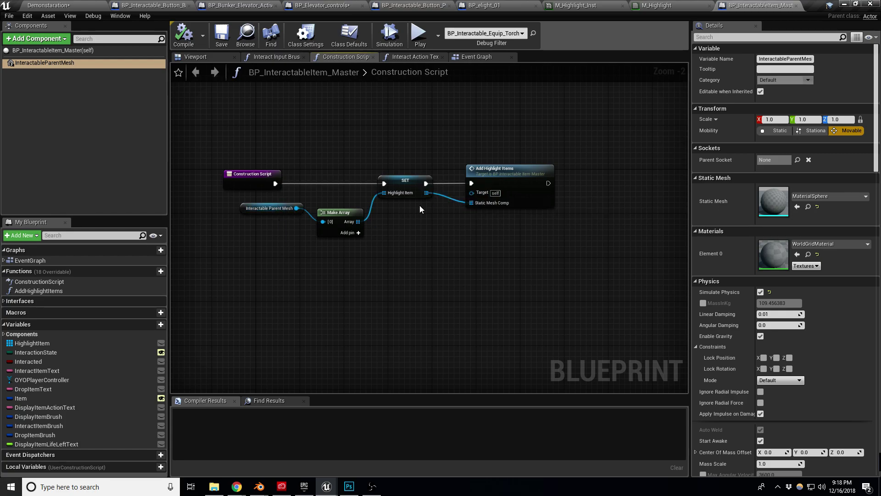
Go back to the level, move through the bunker corridor, play-test briefly and stop the session
click(72, 6)
right_drag(313, 183, 669, 194)
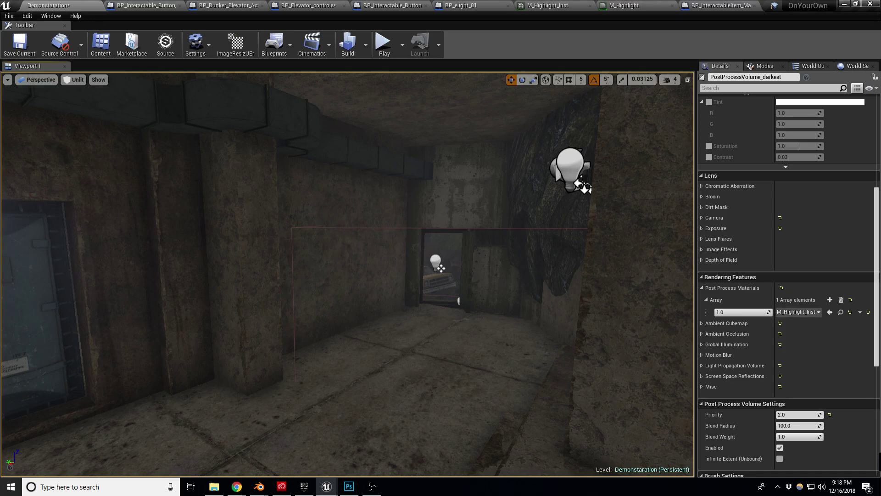
drag(0, 287, 407, 366)
key(Delete)
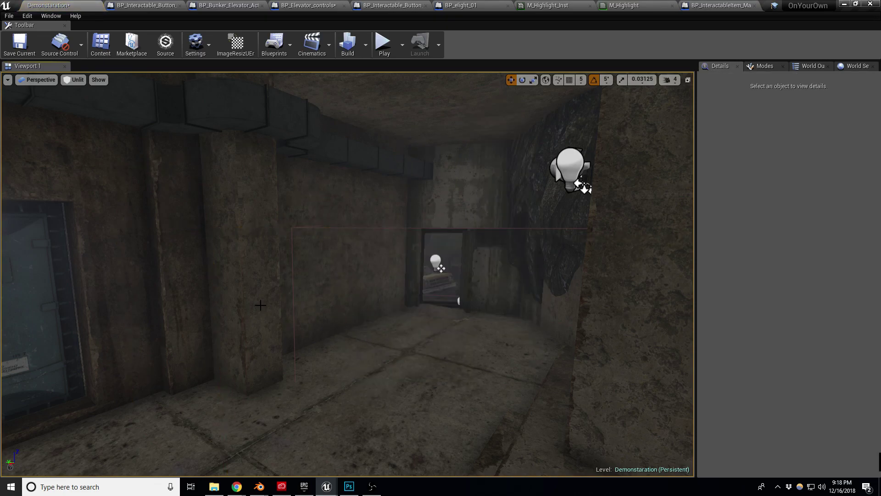
drag(0, 329, 409, 423)
right_drag(378, 411, 429, 444)
key(e)
drag(377, 411, 425, 412)
key(alt+p)
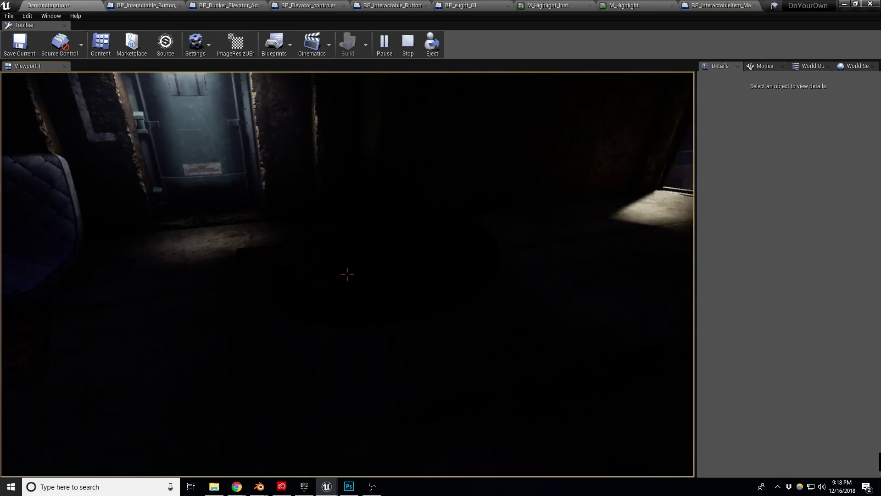
key(Escape)
Find the round safe door in the level, select BP_Interactable_SafeDoor and open its blueprint for editing
right_drag(445, 298, 511, 260)
key(w)
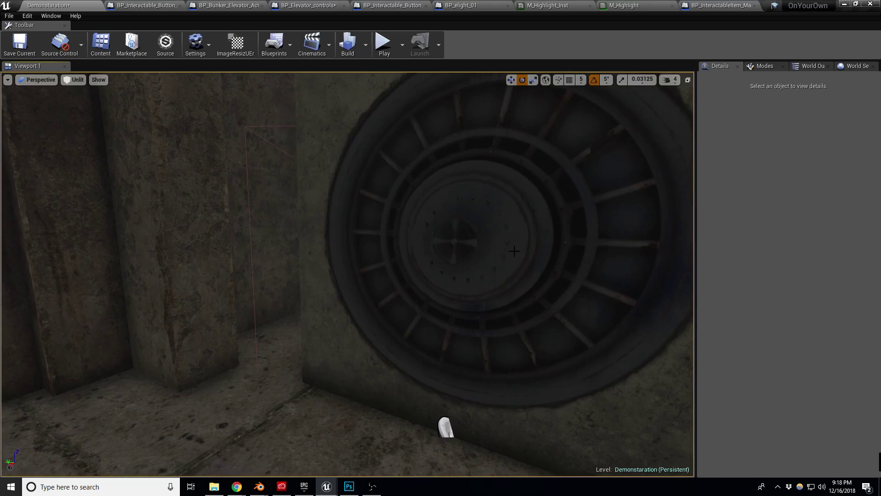
click(512, 250)
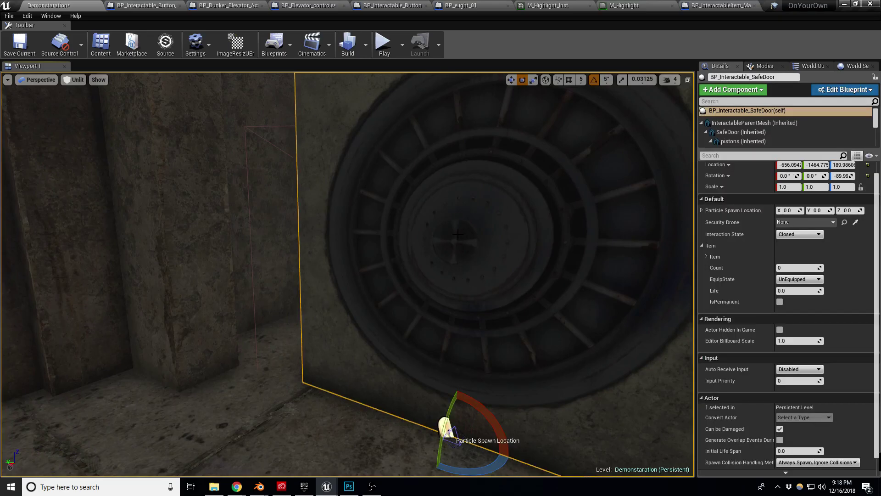
scroll(808, 301, up, 1)
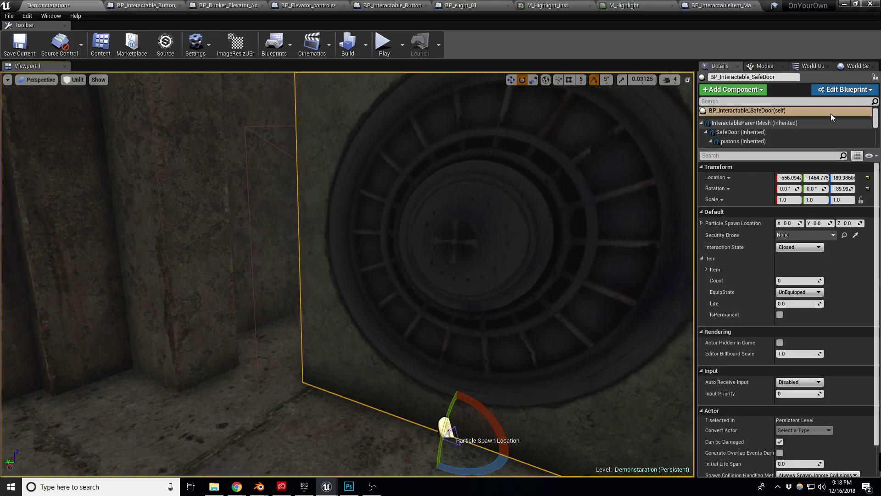
click(837, 90)
click(807, 109)
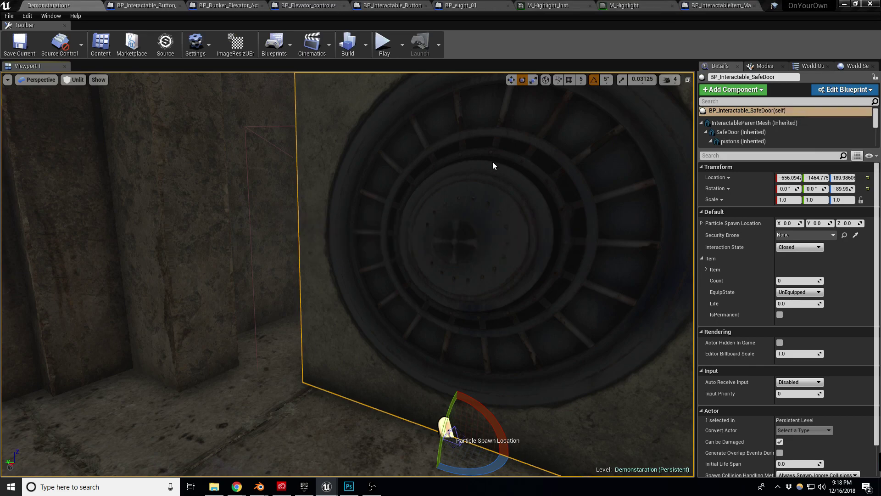
Examine how Event BeginPlay feeds Door Wheel into the Highlight Item array in the safe door's event graph
scroll(360, 152, up, 6)
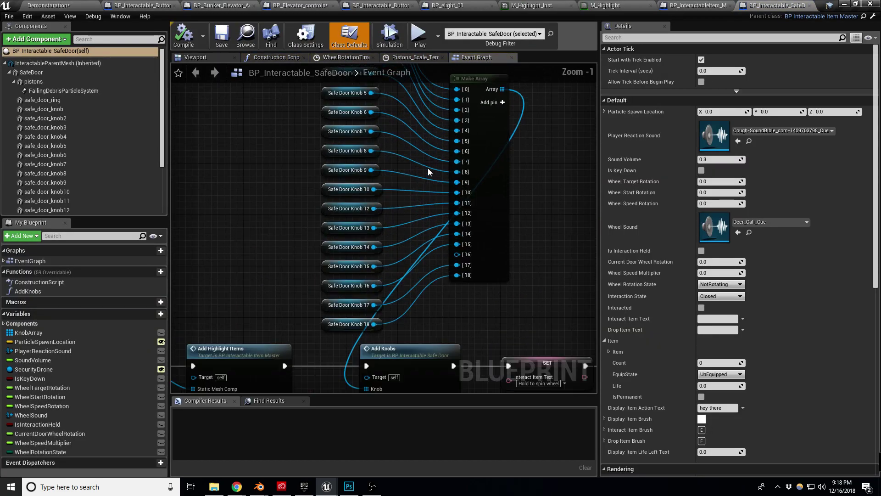
right_drag(265, 235, 488, 194)
click(228, 334)
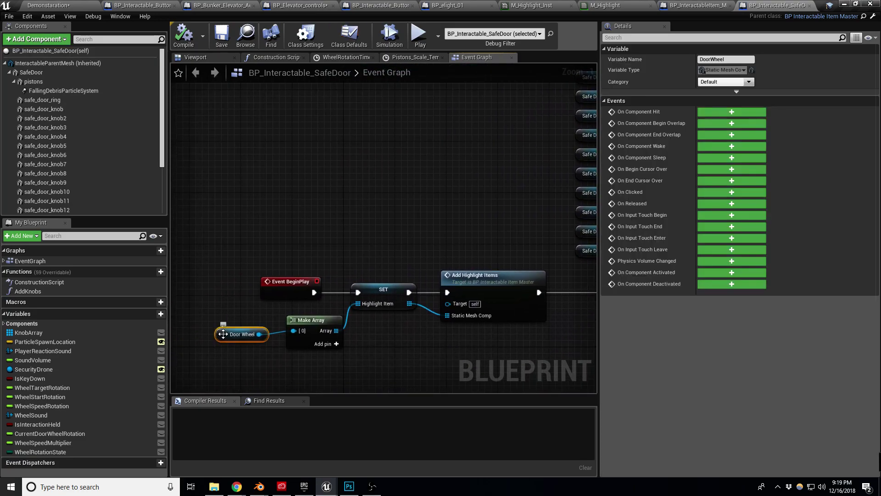
Frame the safe door in the blueprint's 3D preview and select its DoorWheel component
click(223, 57)
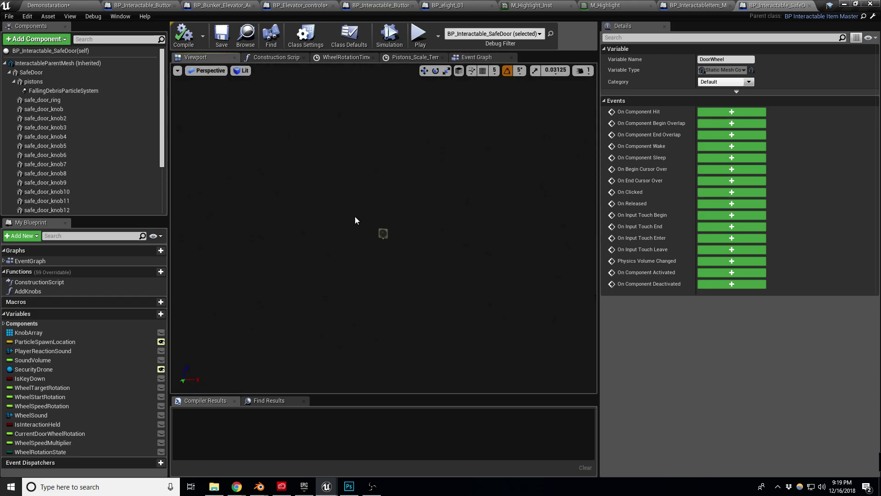
click(381, 234)
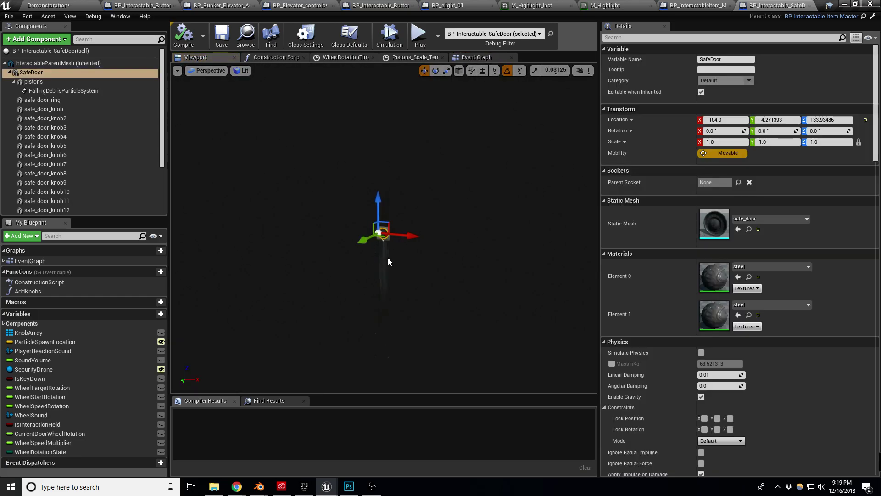
key(f)
click(373, 236)
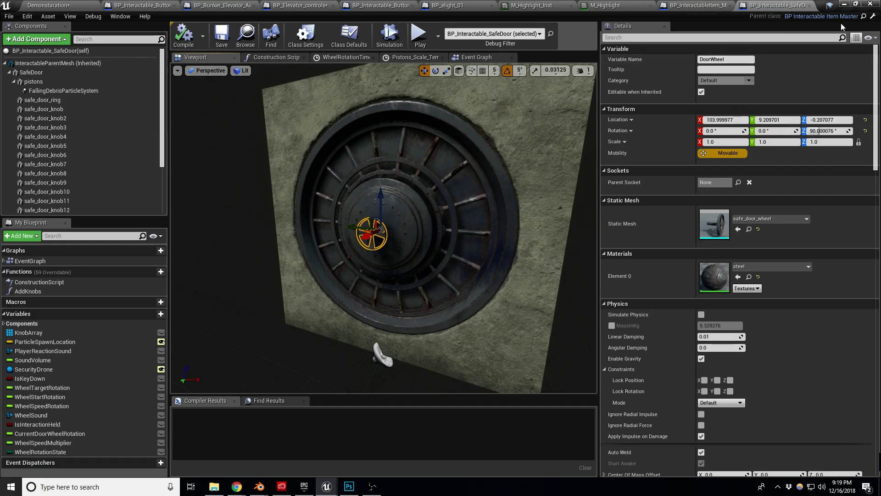
Review the Highlight Item array's path from BP_InteractableItem_Master's Construction Script into both event graph ForEachLoops, and switch to Chrome
click(716, 7)
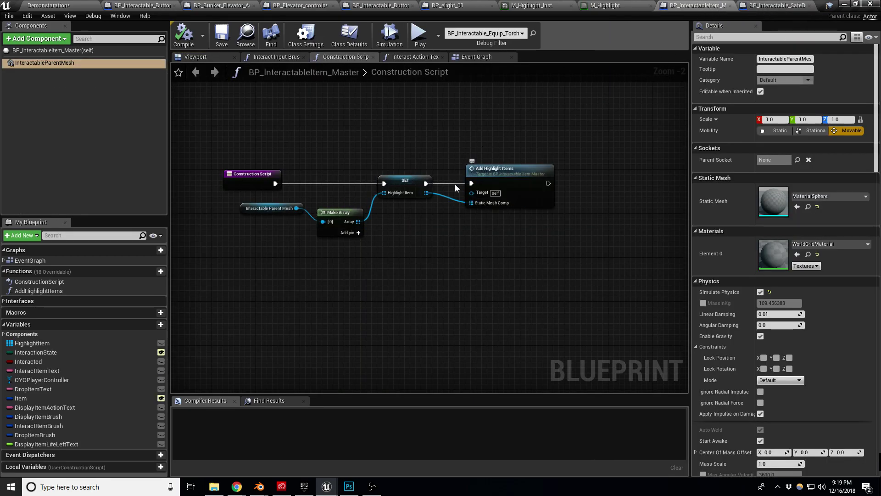
click(467, 58)
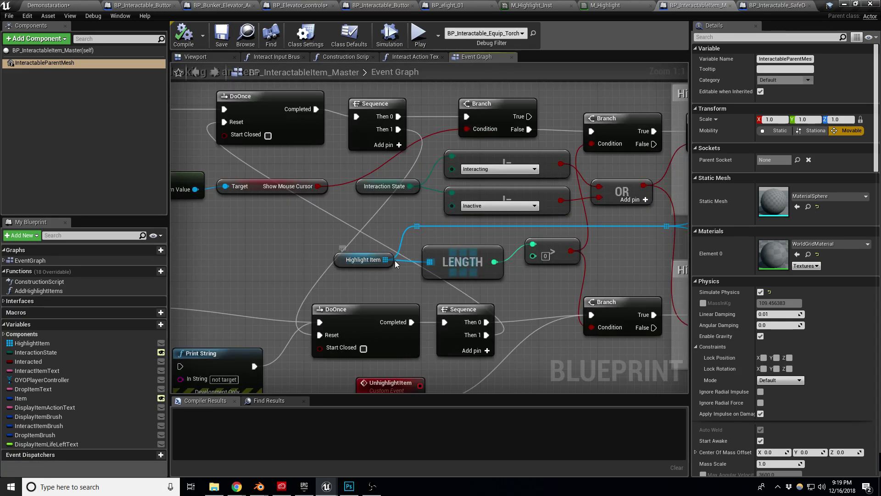
right_drag(619, 230, 197, 255)
right_drag(496, 213, 391, 222)
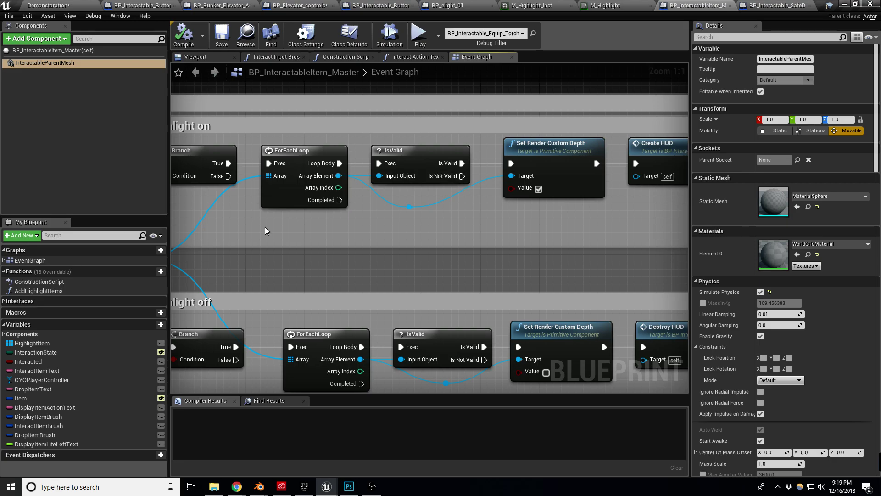
click(237, 486)
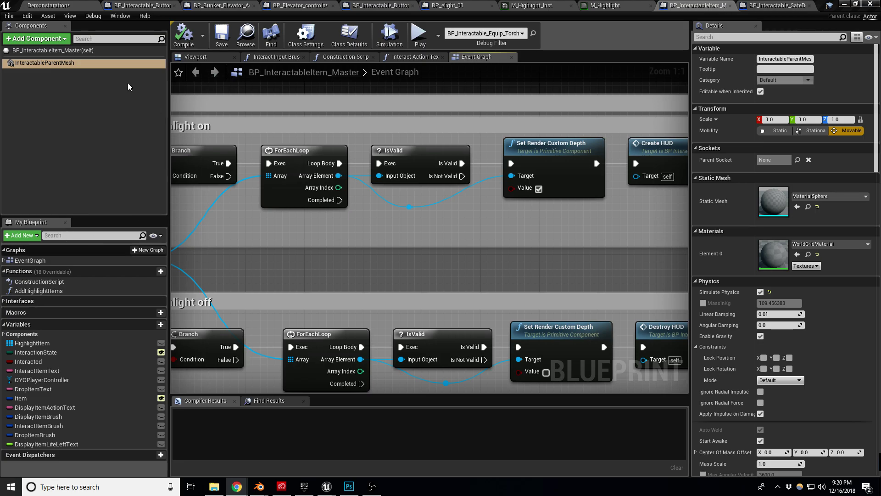
Close the BP_Interactable_SafeDoor, BP_InteractableItem_Master, M_Highlight and M_Highlight_Inst editors, and return to the Demonstaration level
click(74, 4)
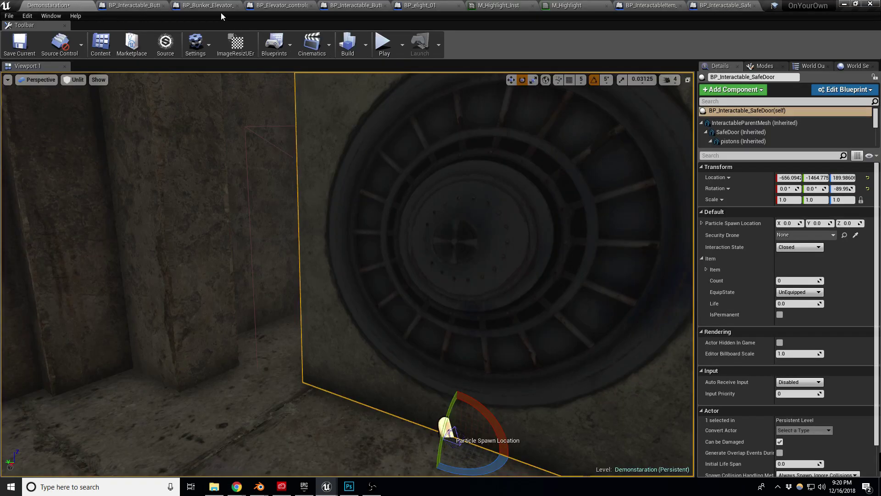
click(755, 5)
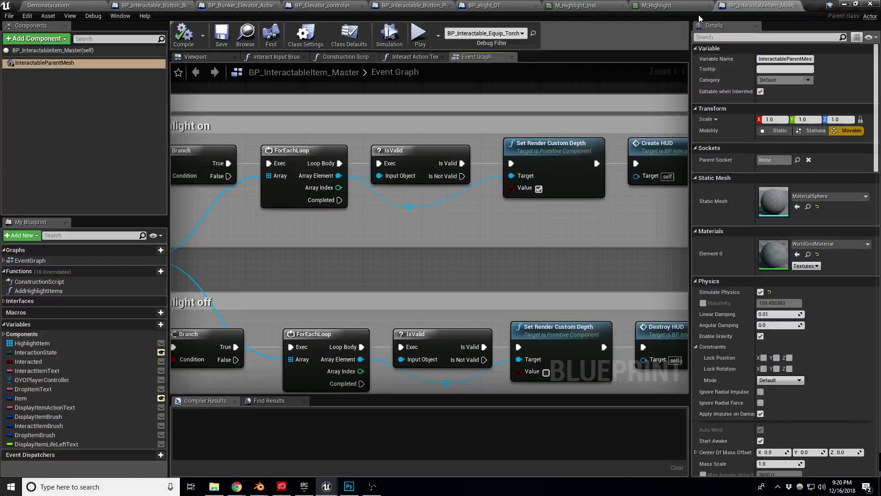
click(796, 6)
click(710, 5)
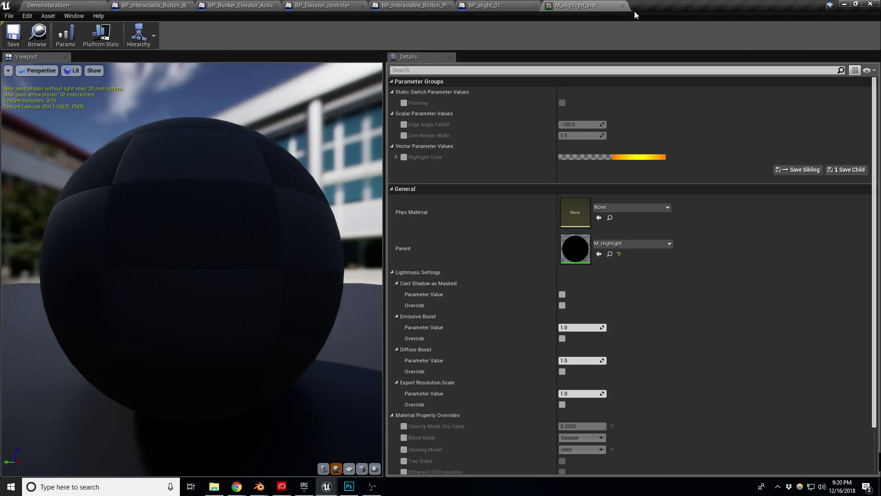
click(623, 5)
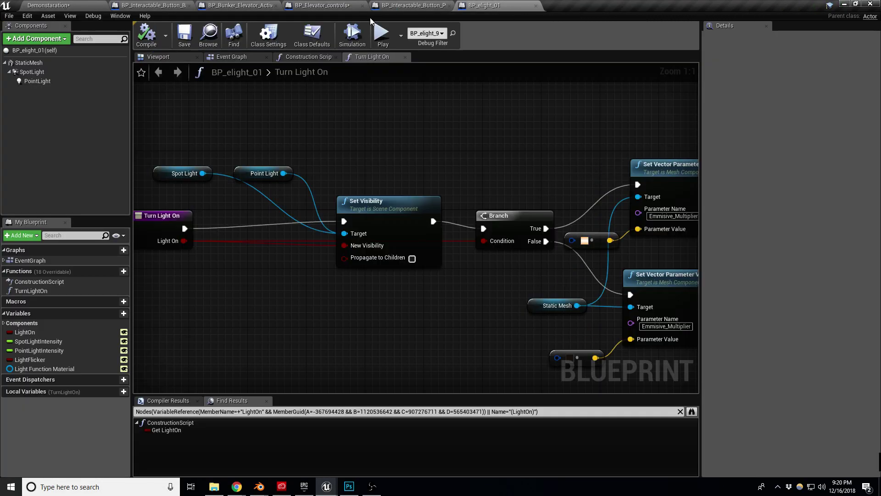
click(68, 5)
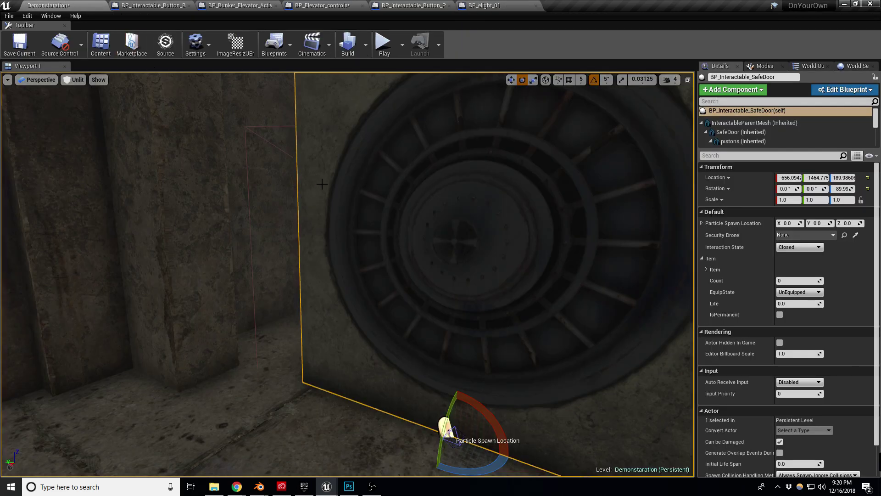
right_drag(380, 241, 397, 259)
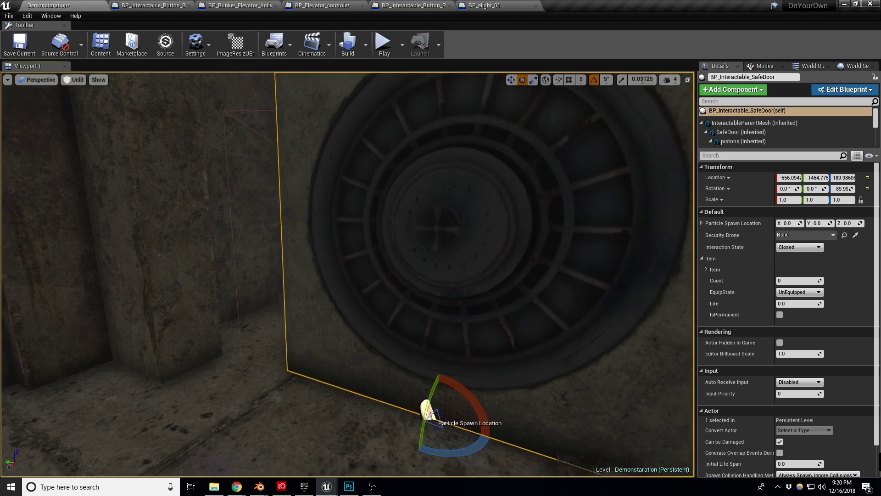
Delete the round safe door from the level
key(Delete)
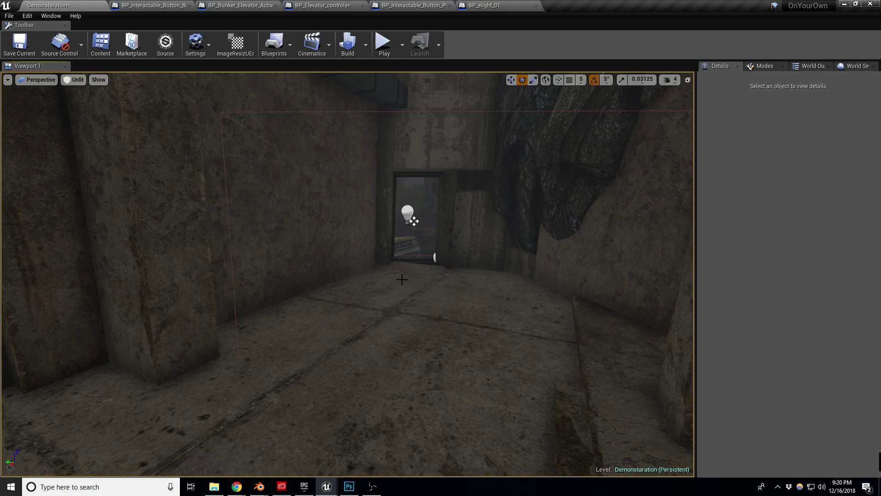
right_drag(442, 276, 143, 296)
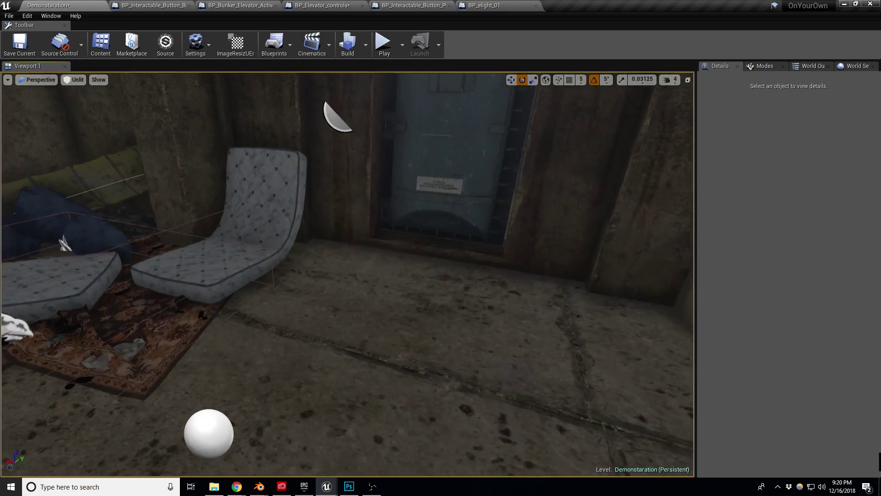
right_drag(348, 274, 256, 287)
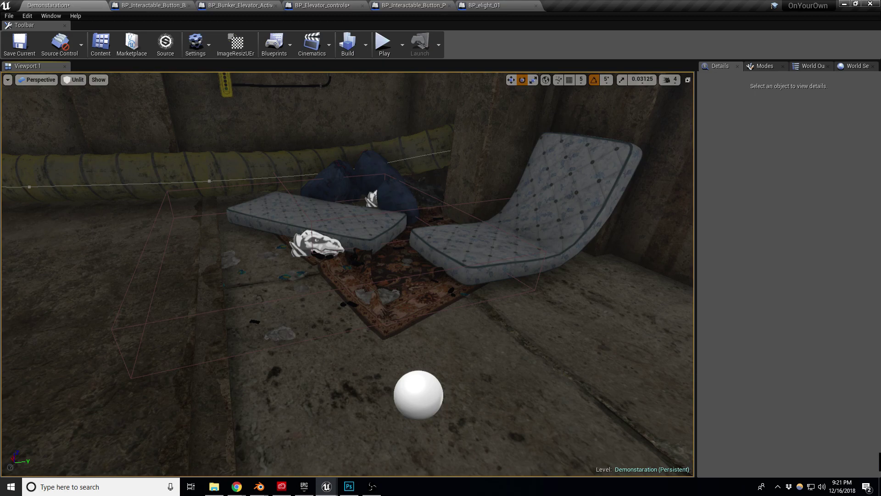
Raise the flat mattress slightly, to a Z location of about 197.6
key(alt+Tab)
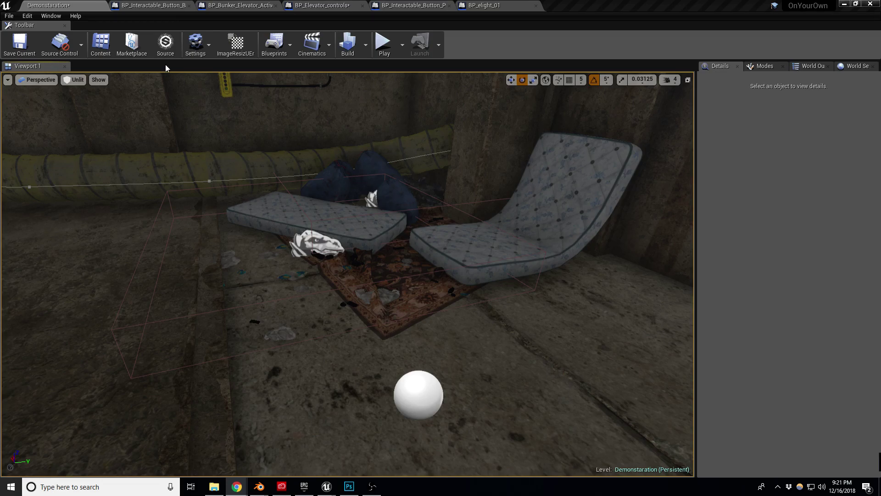
key(alt+Tab)
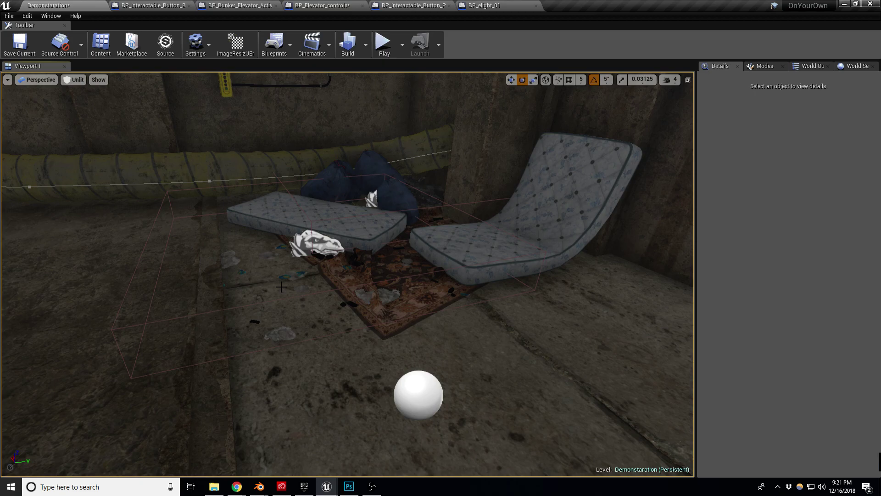
click(316, 227)
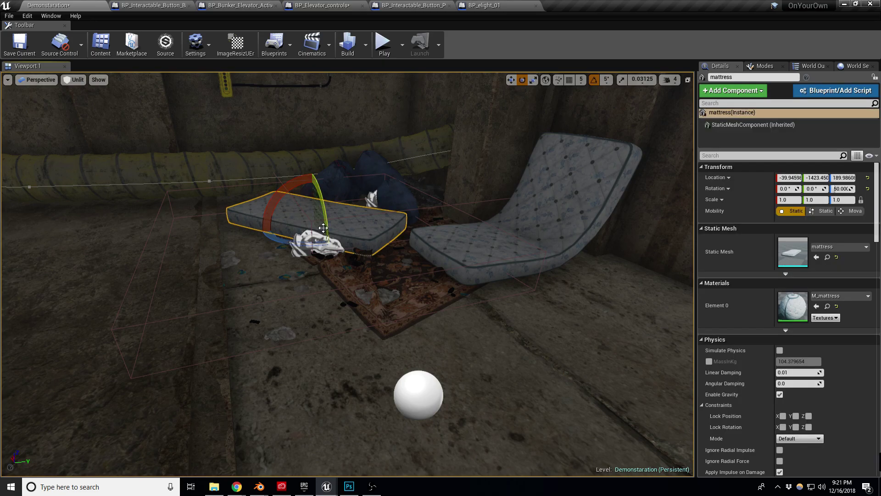
key(w)
drag(312, 196, 313, 191)
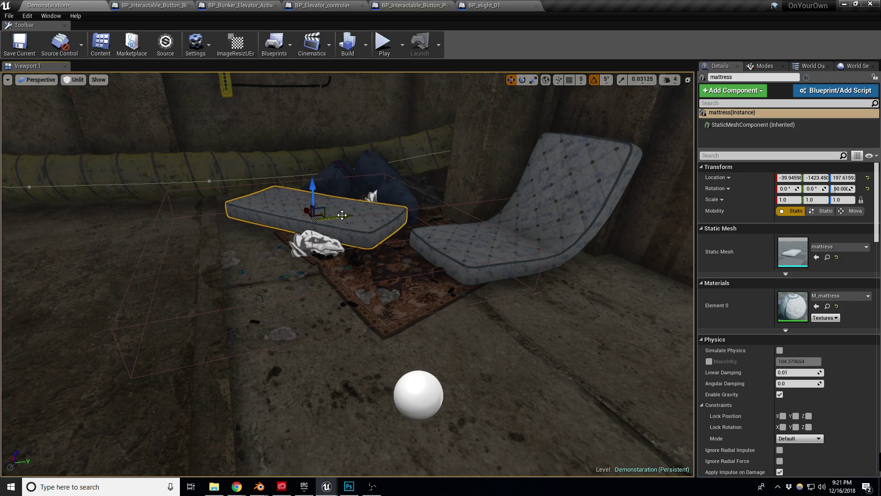
Duplicate the corner wire under the green electrical box and place the copy under the dark fuse box, at Y about -1457.8
right_drag(522, 249, 679, 216)
key(w)
right_drag(561, 271, 603, 278)
key(w)
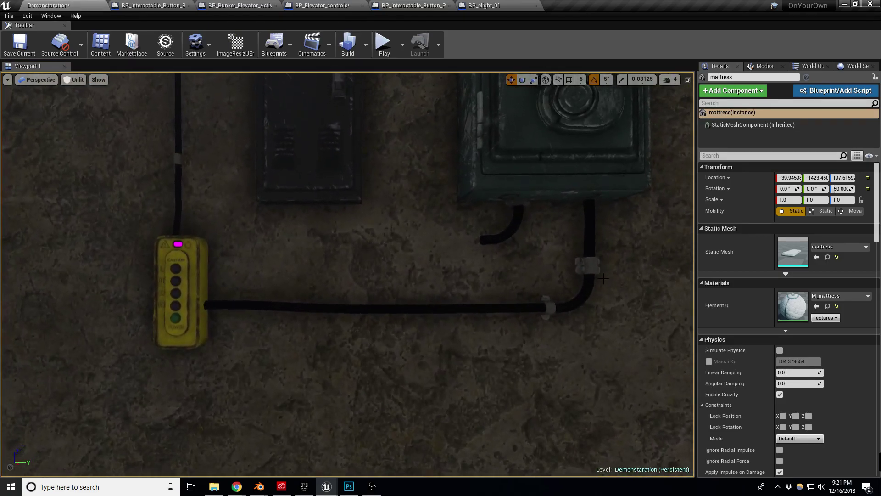
click(510, 231)
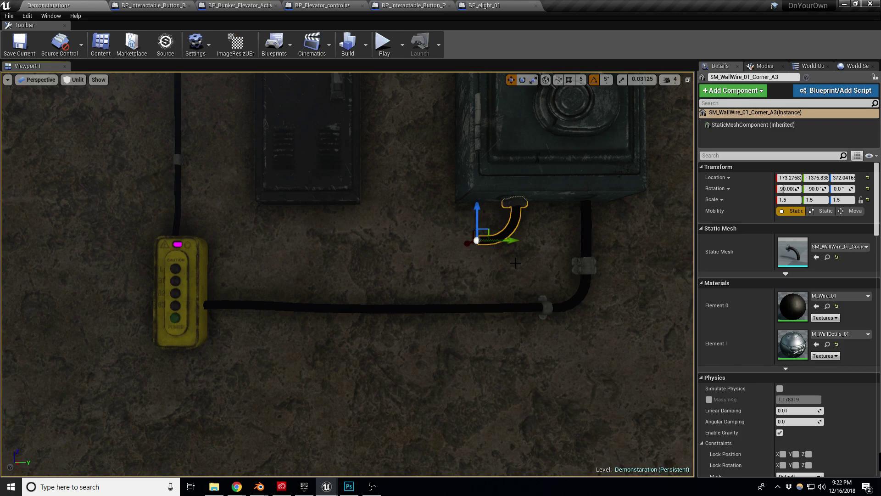
scroll(516, 263, up, 4)
scroll(516, 292, down, 3)
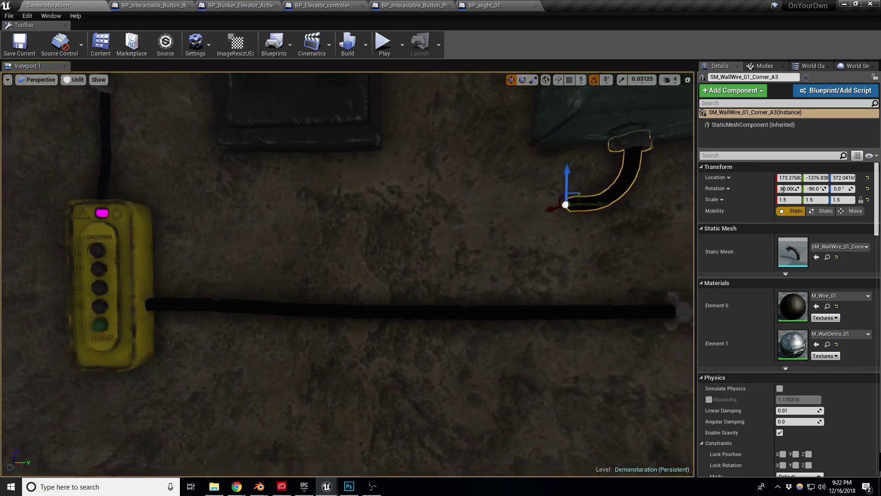
scroll(532, 267, down, 6)
scroll(532, 267, up, 3)
alt+drag(532, 266, 318, 267)
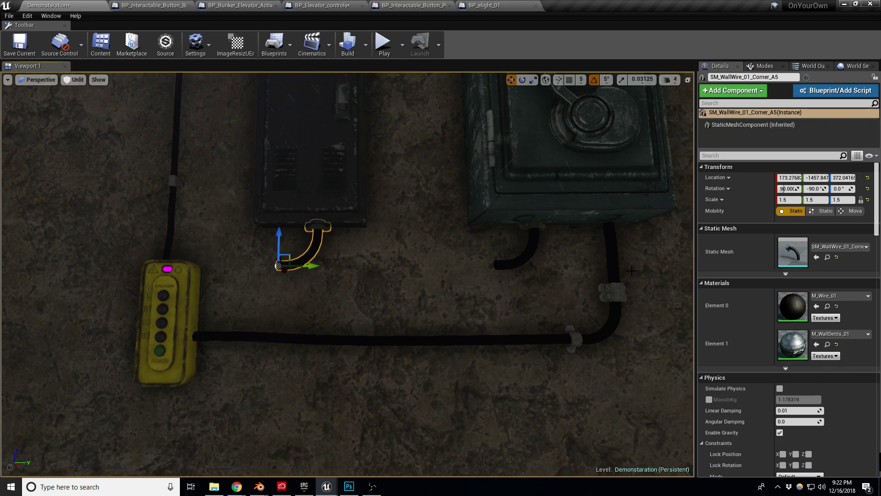
Try to mirror the copied corner wire with a scale of -1.5, and undo it
click(817, 201)
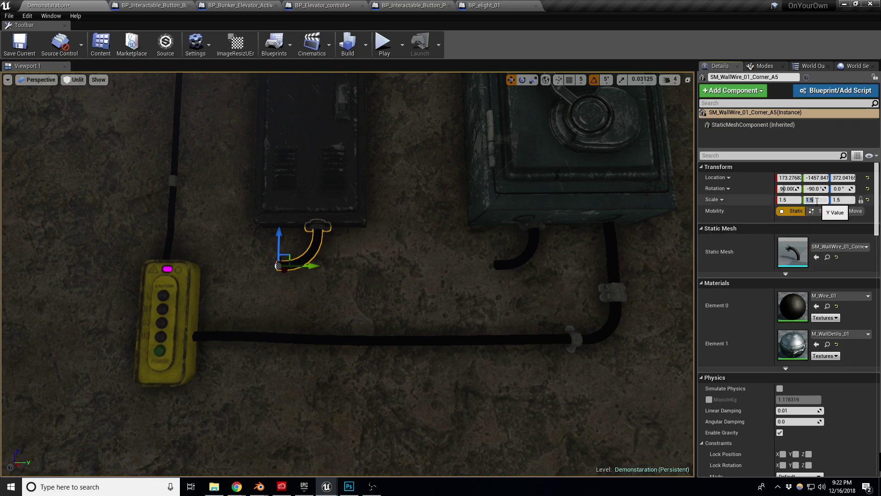
text(-1.5)
key(Return)
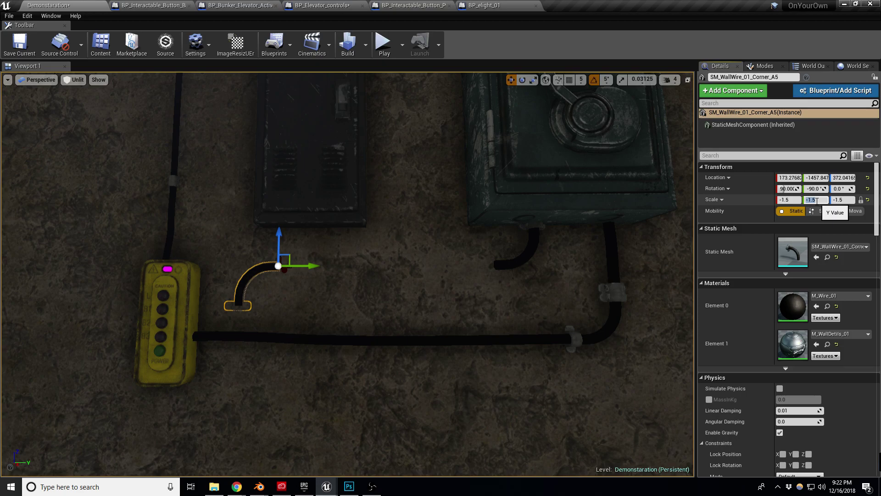
mouse_move(410, 332)
right_down()
mouse_move(376, 302)
mouse_move(405, 315)
right_up()
key(ctrl+z)
Rotate and position the copied corner wire so it curves out from under the dark fuse box, and delete the extra duplicate
key(e)
drag(349, 313, 311, 357)
key(w)
drag(308, 274, 404, 248)
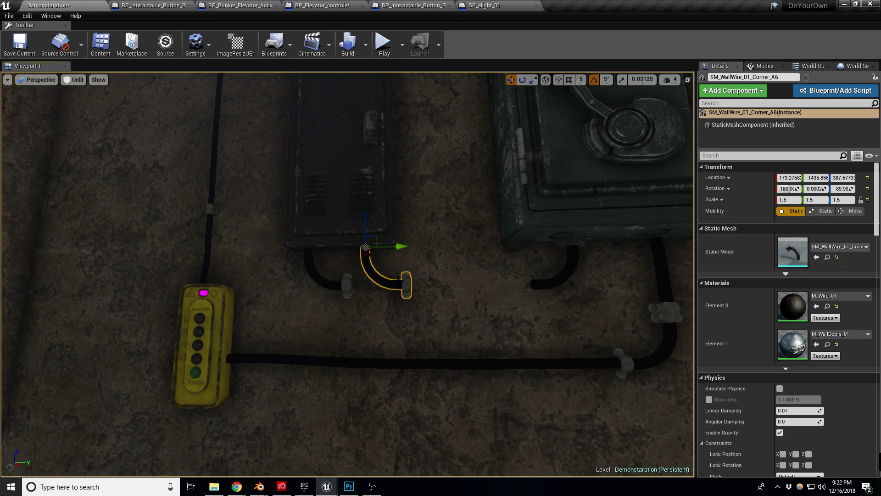
key(Delete)
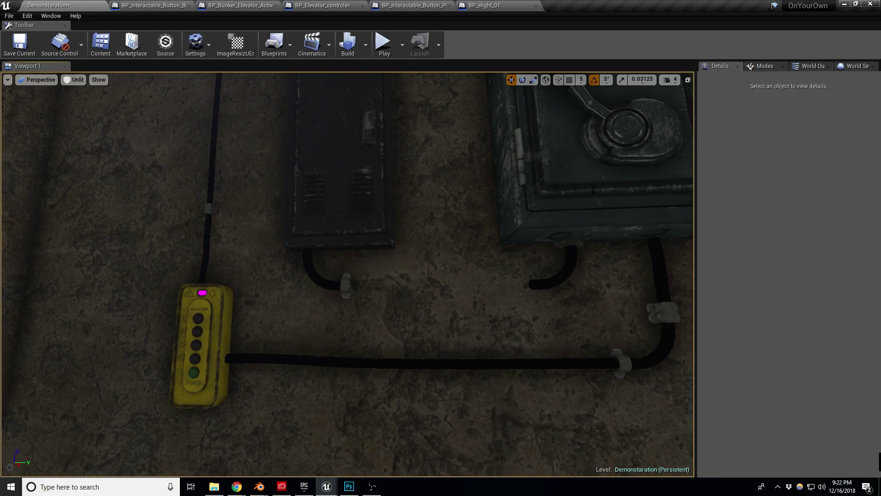
Duplicate the straight wall wire between the two corner wires and shorten it to a Z scale of about 0.658 to connect them
click(624, 356)
alt+drag(627, 352, 537, 276)
key(e)
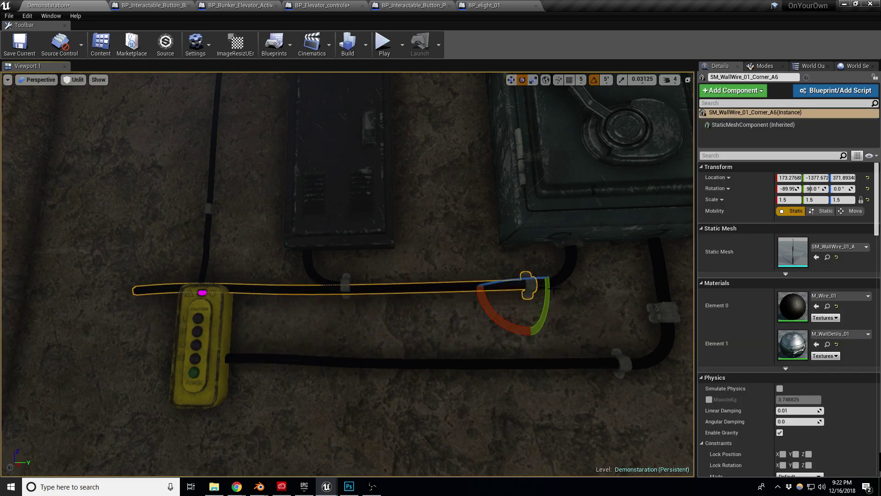
key(r)
drag(517, 288, 530, 287)
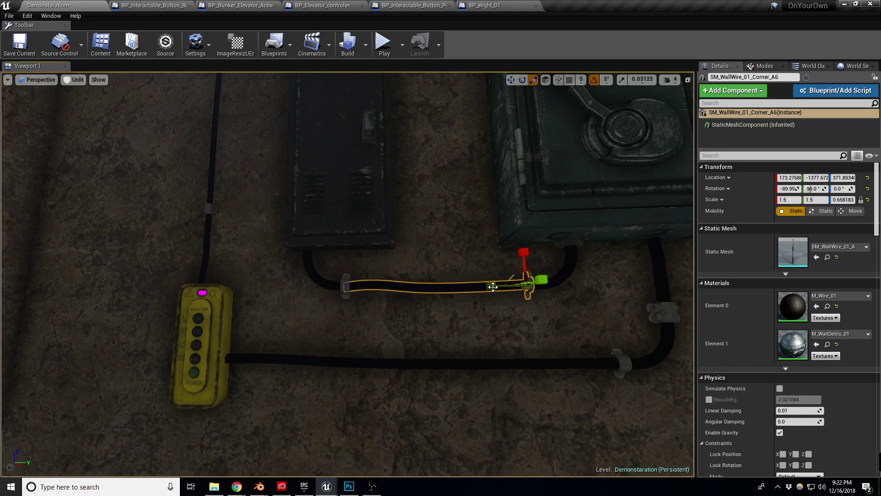
key(Escape)
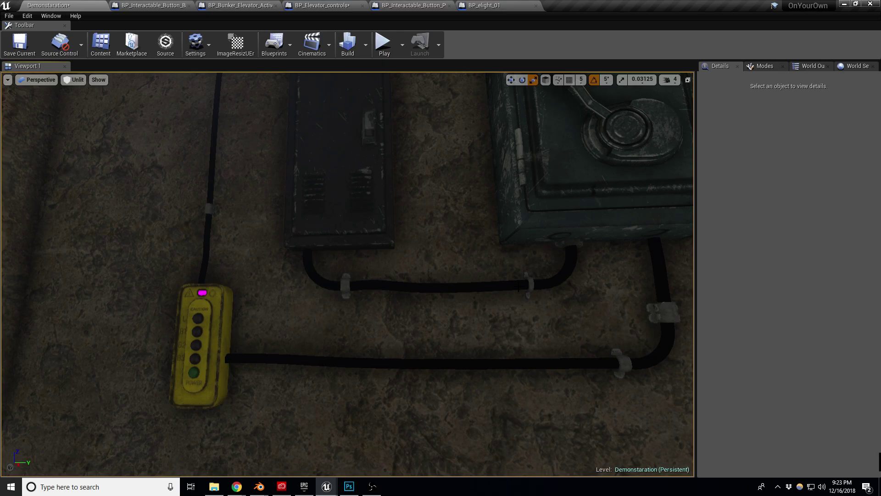
Check the wiring around the green electrical box from another angle and save the level
mouse_move(548, 264)
right_down()
mouse_move(578, 263)
mouse_move(548, 264)
right_up()
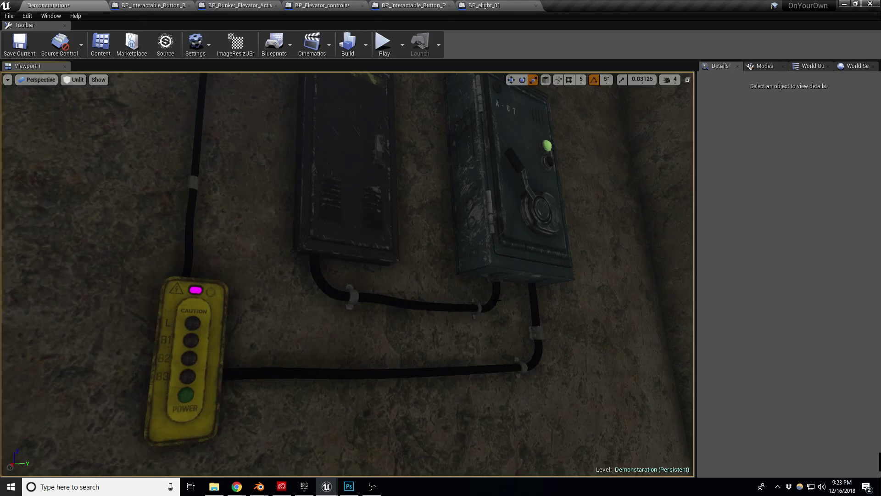
click(526, 273)
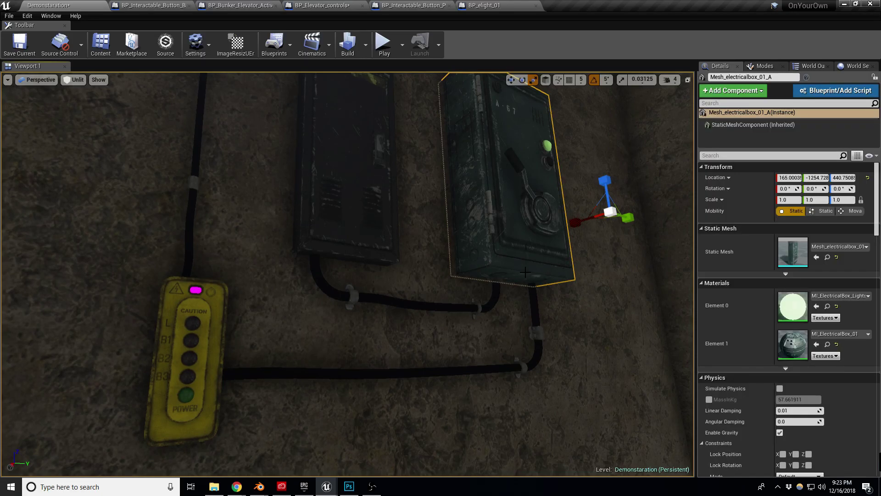
mouse_move(526, 272)
right_down()
mouse_move(477, 290)
mouse_move(525, 285)
mouse_move(516, 284)
right_up()
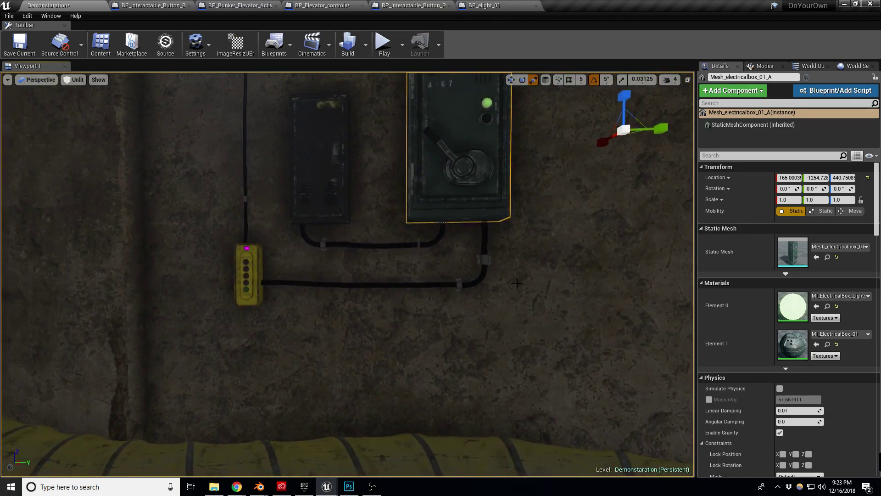
key(ctrl+s)
Shift the dark fuse box sideways to a Y location of about -1448.2, in line with its wire
click(338, 193)
drag(357, 161, 366, 160)
right_drag(335, 180, 248, 175)
right_drag(366, 160, 366, 160)
right_drag(446, 246, 446, 246)
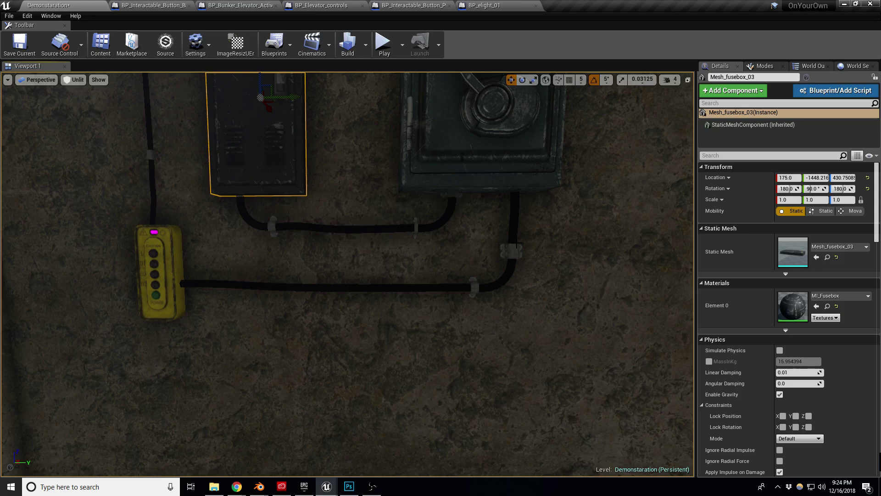
Examine the new wire run between the fuse box and the electrical box up close and from a distance
right_drag(444, 206, 517, 193)
key(w)
key(s)
click(418, 214)
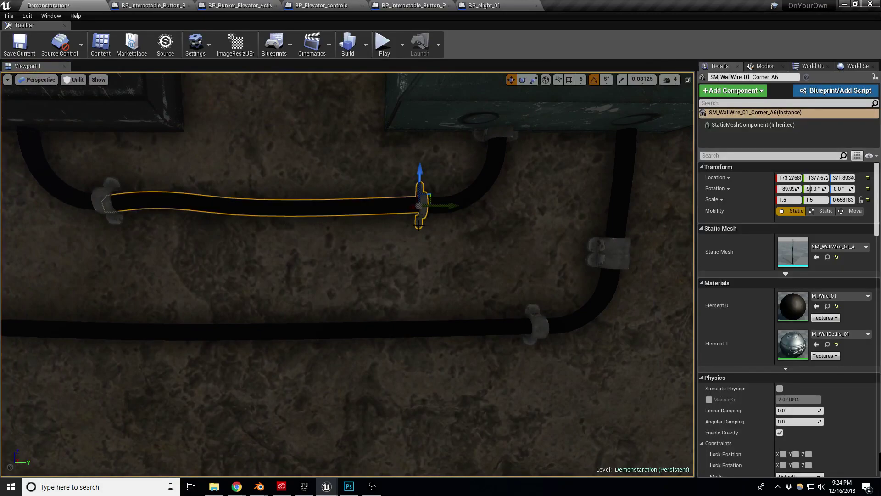
scroll(395, 221, down, 5)
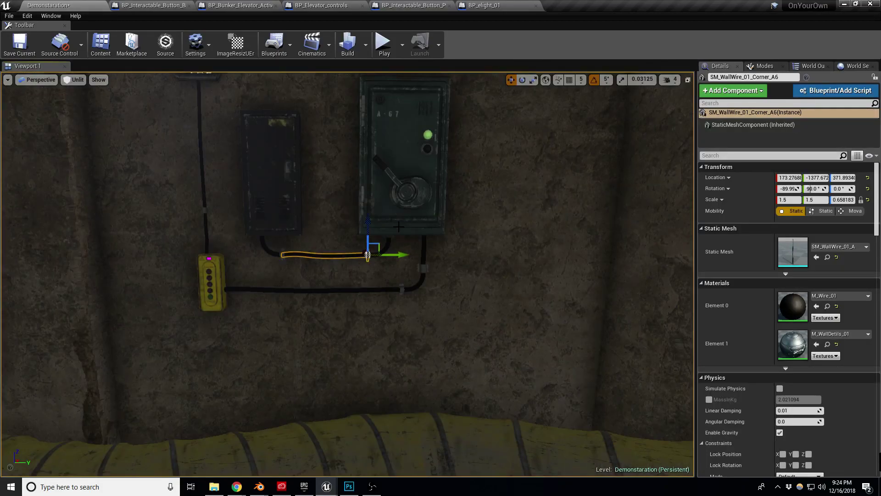
scroll(399, 227, up, 4)
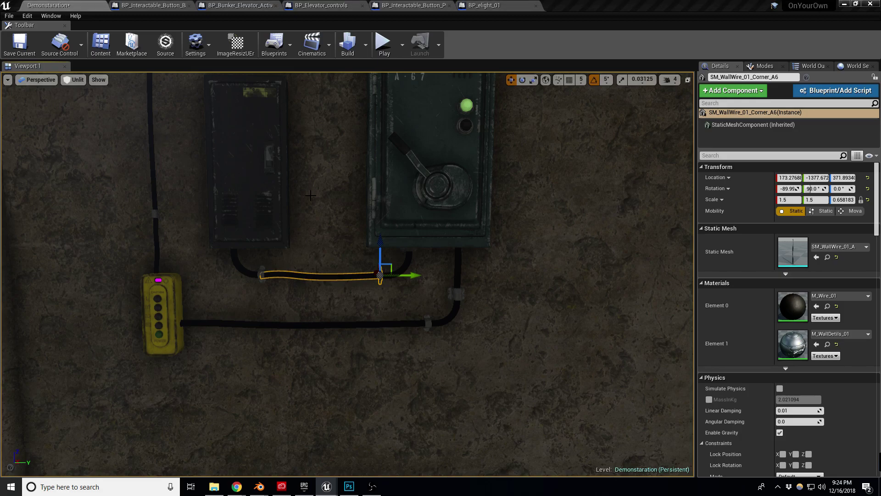
scroll(259, 157, down, 5)
scroll(314, 199, up, 2)
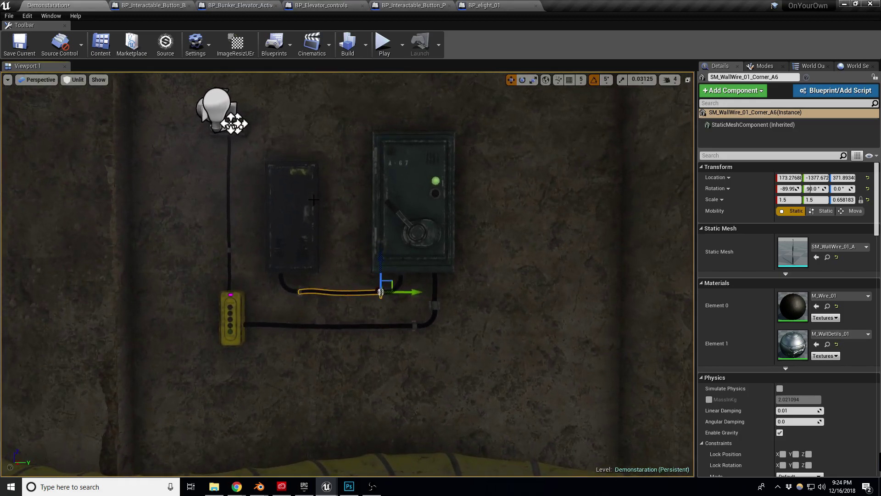
key(Escape)
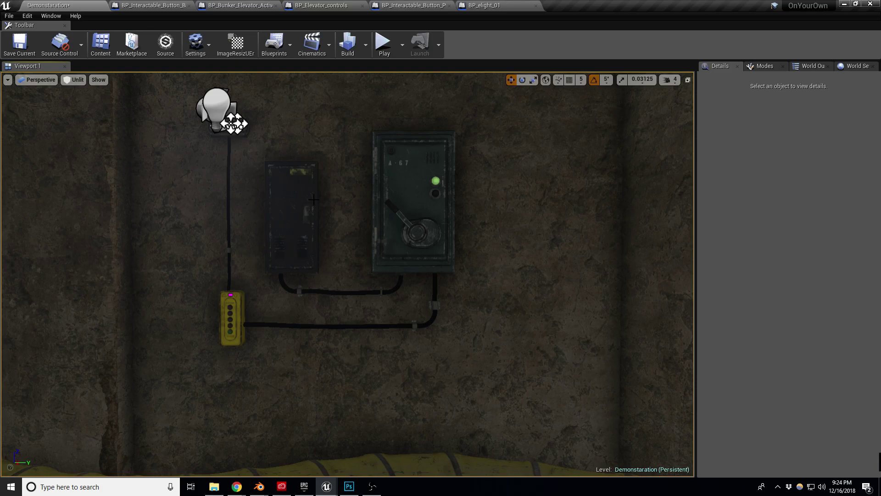
scroll(313, 199, down, 5)
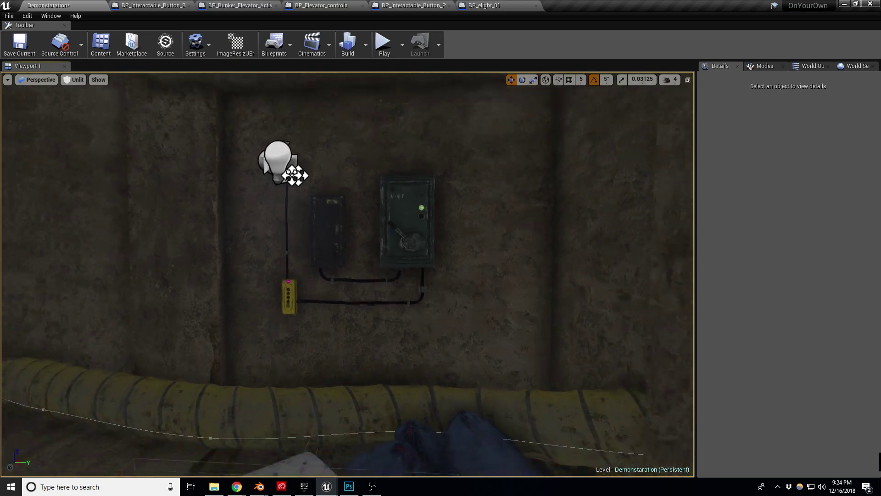
right_drag(463, 274, 452, 278)
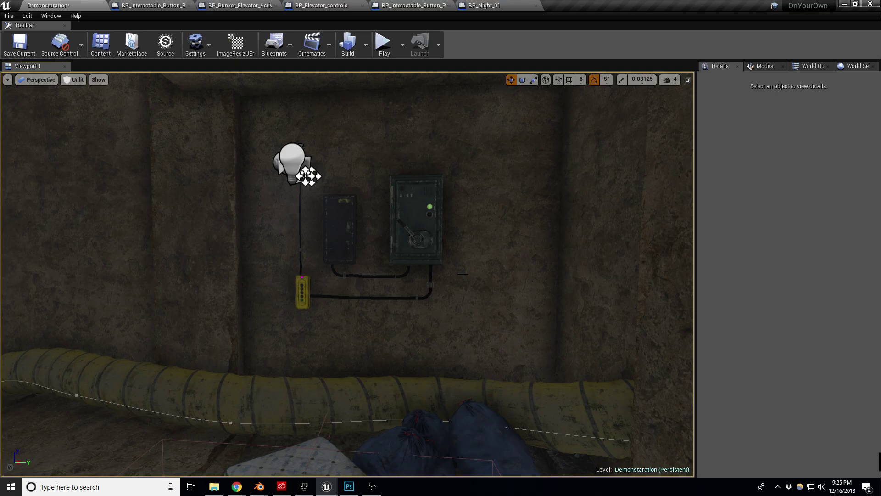
Reposition two middle spline points of the yellow ventilation tube along the wall
right_drag(417, 300, 335, 347)
key(w)
key(s)
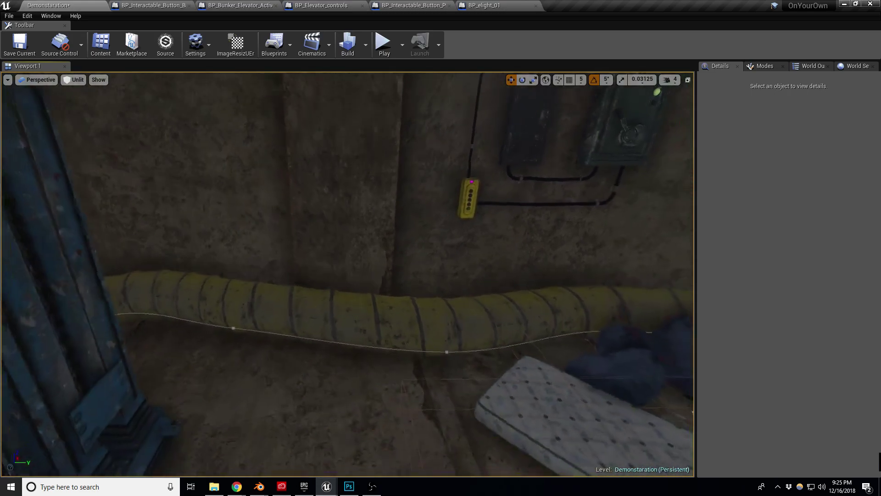
click(231, 327)
click(233, 327)
drag(248, 323, 292, 337)
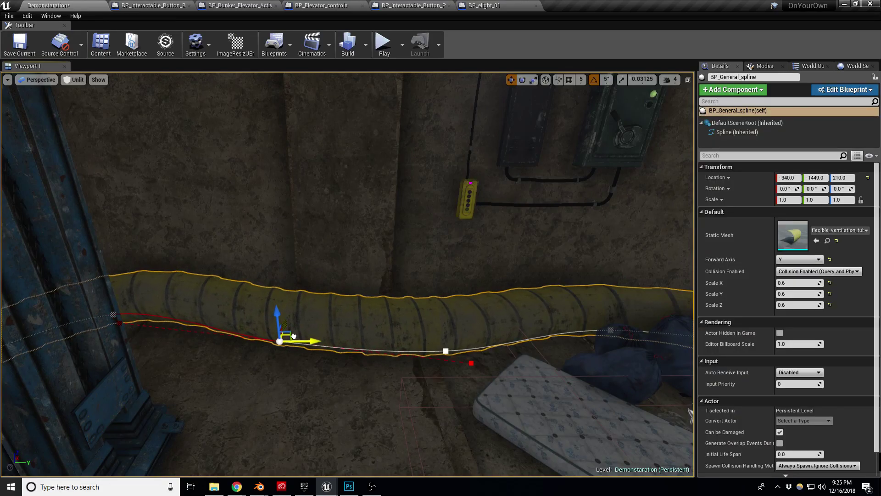
click(444, 350)
drag(454, 346, 492, 337)
Reposition the tube's spline point behind the trash bags, and move its end point so the tube bends up at the wall corner
right_drag(585, 326, 670, 325)
click(497, 331)
drag(504, 328, 545, 338)
right_drag(560, 337, 627, 337)
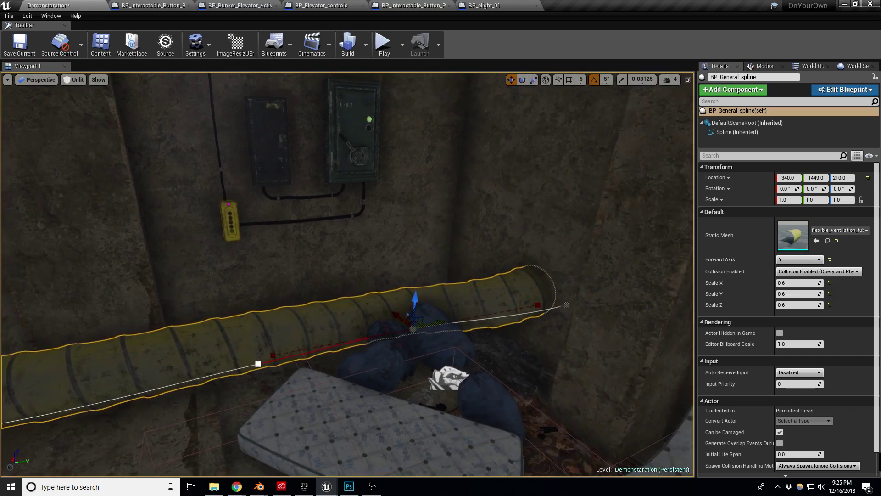
click(565, 305)
drag(550, 300, 509, 283)
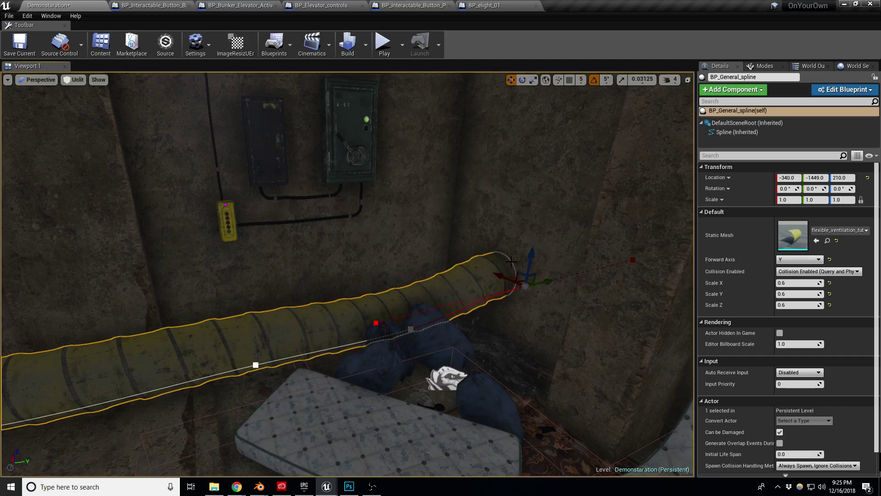
Save the level, review the reshaped tube from farther back, and clear the selection
key(ctrl+s)
right_drag(476, 340, 447, 284)
key(s)
key(s)
right_drag(528, 280, 476, 340)
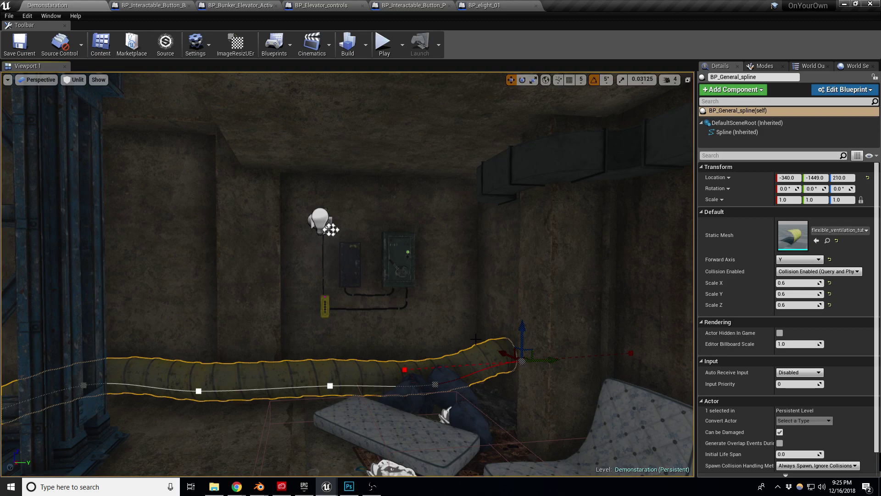
right_drag(475, 339, 454, 340)
key(Escape)
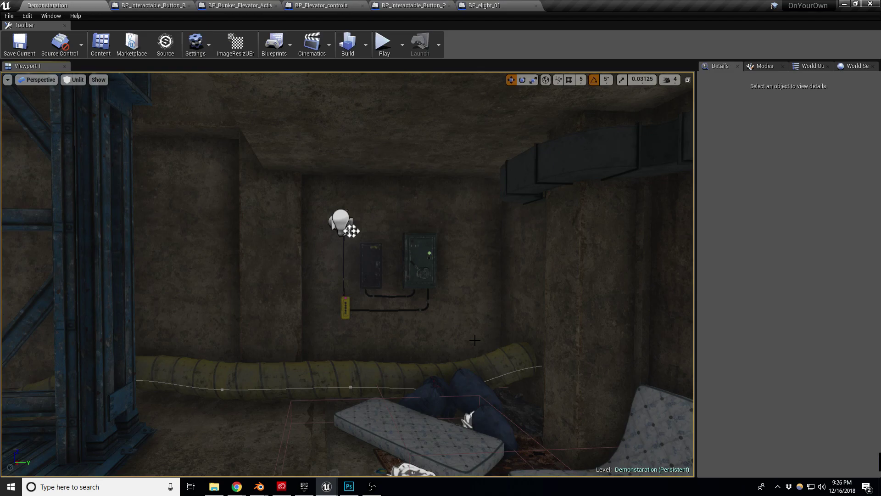
Examine the wiring between the wall lamp, the yellow control box and the two electrical boxes from near and far
key(w)
mouse_move(448, 345)
right_down()
mouse_move(431, 316)
mouse_move(442, 359)
right_up()
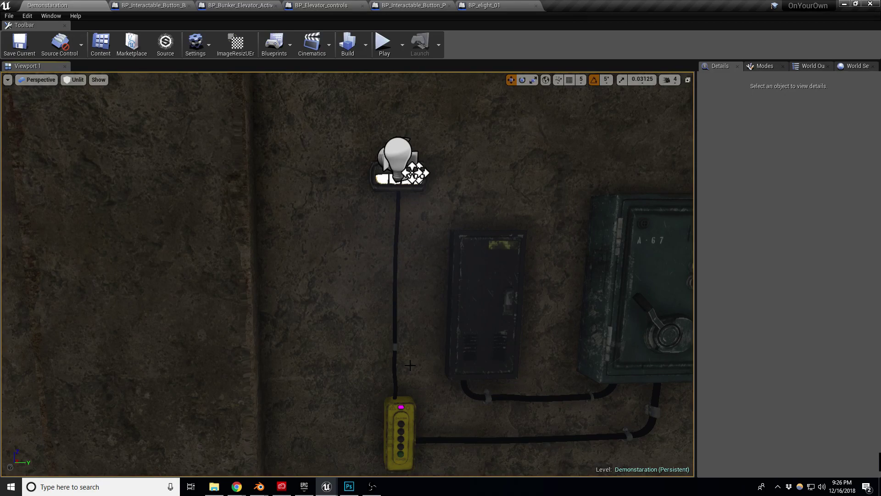
right_drag(434, 384, 451, 386)
key(s)
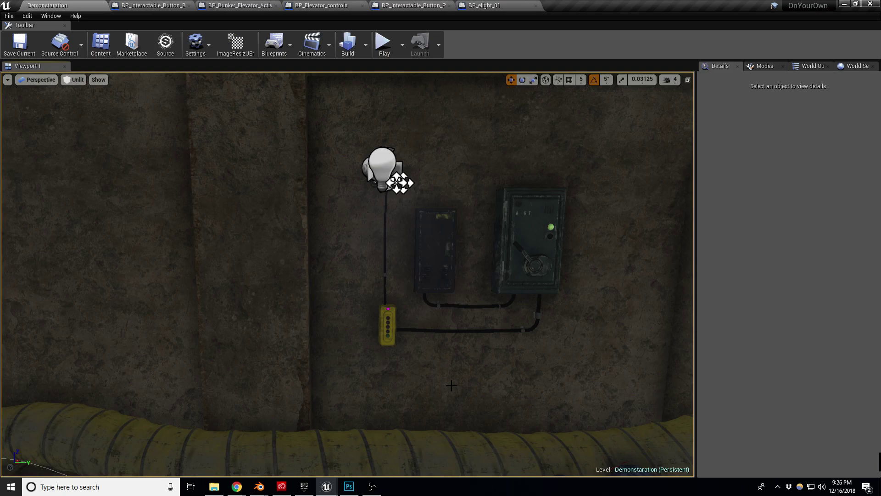
right_drag(452, 386, 452, 418)
key(w)
key(w)
right_drag(413, 381, 433, 390)
key(s)
Select the connector above the yellow control box with the wire piece above it, and shift both slightly in depth against the wall
click(360, 342)
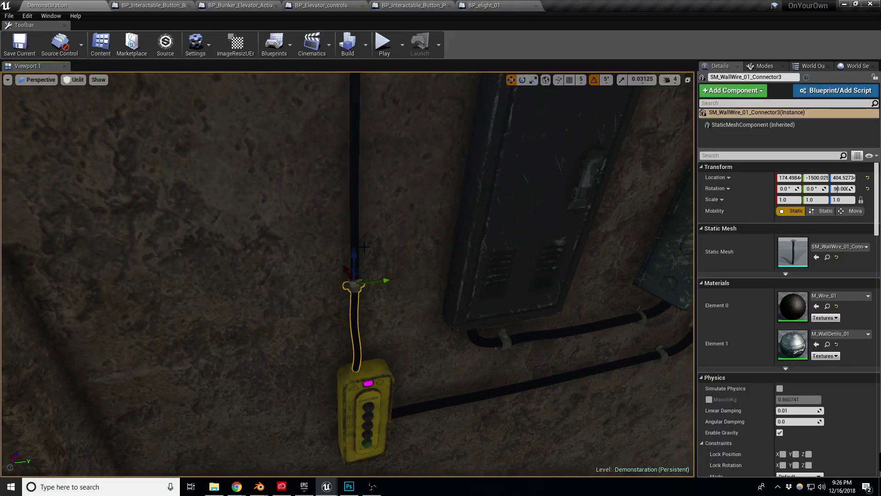
key(f)
key(w)
right_drag(356, 243, 399, 234)
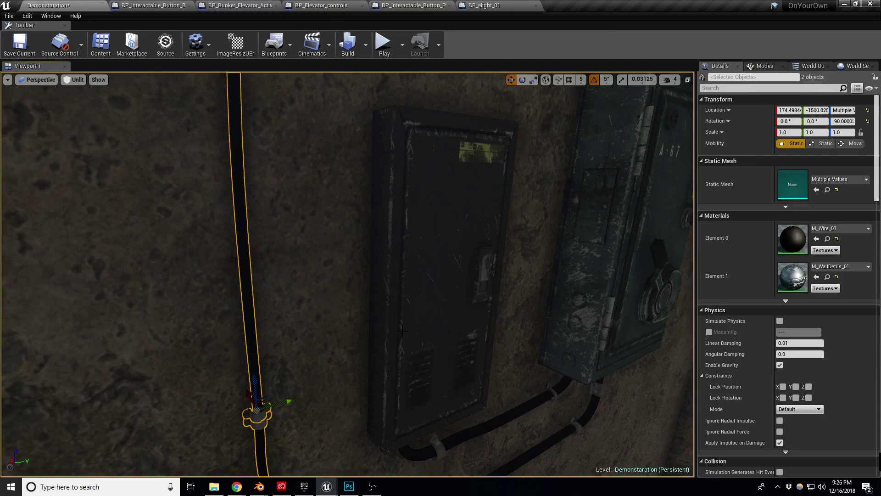
right_drag(329, 277, 296, 305)
drag(320, 335, 325, 338)
mouse_move(326, 338)
right_down()
mouse_move(321, 296)
mouse_move(340, 321)
mouse_move(325, 331)
right_up()
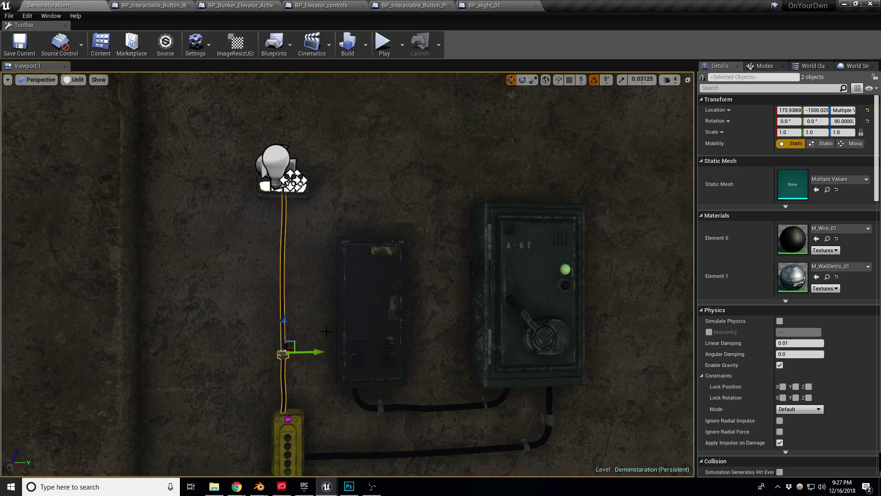
Review the wired wall and the surrounding room in lit shading with nothing selected
key(alt+4)
right_drag(437, 317, 415, 329)
key(Escape)
key(s)
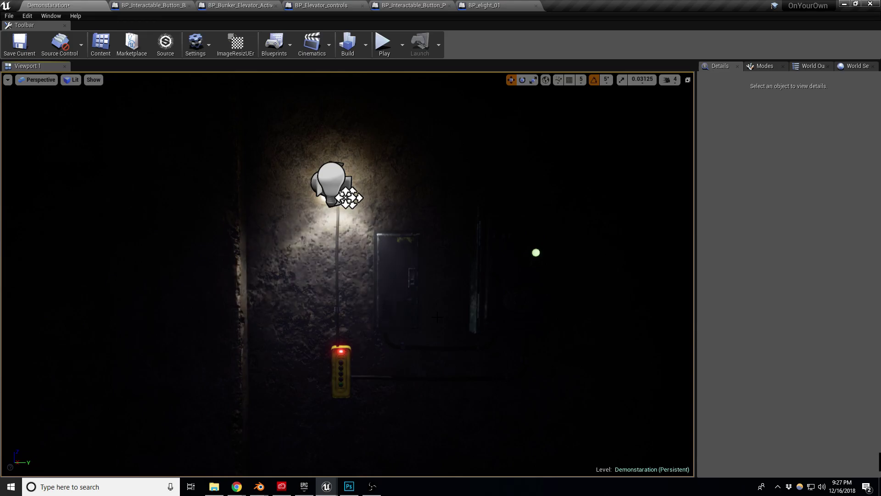
right_drag(441, 306, 247, 322)
key(s)
right_drag(459, 255, 469, 285)
Play-test the level by walking through the dark bunker to the lamp-lit stairs, ending the session there
key(alt+p)
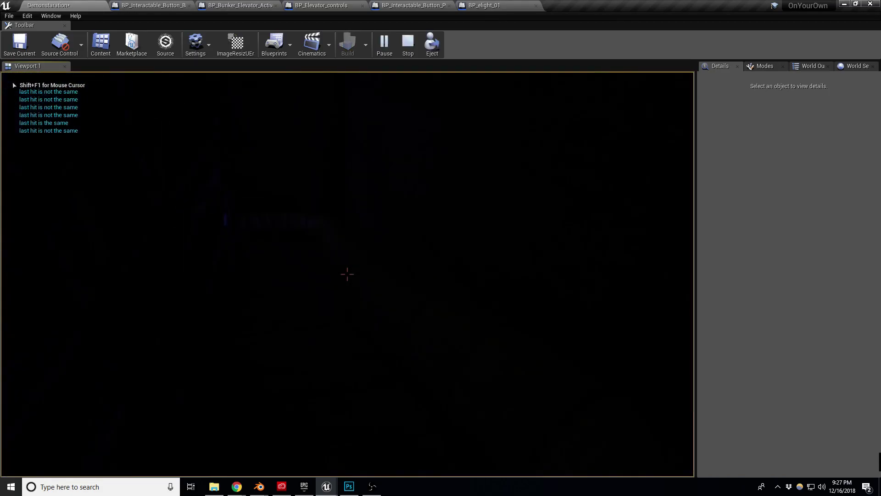
key(w)
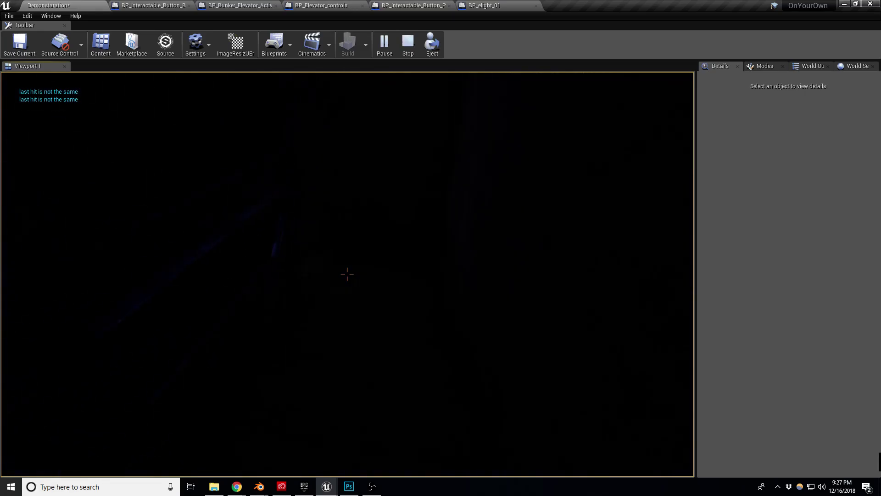
key(w)
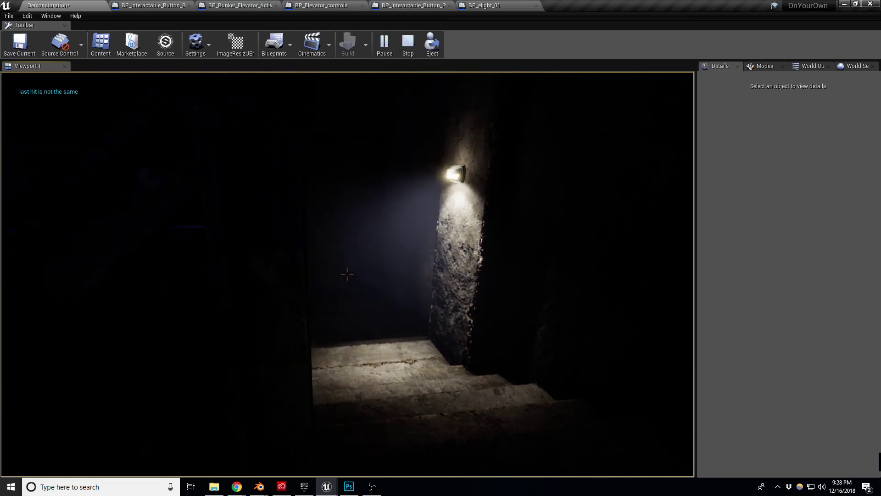
key(Escape)
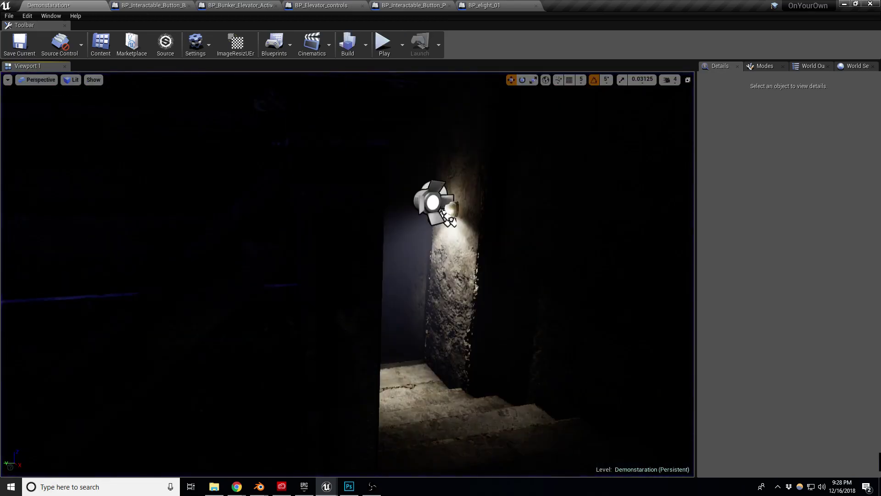
Enable Light Flicker on the stairway lamp and assign LF_Torch_Flicker_Standard as its light function material
click(433, 202)
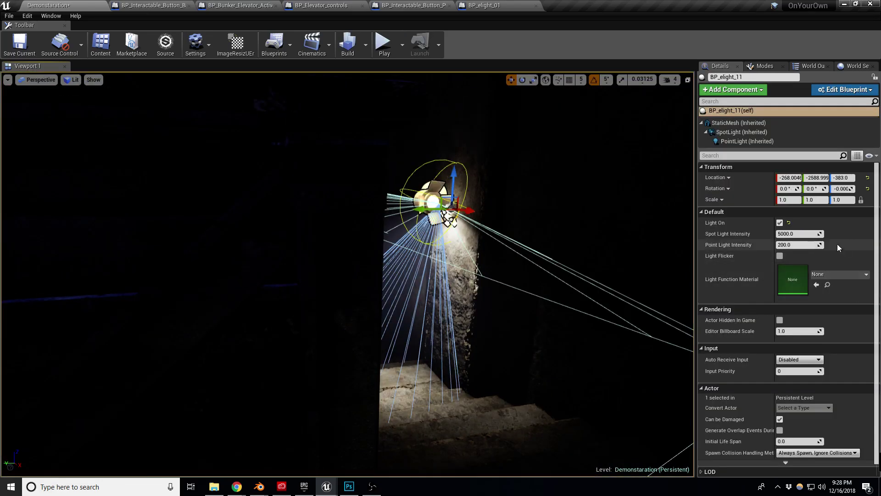
click(781, 256)
click(836, 274)
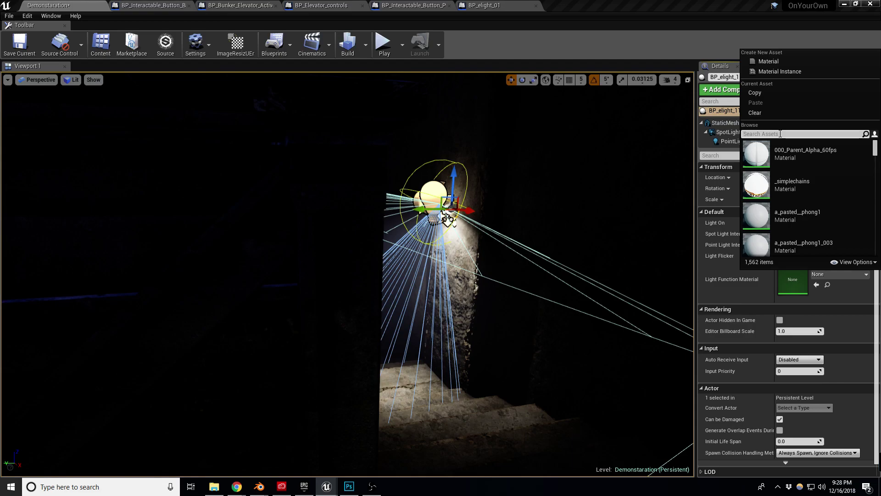
text(flicker)
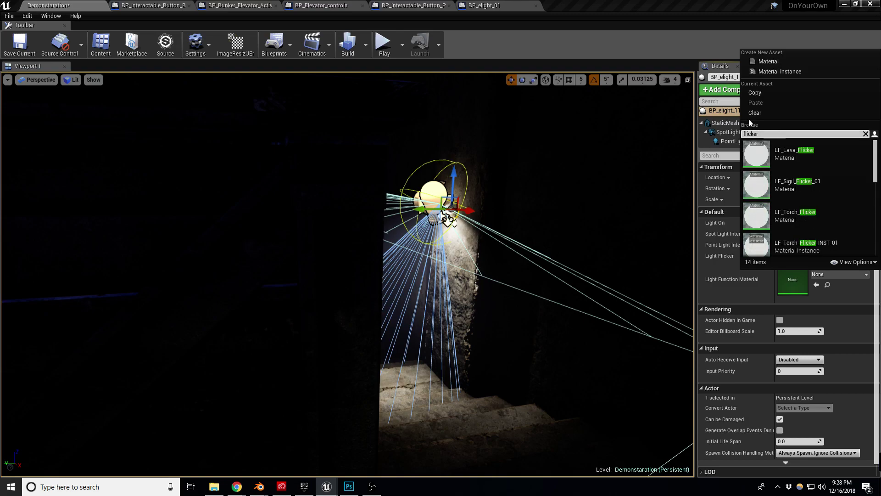
scroll(804, 192, down, 3)
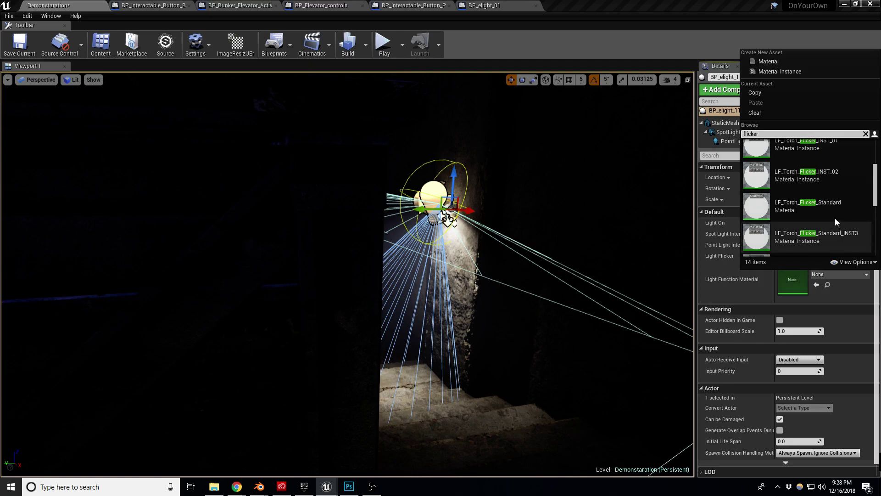
click(821, 203)
right_drag(597, 257, 590, 184)
key(Escape)
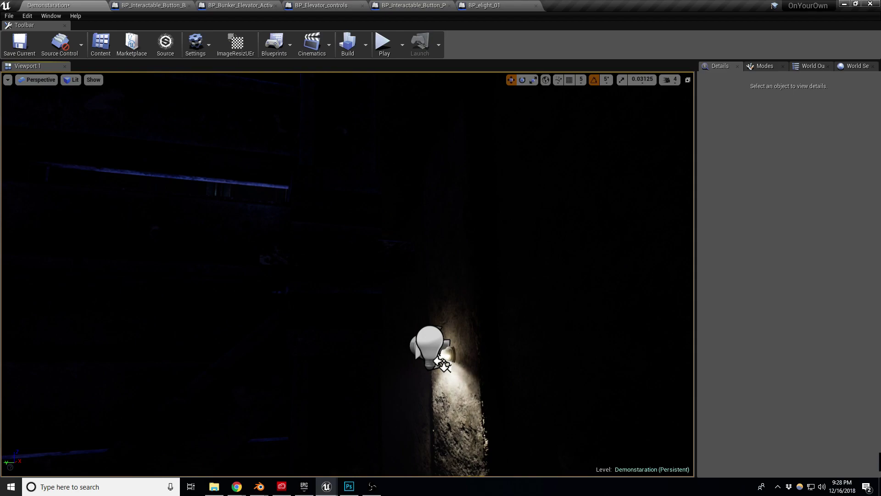
Look over the forest path outside the bunker in lit shading
right_drag(347, 274, 105, 268)
right_drag(348, 298, 348, 255)
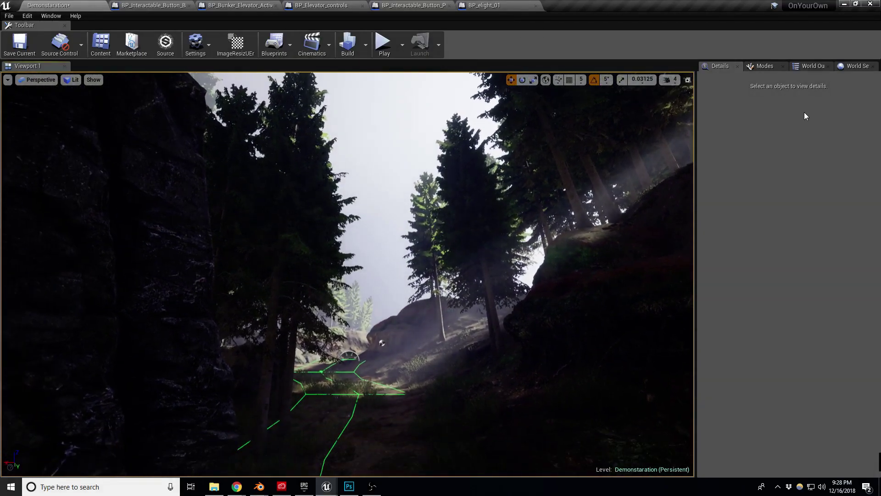
right_drag(582, 212, 576, 237)
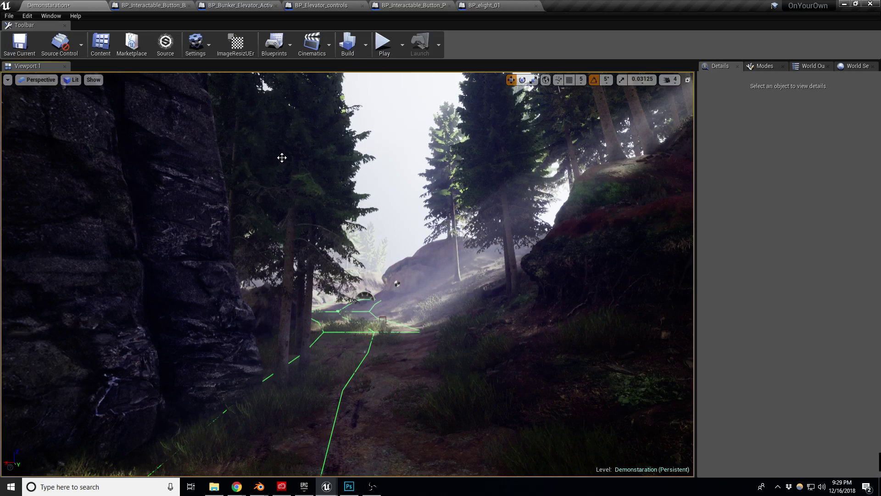
Return to the bunker wall with the electrical boxes and view it in unlit shading
right_drag(393, 216, 202, 211)
key(w)
key(w)
right_drag(249, 247, 186, 232)
key(alt+3)
key(w)
key(d)
right_drag(395, 242, 423, 243)
key(a)
key(s)
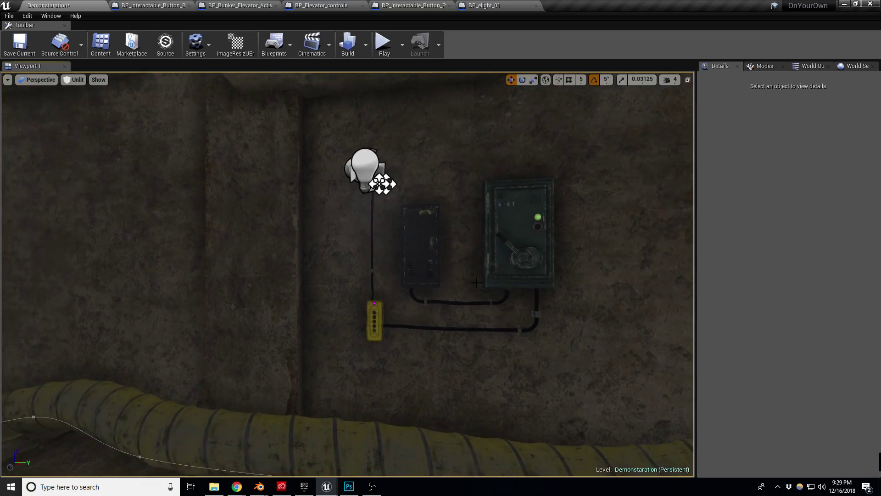
mouse_move(503, 200)
right_down()
mouse_move(506, 156)
mouse_move(498, 162)
mouse_move(502, 201)
right_up()
key(w)
key(s)
Duplicate the vertical connector and corner wire below the A-67 box, placing the copies on the wall above the small dark box
click(501, 339)
ctrl+click(487, 358)
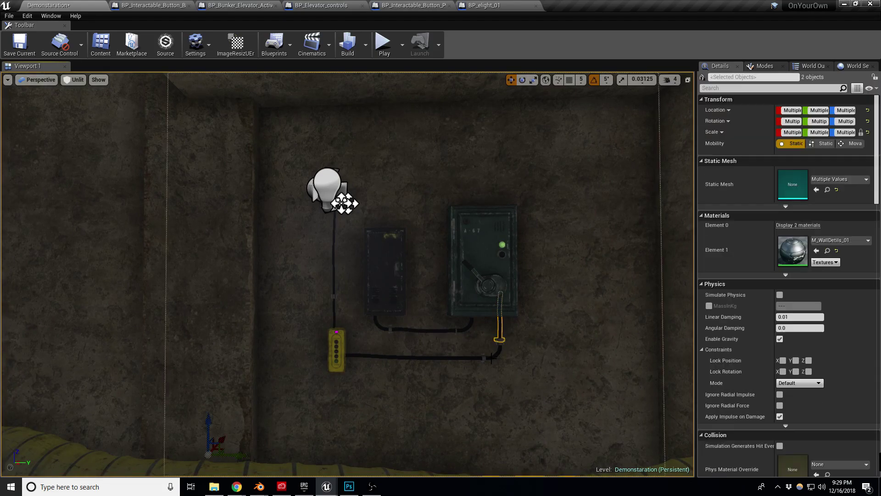
key(ctrl+z)
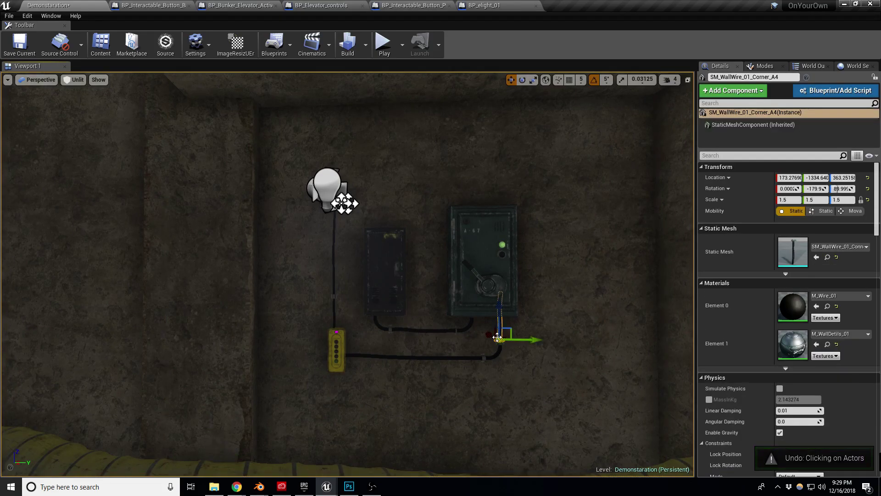
ctrl+click(481, 366)
ctrl+click(457, 359)
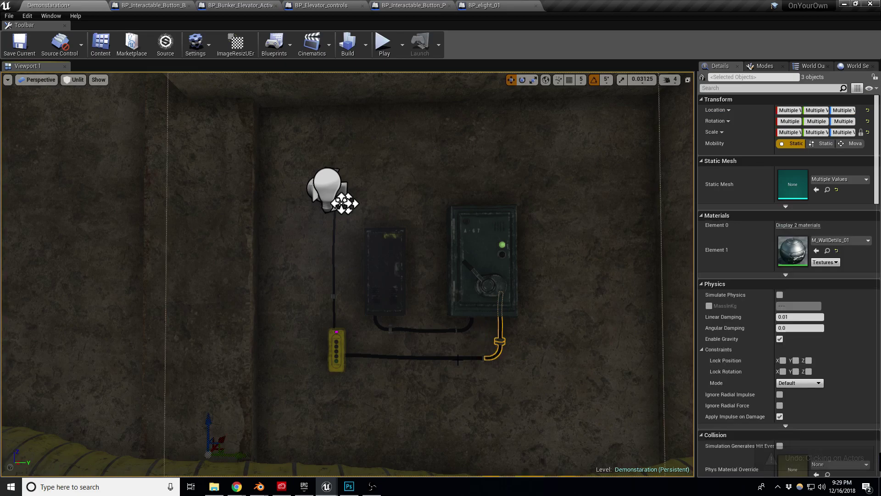
key(ctrl+z)
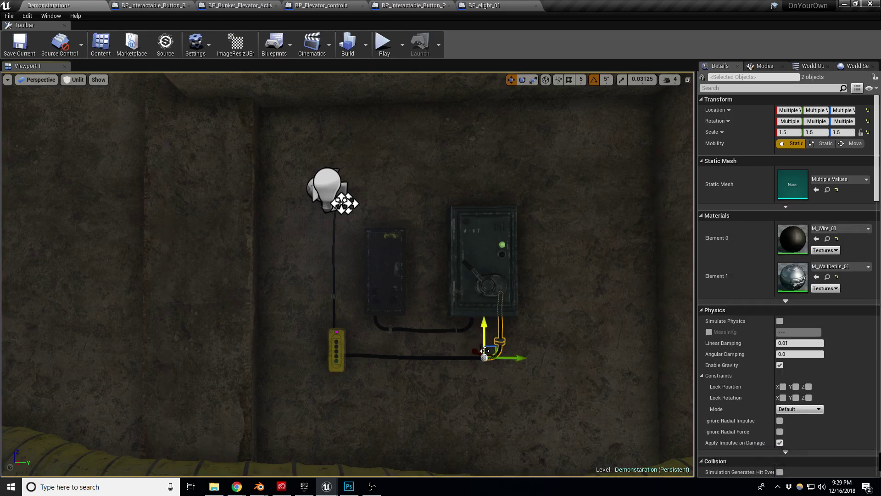
drag(492, 348, 403, 191)
scroll(399, 233, up, 3)
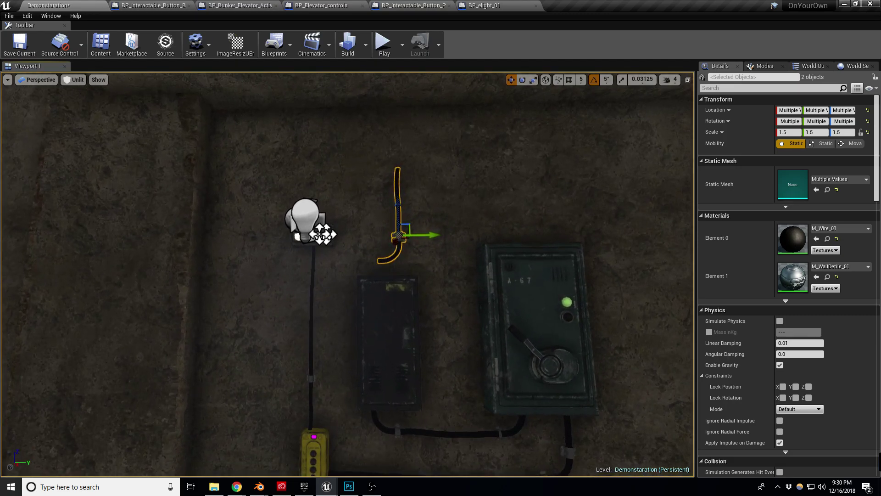
Delete the copied corner piece and move the copied straight wire onto the top of the small dark box
click(397, 250)
key(Delete)
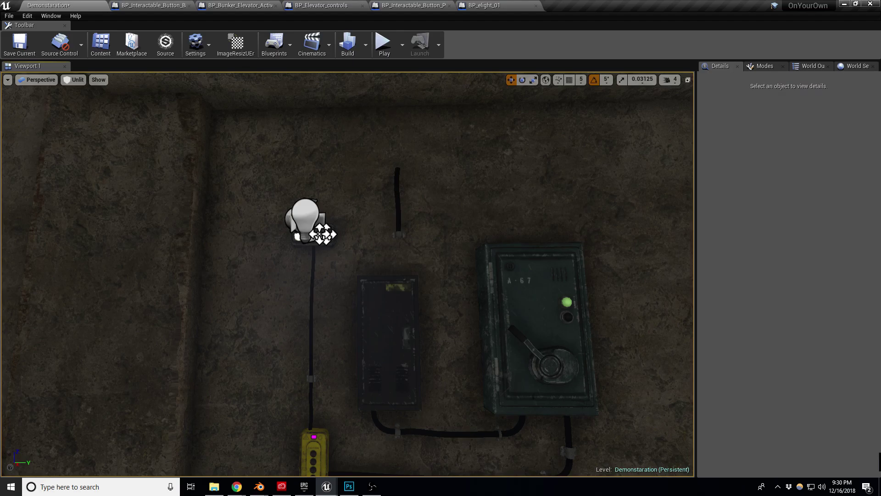
click(398, 231)
drag(411, 229, 399, 267)
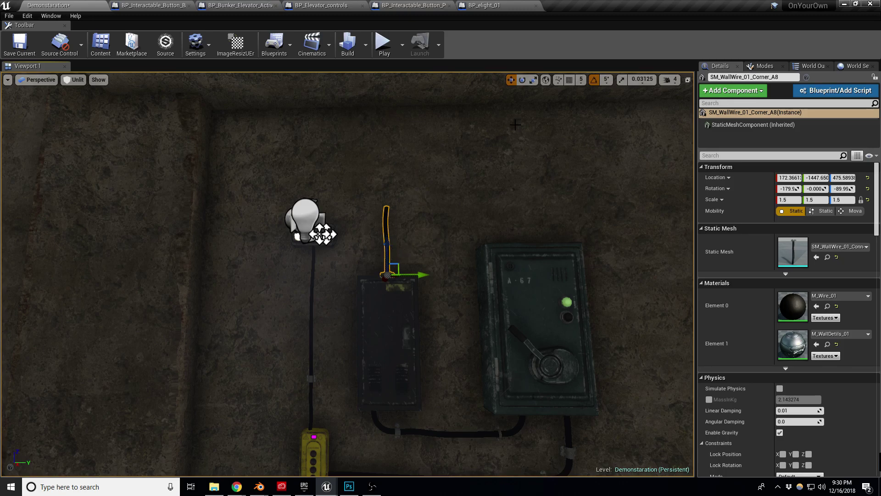
Turn on position grid snapping and duplicate the straight wire directly above itself
click(569, 80)
alt+drag(386, 244, 386, 175)
right_drag(415, 195, 367, 180)
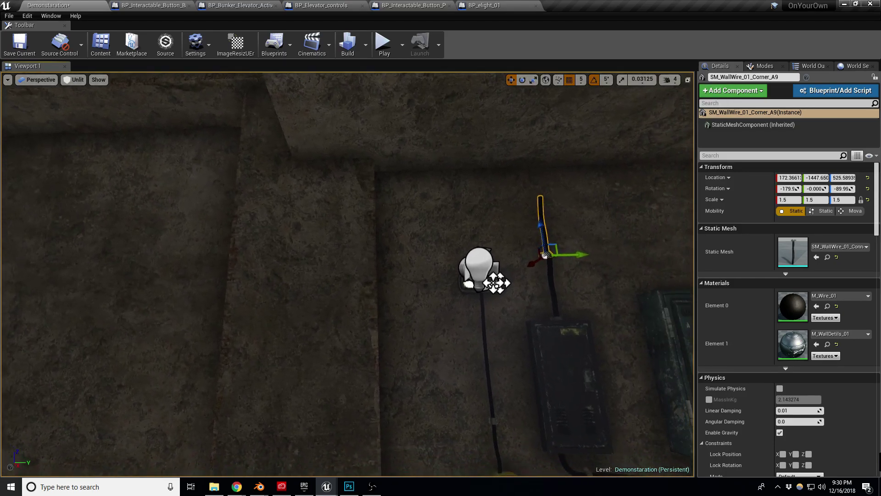
key(d)
middle_drag(392, 226, 386, 217)
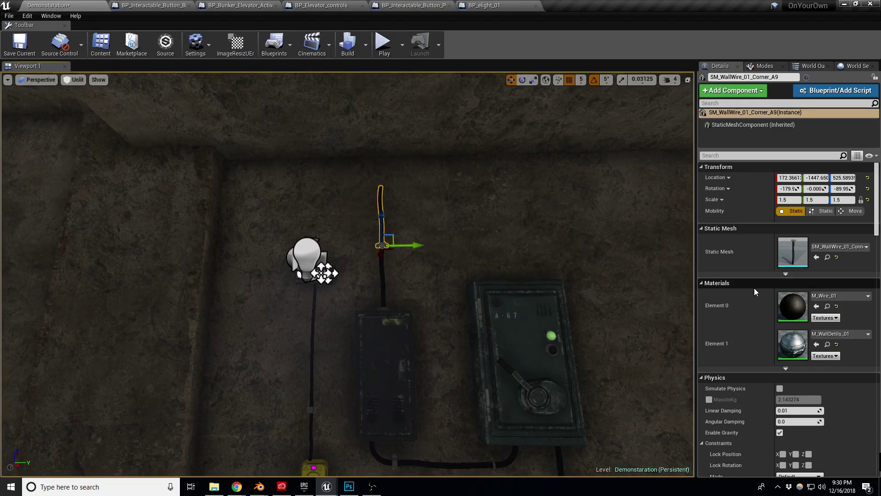
Change the upper copy's static mesh to SM_WallWire_01_Corner_A and rotate it 180° so it bends toward the wall lamp
click(838, 247)
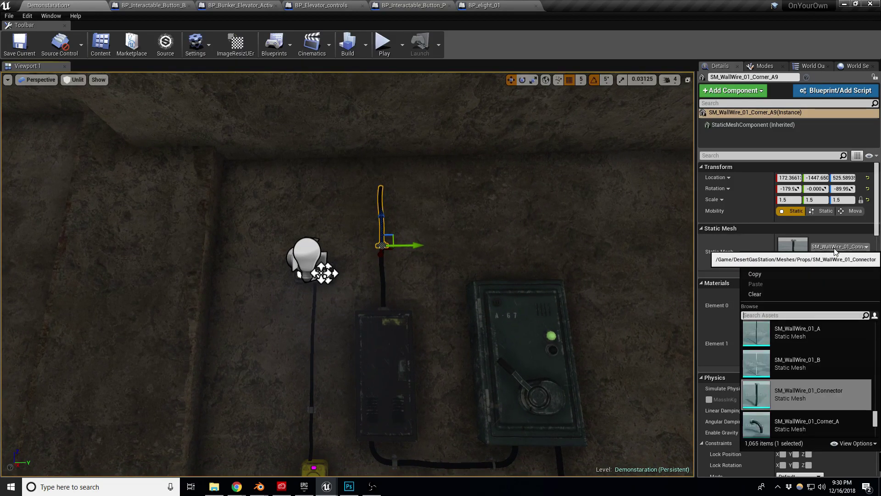
click(797, 421)
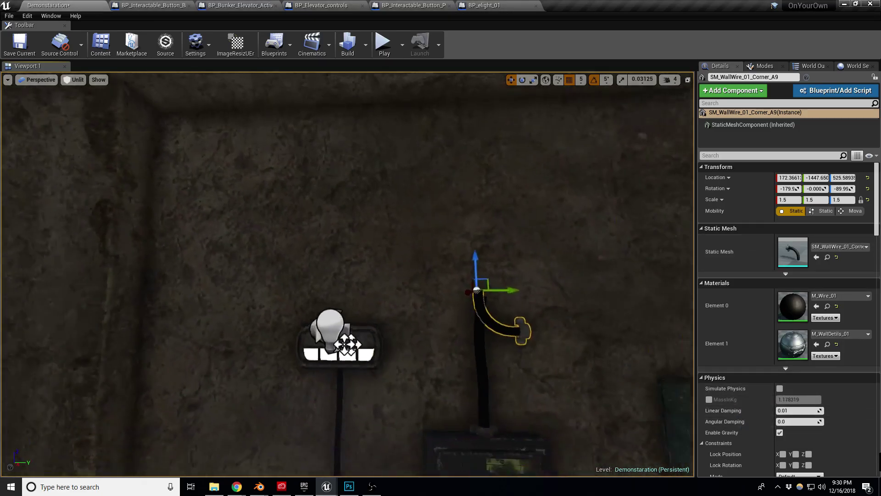
key(e)
drag(444, 317, 372, 312)
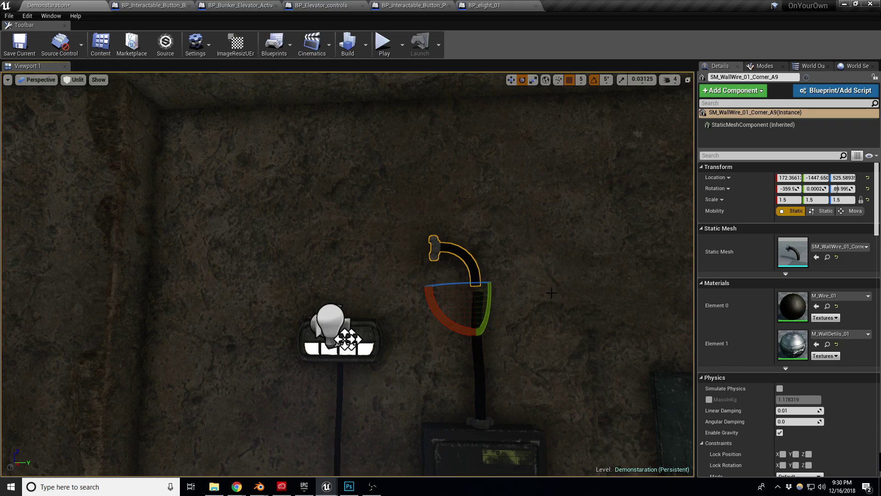
Turn off position grid snapping and align the corner piece with the upper end of the vertical wire
key(w)
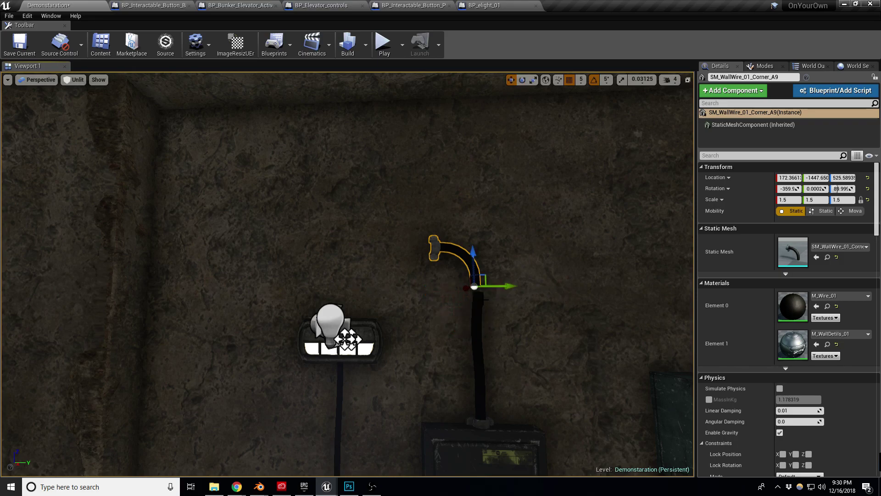
drag(489, 281, 489, 275)
click(569, 80)
drag(485, 277, 487, 285)
scroll(391, 257, down, 3)
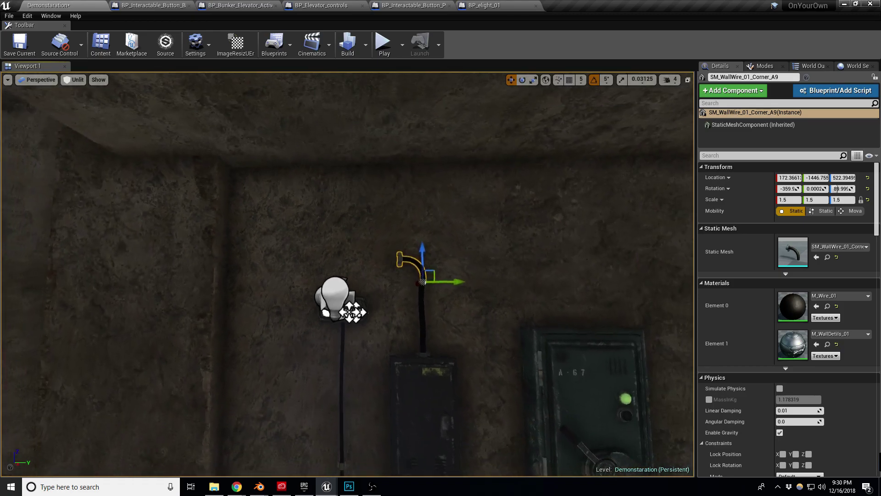
Duplicate the vertical wire to the wall above the lamp and rotate the copy to run horizontally
click(423, 342)
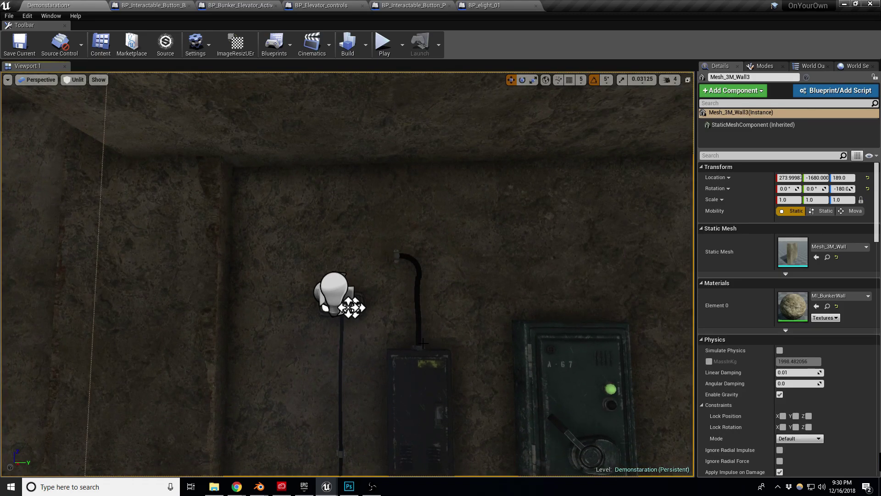
click(418, 338)
alt+drag(429, 339, 308, 250)
key(e)
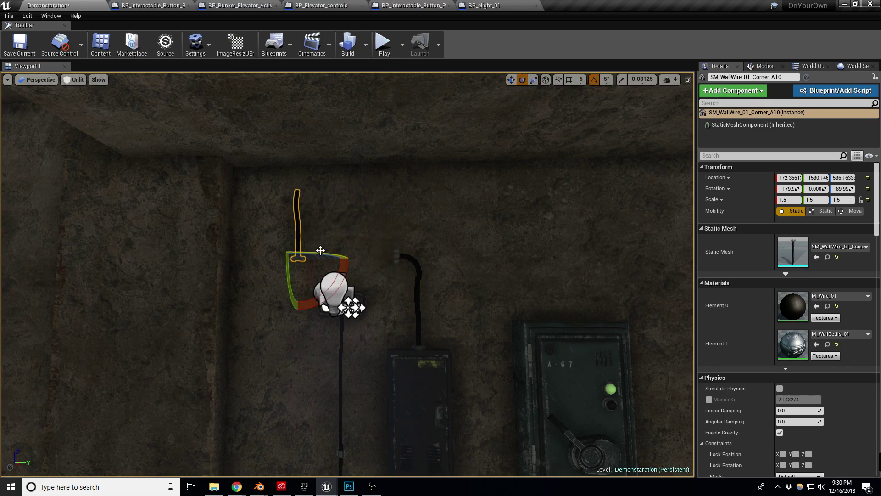
drag(347, 274, 332, 296)
Slide the horizontal wire along the wall until its end meets the corner piece
key(w)
drag(330, 258, 364, 258)
right_drag(364, 259, 357, 254)
key(a)
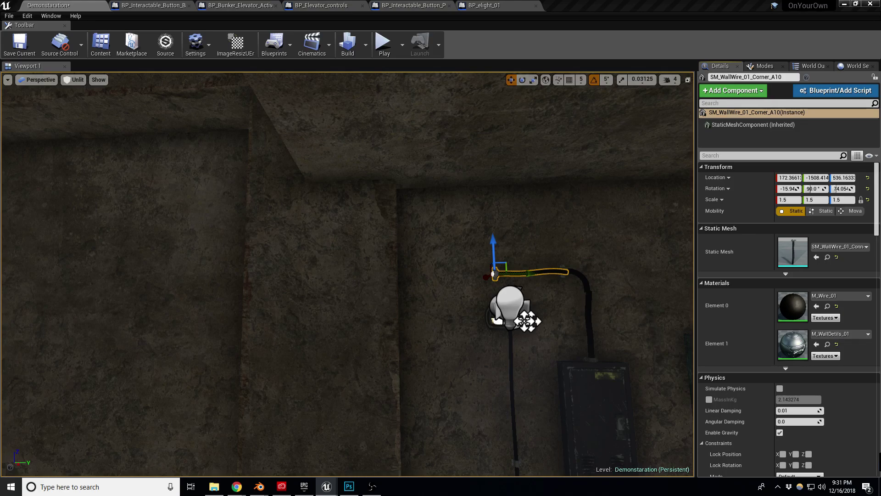
Raise the unassigned general spline actor from the floor to the wall above the ventilation tube
right_drag(471, 254, 504, 394)
key(s)
click(409, 394)
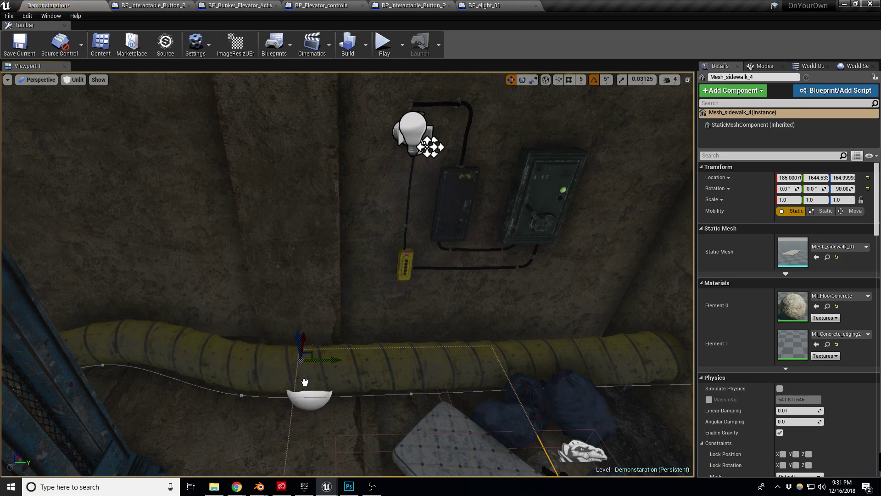
click(291, 354)
drag(289, 321, 271, 196)
Check which mesh the existing lower wall wire uses and assign that mesh, SM_WallWire_01_A, to the general spline
click(489, 267)
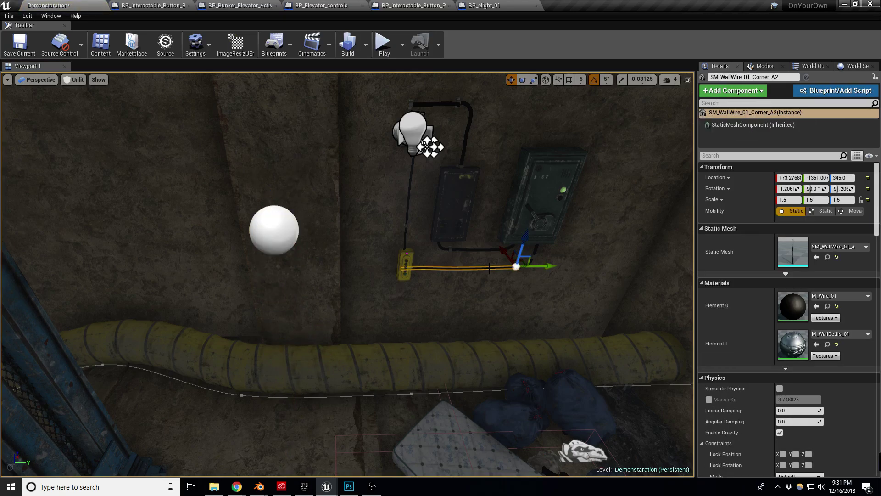
click(256, 233)
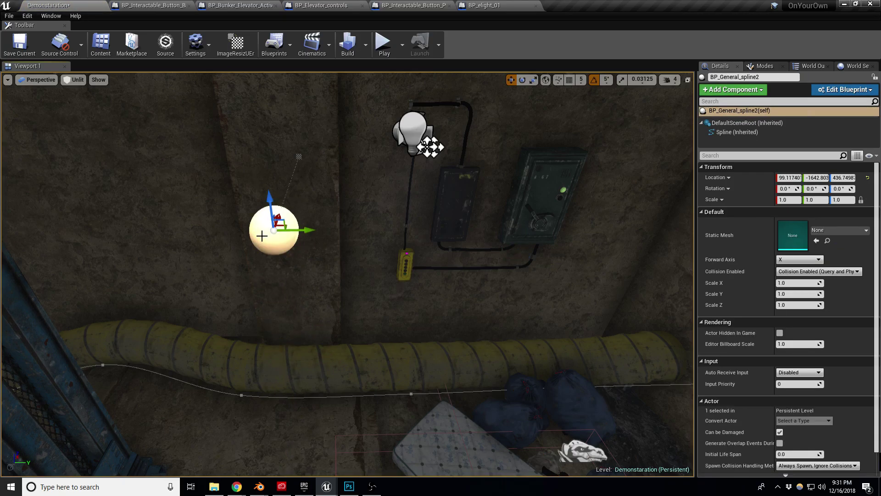
click(830, 228)
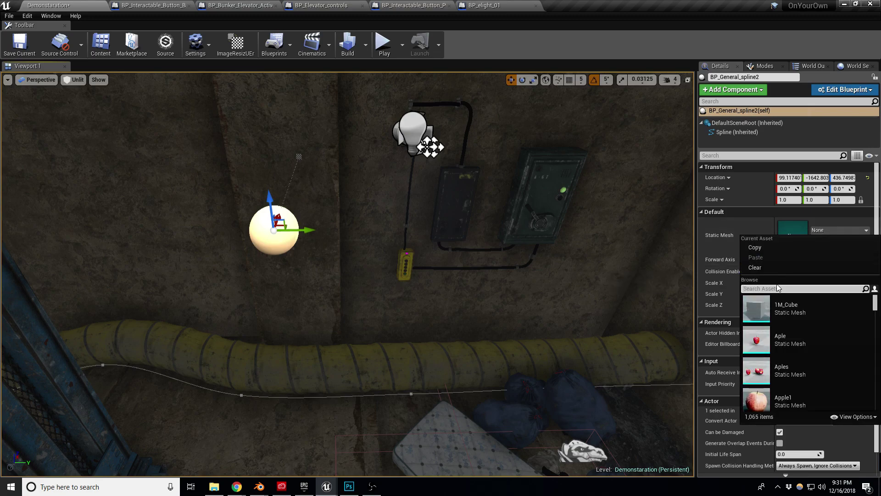
text(wa)
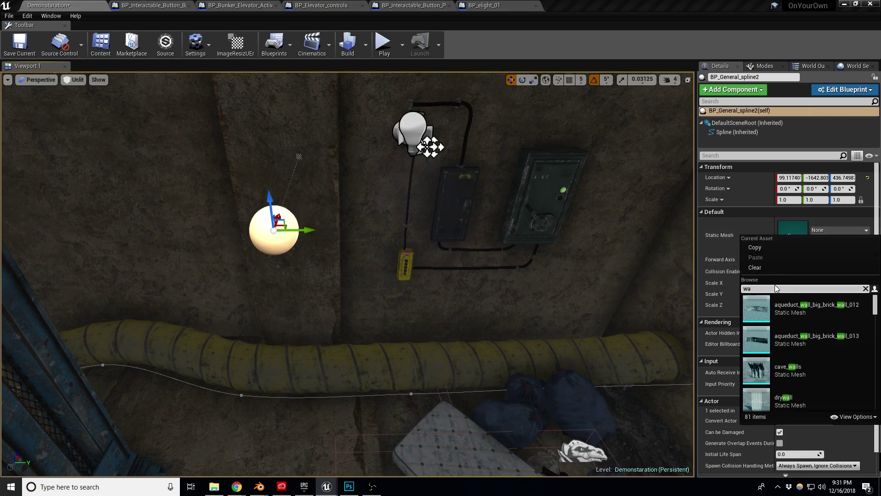
text(ll wire)
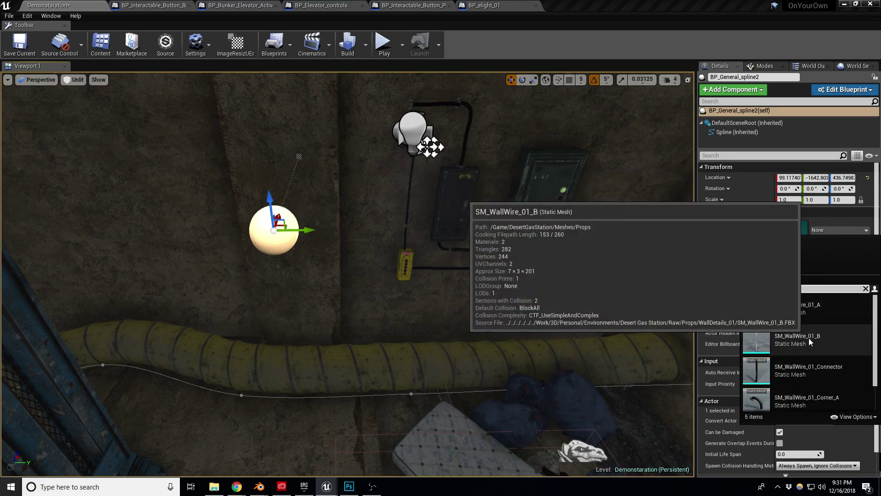
click(796, 316)
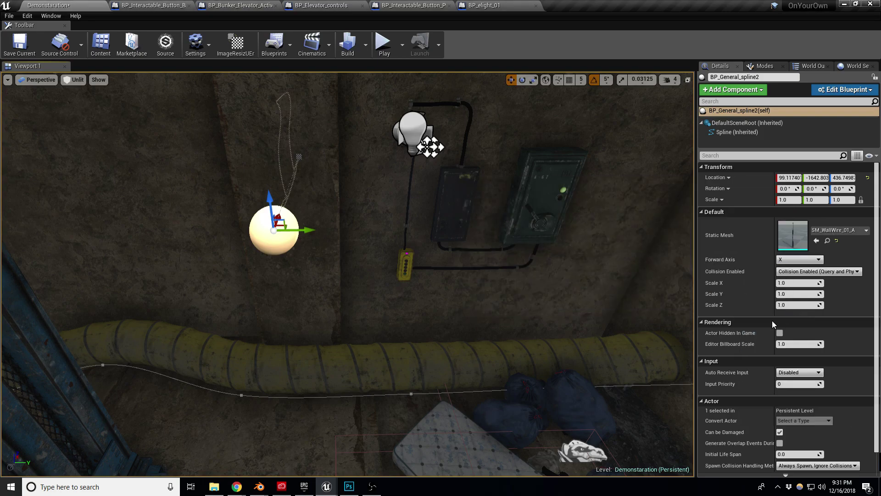
Set the spline's forward axis to Z and rotate the actor to about -100° around Z
scroll(347, 275, up, 3)
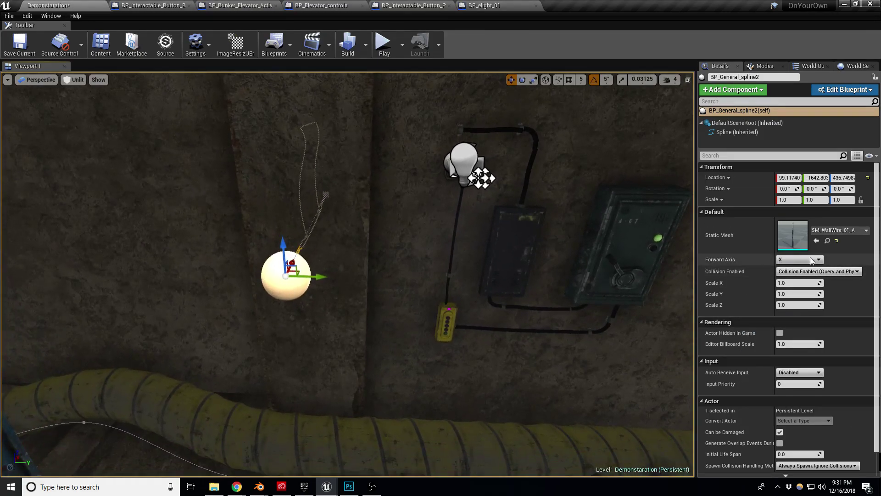
click(802, 260)
click(779, 273)
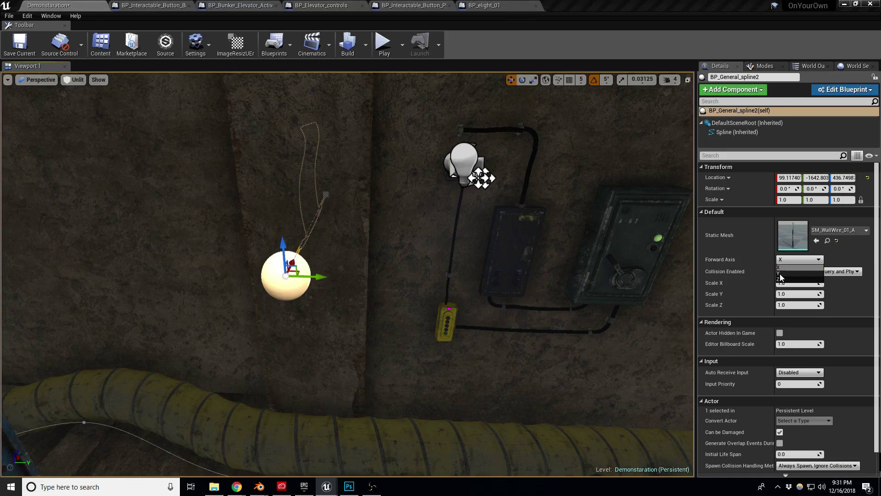
click(799, 259)
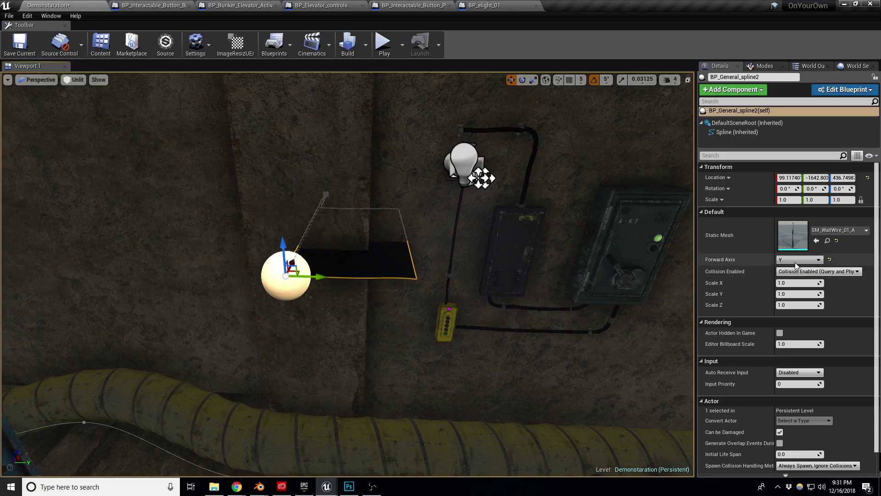
click(786, 281)
key(e)
mouse_move(294, 298)
mouse_down()
mouse_move(335, 292)
mouse_move(252, 305)
mouse_move(299, 314)
mouse_up()
key(f)
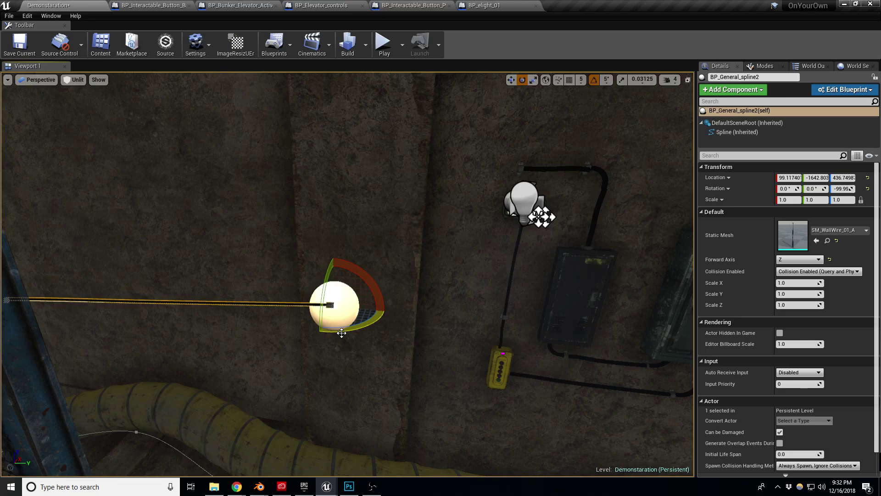
Shorten the spline wire by moving its far end point closer to the actor's sphere
right_drag(371, 342, 198, 277)
click(40, 252)
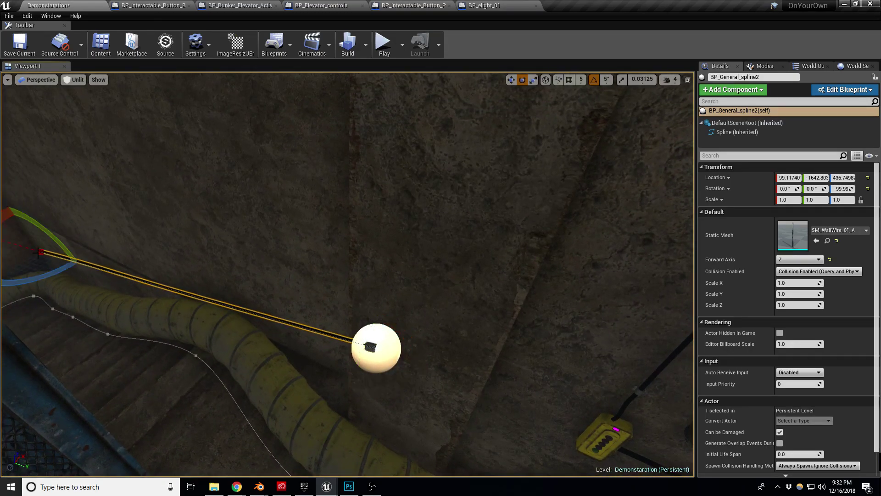
key(w)
drag(57, 253, 265, 290)
Inspect the SM_WallWire_01_A mesh in wireframe in the static mesh editor, close it and return to the Demonstration level
right_drag(296, 293, 349, 339)
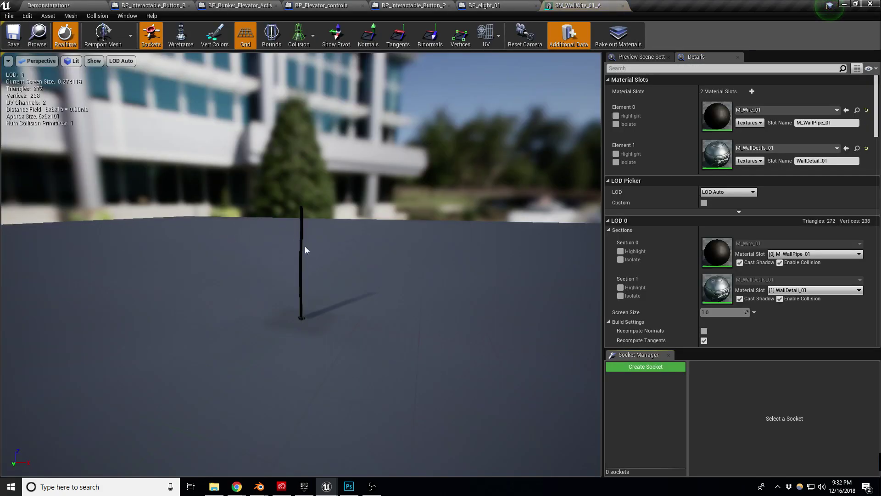
drag(299, 237, 348, 262)
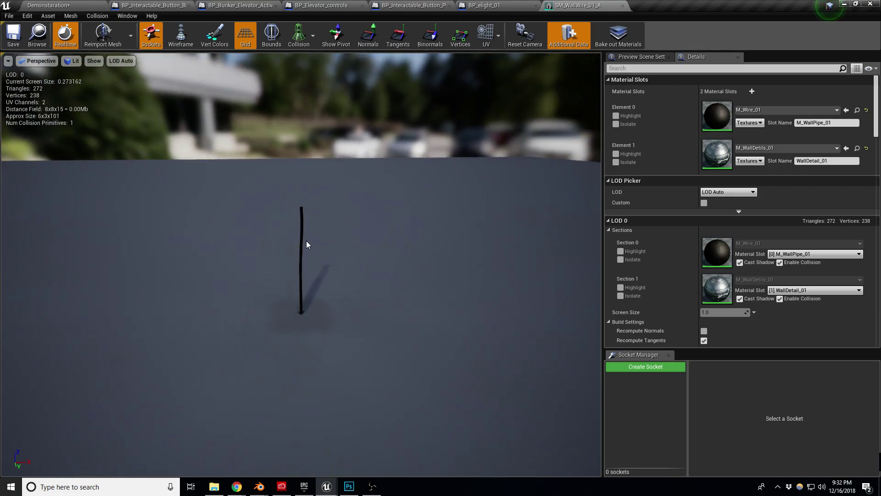
key(alt+2)
mouse_move(307, 244)
right_down()
mouse_move(307, 312)
mouse_move(306, 239)
right_up()
scroll(301, 264, down, 2)
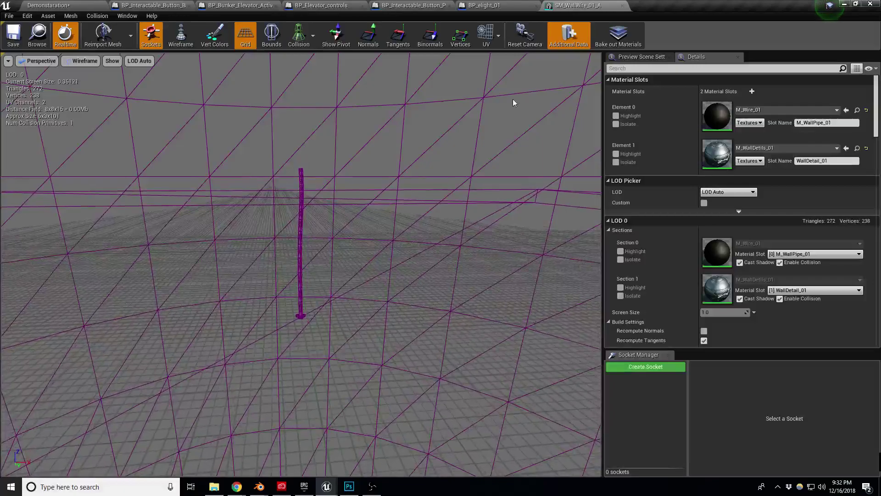
click(623, 6)
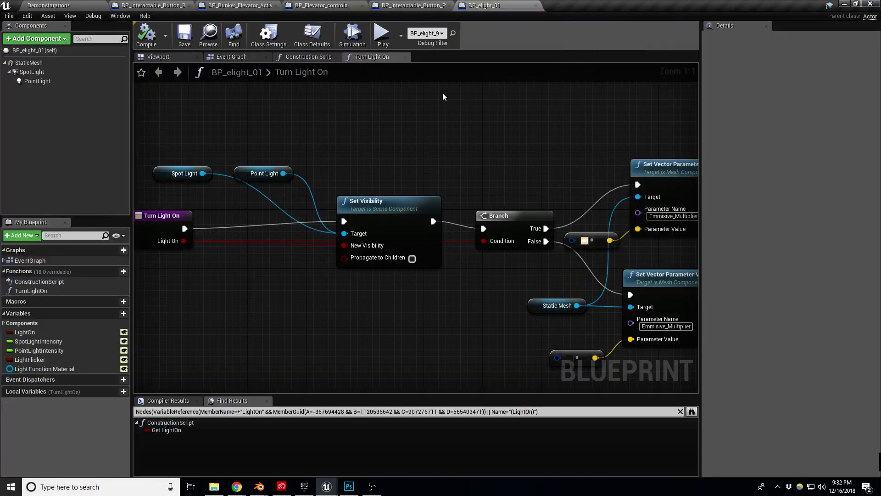
click(73, 6)
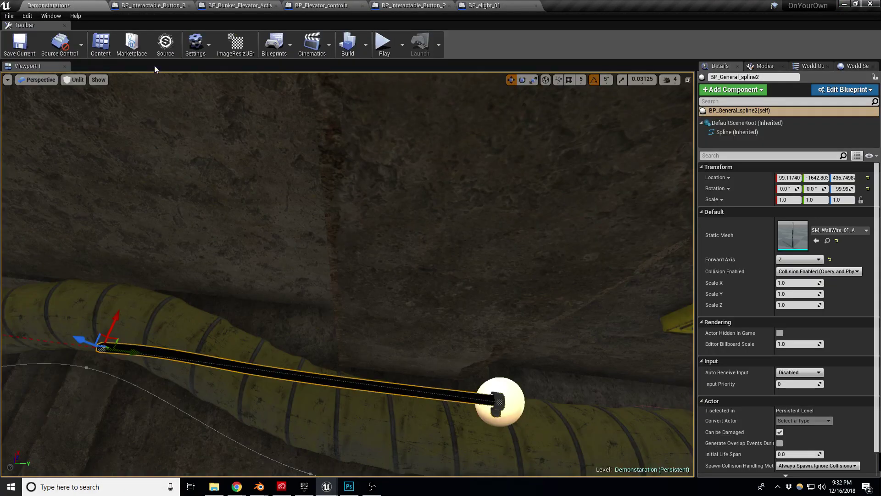
Duplicate the spline's far end point to extend the wire with another section along the wall, and clear the selection
alt+drag(101, 345, 11, 270)
right_drag(159, 329, 177, 305)
key(s)
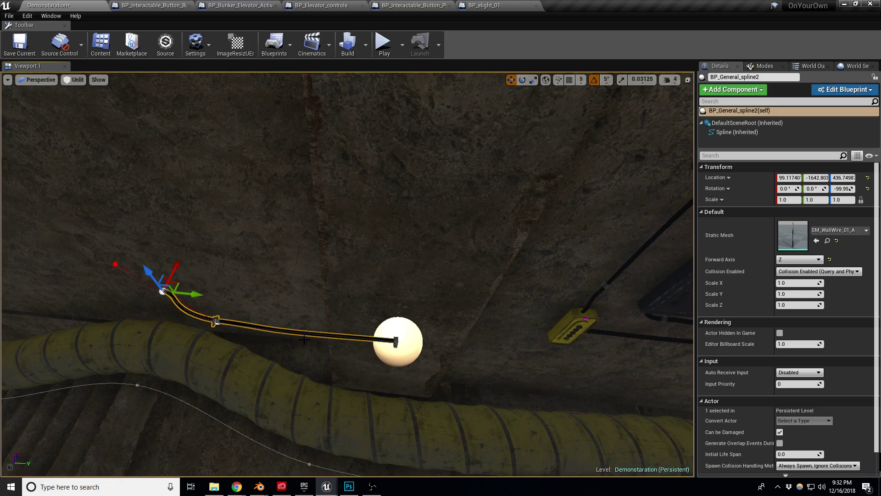
key(Escape)
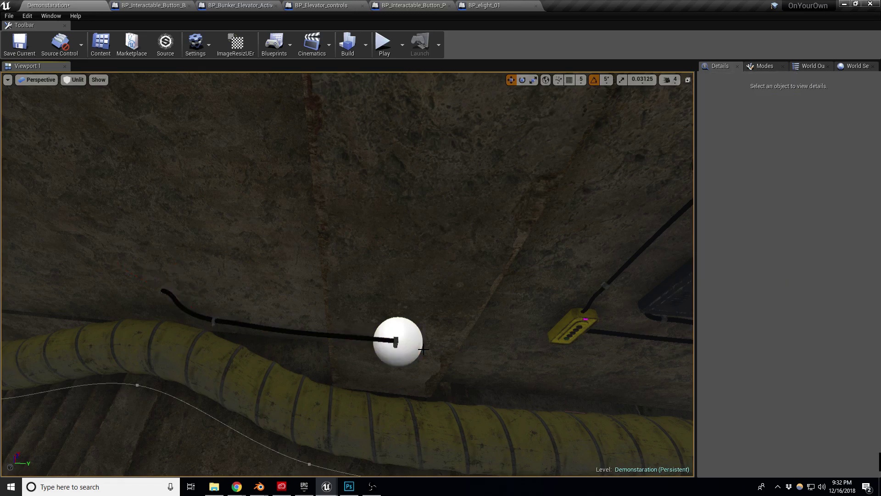
Rotate the whole spline actor to about -80° around X, -10° around Y and -92° around Z
click(398, 345)
key(e)
right_drag(399, 346, 266, 299)
key(d)
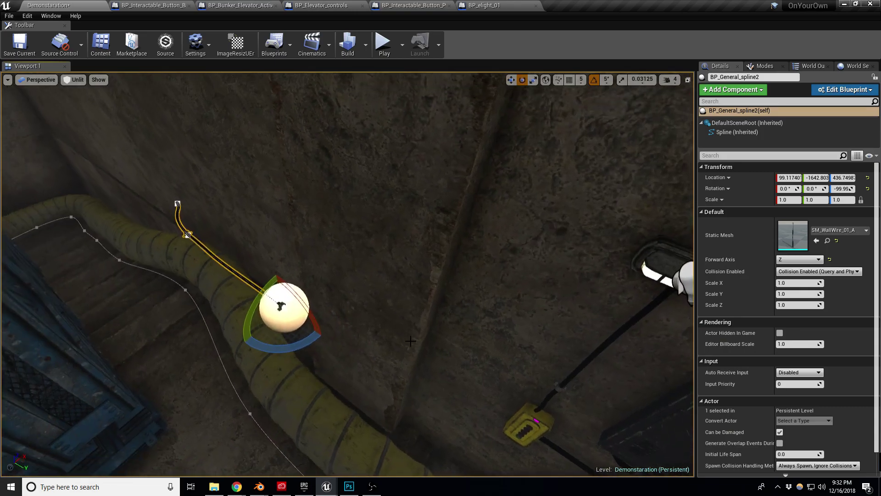
drag(255, 295, 230, 271)
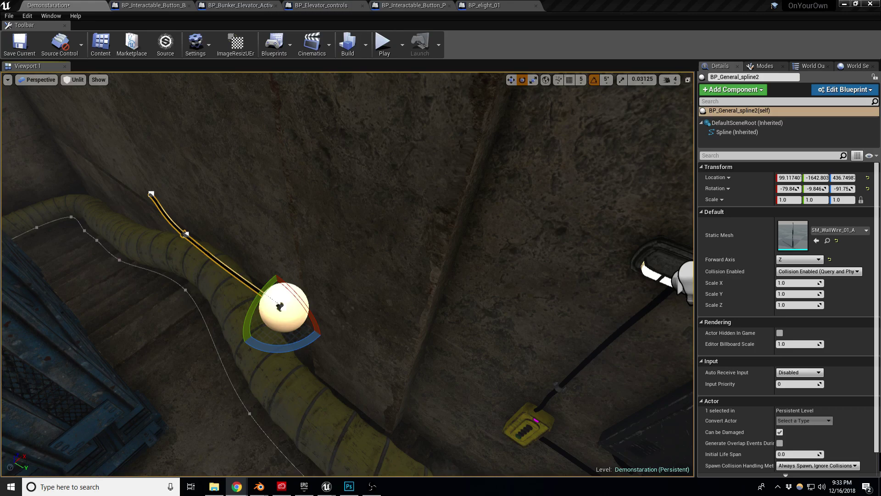
Move the spline actor up the wall until it lines up with the horizontal wire above the lamp
right_drag(321, 319, 599, 320)
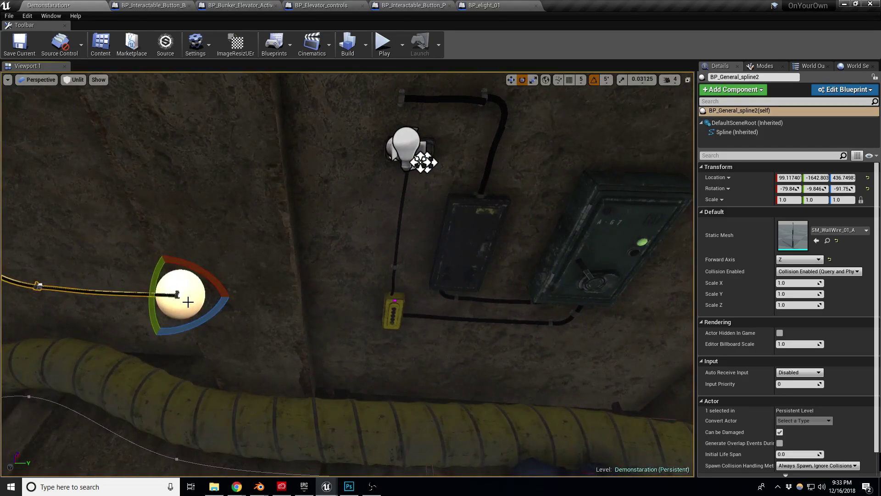
key(w)
drag(212, 299, 371, 294)
right_drag(376, 256, 312, 257)
drag(376, 256, 421, 213)
right_drag(399, 223, 470, 159)
drag(331, 261, 353, 117)
right_drag(354, 117, 391, 129)
key(w)
key(s)
Delete the horizontal wire above the lamp and slide the spline wire across to meet the corner piece
click(317, 242)
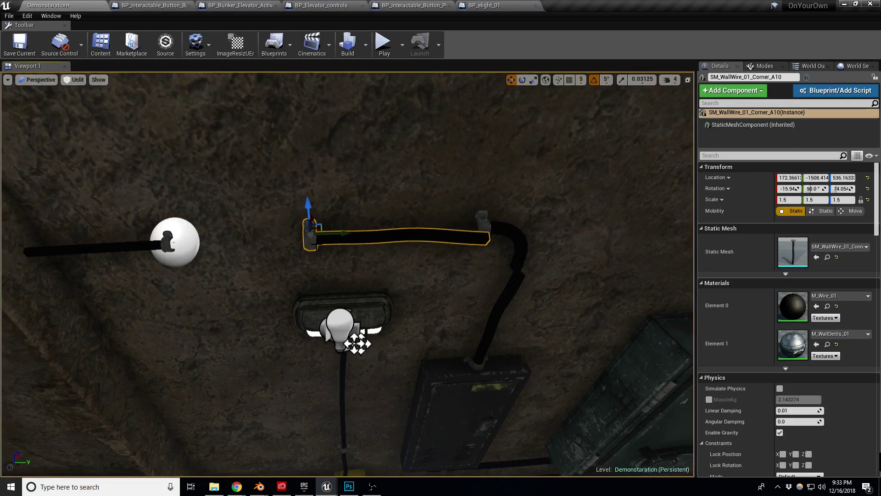
key(Delete)
key(ctrl+z)
drag(216, 238, 466, 217)
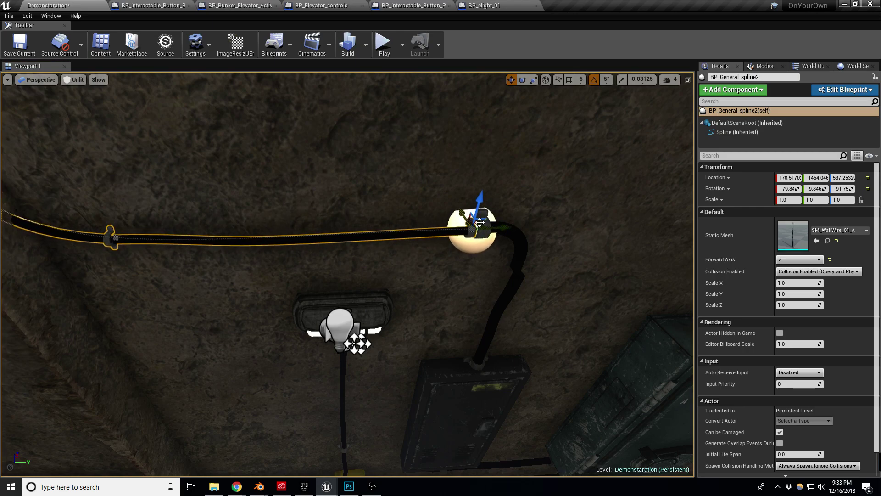
Set the spline's Scale X, Scale Y and Scale Z to 1.2
click(788, 284)
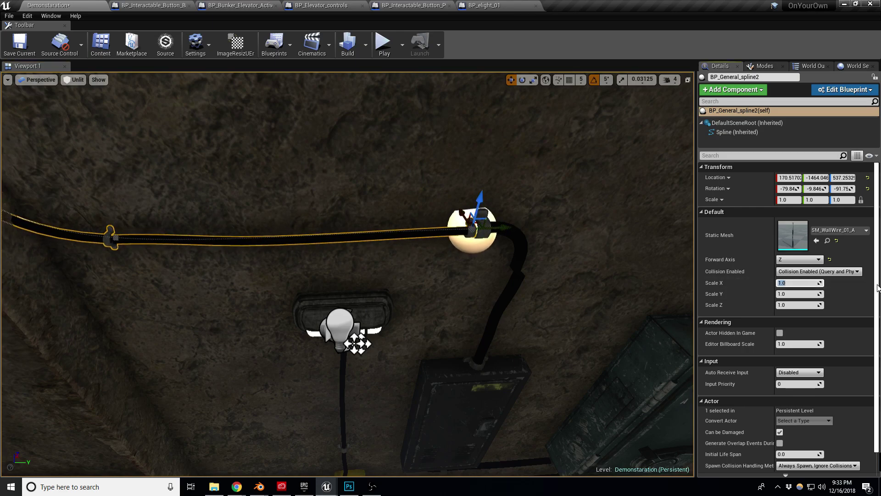
text(1.5)
key(Tab)
key(shift+Tab)
text(1.2)
key(Tab)
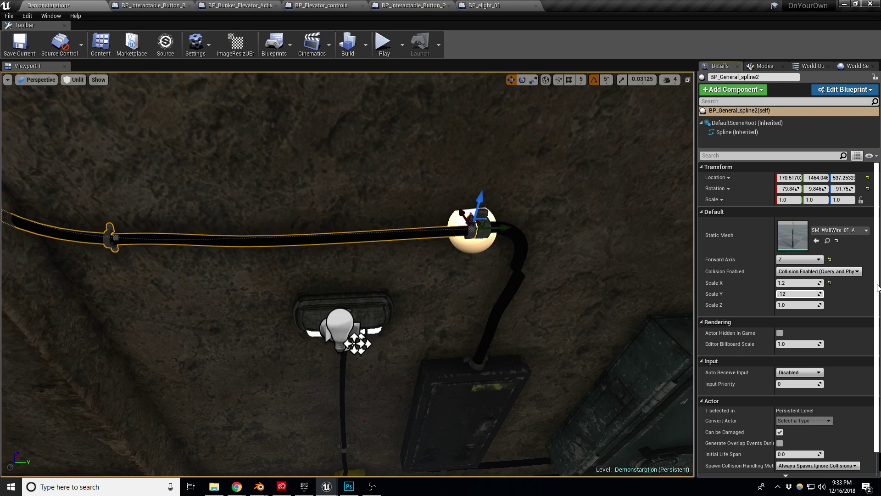
text(1.2)
key(Tab)
text(1.2)
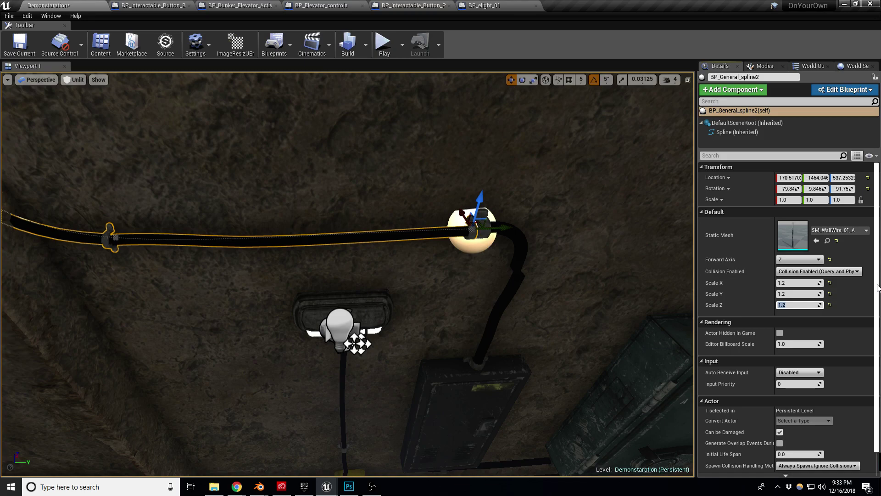
Delete the old corner piece and vertical wire, and extend the spline with an added point down to the dark wall box
click(510, 229)
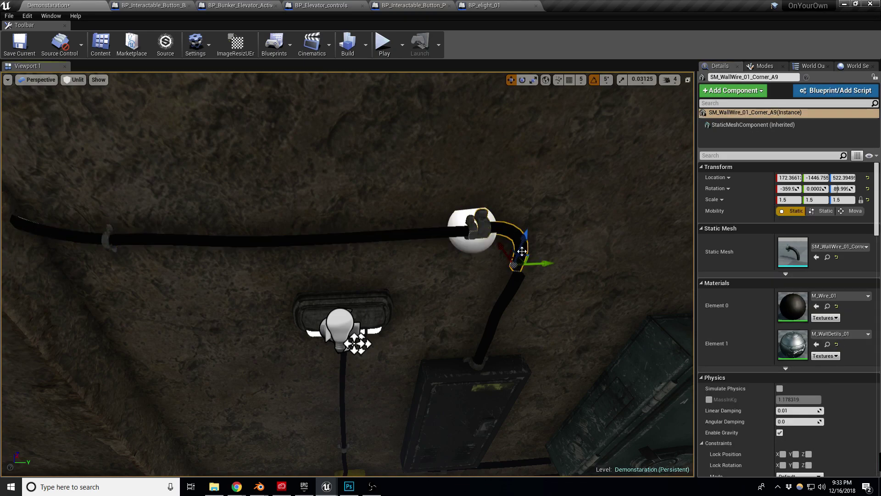
key(Delete)
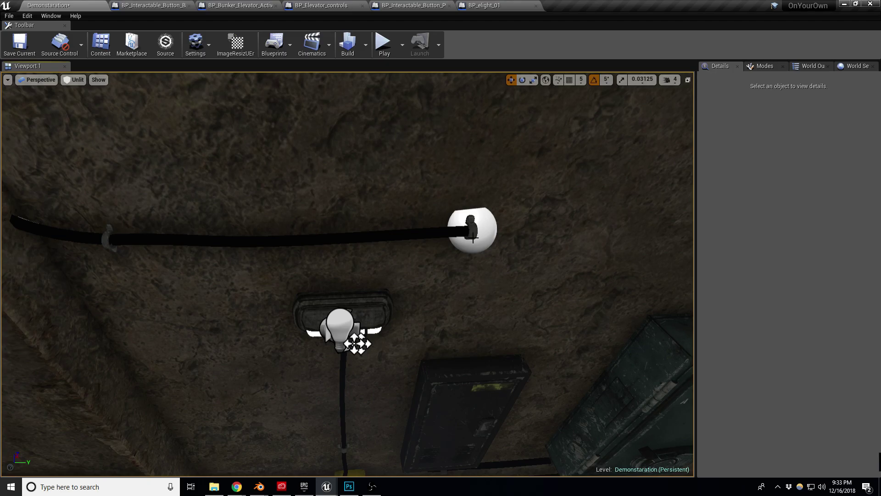
click(475, 238)
drag(479, 235, 482, 140)
click(474, 232)
click(478, 226)
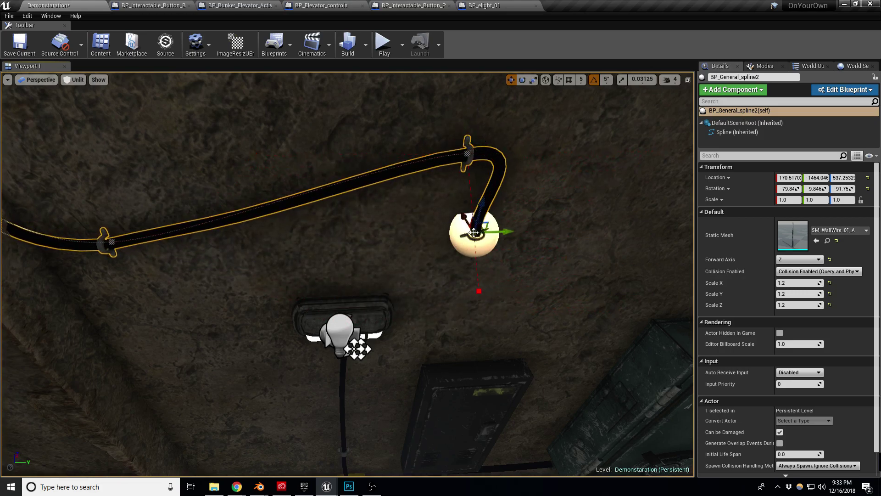
drag(478, 217, 511, 362)
Lower the spline's bend point level with the horizontal run and rotate it so the wire curves down toward the dark box
click(467, 154)
drag(472, 126, 476, 190)
drag(477, 206, 474, 219)
key(e)
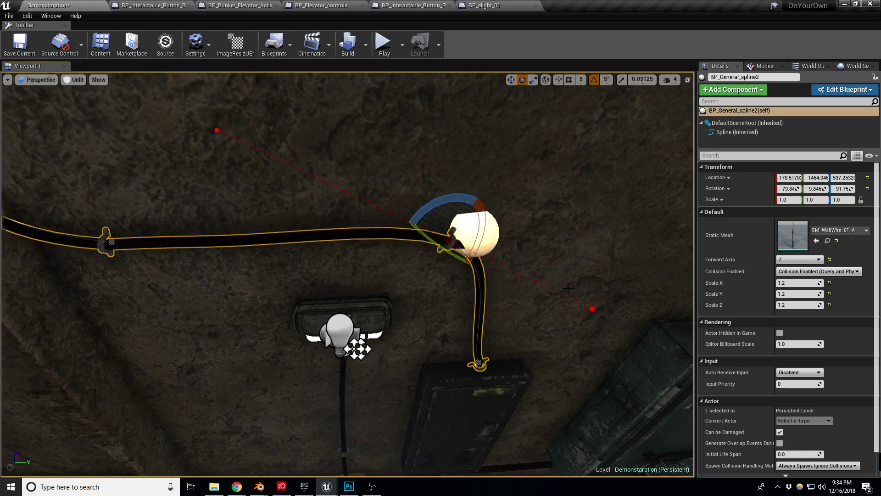
mouse_move(463, 204)
right_down()
mouse_move(453, 206)
mouse_move(461, 204)
right_up()
mouse_move(461, 193)
mouse_down()
mouse_move(444, 197)
mouse_move(463, 194)
mouse_up()
key(w)
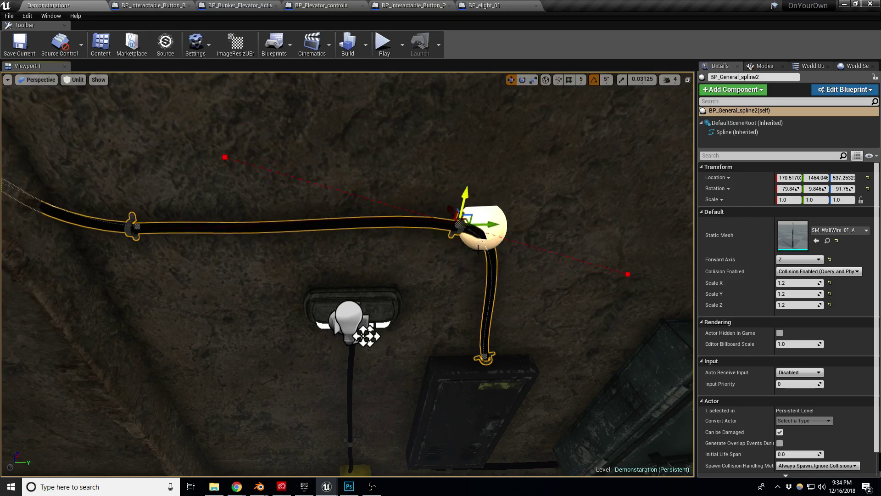
Rotate the spline's end point at the dark box so the wire enters the box's upper edge
click(485, 357)
key(e)
drag(505, 352, 501, 334)
right_drag(501, 333, 432, 298)
Move the spline's opposite end point around the wall corner so the wire continues onto the protruding pillar
right_drag(376, 247, 312, 227)
click(285, 261)
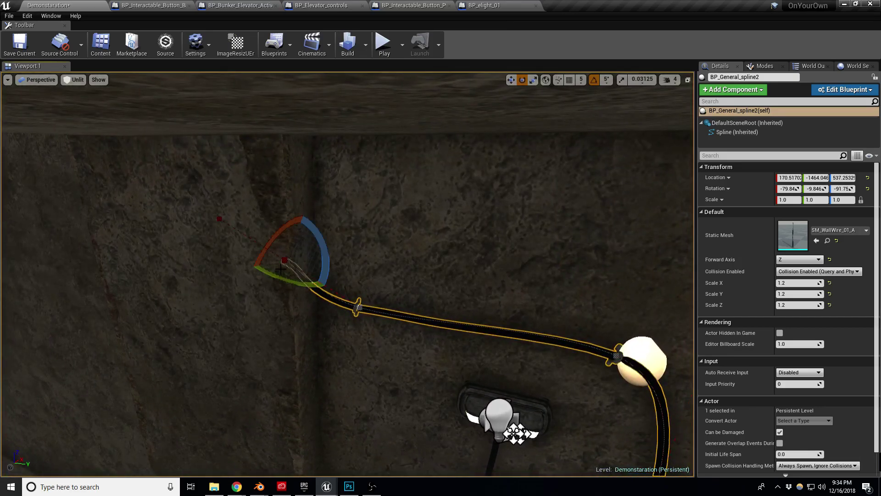
key(w)
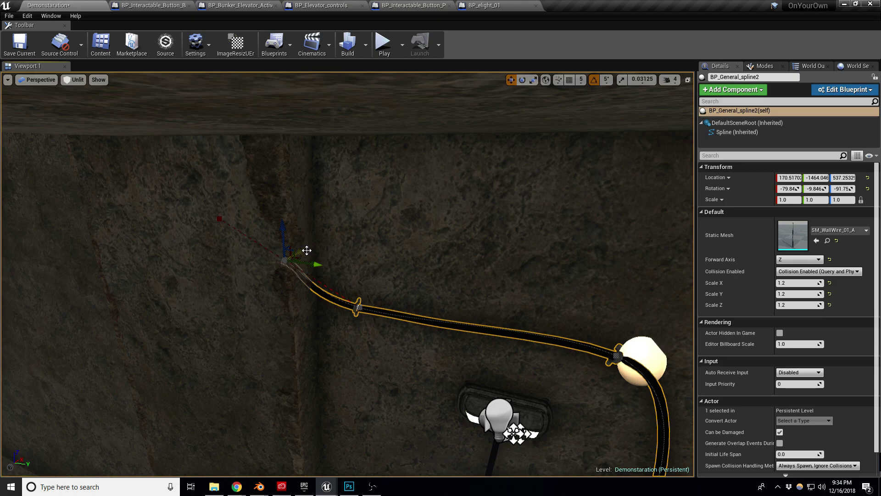
drag(303, 252, 244, 290)
mouse_move(245, 290)
right_down()
mouse_move(229, 280)
mouse_move(239, 270)
mouse_move(238, 293)
right_up()
drag(196, 326, 278, 309)
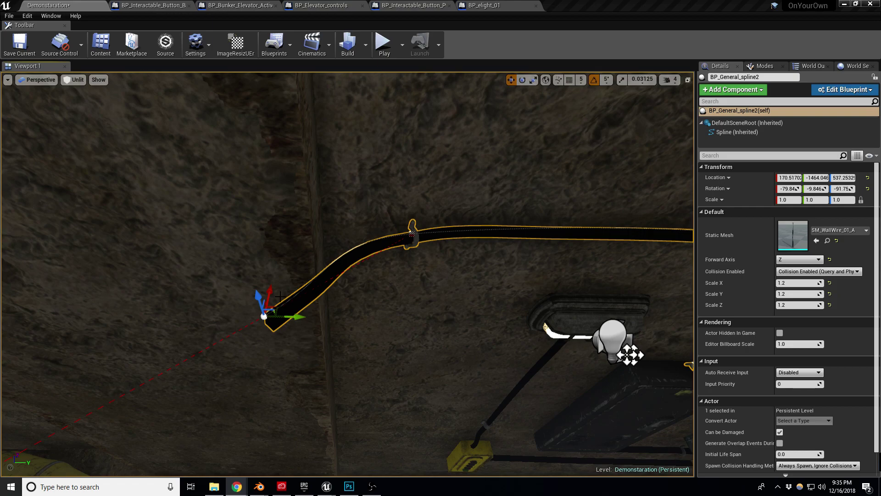
Lower the wire spline's end point where it meets the pillar's corner
right_drag(302, 259, 317, 418)
right_drag(311, 264, 395, 258)
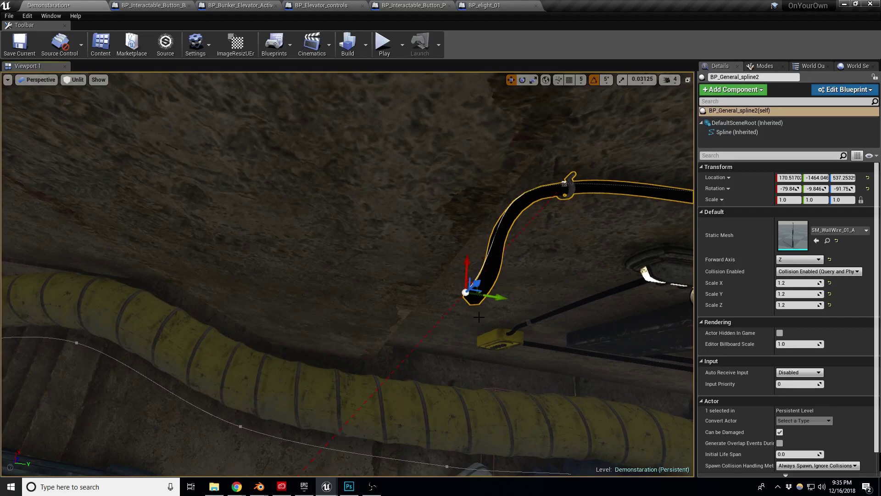
right_drag(432, 315, 477, 313)
right_drag(402, 306, 402, 186)
drag(359, 240, 359, 269)
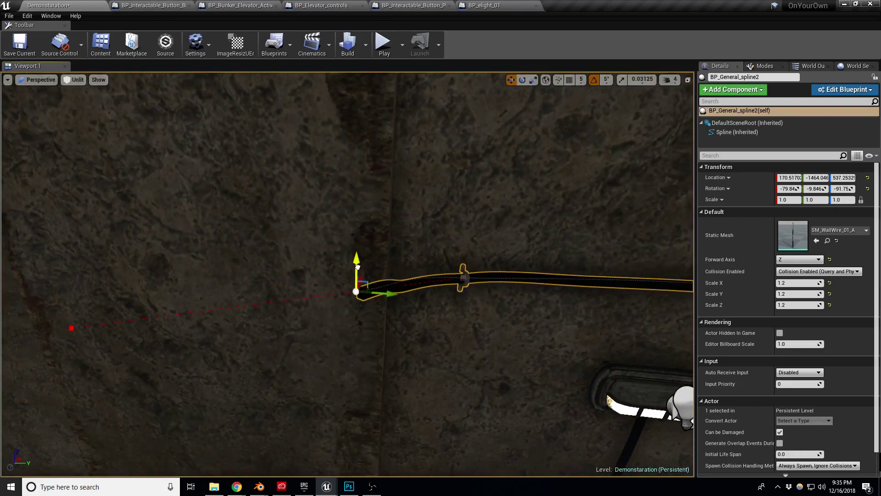
Rotate the spline's end point by 55 degrees and raise it so the wire levels out onto the pillar face
right_drag(359, 269, 358, 243)
right_drag(388, 294, 388, 322)
key(e)
drag(374, 326, 373, 345)
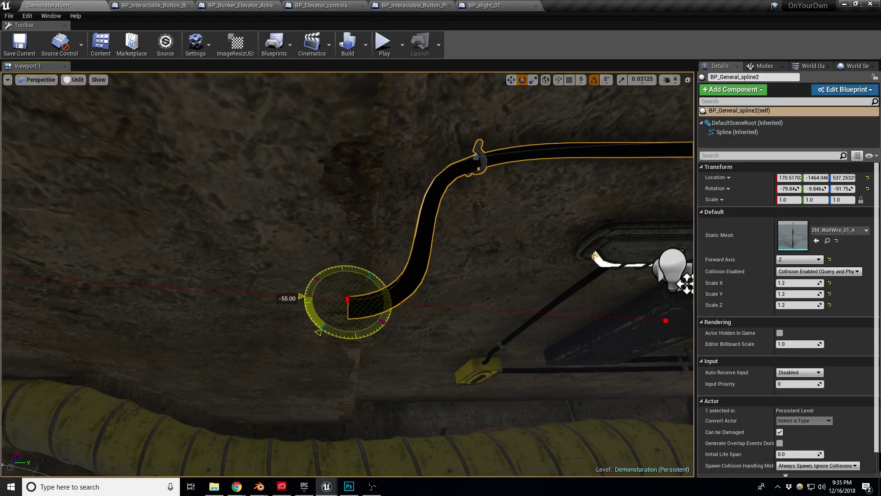
key(w)
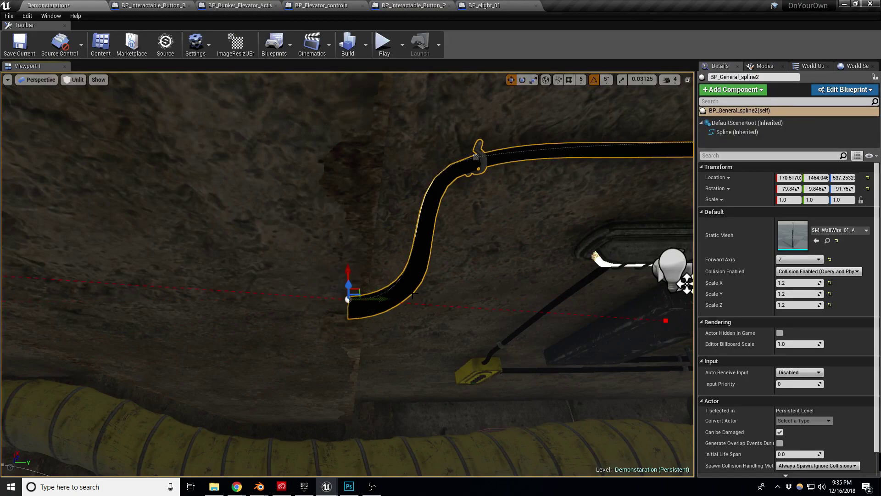
drag(360, 293, 349, 203)
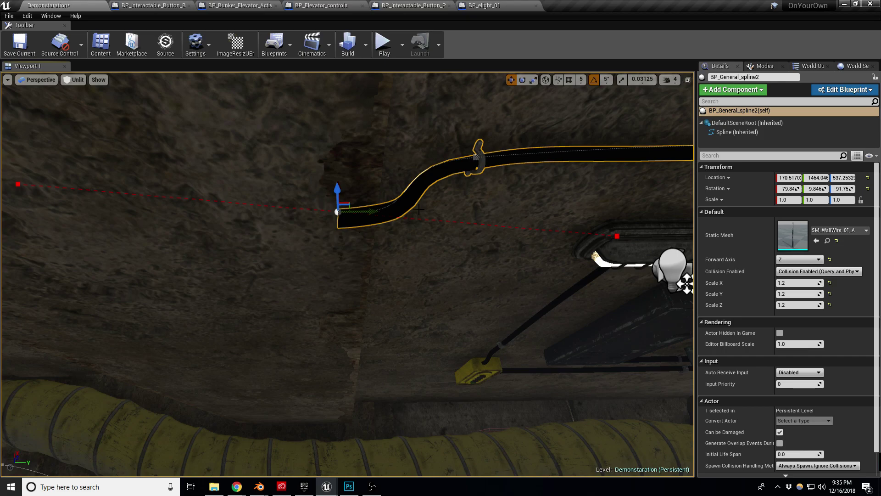
Add a spline point by extending the end along the pillar face, and move it farther along the wall
alt+drag(367, 212, 72, 197)
mouse_move(73, 197)
right_down()
mouse_move(9, 195)
mouse_move(10, 184)
mouse_move(131, 188)
mouse_move(60, 188)
right_up()
scroll(198, 214, down, 6)
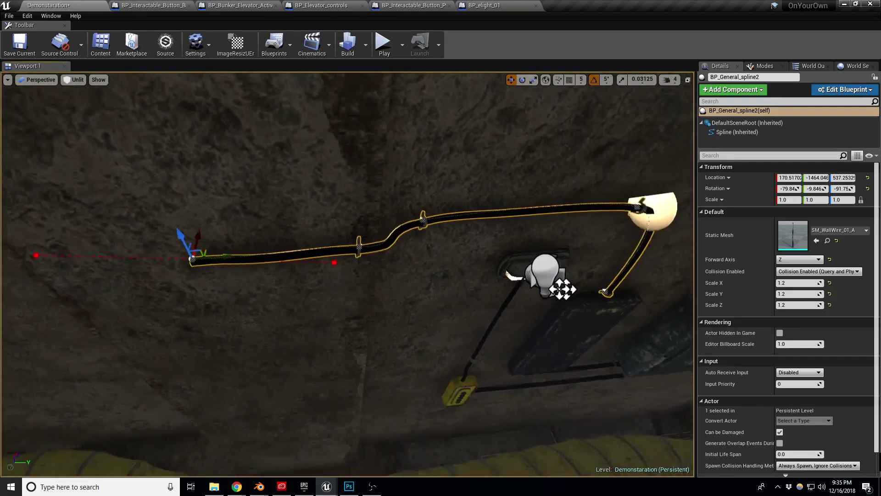
drag(239, 258, 157, 245)
right_drag(158, 246, 120, 253)
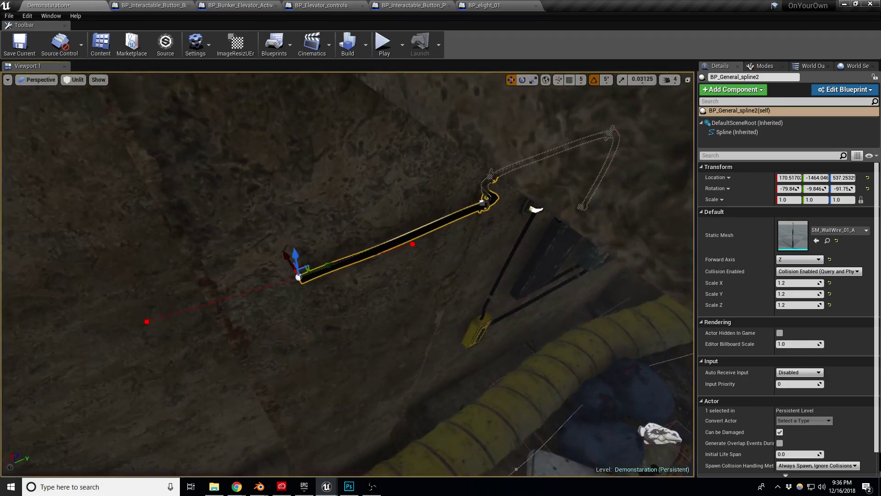
Add spline points at the pillar's far edge and around it, and nudge the edge point closer to the corner
alt+drag(331, 264, 223, 306)
right_drag(223, 306, 275, 294)
alt+drag(305, 293, 153, 233)
click(325, 301)
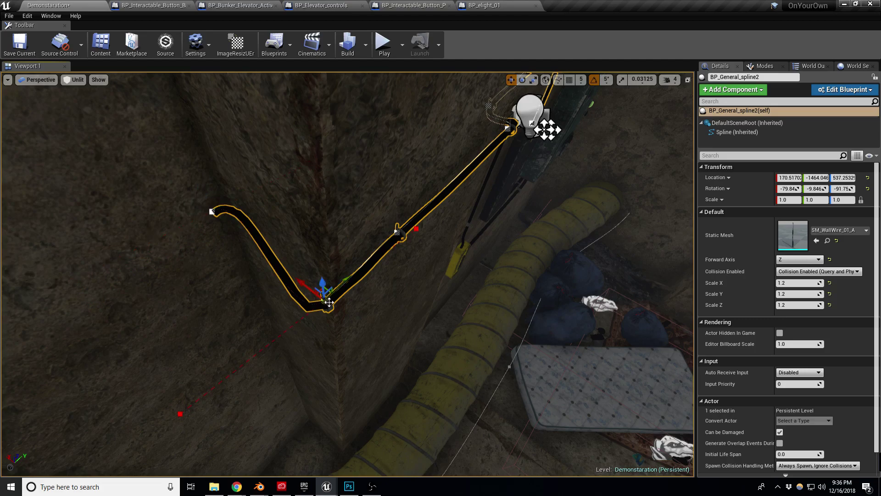
drag(325, 301, 340, 287)
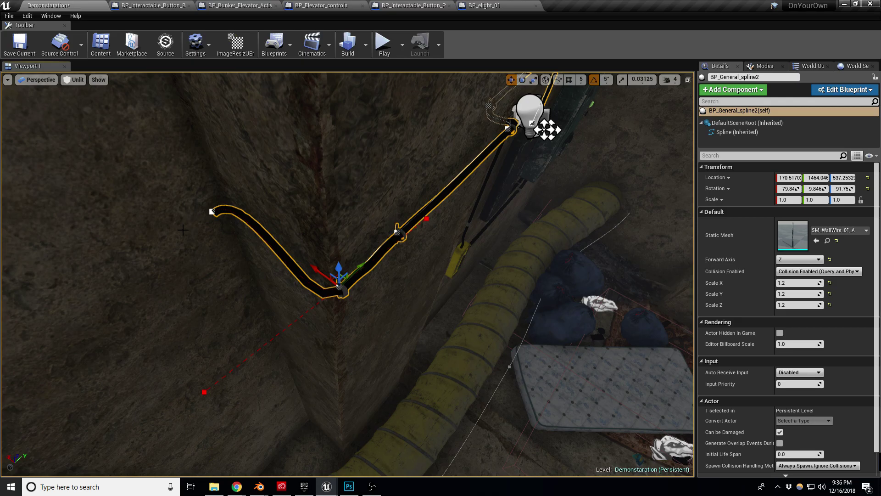
Reposition the end point beyond the pillar edge and slide the middle point along the pillar face
click(212, 212)
drag(247, 196, 267, 229)
right_drag(266, 229, 249, 238)
click(215, 222)
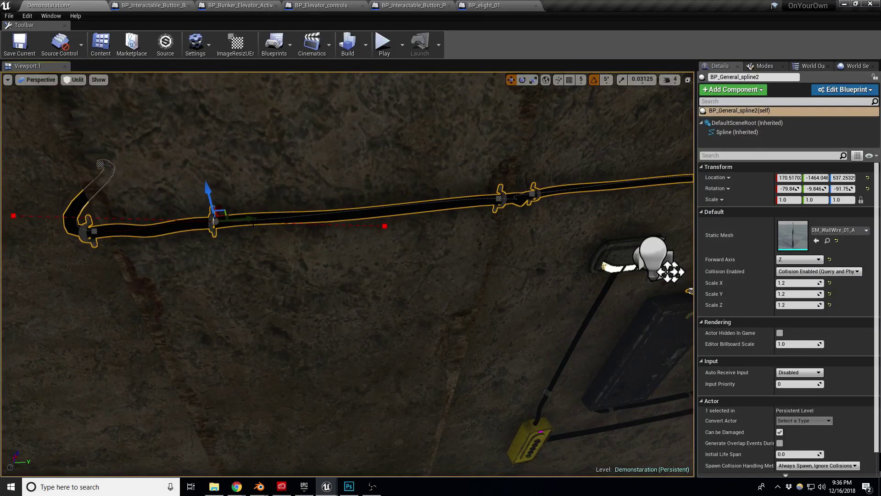
drag(229, 216, 329, 215)
mouse_move(328, 215)
right_down()
mouse_move(247, 213)
mouse_move(317, 212)
mouse_move(271, 192)
mouse_move(323, 214)
right_up()
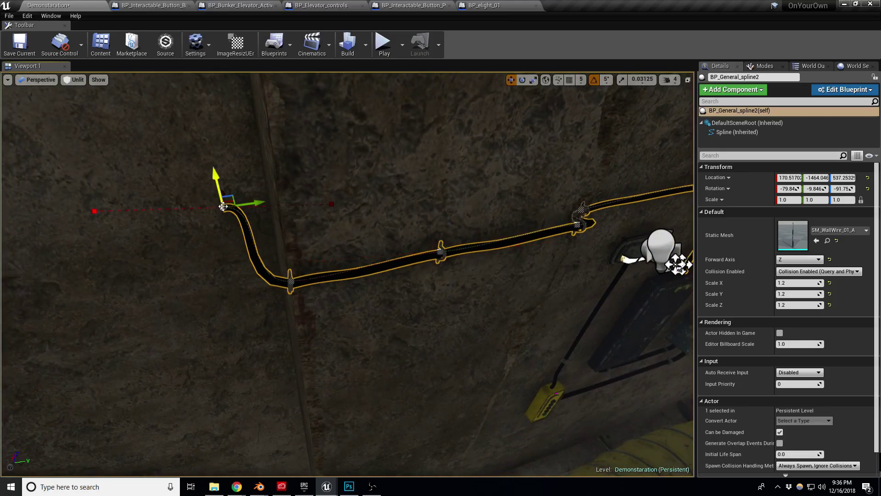
Extend the spline with two more points along the recessed wall beyond the pillar
click(222, 207)
key(f)
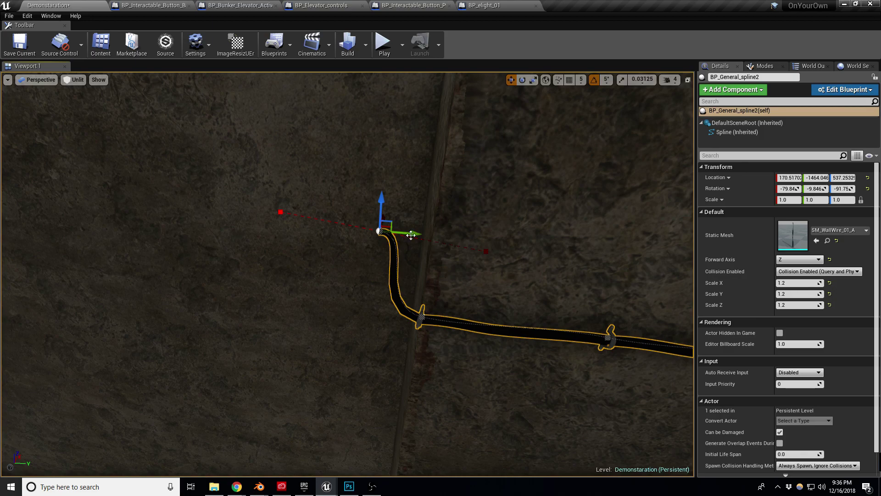
alt+drag(390, 224, 164, 232)
mouse_move(277, 234)
right_down()
mouse_move(207, 229)
mouse_move(288, 234)
right_up()
key(w)
key(s)
key(s)
alt+drag(389, 257, 164, 269)
right_drag(164, 269, 158, 271)
key(w)
right_drag(438, 290, 438, 290)
key(s)
Rotate the new recessed-wall point and the spline's end point so the wire follows the wall smoothly
click(395, 278)
key(e)
drag(434, 248, 424, 268)
middle_drag(332, 268, 202, 277)
right_drag(385, 262, 386, 261)
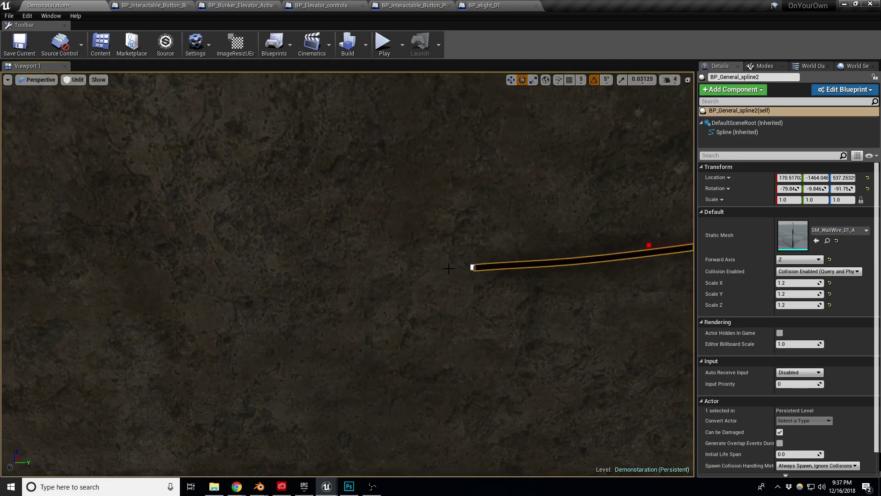
click(472, 268)
drag(500, 260, 470, 256)
right_drag(486, 252, 555, 248)
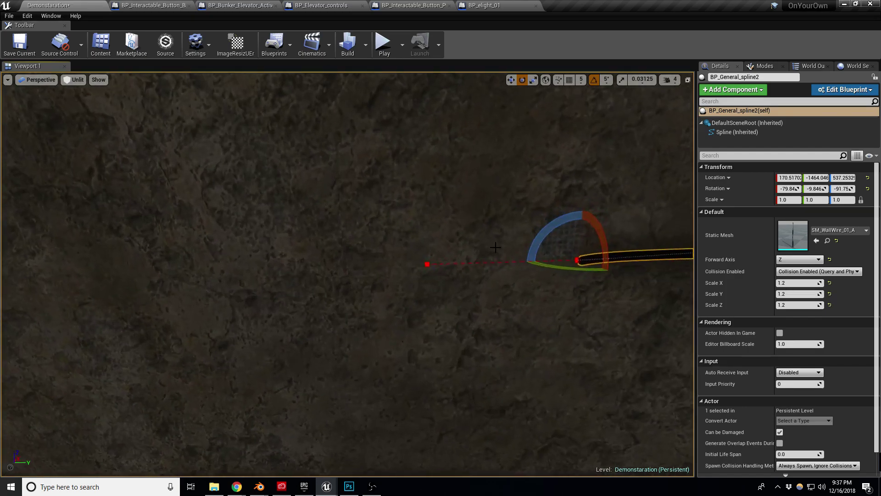
Continue the wire along the long wall by adding two spline points beyond the current end
key(w)
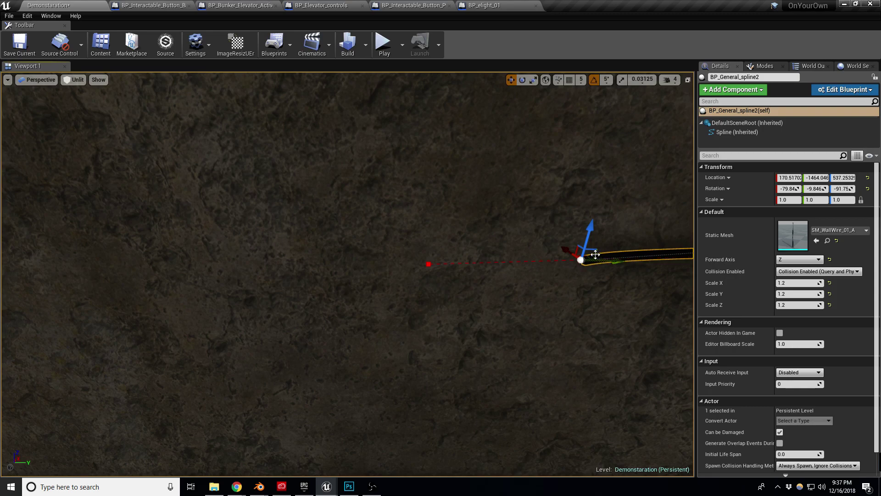
alt+drag(595, 253, 282, 289)
right_drag(282, 289, 383, 289)
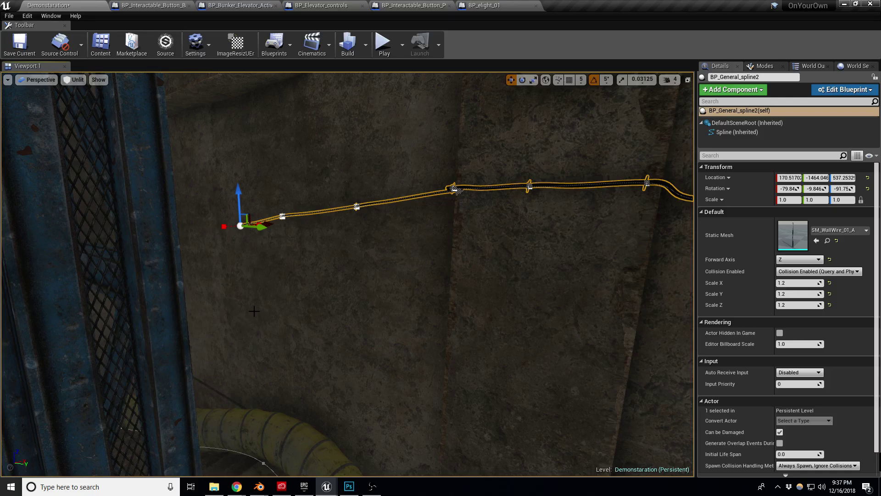
mouse_move(319, 240)
right_down()
mouse_move(198, 257)
mouse_move(310, 239)
right_up()
mouse_move(459, 212)
alt+mouse_down()
mouse_move(320, 220)
mouse_move(264, 250)
mouse_move(272, 258)
alt+mouse_up()
right_drag(272, 251, 273, 231)
right_drag(324, 265, 323, 265)
mouse_move(375, 299)
right_down()
mouse_move(349, 296)
mouse_move(361, 298)
right_up()
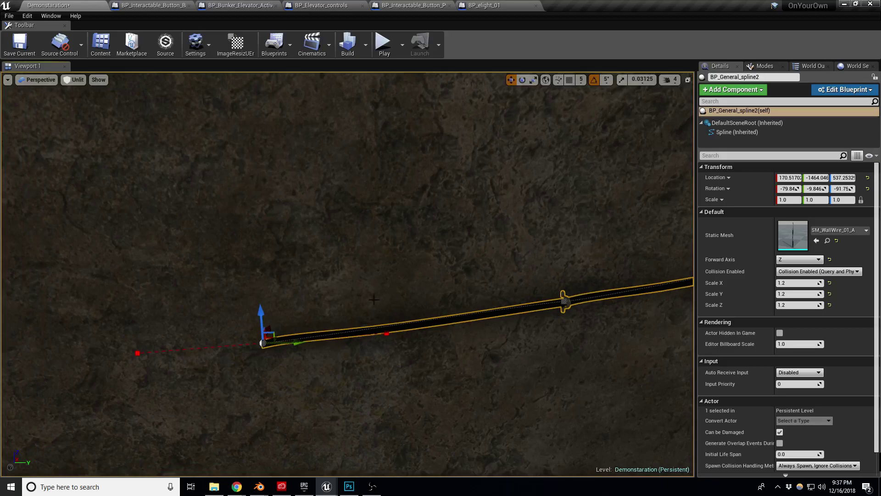
Carry the spline farther along the long wall toward the room corner, adding another point at its end
drag(274, 333, 65, 359)
right_drag(65, 358, 33, 353)
key(w)
right_drag(144, 323, 85, 327)
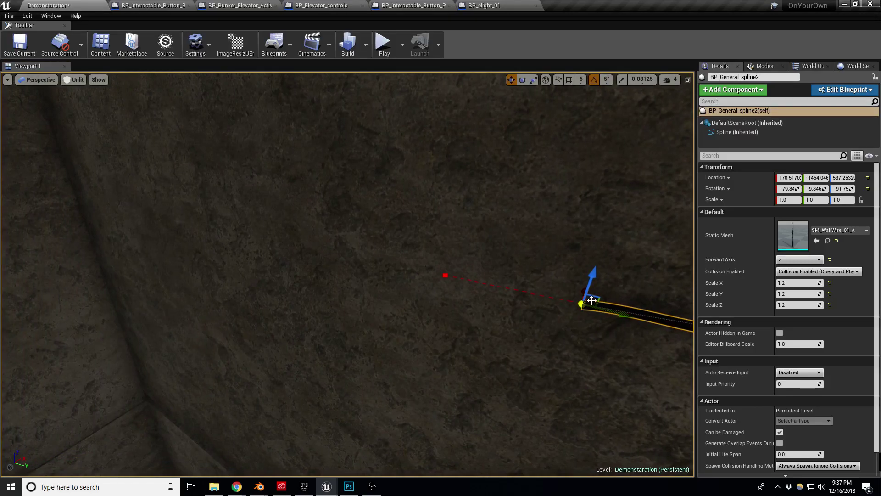
alt+drag(582, 303, 369, 272)
right_drag(368, 273, 347, 266)
key(w)
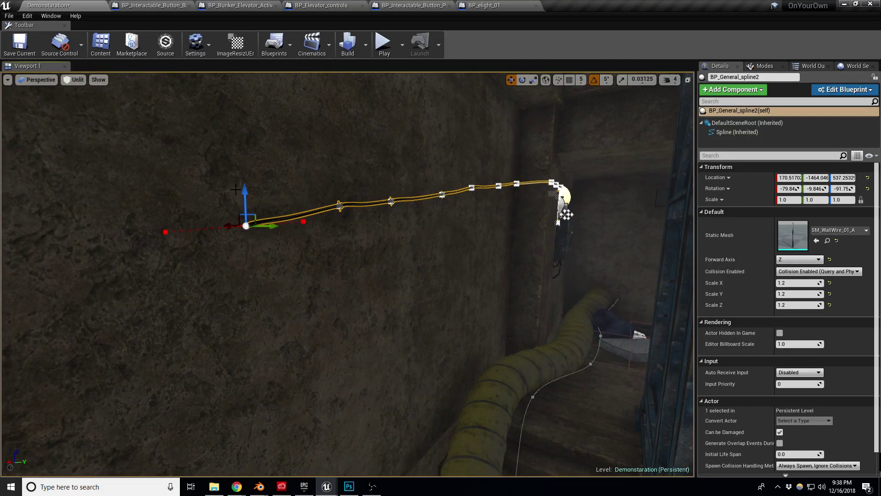
Lower the spline's last three points so the wire slopes gradually down along the long wall
drag(247, 201, 245, 243)
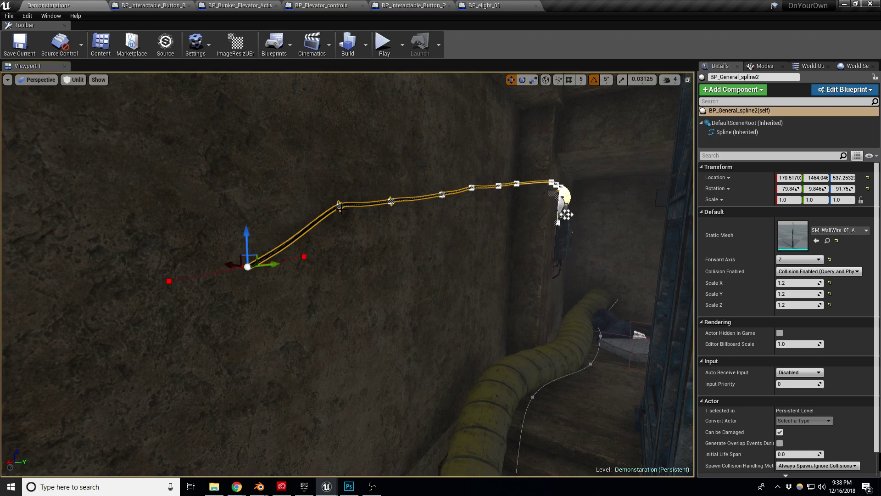
drag(340, 184, 338, 212)
click(391, 201)
drag(392, 178, 393, 192)
right_drag(566, 214, 517, 206)
key(w)
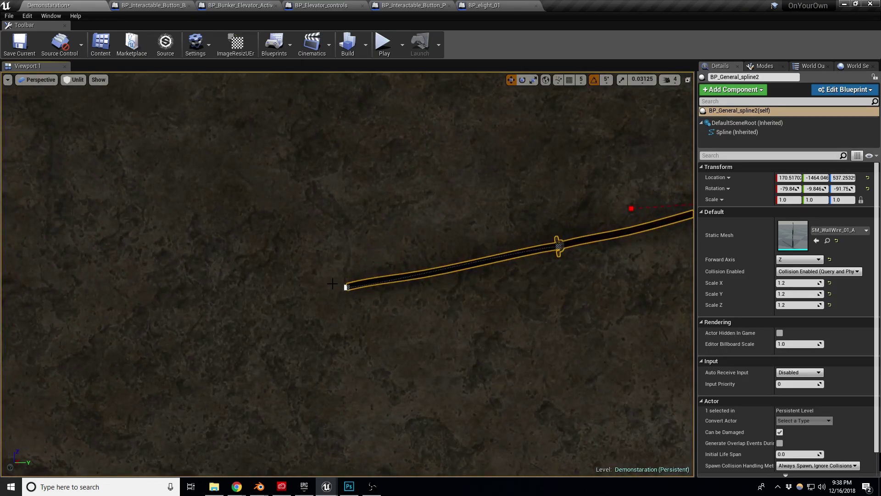
Extend the wire from its end point to just short of the room corner
click(346, 287)
right_drag(533, 261, 482, 252)
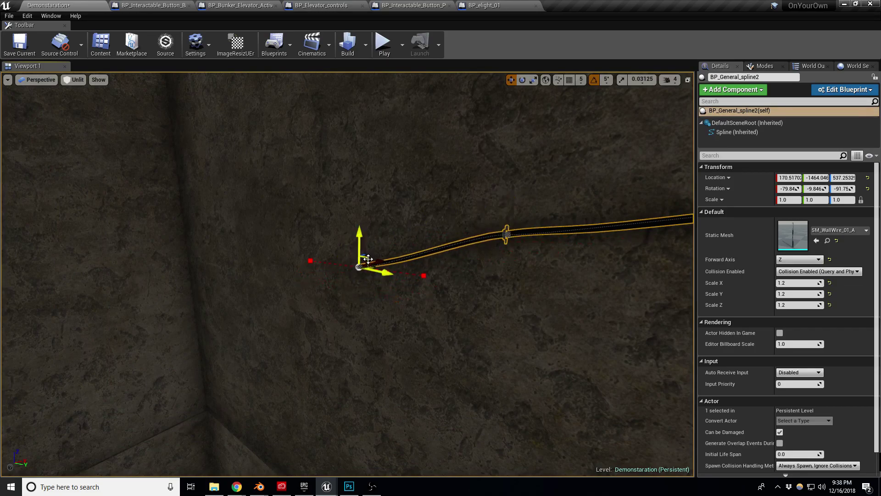
mouse_move(262, 284)
mouse_down()
mouse_move(246, 283)
mouse_move(256, 282)
mouse_up()
right_drag(257, 282, 197, 248)
key(w)
key(w)
key(w)
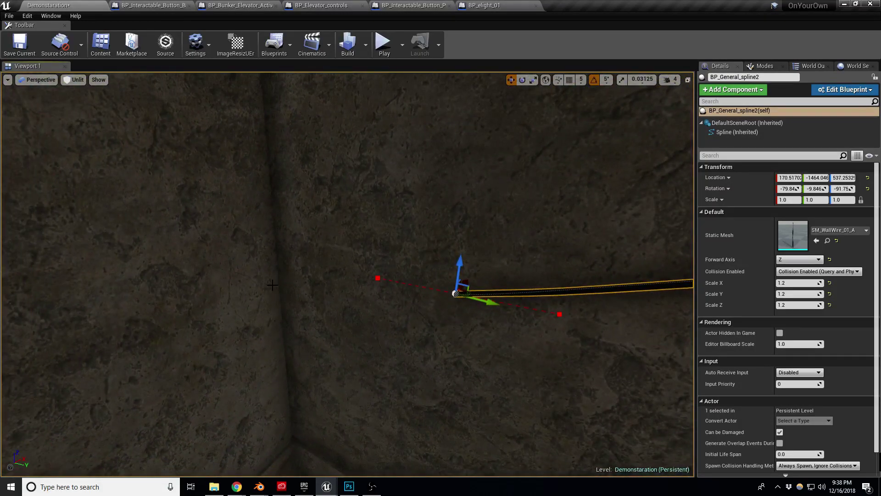
Add spline points at the room corner and around it so the wire continues onto the adjacent wall
right_drag(228, 309, 229, 337)
right_drag(488, 258, 488, 258)
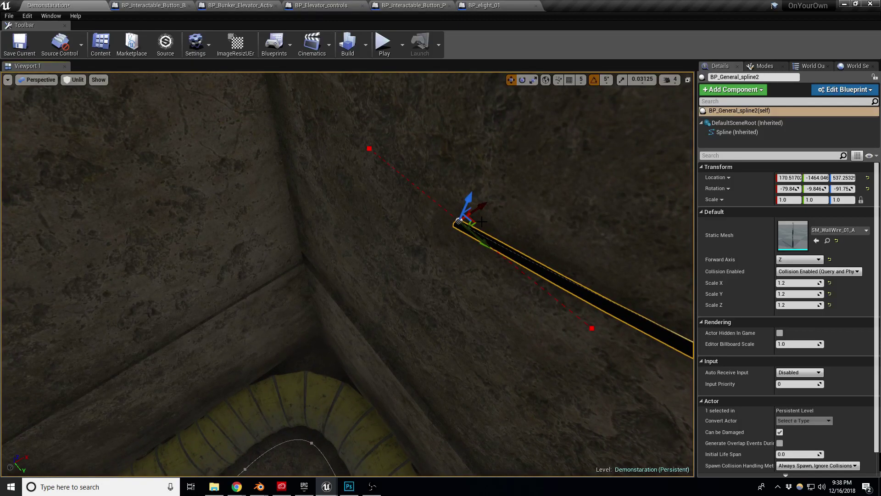
alt+drag(462, 214, 331, 169)
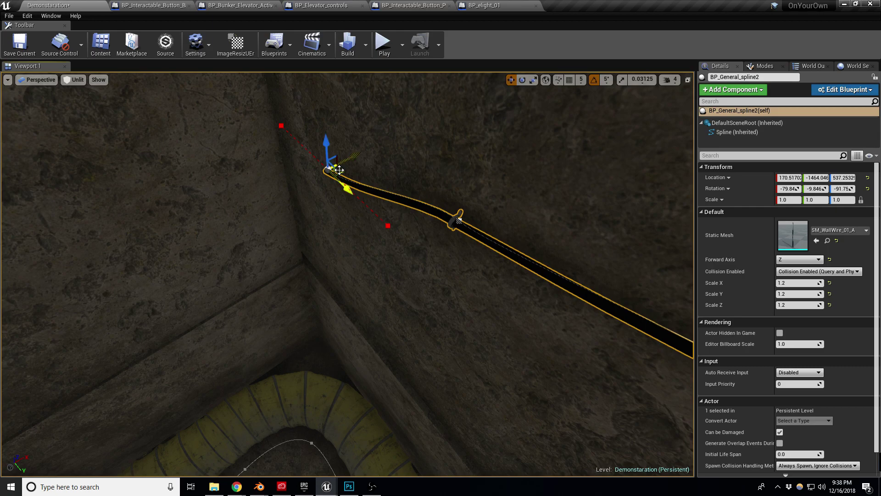
alt+drag(339, 170, 193, 282)
key(e)
right_drag(147, 262, 145, 295)
key(w)
drag(336, 277, 212, 330)
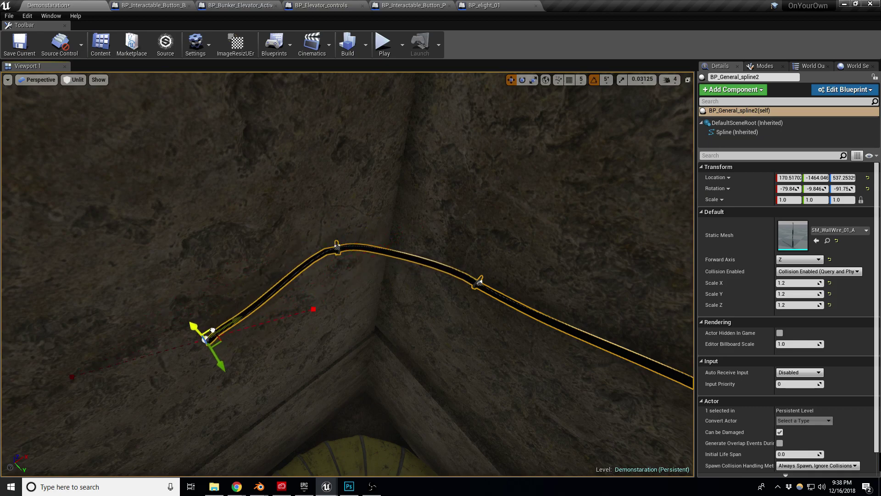
Rotate the spline point just past the room corner so the wire aligns with the adjacent wall
mouse_move(269, 309)
right_down()
mouse_move(289, 293)
mouse_move(276, 303)
right_up()
key(w)
click(274, 262)
mouse_move(274, 262)
right_down()
mouse_move(280, 276)
mouse_move(270, 266)
right_up()
key(s)
key(e)
drag(316, 285, 309, 290)
Fine-tune the rotation of the clamp point past the corner, finishing with a 10-degree turn to flatten the wire
right_drag(310, 290, 334, 311)
key(w)
key(s)
click(398, 217)
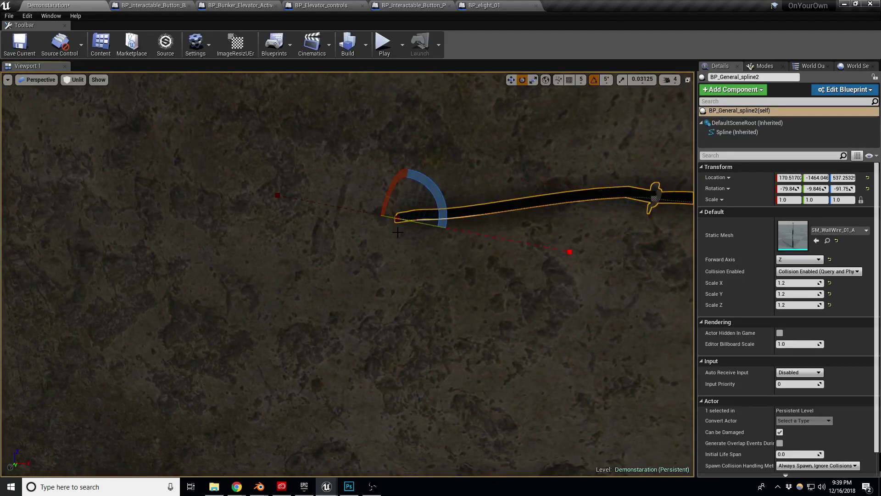
mouse_move(486, 246)
right_down()
mouse_move(458, 252)
mouse_move(486, 246)
right_up()
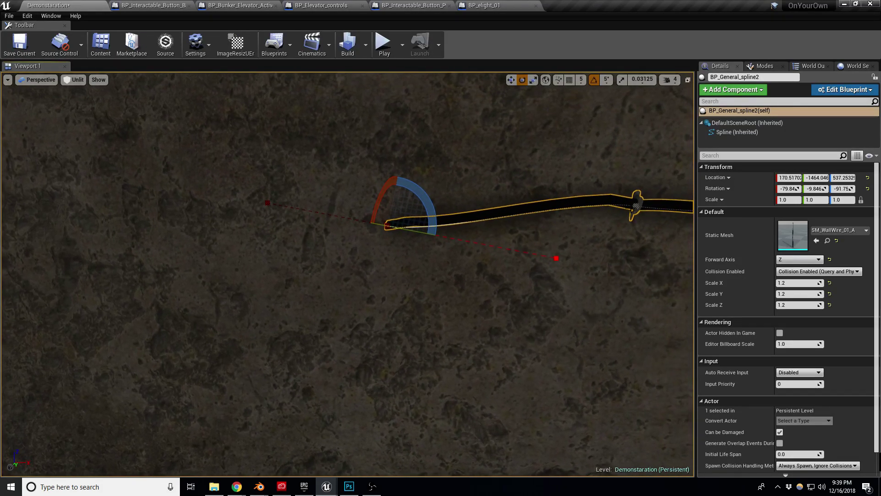
click(636, 206)
drag(593, 218, 578, 231)
drag(653, 214, 654, 221)
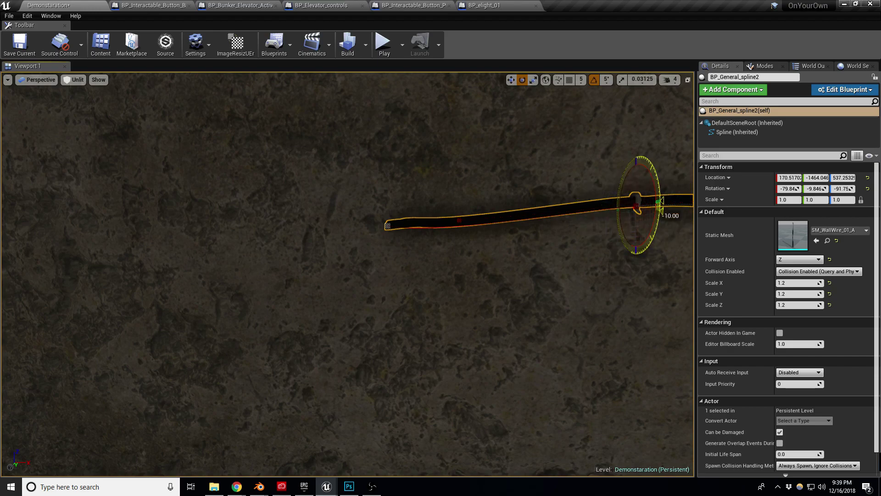
Lower the clamp point's tangent handle beside the room corner to smooth the bend
right_drag(566, 198, 603, 202)
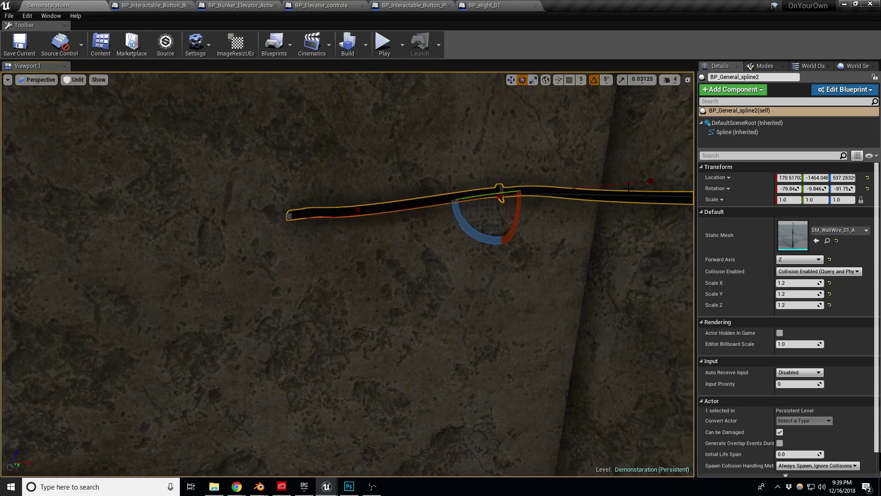
click(652, 181)
key(w)
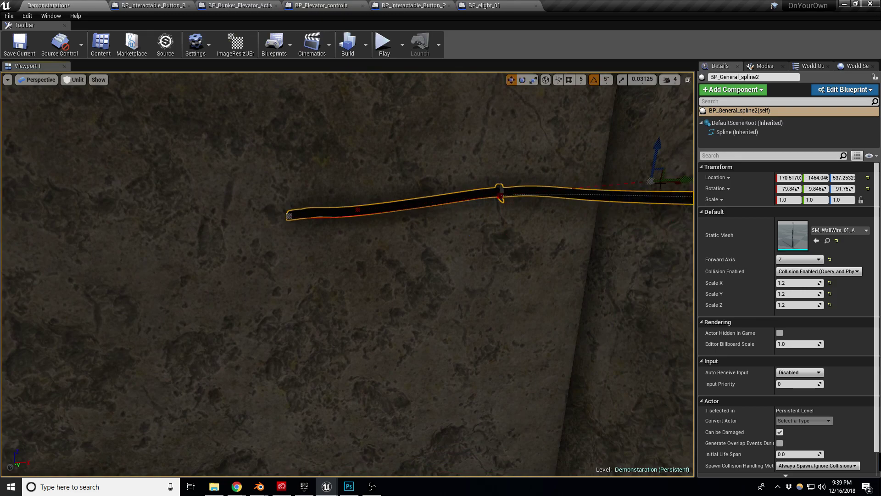
drag(657, 148, 658, 191)
right_drag(647, 231, 654, 202)
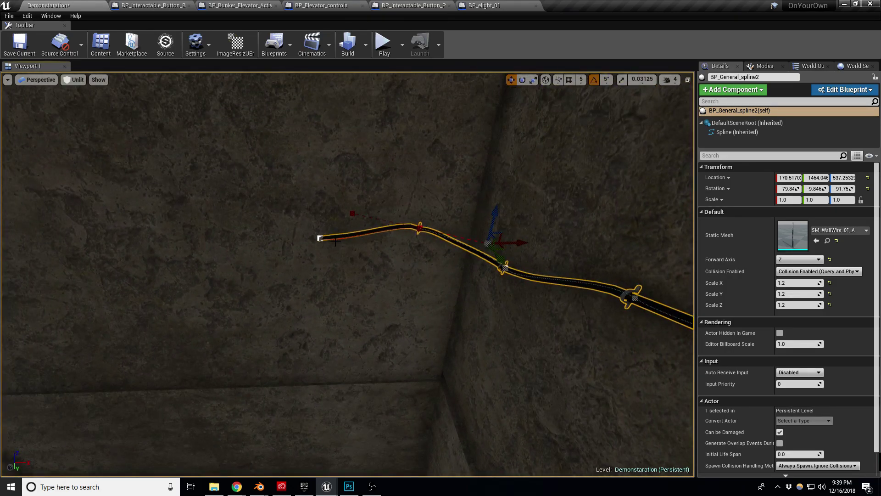
Add another spline point farther along the adjacent wall and rotate the preceding point by -5 degrees
right_drag(374, 233, 328, 233)
alt+drag(372, 233, 252, 259)
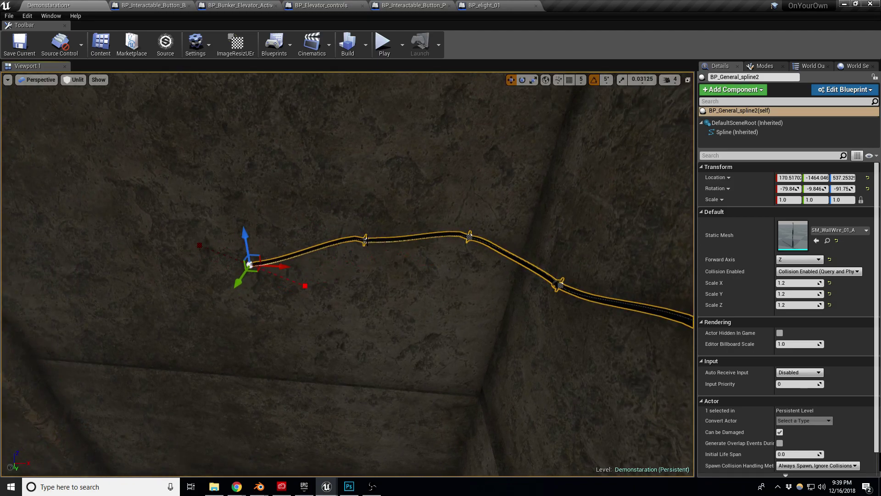
right_drag(382, 246, 363, 207)
key(w)
key(s)
key(e)
mouse_move(406, 275)
mouse_down()
mouse_move(369, 269)
mouse_move(403, 261)
mouse_move(441, 267)
mouse_move(418, 273)
mouse_up()
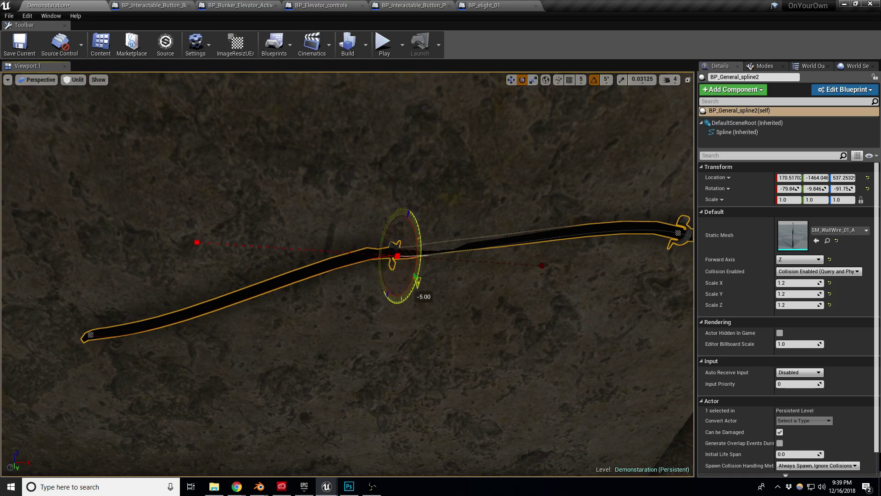
drag(418, 275, 418, 270)
key(s)
right_drag(418, 270, 597, 248)
key(f)
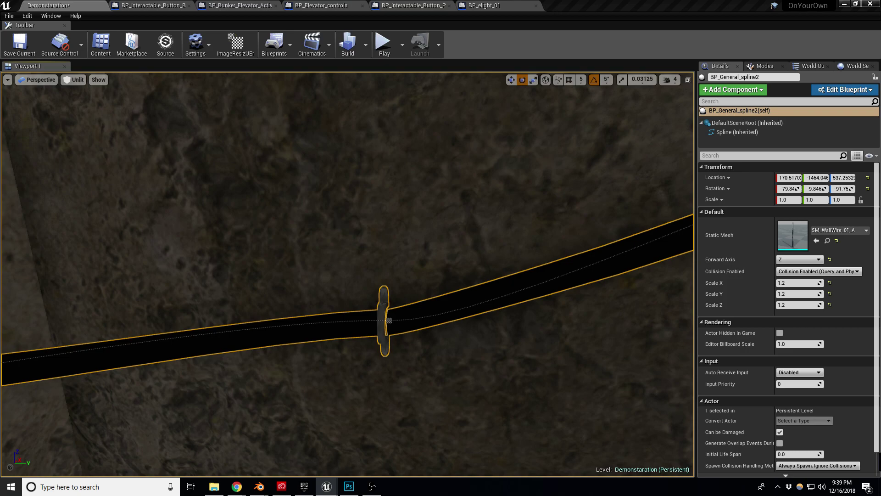
Reposition the wire's end point along the wall past the last clamp to even out its slope
key(s)
key(d)
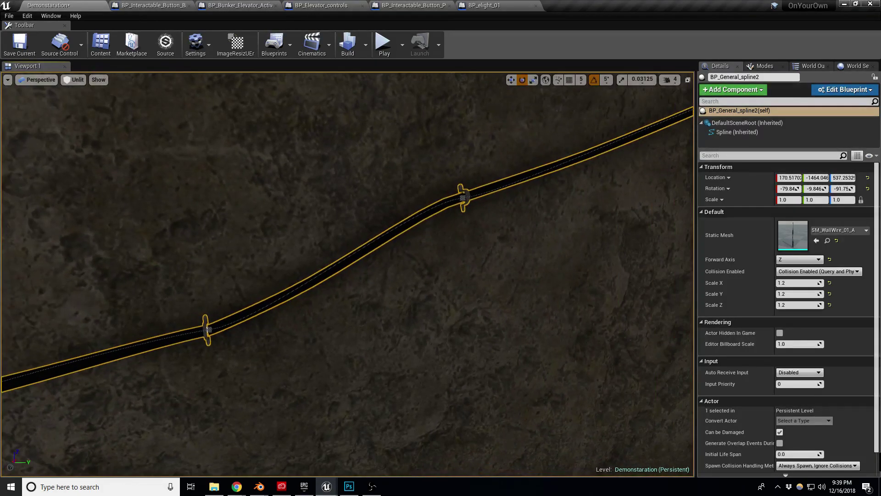
right_drag(348, 274, 132, 287)
key(w)
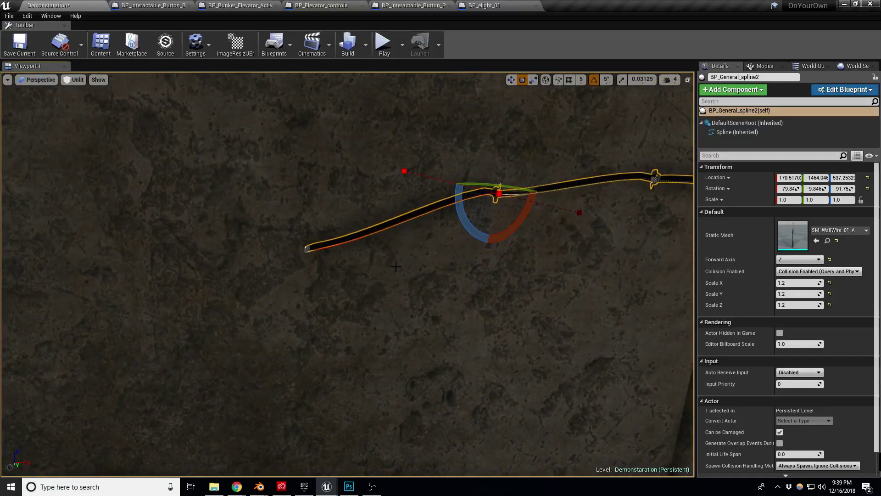
click(308, 249)
right_drag(307, 249, 278, 289)
key(w)
key(s)
key(w)
key(s)
drag(401, 239, 452, 280)
right_drag(467, 301, 418, 257)
key(w)
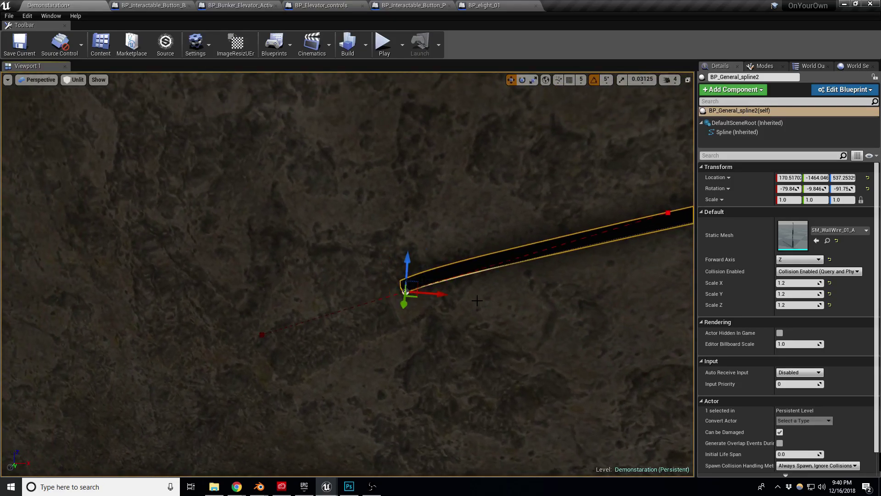
Extend the wire with another spline point farther along the wall and reselect the preceding point
alt+drag(417, 283, 176, 377)
click(406, 291)
right_drag(406, 299, 402, 279)
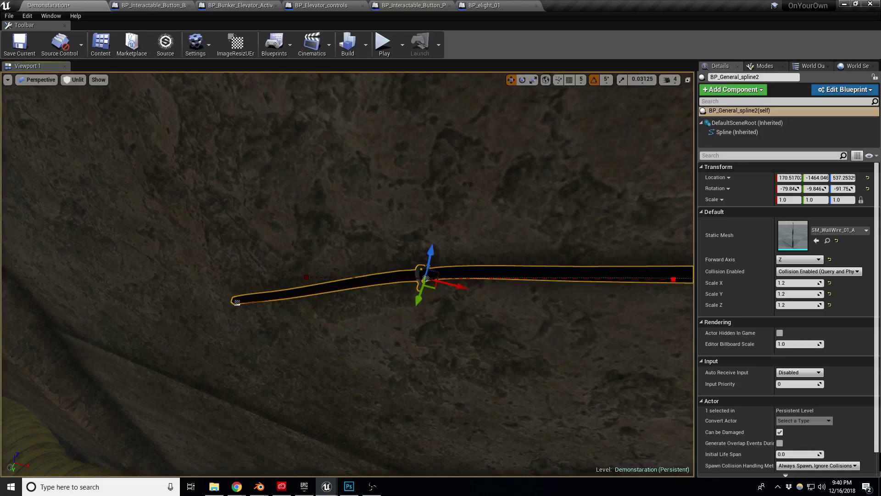
Try X and Y as the wire mesh's forward axis and return it to Z
click(814, 262)
click(797, 268)
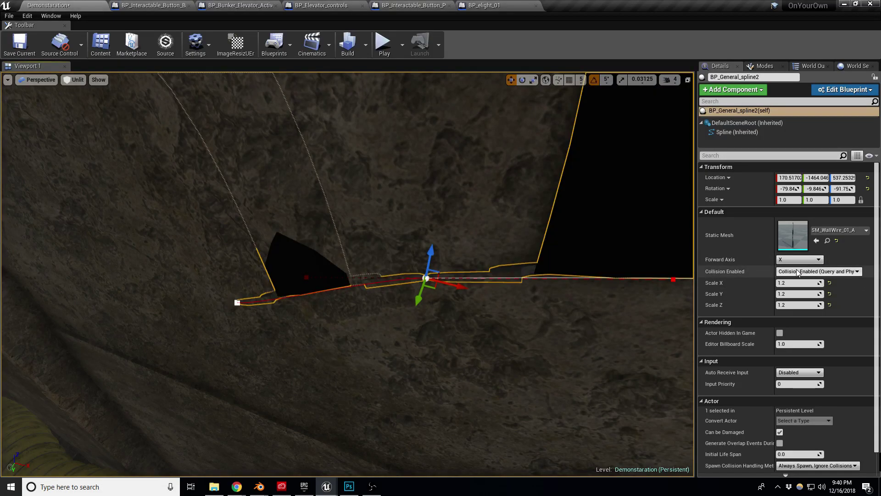
click(799, 260)
click(800, 274)
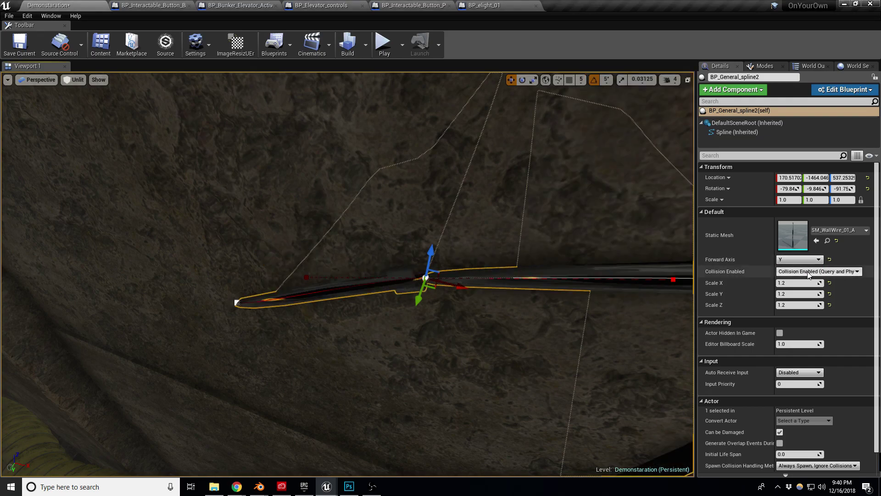
click(819, 261)
click(795, 279)
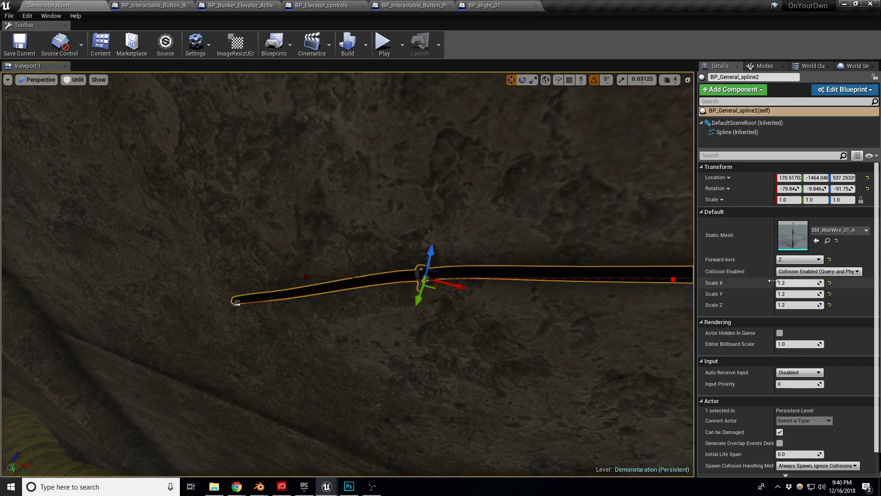
Add a spline point beyond the wire's end, continuing its downward slope toward the stairway
key(w)
right_drag(545, 263, 551, 209)
key(s)
key(s)
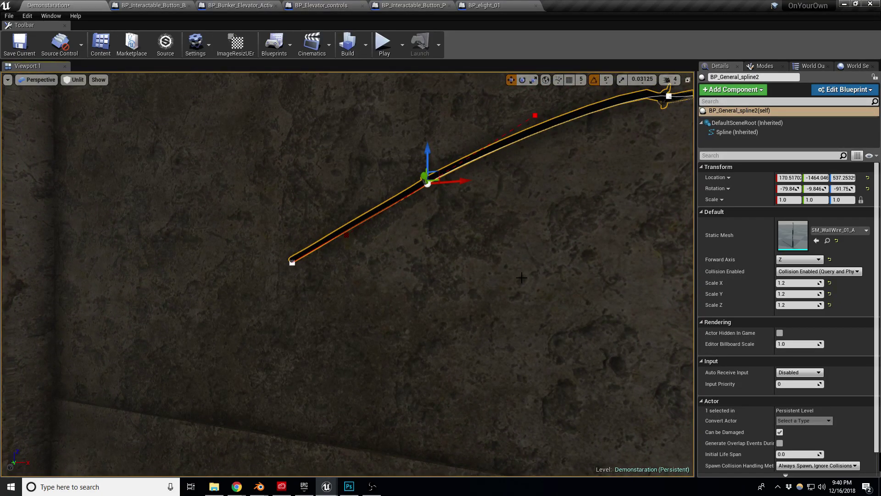
right_drag(498, 264, 468, 254)
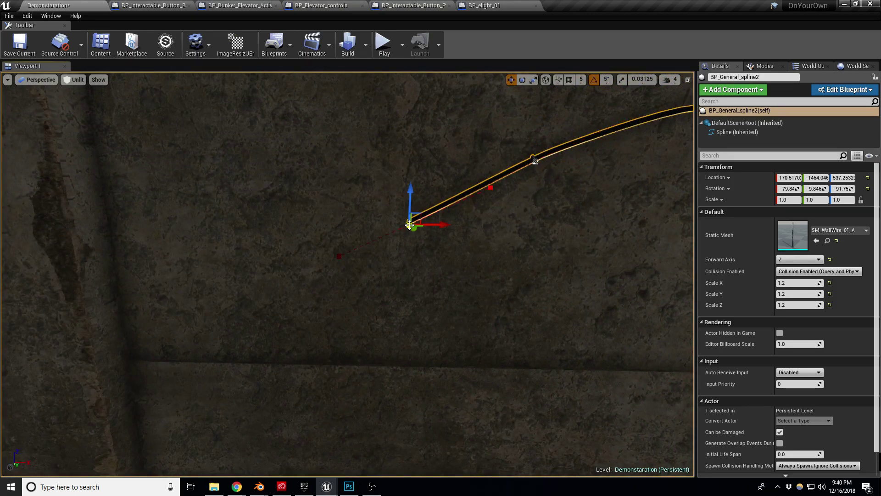
alt+drag(420, 214, 189, 350)
right_drag(189, 350, 166, 344)
Add a further spline point near the ventilation tube above the stairs and rotate it to follow the wall
mouse_move(455, 240)
right_down()
mouse_move(450, 230)
mouse_move(455, 240)
right_up()
alt+drag(467, 224, 323, 261)
mouse_move(403, 251)
right_down()
mouse_move(395, 241)
mouse_move(420, 257)
mouse_move(404, 250)
right_up()
key(e)
drag(404, 257, 400, 275)
right_drag(385, 294, 404, 317)
key(f)
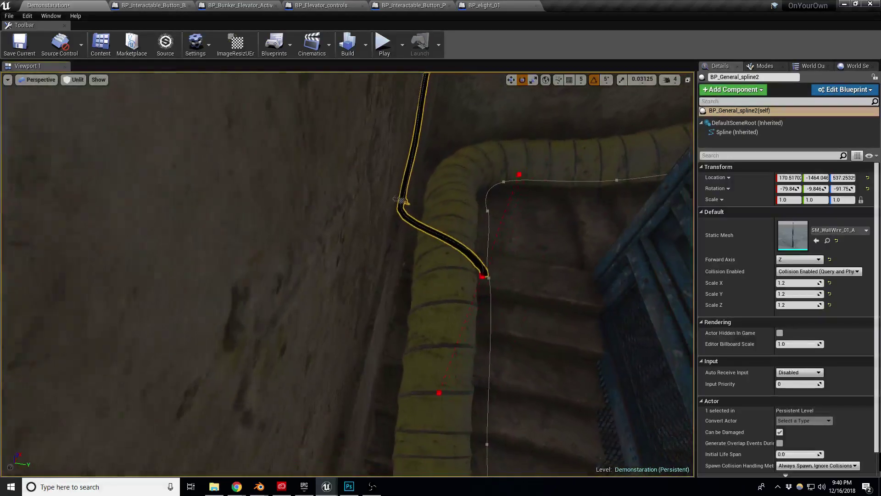
Add another spline point along the stairway wall and shift the preceding point to straighten the wire
key(w)
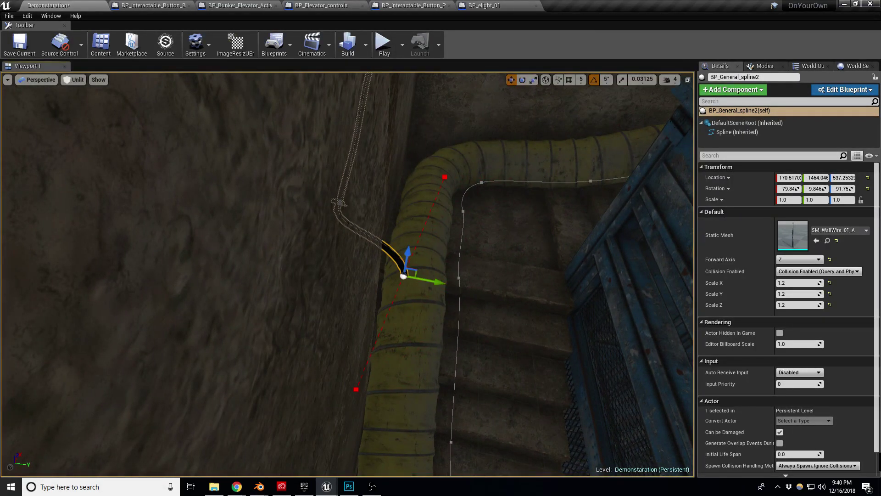
alt+drag(453, 248, 361, 248)
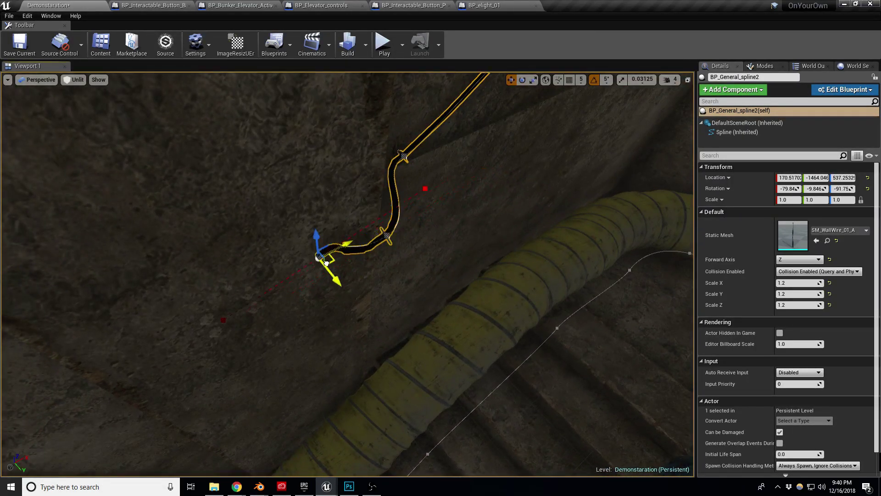
key(d)
right_drag(337, 289, 248, 271)
click(315, 285)
drag(325, 291, 306, 292)
key(e)
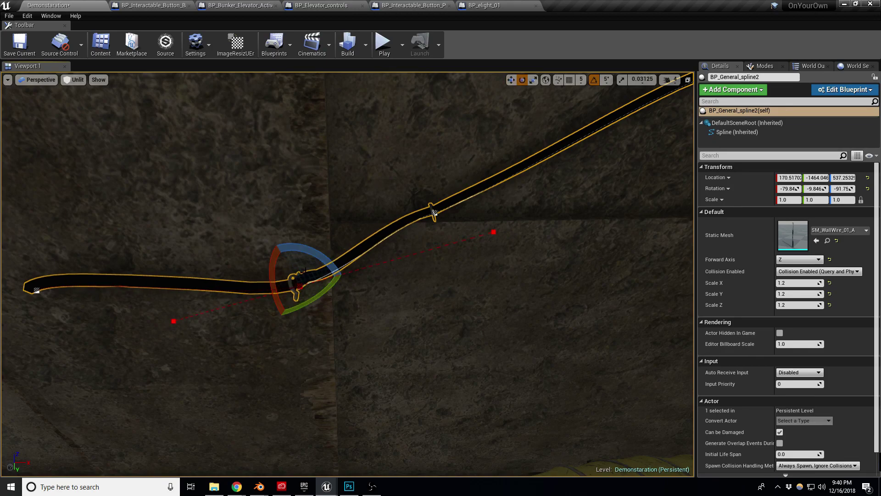
Move the wire's last two spline points sideways so they sit against the stairway wall
key(a)
right_drag(280, 318, 445, 335)
key(s)
right_drag(324, 238, 324, 260)
scroll(324, 238, up, 4)
key(w)
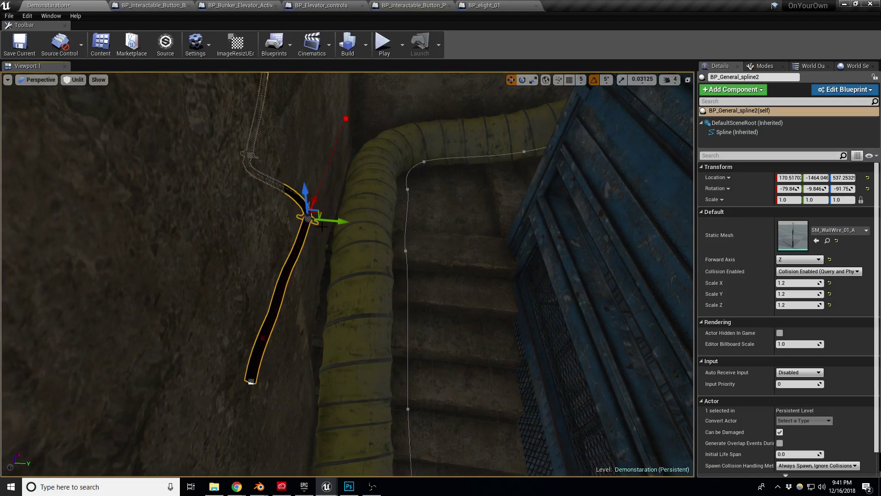
drag(337, 222, 313, 223)
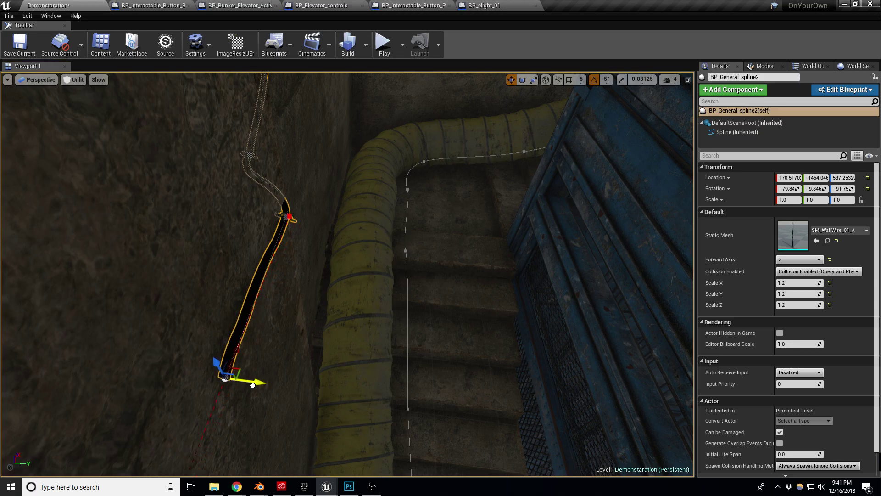
right_drag(251, 385, 235, 428)
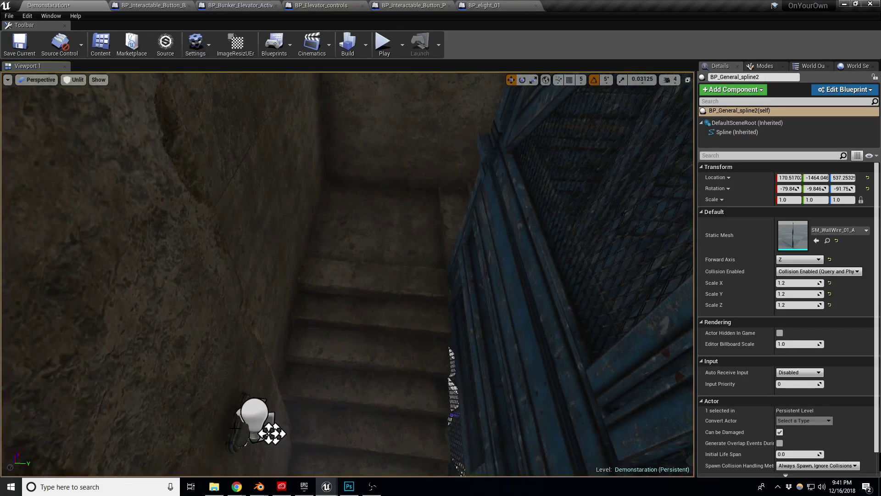
Duplicate the flickering stairway lamp and raise the copy up the wall near the end of the wire
click(254, 415)
alt+drag(236, 413, 166, 231)
mouse_move(167, 231)
right_down()
mouse_move(168, 215)
mouse_move(166, 232)
right_up()
mouse_move(327, 374)
right_down()
mouse_move(317, 321)
mouse_move(328, 374)
right_up()
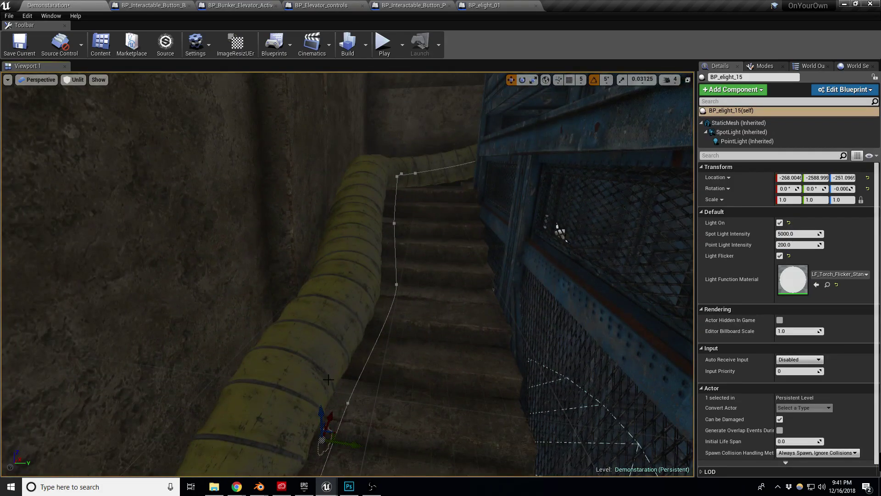
drag(323, 414, 326, 90)
right_drag(325, 91, 339, 159)
right_drag(378, 220, 381, 220)
Play the level to check the stairway lamp and surrounding lighting, and stop the session
click(384, 43)
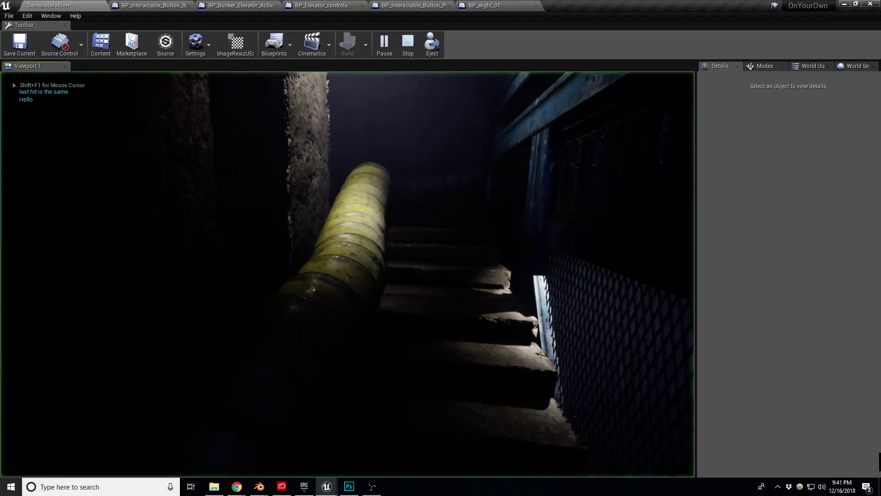
key(w)
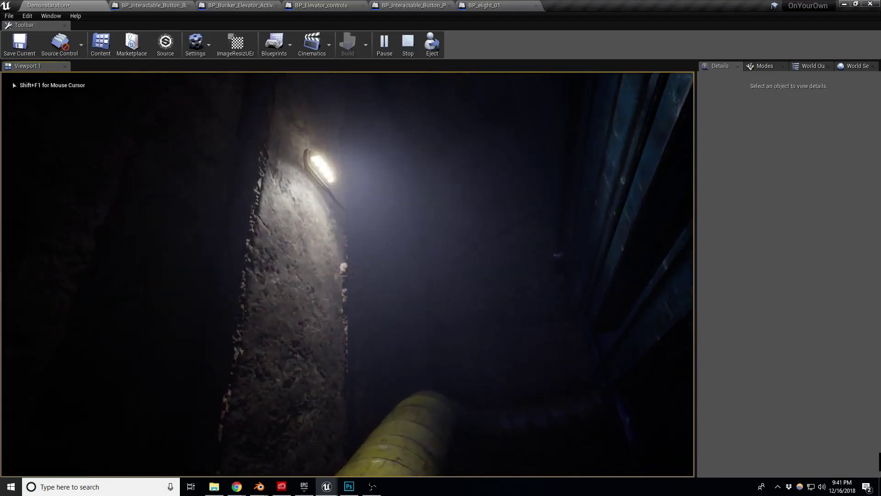
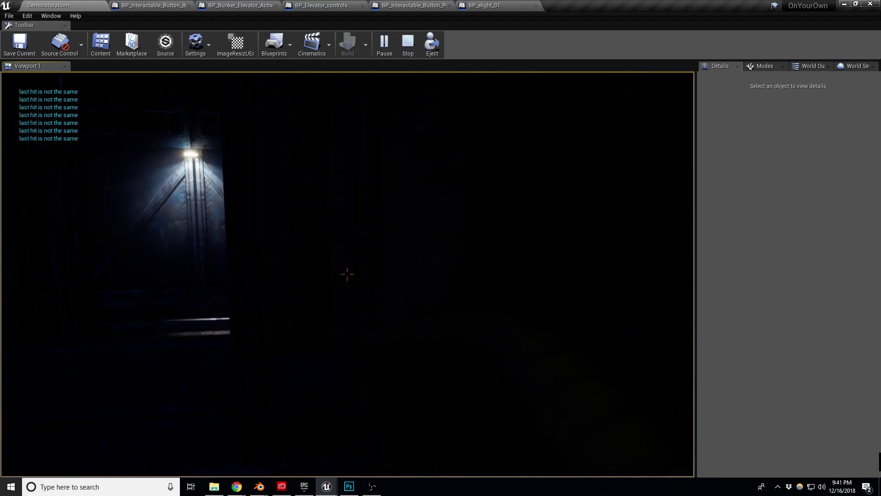
key(Escape)
Duplicate the long wall wire above the fuse box and place the copy above the original
key(w)
right_drag(336, 228, 510, 202)
key(w)
key(w)
right_drag(395, 229, 409, 229)
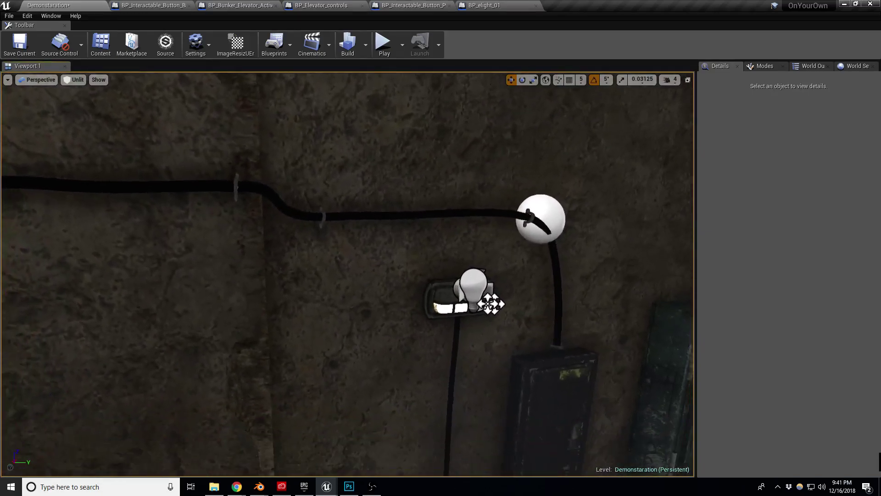
click(358, 208)
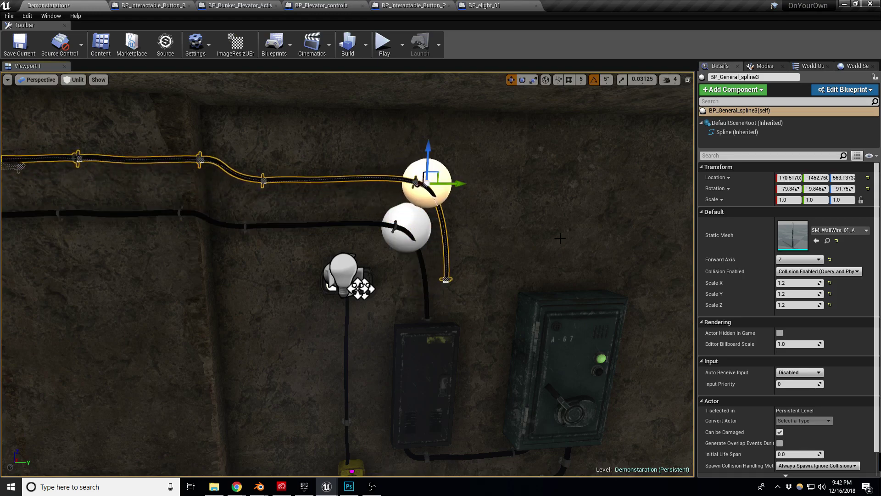
scroll(770, 326, down, 2)
scroll(799, 342, up, 2)
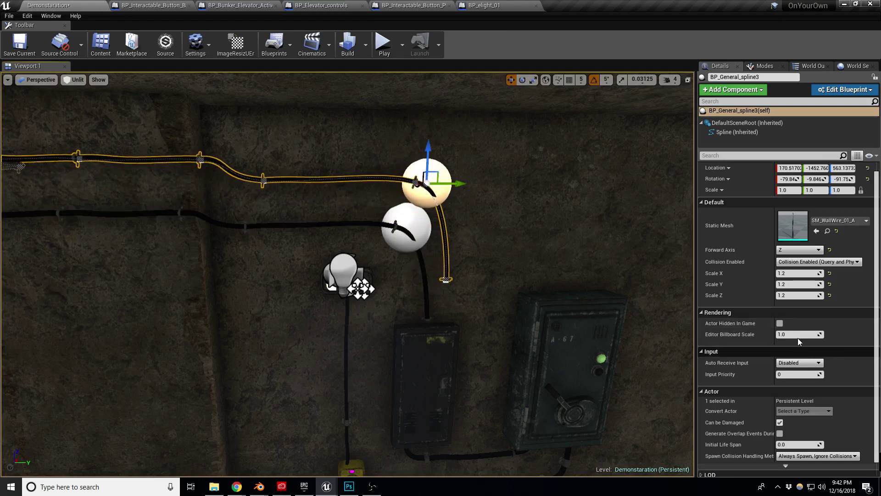
Lower the duplicated wire so it runs closer above the original along the wall
key(f)
right_drag(347, 274, 287, 298)
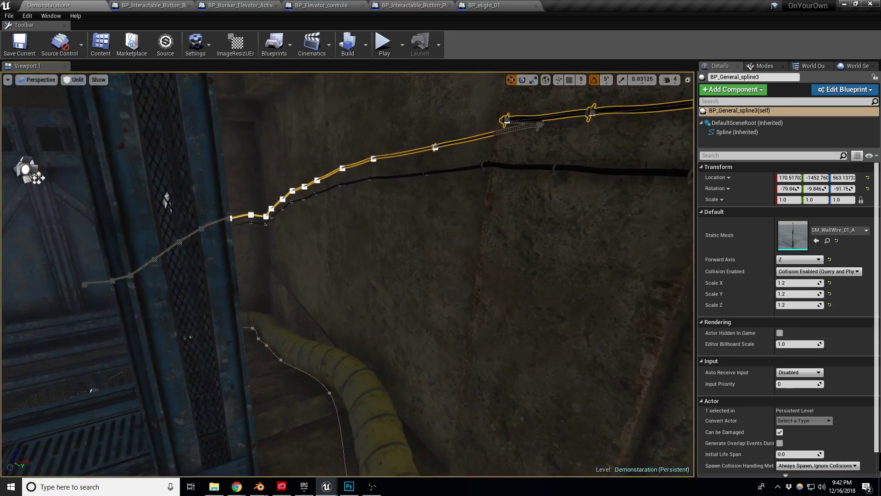
right_drag(347, 274, 467, 235)
key(w)
right_drag(559, 237, 495, 208)
key(d)
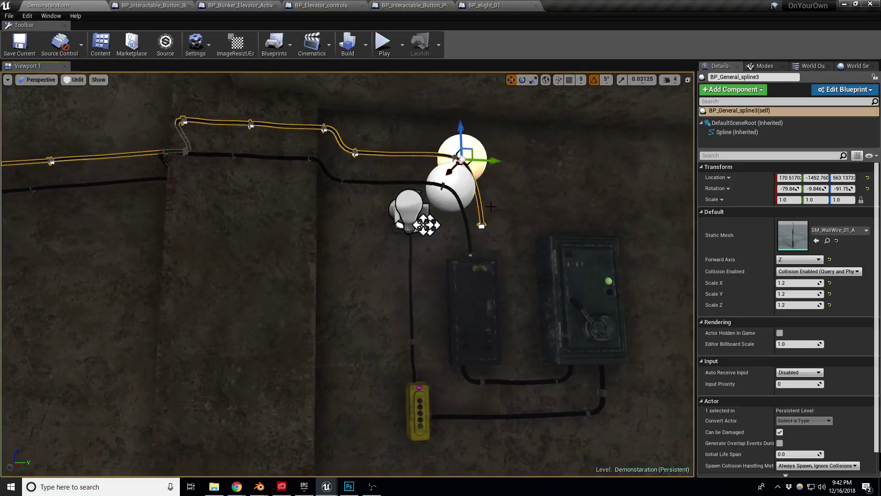
drag(459, 136, 456, 149)
right_drag(496, 222, 490, 229)
key(w)
key(d)
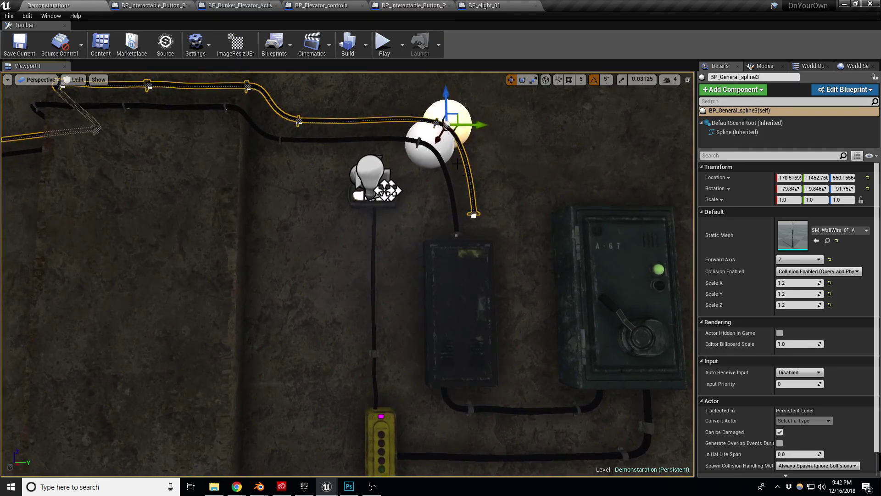
Bring the duplicated wire's end point down to the top of the fuse box and adjust its bend point
drag(471, 187, 473, 213)
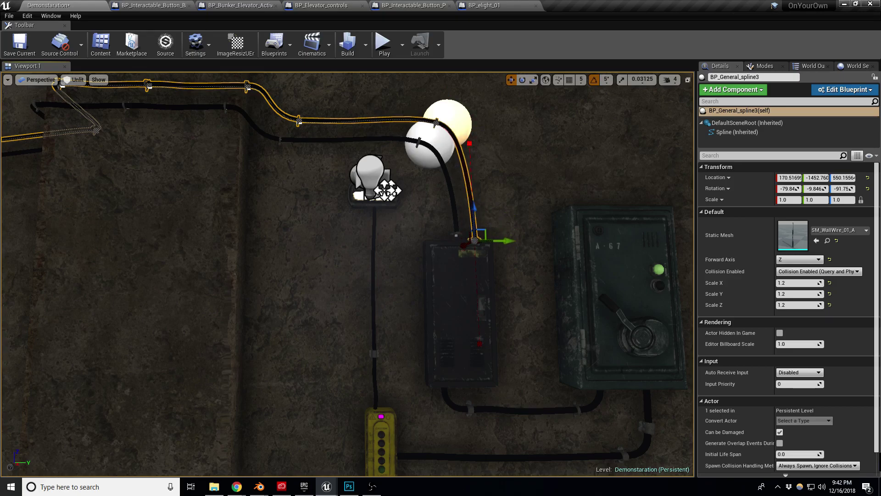
click(438, 122)
right_drag(442, 116, 459, 117)
drag(421, 116, 423, 125)
right_drag(422, 125, 344, 108)
mouse_move(395, 123)
right_down()
mouse_move(385, 126)
mouse_move(395, 133)
mouse_move(390, 126)
right_up()
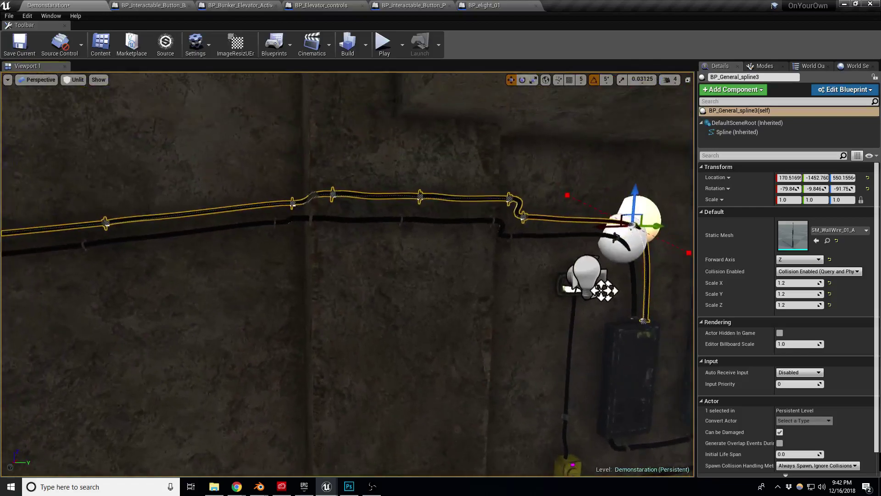
Move the upper wire's two clamp points at the pillar's far edge to fit the wall step
click(293, 202)
right_drag(304, 199, 283, 199)
drag(334, 204, 308, 207)
click(375, 194)
mouse_move(384, 184)
mouse_down()
mouse_move(368, 185)
mouse_move(398, 190)
mouse_up()
right_drag(482, 197, 459, 197)
key(d)
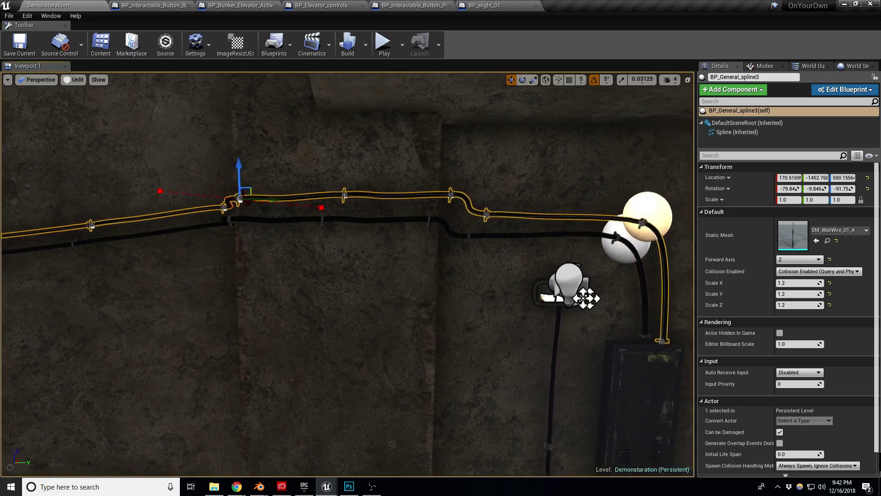
Shift the upper wire's two clamp points at the pillar edge nearest the fuse box away from the box
click(449, 196)
drag(450, 196, 431, 196)
click(484, 213)
drag(496, 203, 482, 206)
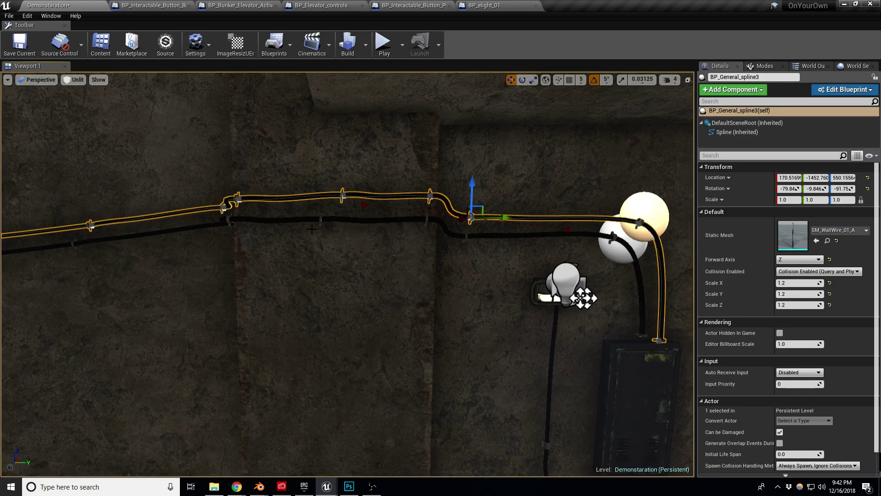
Lower several spline points of the lower wire before the room corner to separate it from the upper wire
right_drag(309, 242, 259, 253)
click(231, 282)
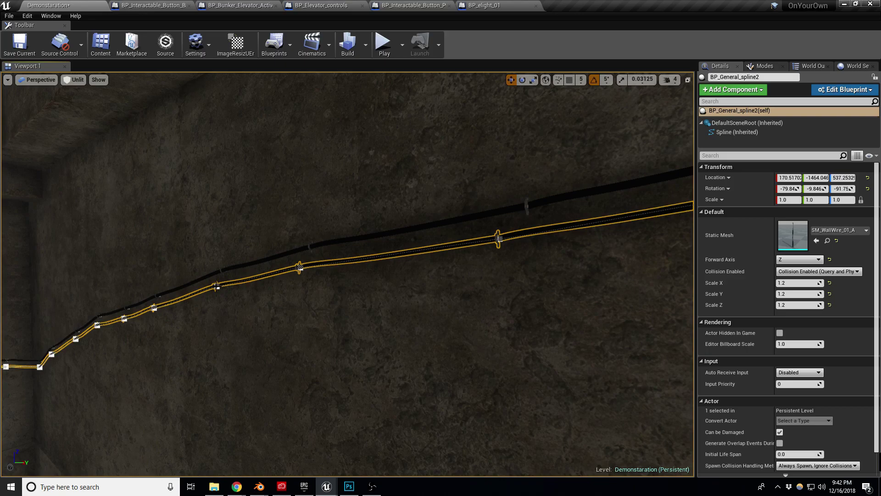
drag(219, 271, 219, 275)
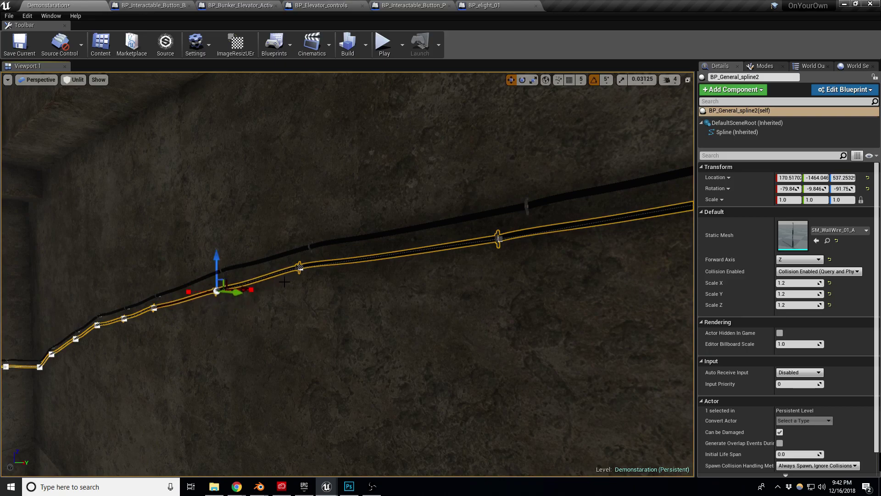
click(299, 267)
drag(301, 246, 300, 253)
right_drag(293, 257, 173, 261)
right_drag(291, 221, 295, 222)
drag(295, 189, 295, 202)
click(387, 212)
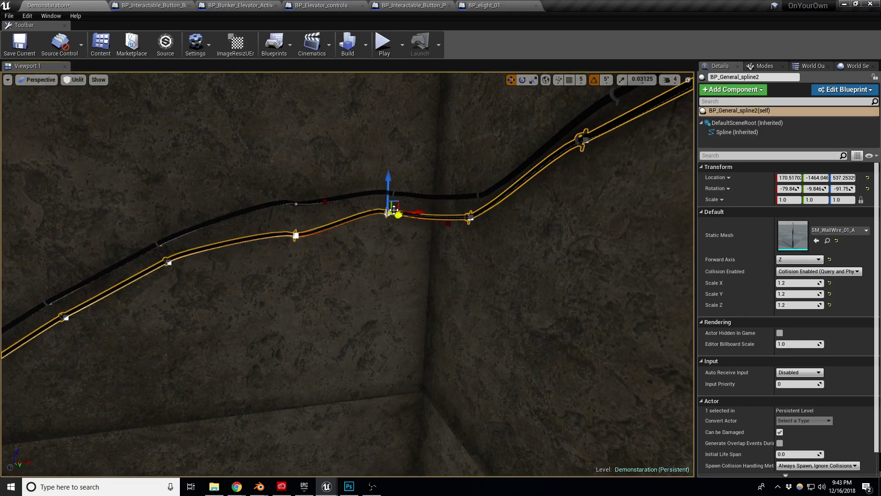
drag(390, 179, 389, 193)
Nudge the lower wire's clamp point near the room corner so it sits against the wall
key(w)
right_drag(298, 253, 271, 230)
click(312, 262)
right_drag(312, 262, 347, 270)
key(a)
drag(356, 244, 358, 244)
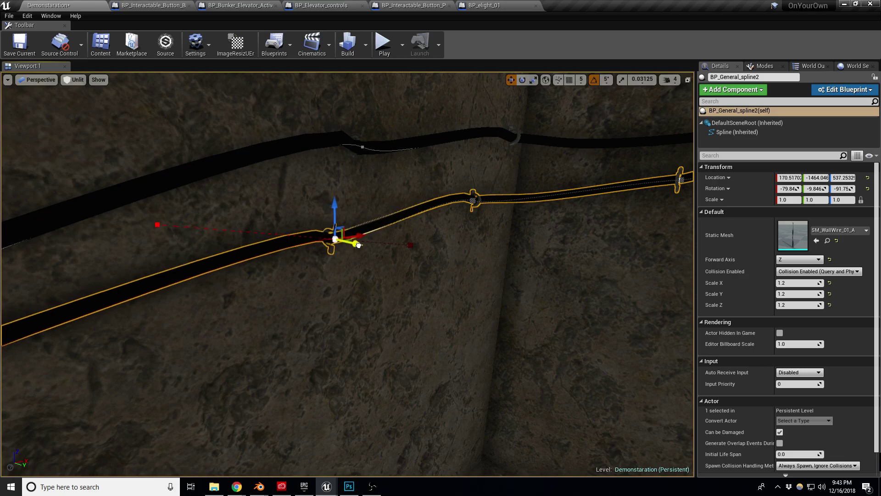
Raise the upper wire's clamp point at the pillar edge and its end point so the wire passes above the stairway lamp
key(w)
right_drag(412, 206, 438, 197)
key(s)
right_drag(381, 242, 441, 225)
key(w)
key(s)
key(w)
key(a)
key(d)
click(266, 308)
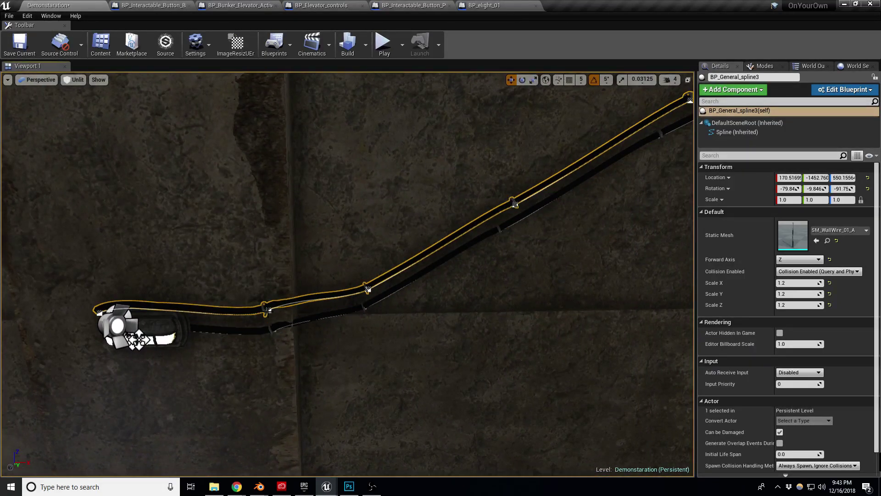
click(268, 309)
drag(269, 290, 271, 260)
click(367, 288)
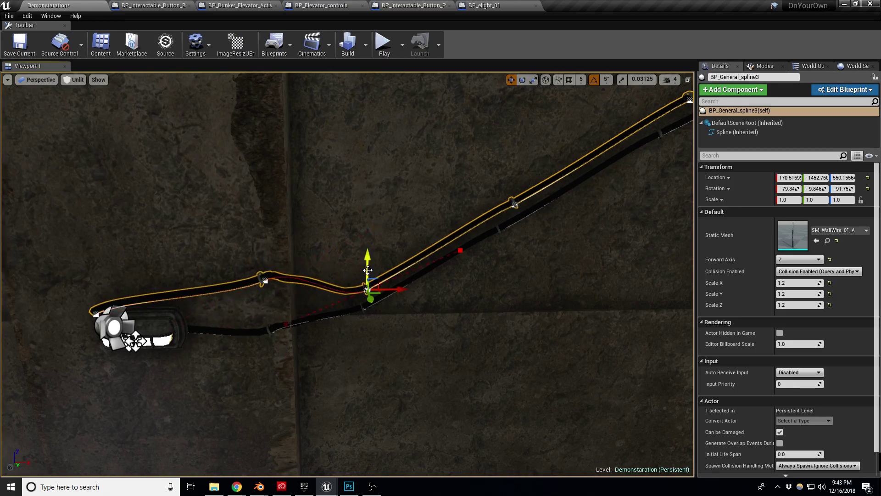
click(92, 313)
drag(89, 287, 88, 253)
right_drag(88, 253, 64, 253)
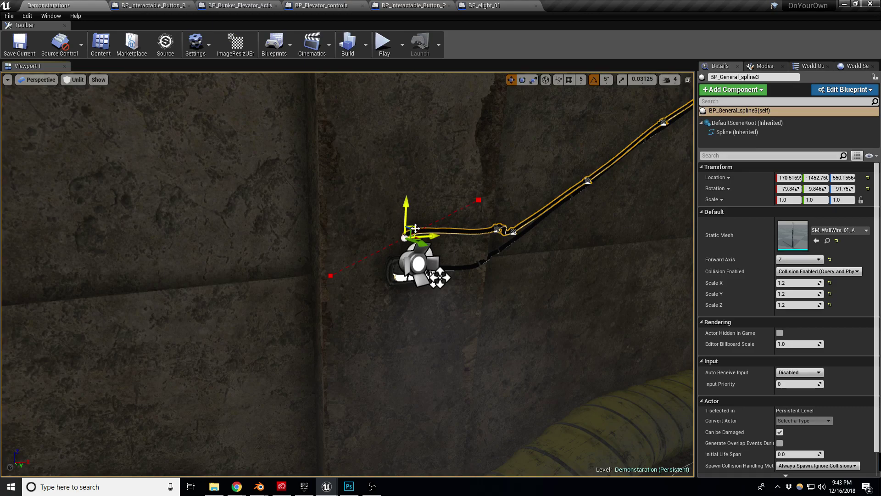
Extend the upper wire past the lamp with two new spline points running diagonally down, and shift the end point onto the wall
drag(413, 228, 326, 312)
mouse_move(342, 302)
right_down()
mouse_move(312, 301)
mouse_move(321, 312)
mouse_move(326, 269)
mouse_move(303, 294)
mouse_move(346, 293)
right_up()
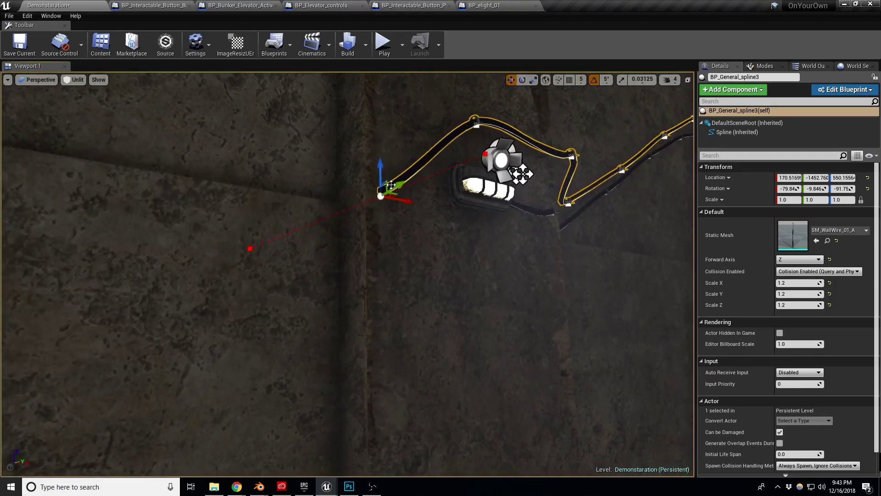
alt+drag(388, 187, 276, 284)
right_drag(275, 283, 294, 257)
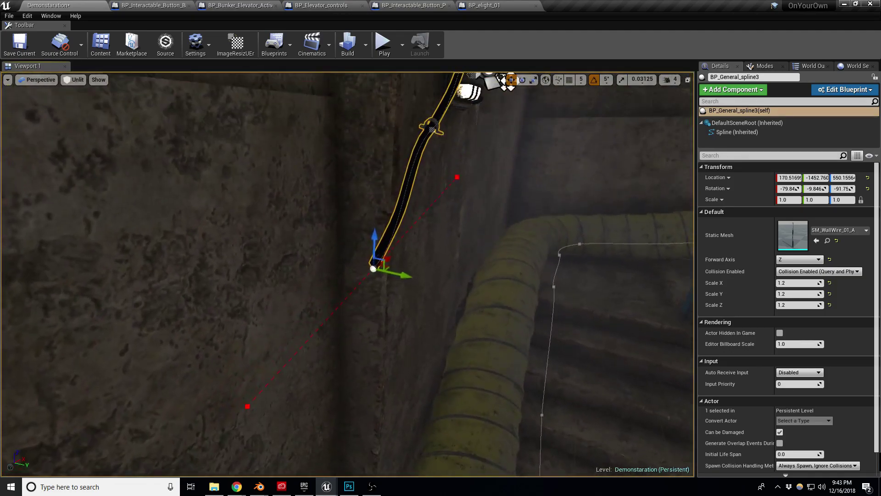
drag(401, 279, 289, 264)
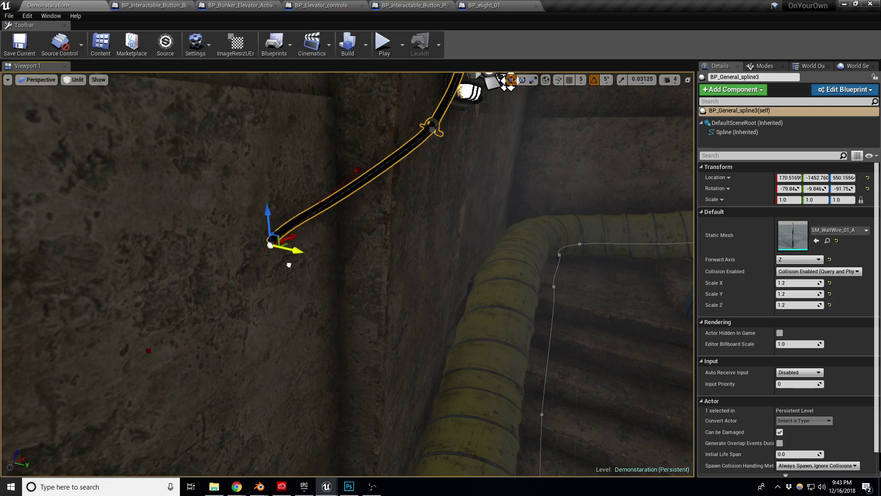
Set the upper wire's mesh Scale X, Y and Z to 1.0
right_drag(291, 264, 495, 104)
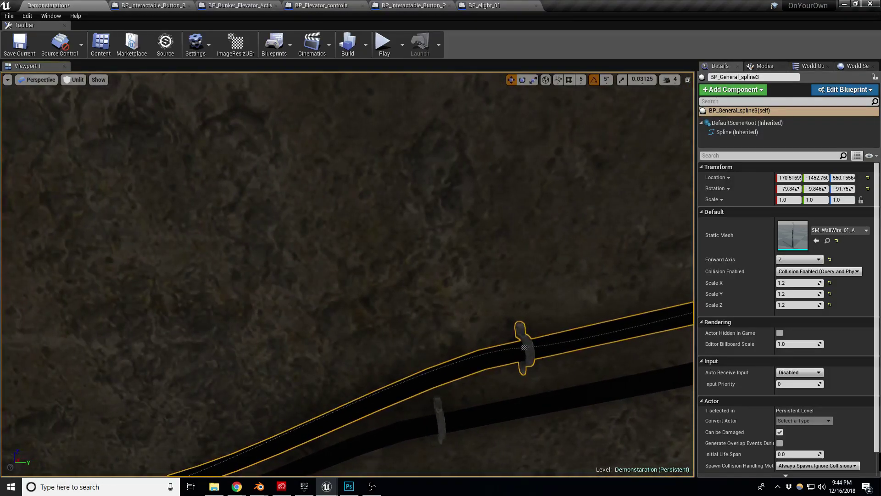
right_drag(442, 286, 605, 324)
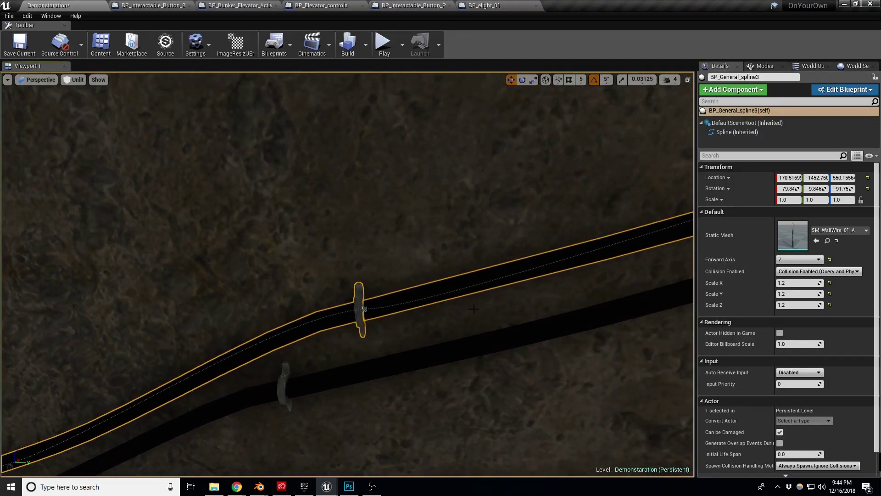
click(794, 283)
text(1)
key(Tab)
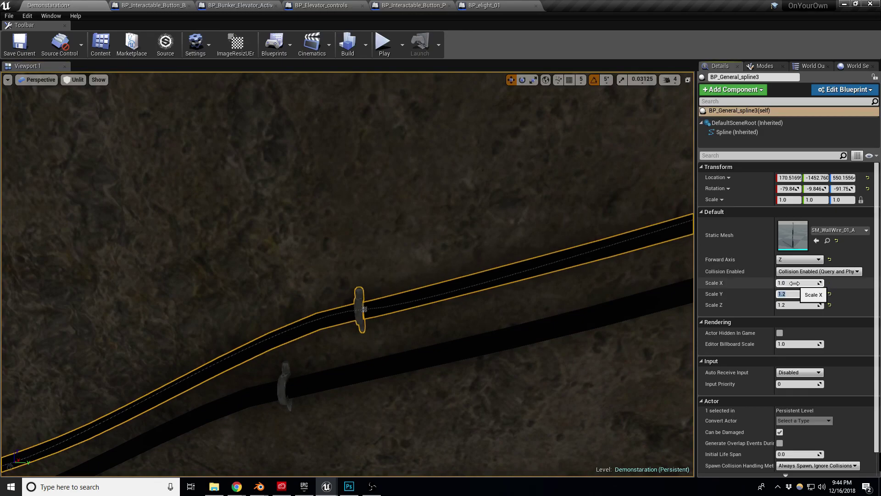
text(1)
key(Tab)
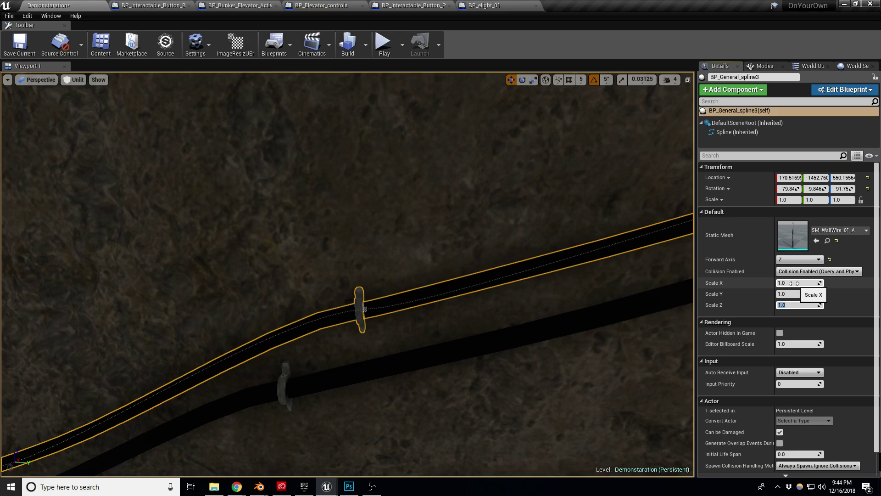
mouse_move(459, 275)
right_down()
mouse_move(551, 257)
mouse_move(459, 275)
right_up()
key(w)
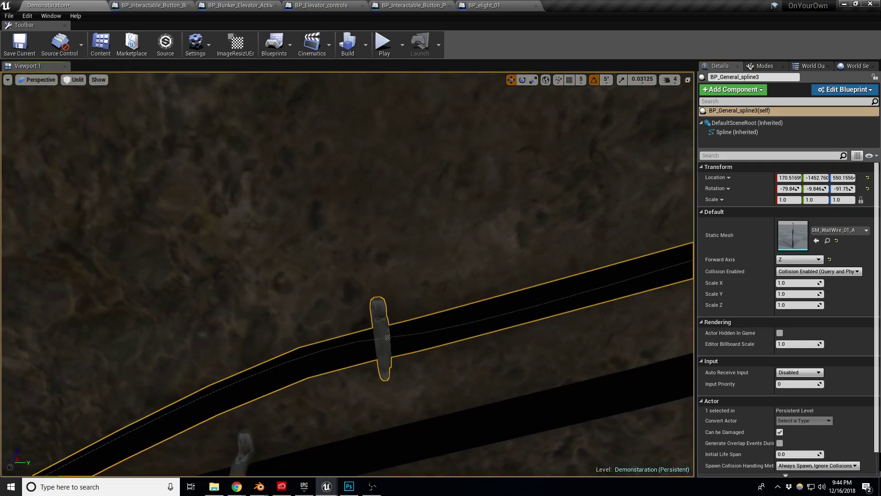
key(s)
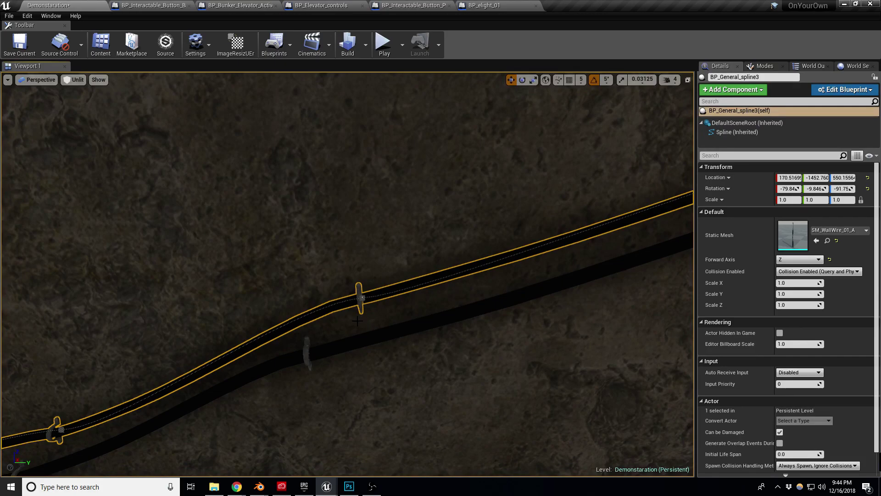
Lower the tangent handle of the upper wire's clamp point so the clamp tilts in line with the sloping wire
key(e)
click(361, 299)
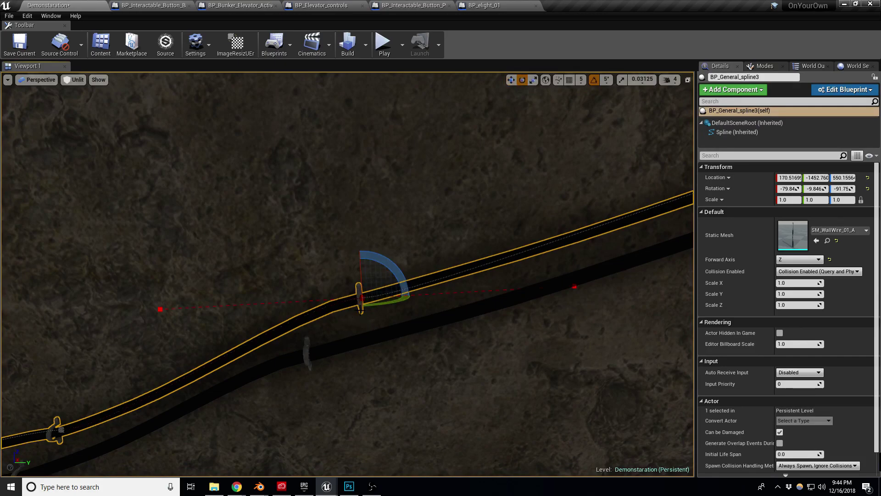
mouse_move(390, 263)
mouse_down()
mouse_move(378, 270)
mouse_move(390, 262)
mouse_up()
click(160, 309)
key(w)
drag(155, 279, 152, 312)
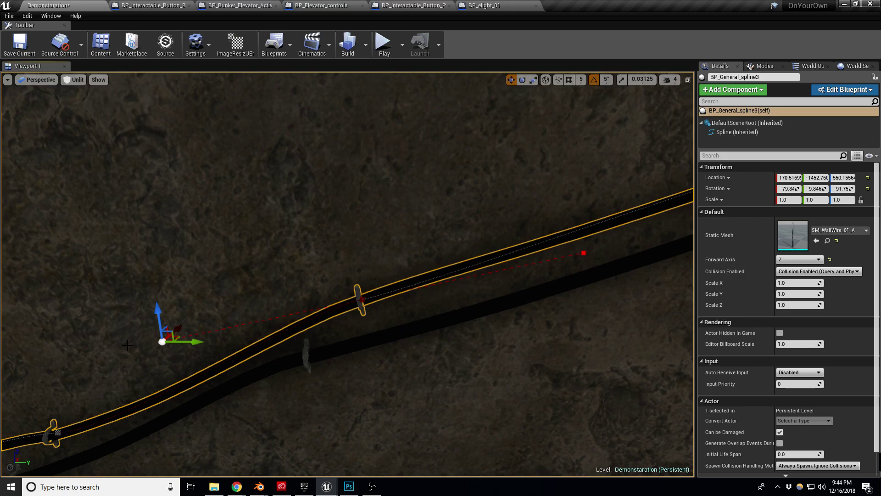
right_drag(350, 248, 350, 249)
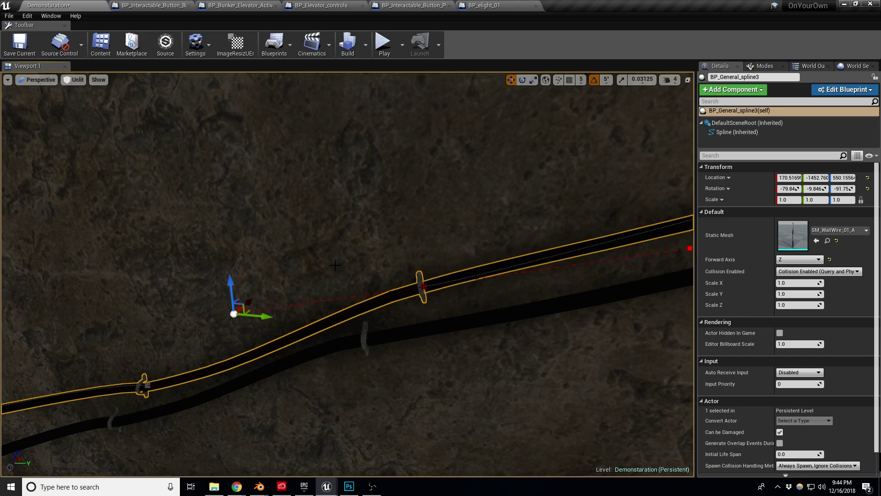
Shift the upper wire's clamp points at the pillar edge and above the lamp back against the wall
right_drag(354, 256, 295, 263)
key(w)
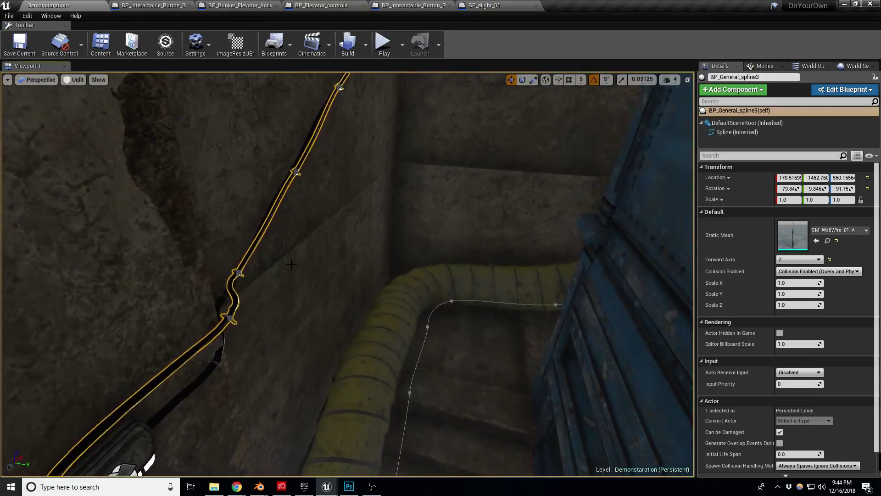
click(238, 319)
drag(257, 325, 226, 316)
right_drag(225, 316, 225, 340)
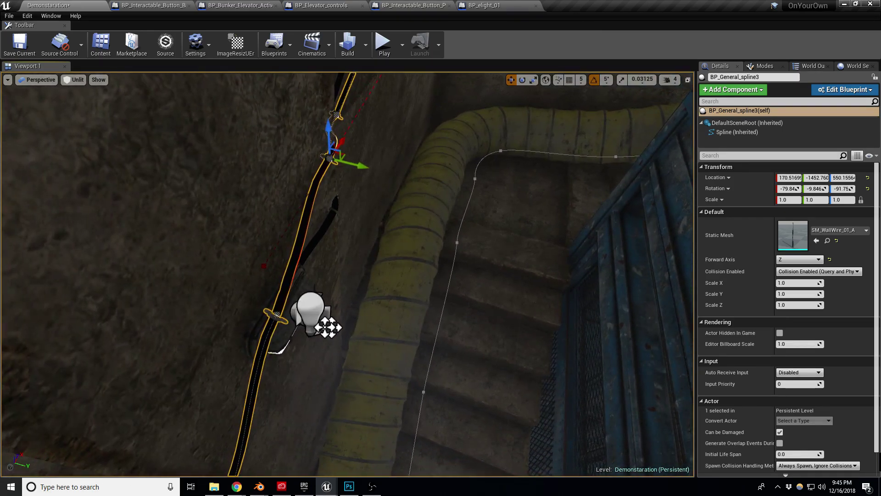
click(277, 316)
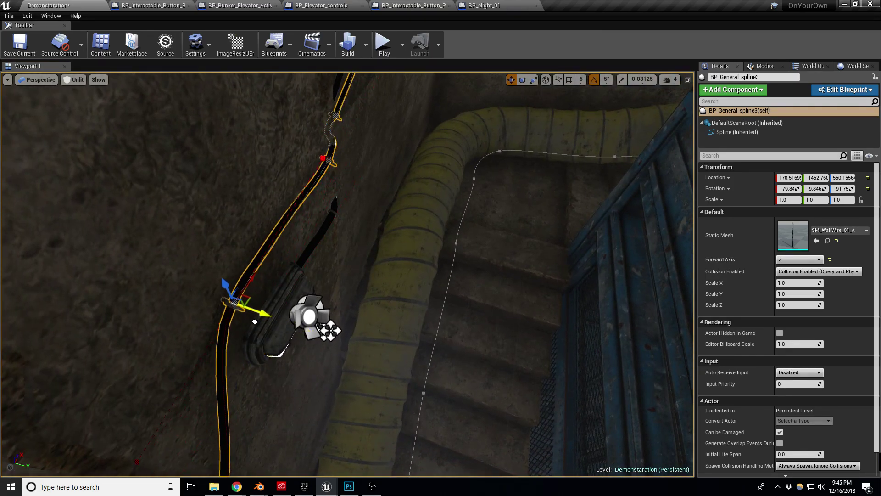
right_drag(254, 322, 255, 337)
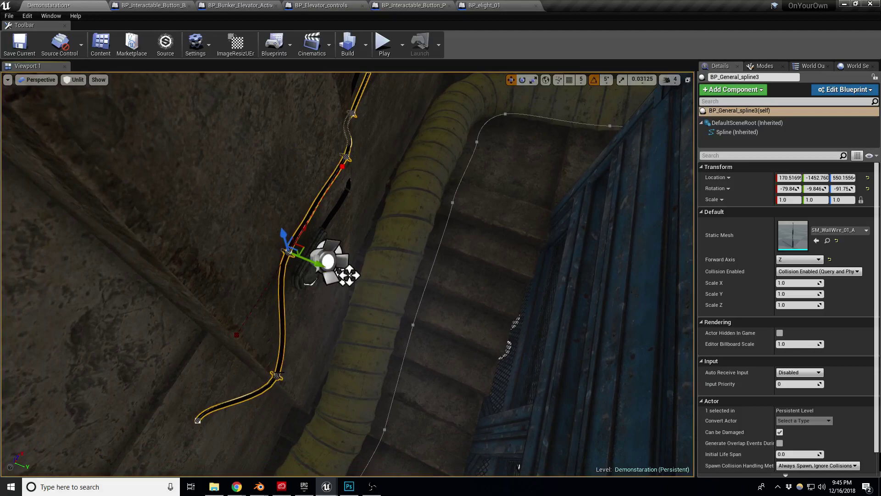
Move the upper wire's clamp point just beyond the lamp back onto the wall to straighten the run to the end point
click(279, 374)
drag(275, 342, 251, 336)
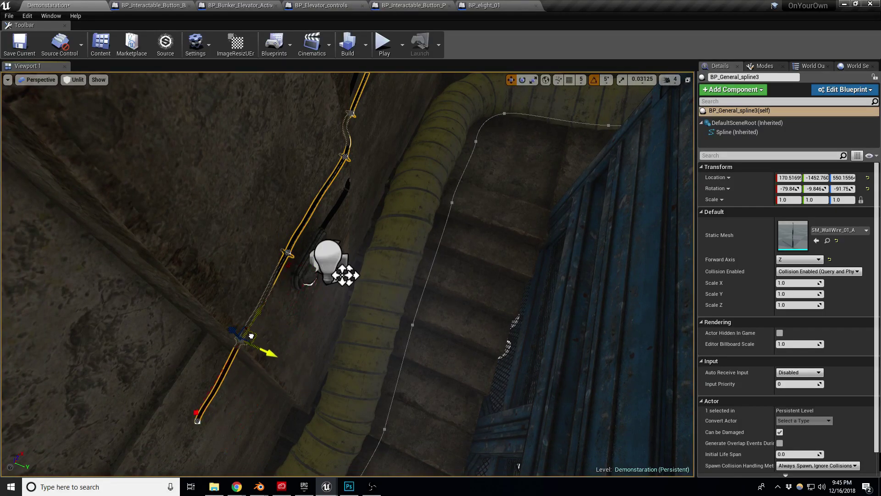
mouse_move(294, 340)
right_down()
mouse_move(296, 328)
mouse_move(294, 339)
right_up()
right_drag(108, 424, 113, 416)
drag(113, 416, 114, 421)
mouse_move(205, 434)
right_down()
mouse_move(238, 416)
mouse_move(205, 434)
right_up()
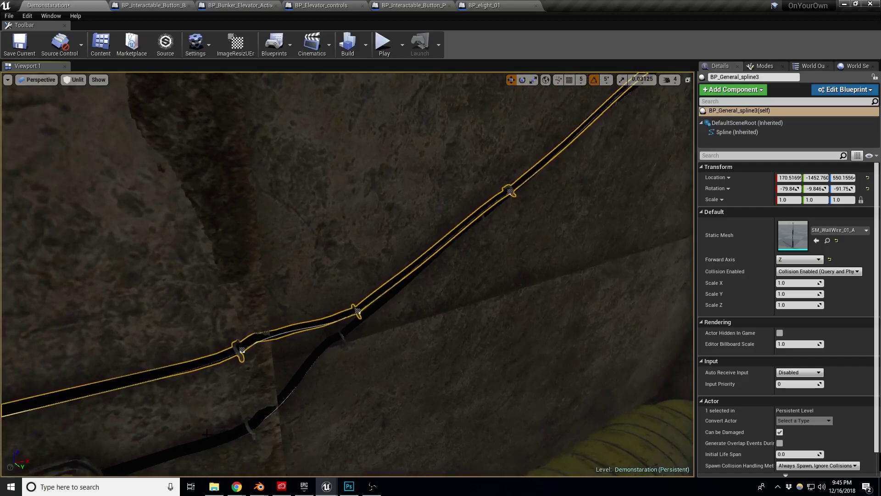
Shift the lower wire's clamp points beside the lamp closer to the pillar edge
click(249, 430)
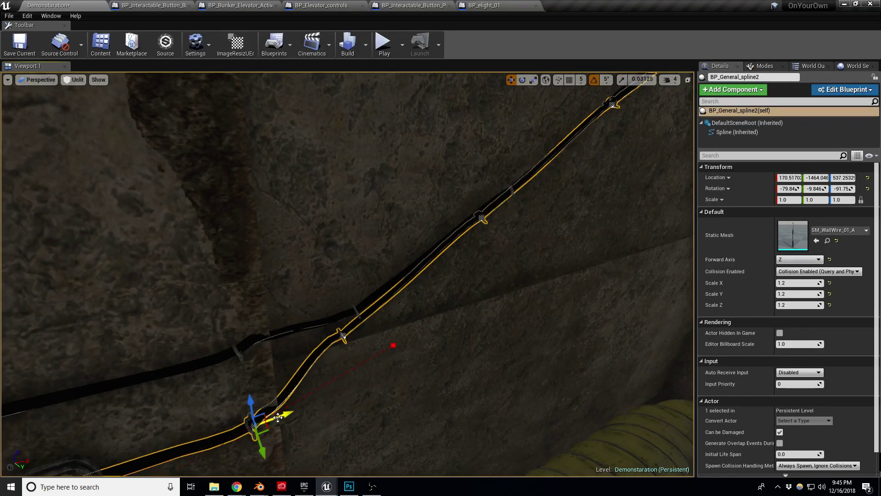
right_drag(290, 414, 308, 411)
mouse_move(365, 321)
right_down()
mouse_move(366, 346)
mouse_move(340, 312)
mouse_move(358, 335)
right_up()
right_drag(301, 403, 339, 326)
Try to reposition the upper wire's two clamp points at the room corner, and undo the move
click(388, 208)
right_drag(369, 279, 526, 276)
right_drag(683, 144, 461, 195)
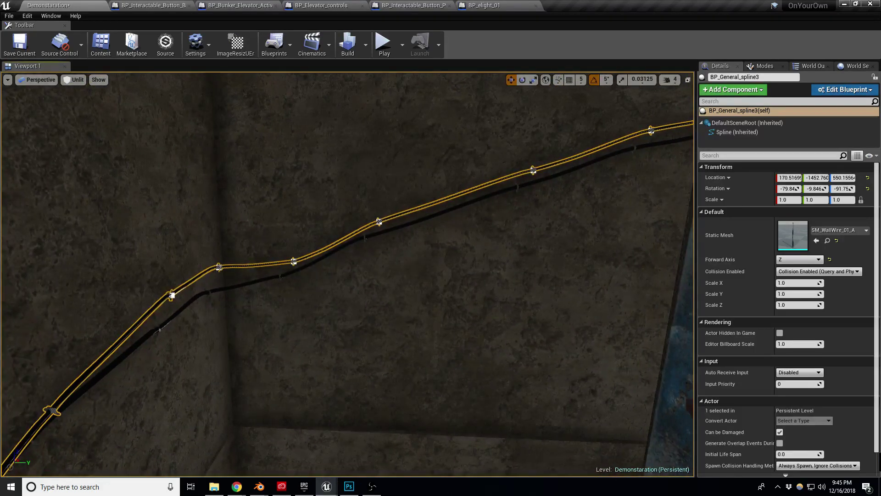
right_drag(673, 198, 671, 200)
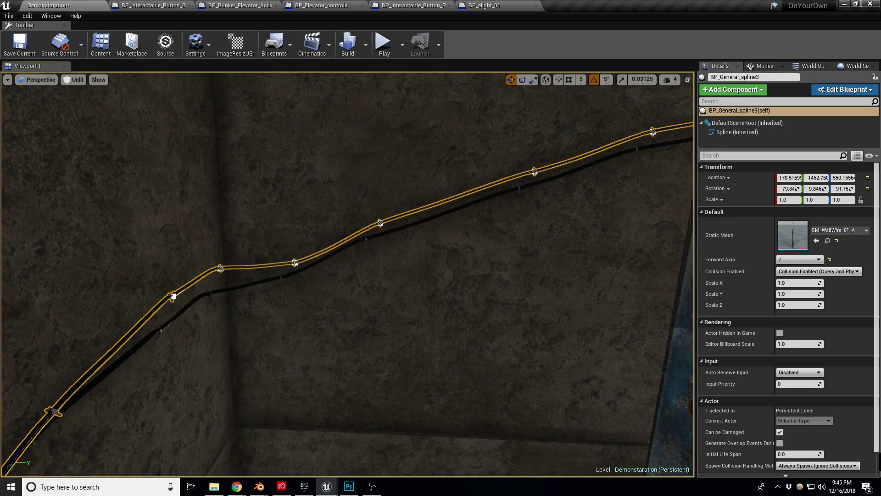
right_drag(348, 274, 298, 260)
right_drag(661, 200, 651, 202)
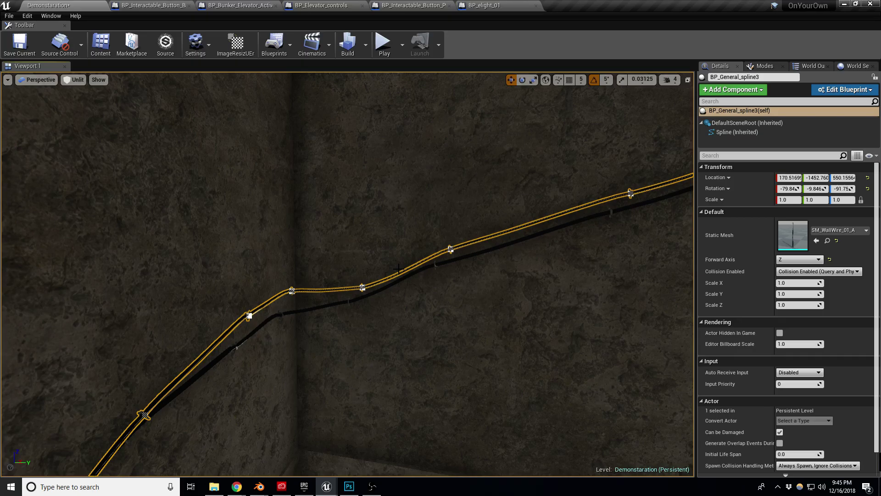
right_drag(348, 274, 503, 241)
key(w)
key(s)
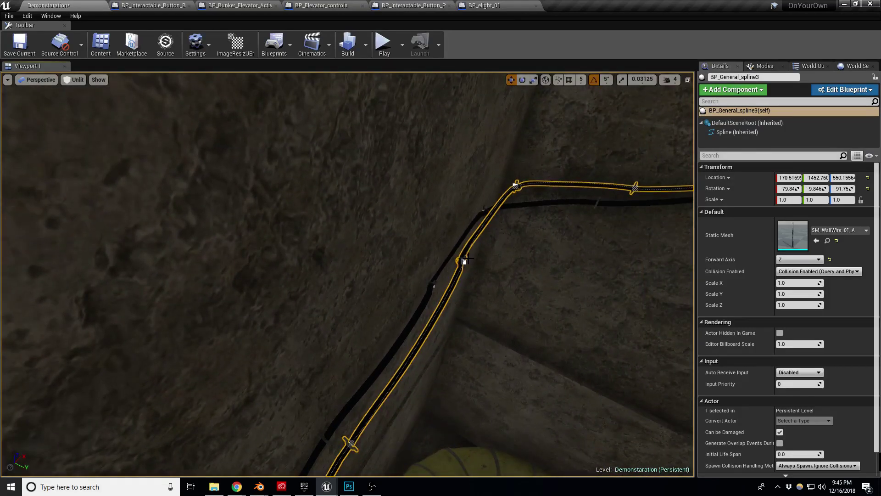
click(463, 261)
click(515, 186)
key(d)
right_drag(527, 223, 471, 240)
right_drag(275, 355, 328, 341)
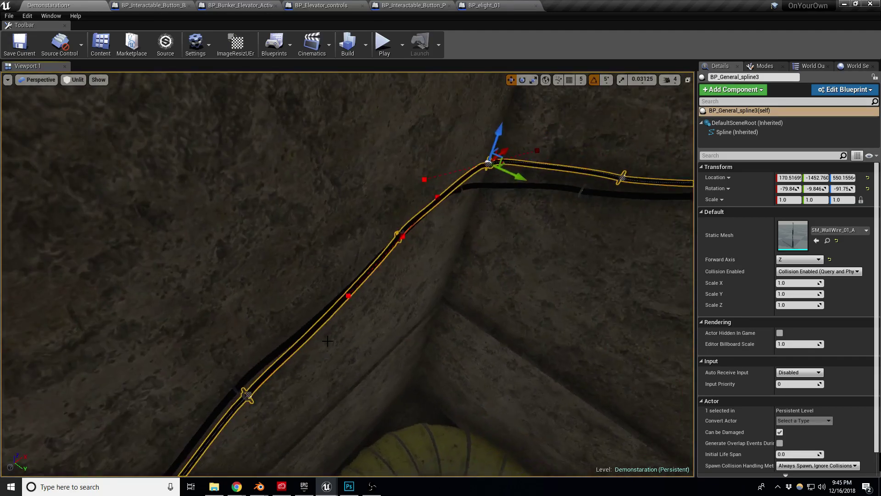
key(ctrl+z)
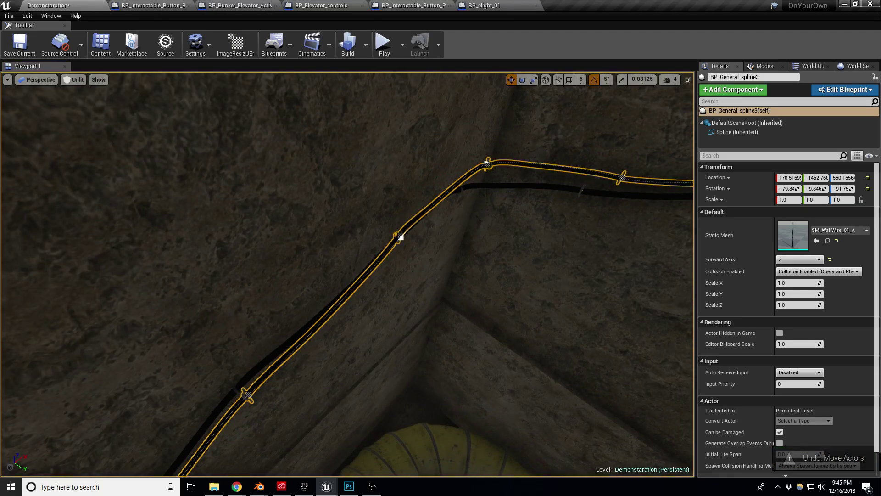
Nudge the upper wire's clamp points near the room corner toward the wall
click(488, 165)
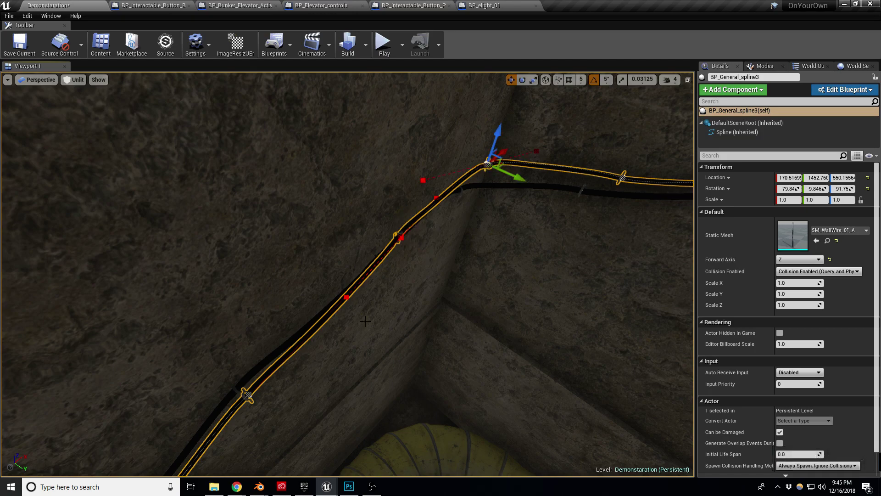
click(248, 399)
drag(257, 403, 241, 401)
right_drag(241, 401, 233, 303)
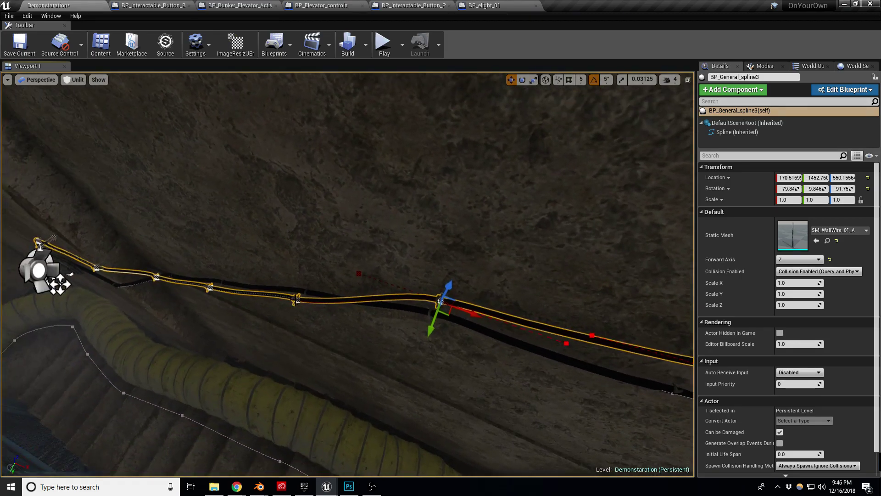
Move three neighbouring clamp points of the upper wire between the lamp and the room corner together toward the wall
click(209, 288)
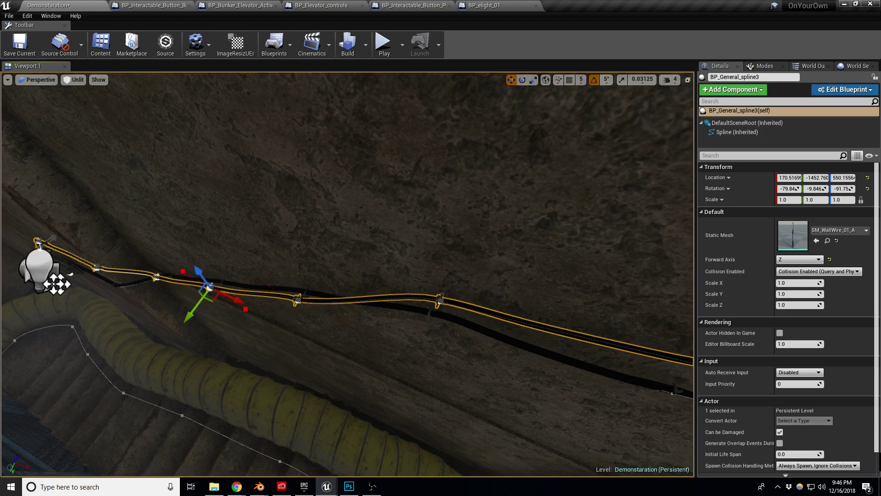
ctrl+click(298, 299)
ctrl+click(157, 277)
drag(140, 293, 148, 281)
right_drag(148, 281, 192, 289)
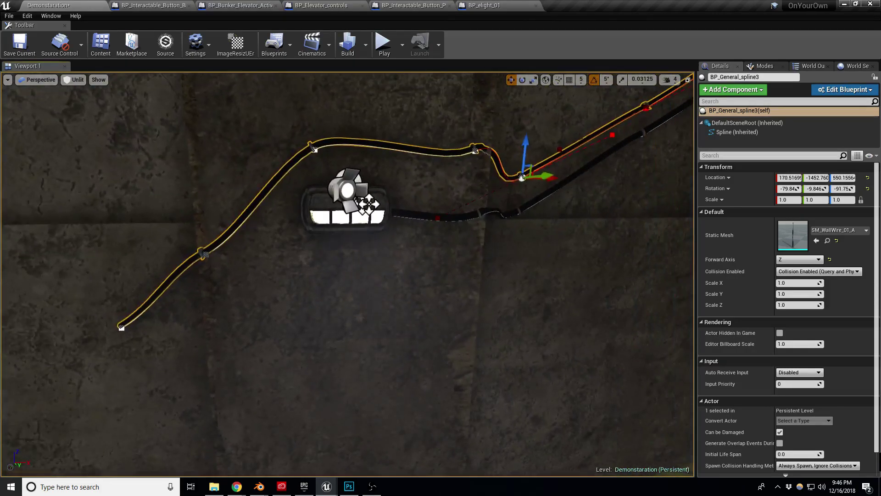
Shift the upper wire's clamp point beside the lamp sideways to the pillar edge
key(Escape)
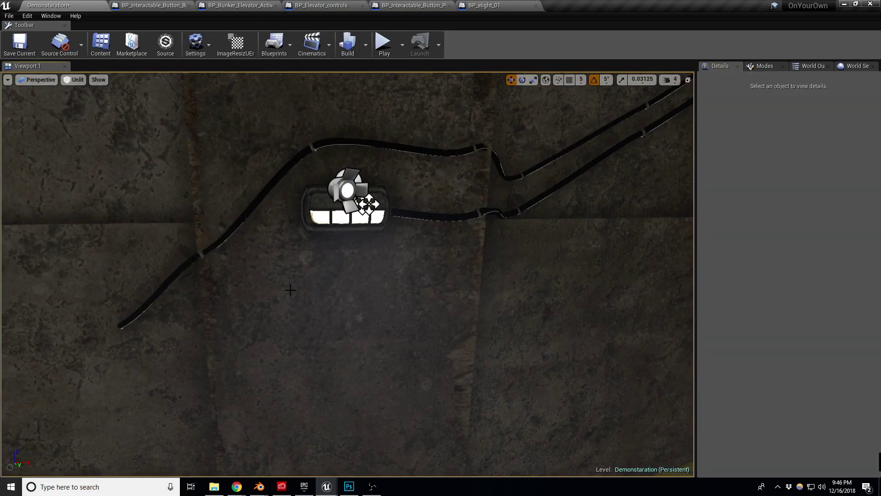
right_drag(432, 255, 439, 224)
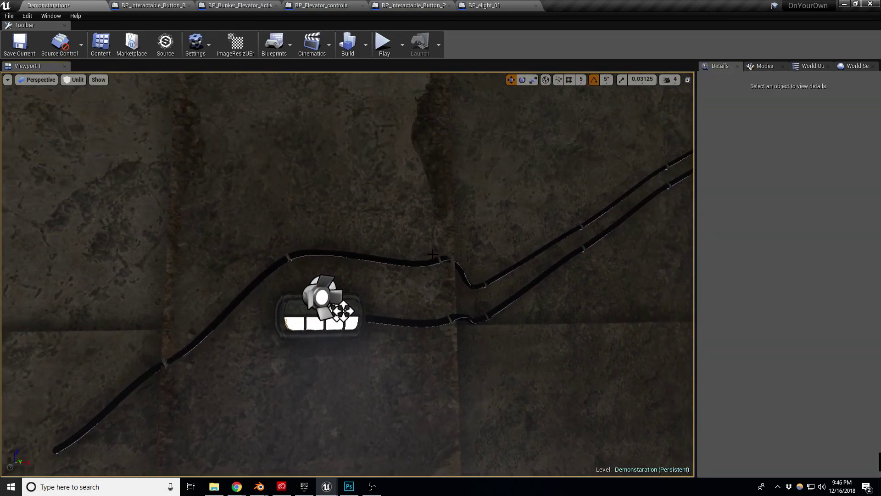
click(433, 261)
click(440, 261)
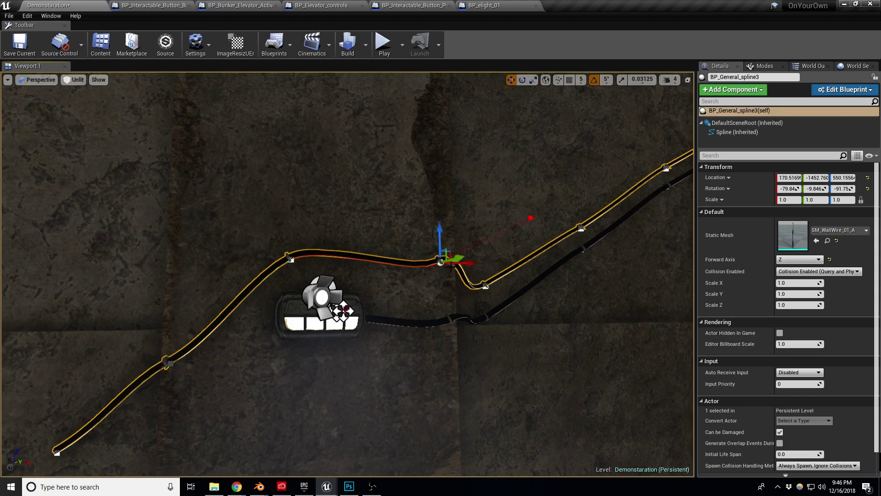
drag(470, 263, 482, 262)
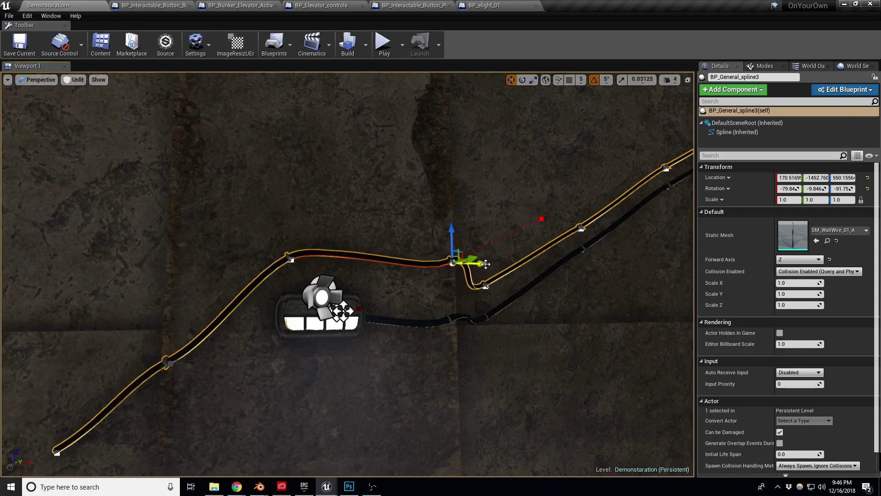
Adjust the lower wire's clamp point just before the room corner, and rotate the upper wire's matching clamp point to follow the wall
mouse_move(485, 264)
right_down()
mouse_move(506, 264)
mouse_move(541, 239)
mouse_move(553, 264)
mouse_move(476, 255)
mouse_move(453, 263)
mouse_move(487, 262)
right_up()
key(w)
key(d)
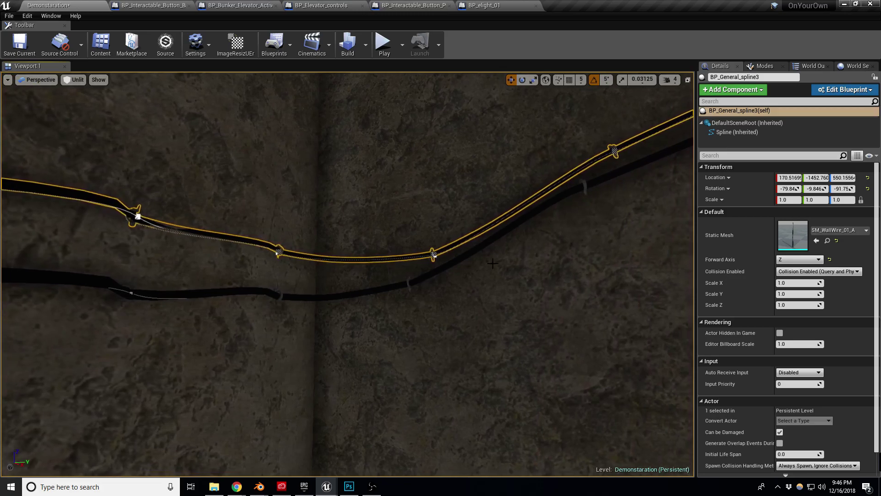
click(131, 293)
click(130, 293)
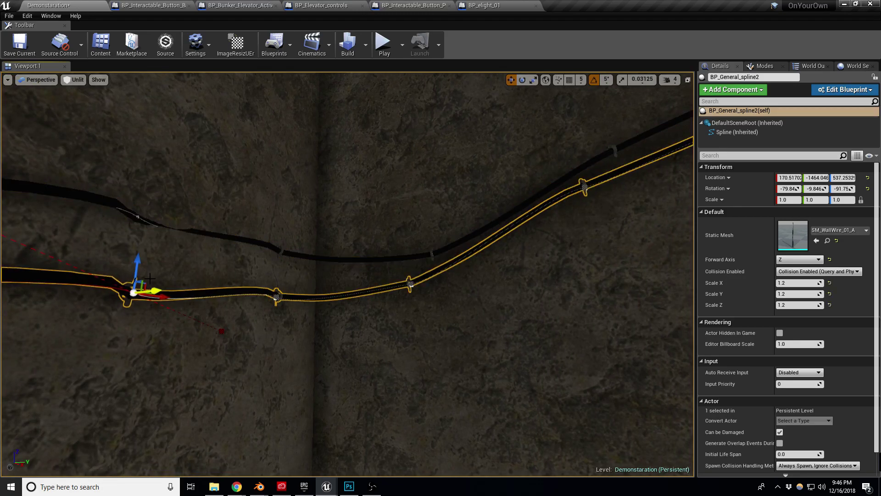
click(155, 217)
click(137, 216)
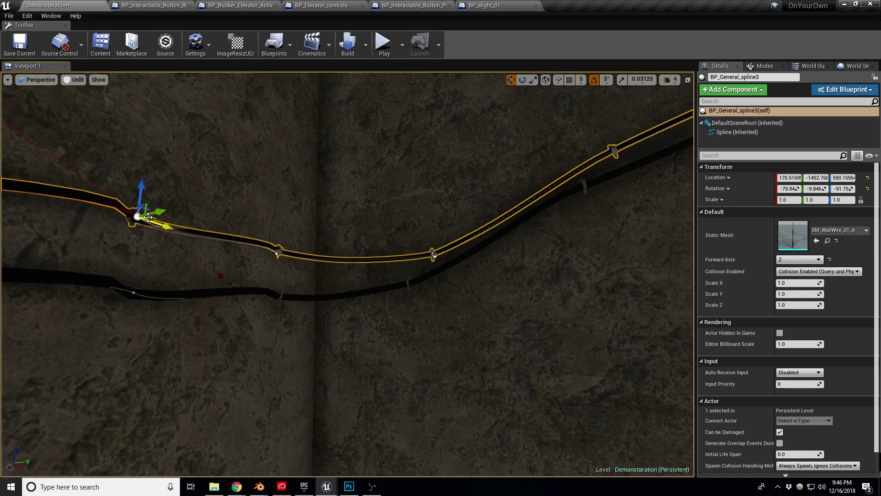
key(e)
drag(171, 205, 134, 194)
drag(186, 250, 190, 260)
Rotate the upper wire's neighbouring clamp point between the room corner and the lamp to align its clamp with the wall
right_drag(190, 260, 147, 218)
key(w)
key(s)
right_drag(77, 339, 305, 207)
click(392, 260)
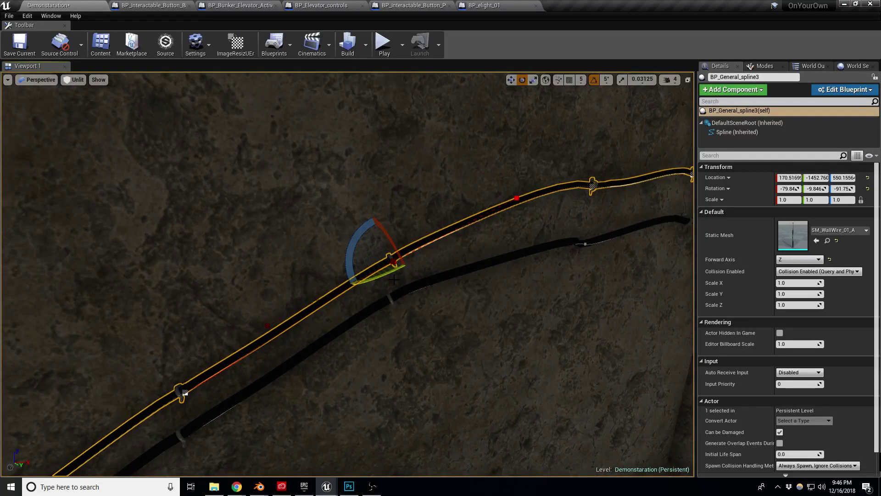
scroll(467, 264, up, 5)
drag(466, 264, 482, 262)
drag(456, 211, 453, 220)
drag(471, 255, 479, 252)
drag(505, 218, 506, 221)
Reposition the tangent handle of that upper wire clamp point to smooth the wire's curve along the wall
click(679, 180)
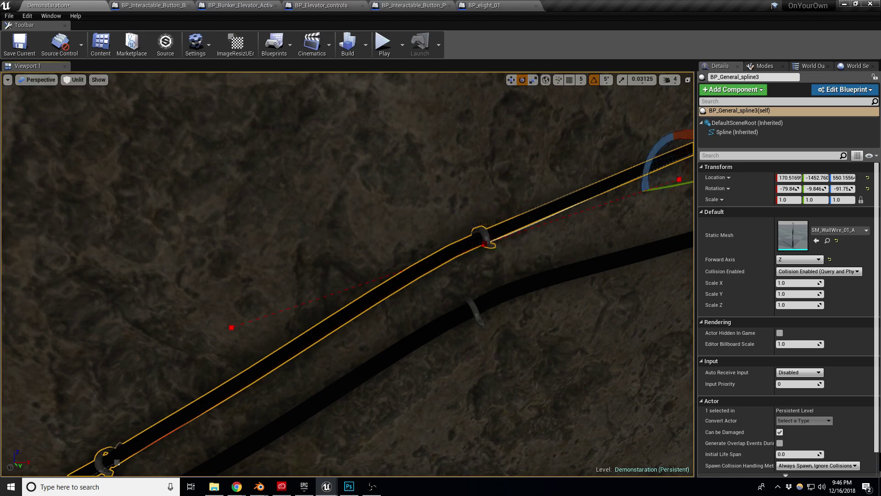
right_drag(663, 185, 677, 185)
key(w)
drag(629, 148, 661, 168)
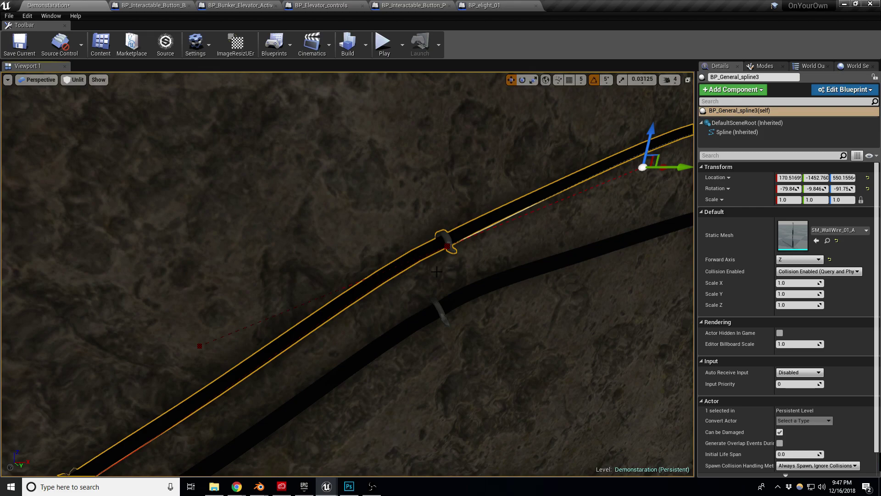
Rotate the next clamp point of the upper wire toward the lamp so the wire runs straighter through its clamp
right_drag(412, 244, 283, 265)
right_drag(392, 188, 388, 193)
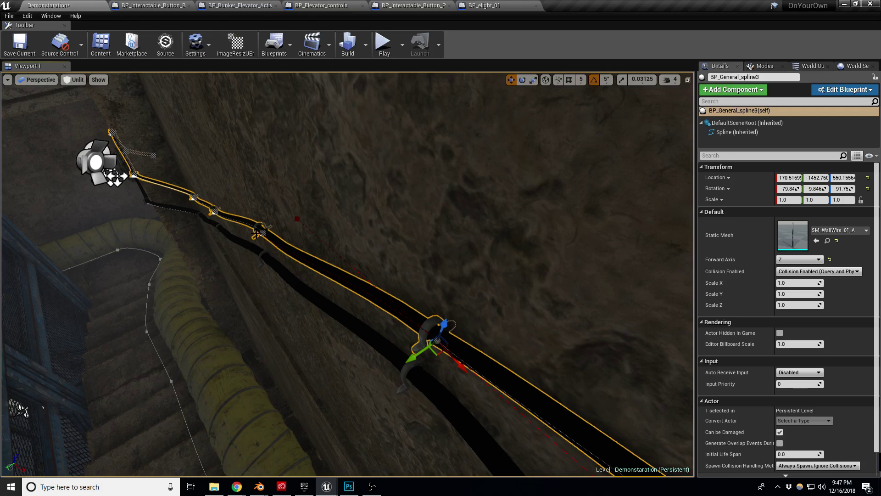
click(255, 234)
right_drag(255, 233, 216, 229)
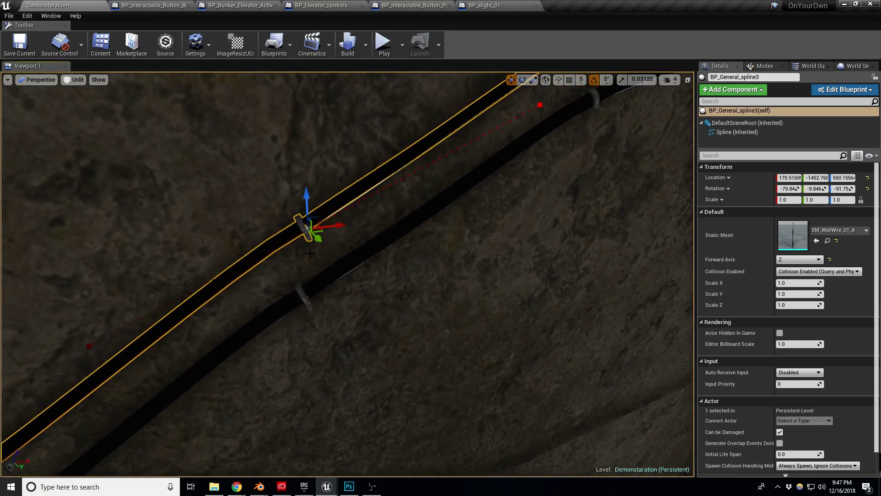
key(e)
drag(330, 228, 380, 224)
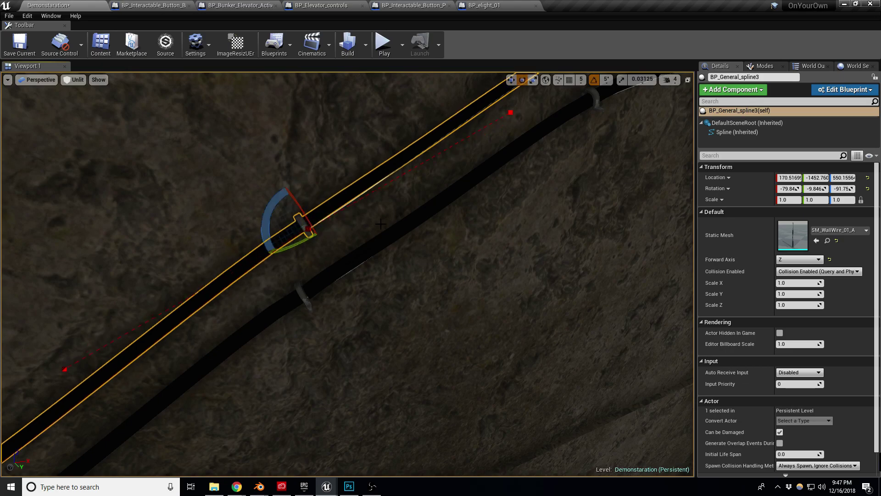
Shift two spline points of the yellow ventilation tube on the stairs slightly away from the wall
right_drag(347, 274, 257, 303)
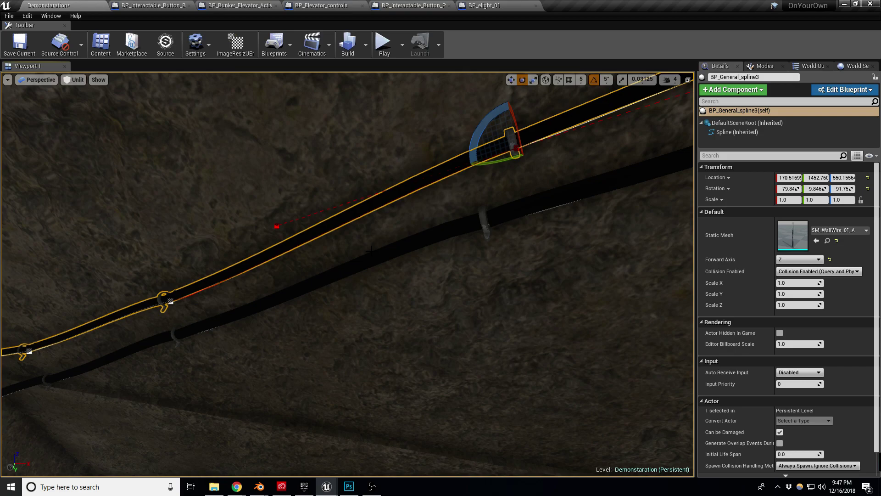
right_drag(365, 278, 507, 234)
key(w)
key(s)
right_drag(363, 251, 372, 356)
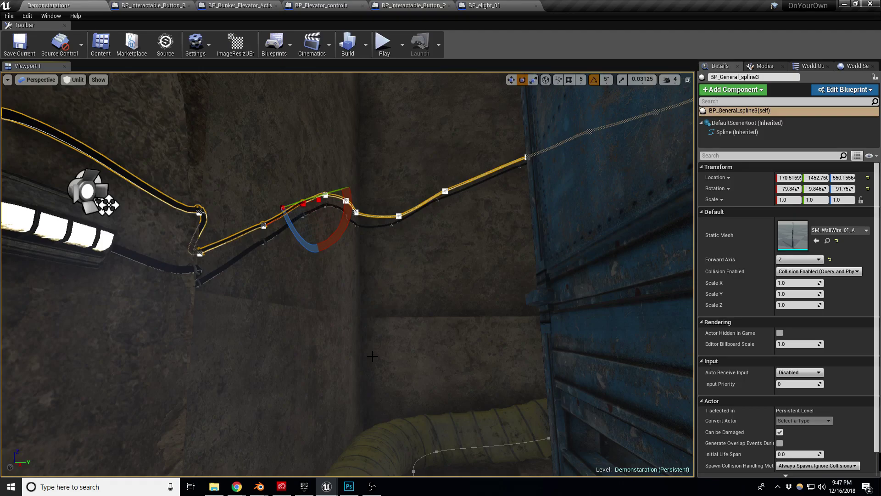
right_drag(417, 321, 409, 325)
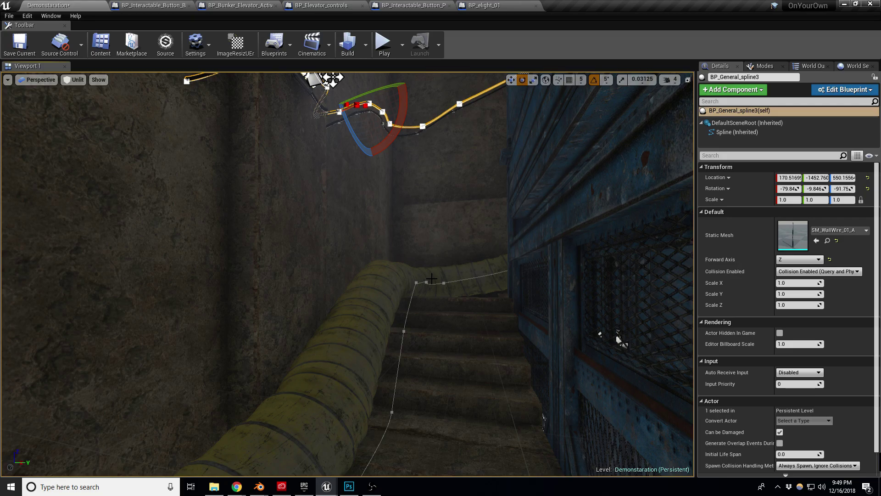
click(396, 415)
click(393, 413)
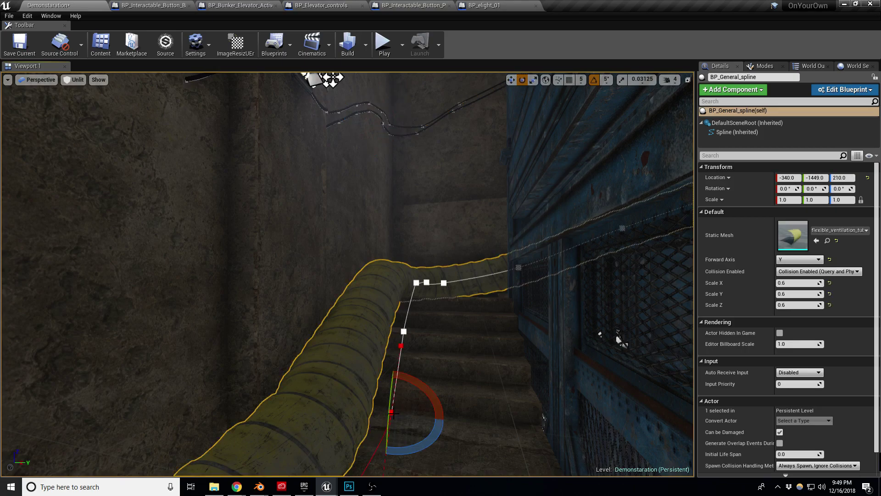
key(w)
drag(416, 418, 427, 418)
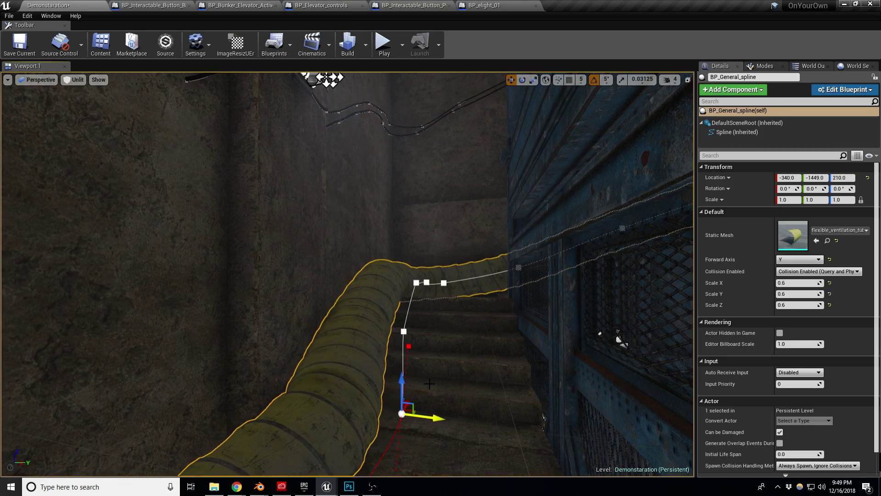
click(404, 331)
drag(429, 334, 438, 334)
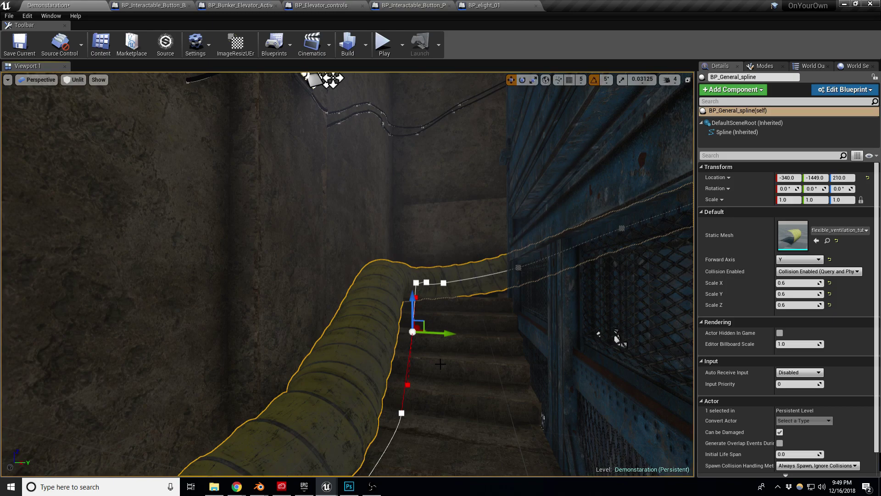
Place a Mesh_fusebox_02 on the bare wall ahead of the pillar, below the wires' starting end
right_drag(429, 366, 388, 392)
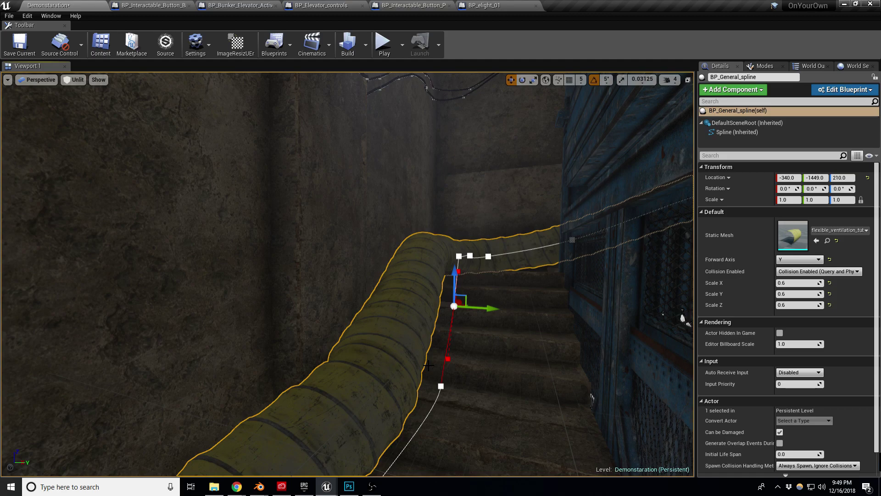
right_drag(429, 366, 369, 279)
key(Escape)
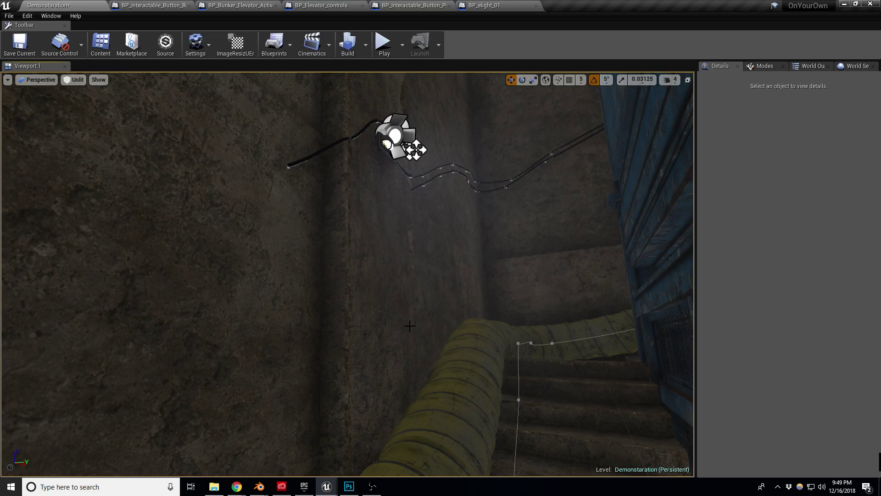
click(445, 307)
scroll(444, 306, down, 3)
scroll(444, 307, up, 1)
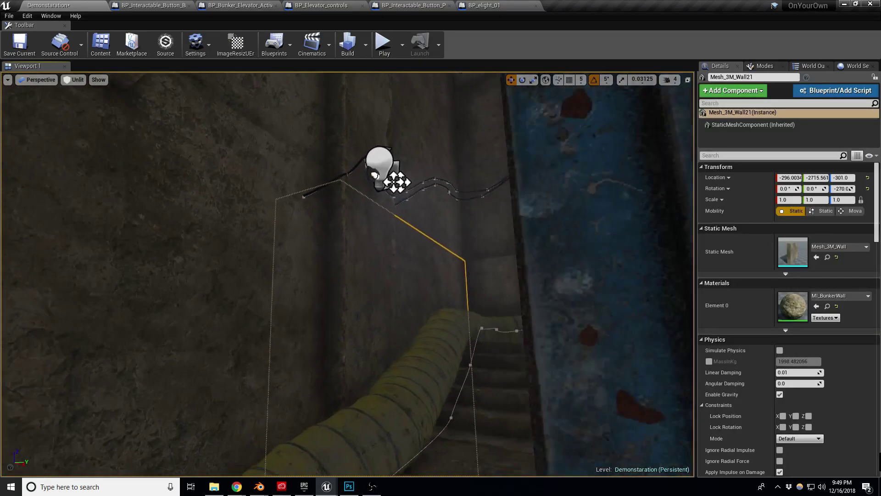
scroll(423, 287, up, 1)
mouse_move(422, 288)
right_down()
mouse_move(386, 287)
mouse_move(439, 267)
mouse_move(415, 290)
right_up()
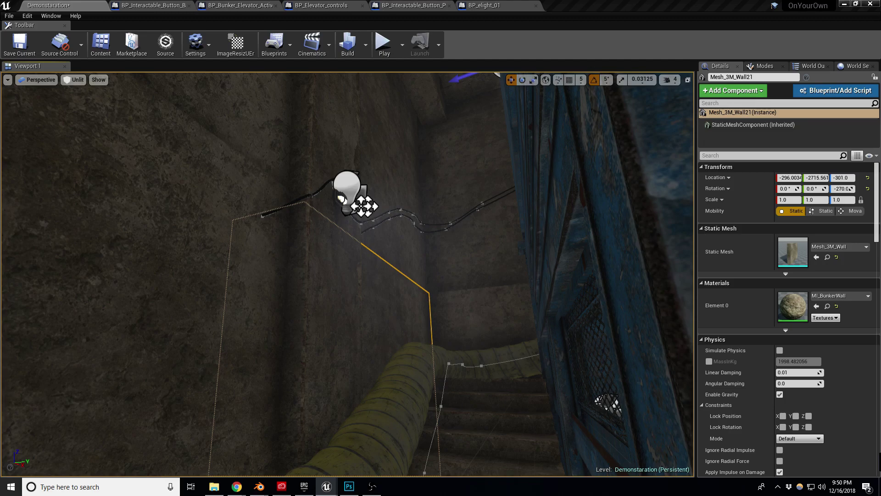
drag(54, 436, 137, 414)
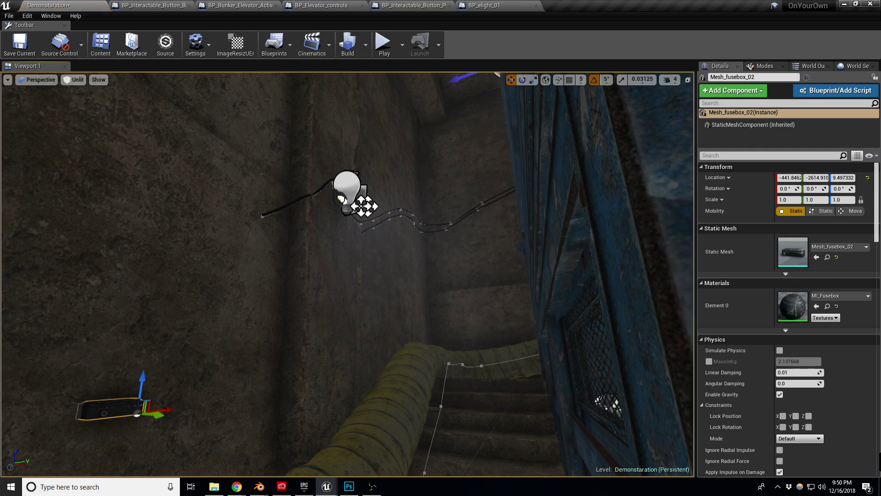
Rotate the new fuse box so it stands upright against the wall
right_drag(115, 347, 93, 357)
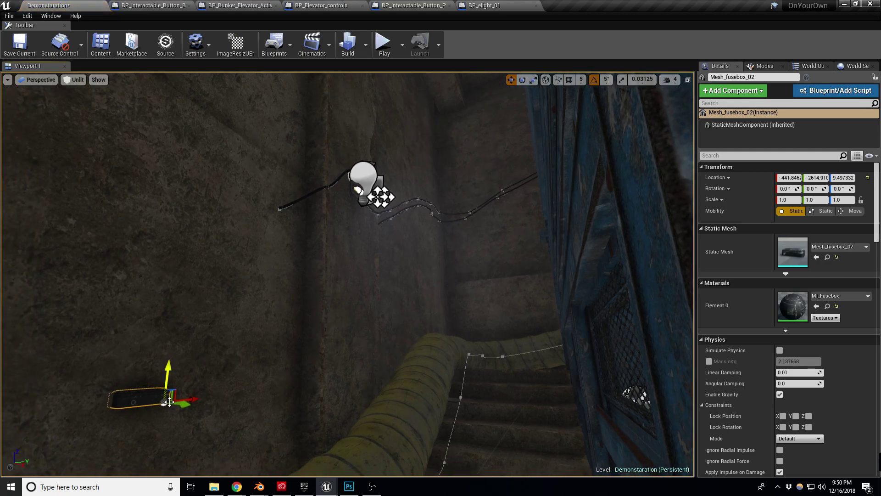
key(e)
drag(177, 385, 197, 406)
key(w)
key(e)
drag(151, 367, 174, 348)
right_drag(178, 344, 135, 356)
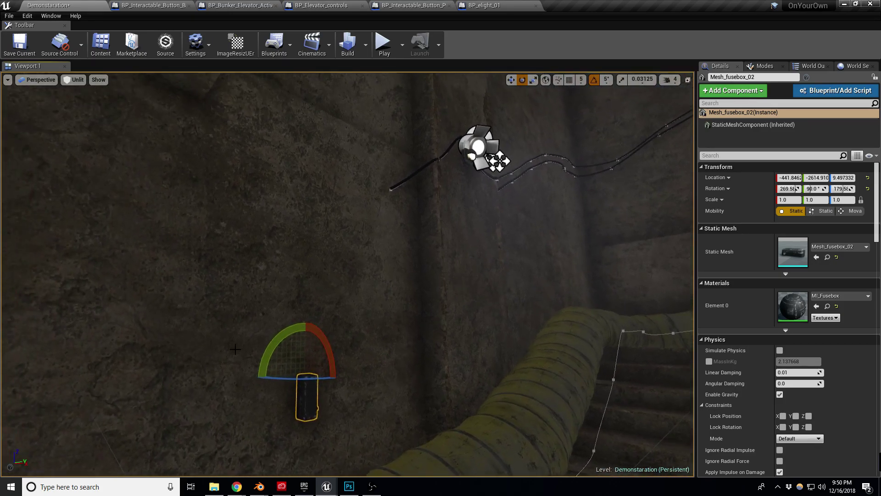
Move the fuse box up and along the wall so its side connector meets the upper wire's free end
key(w)
drag(315, 361, 390, 166)
right_drag(421, 179, 459, 147)
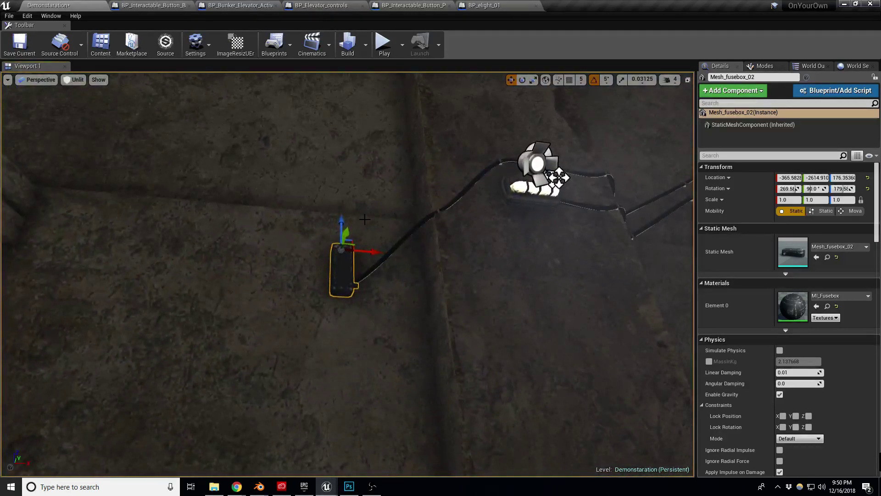
drag(342, 223, 342, 216)
right_drag(342, 217, 361, 216)
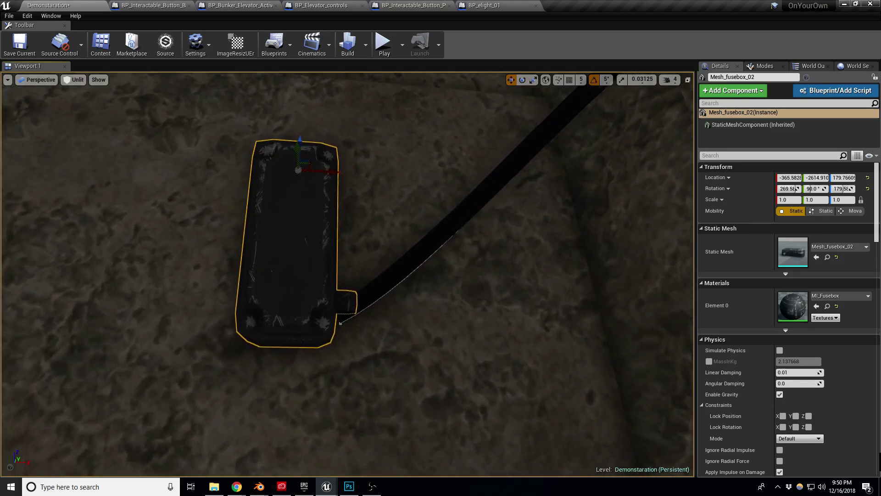
Rotate the upper wire's end point and raise it so the wire enters the fuse box's side connector
click(339, 321)
click(341, 323)
key(e)
drag(373, 345, 346, 368)
drag(341, 291, 341, 273)
right_drag(366, 247, 366, 258)
key(Escape)
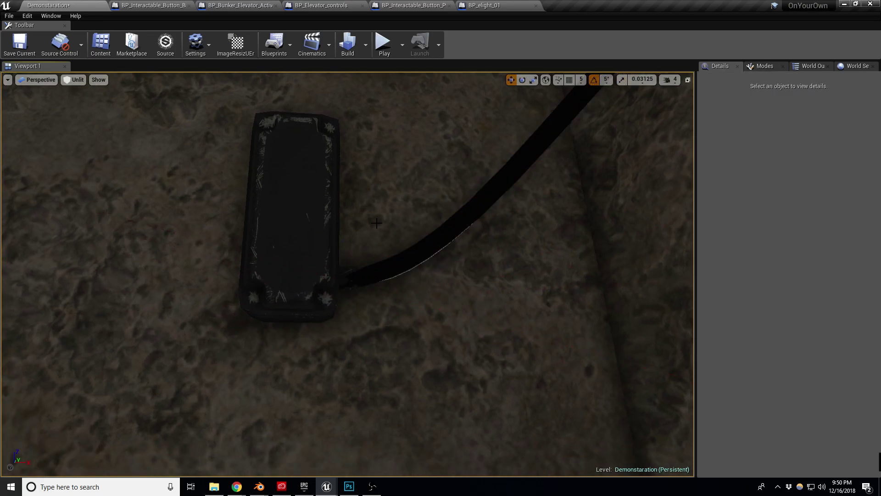
Examine the fuse box, its connected wire and the surrounding stairway wall from several distances
key(s)
right_drag(378, 218, 457, 222)
key(s)
key(a)
key(s)
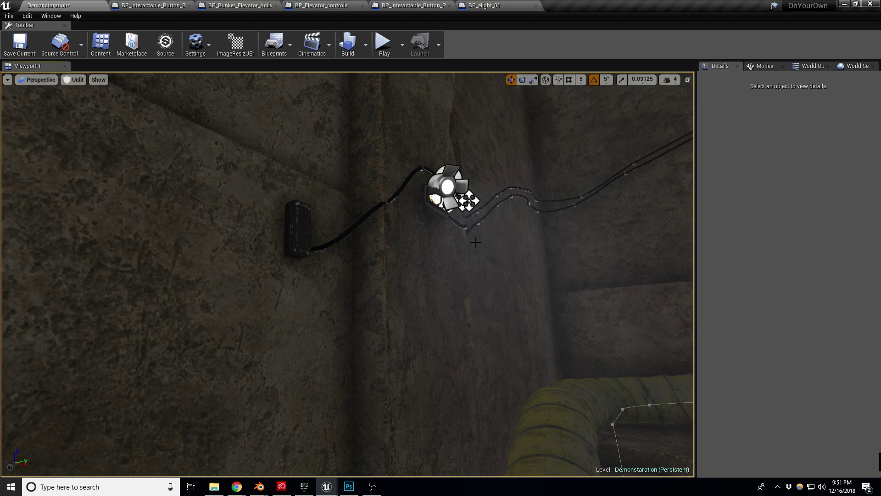
right_drag(279, 234, 260, 218)
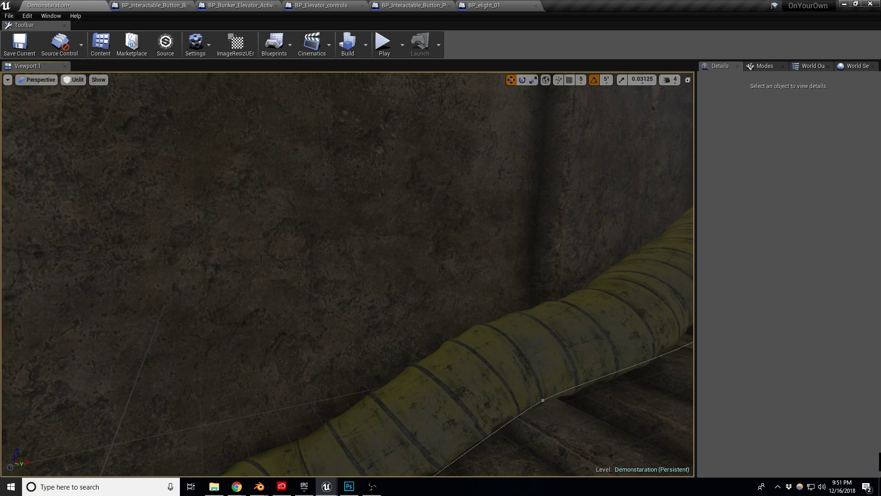
right_drag(385, 223, 562, 201)
key(s)
key(a)
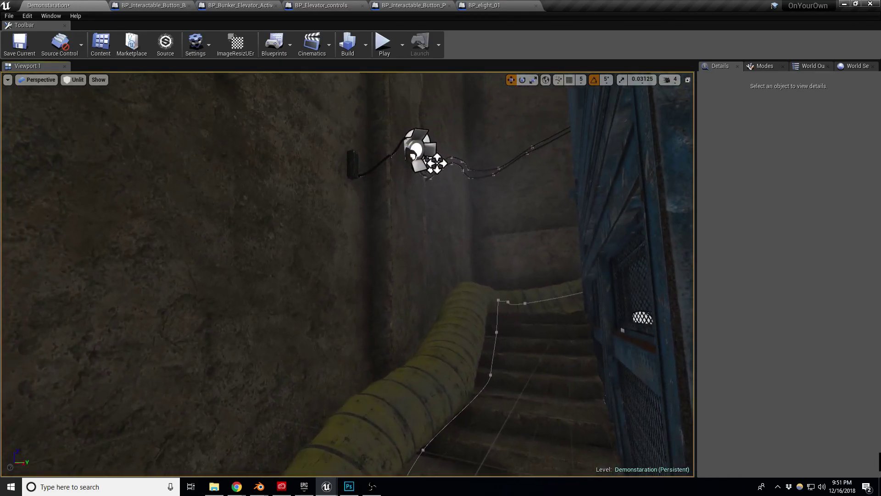
Place a general spline running vertically on the wall below the fuse box and assign it the Mesh_wires_02 static mesh
click(372, 167)
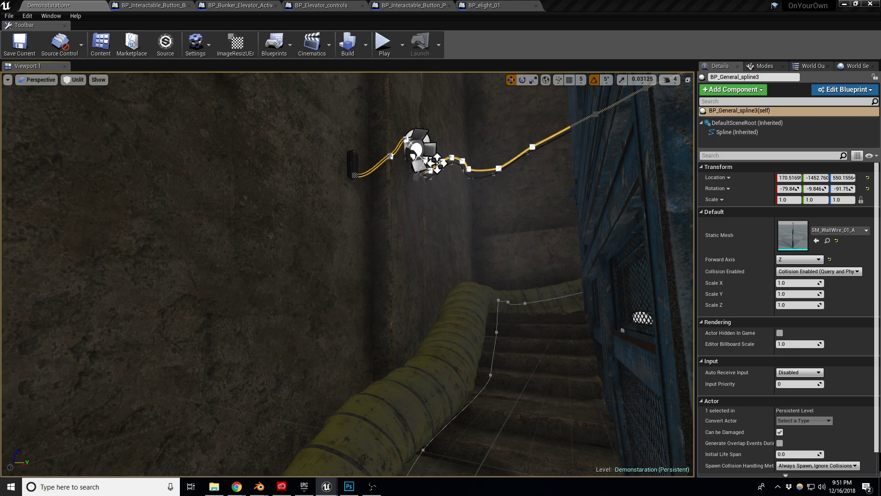
drag(0, 275, 327, 284)
key(e)
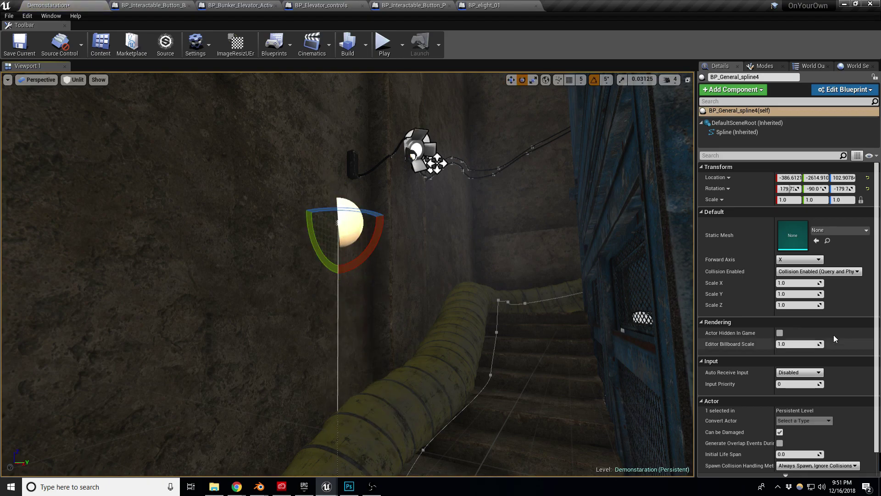
click(849, 231)
text(wire)
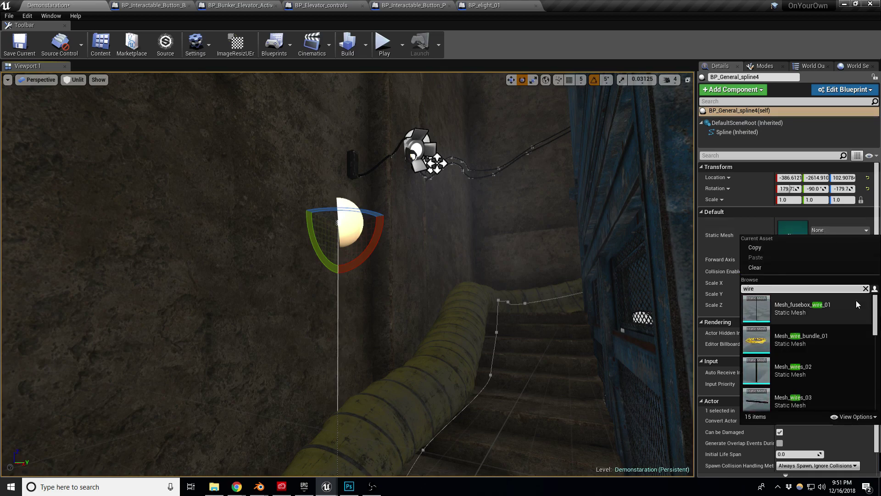
click(800, 371)
right_drag(452, 313, 465, 350)
key(w)
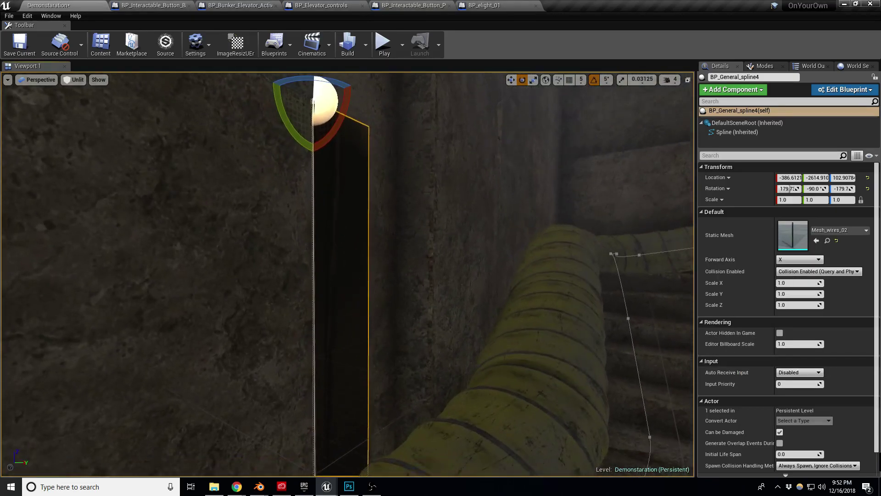
Set the vertical wire spline's forward axis to Z, keeping Mesh_wires_02 as its mesh
click(786, 260)
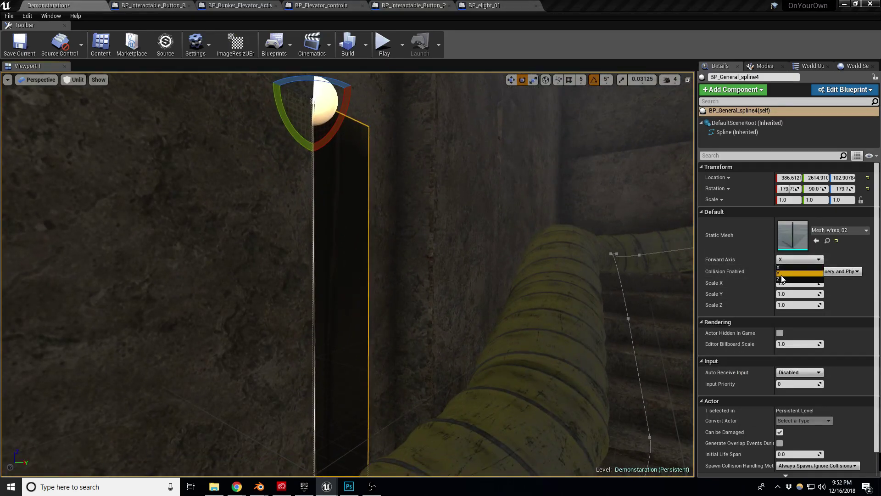
click(784, 274)
click(795, 260)
click(785, 279)
right_drag(551, 284, 524, 278)
key(w)
key(s)
click(832, 230)
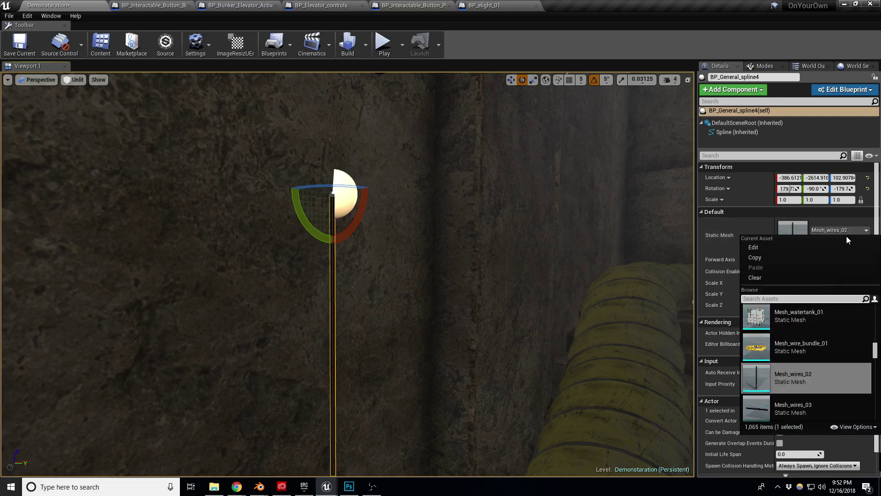
click(758, 210)
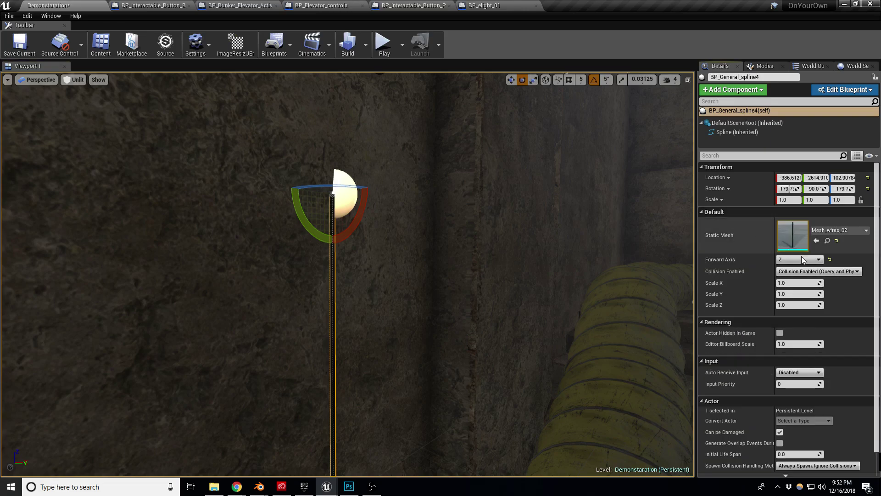
Set the vertical wire spline's X, Y and Z mesh scale to 1.5
click(800, 283)
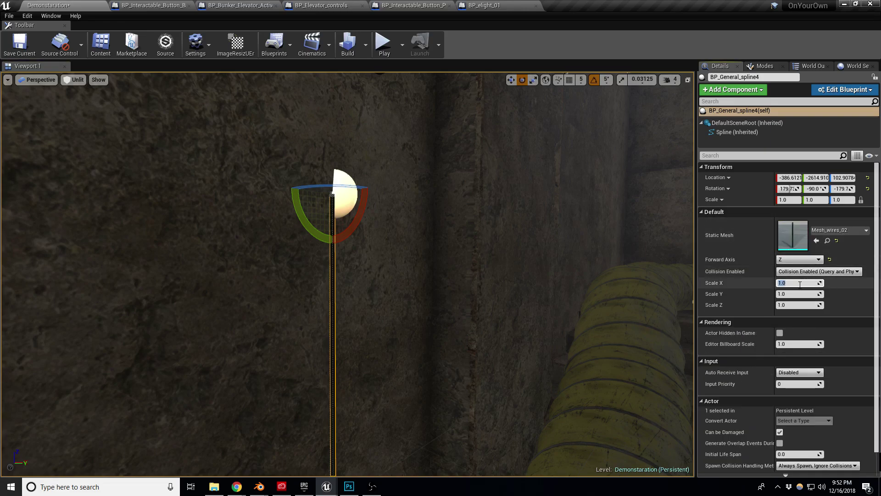
text(1.5)
key(Tab)
key(Tab)
text(1.5)
key(Return)
Move the vertical wire slightly off the wall and up so its top end meets the fuse box's underside
right_drag(354, 273, 355, 257)
key(w)
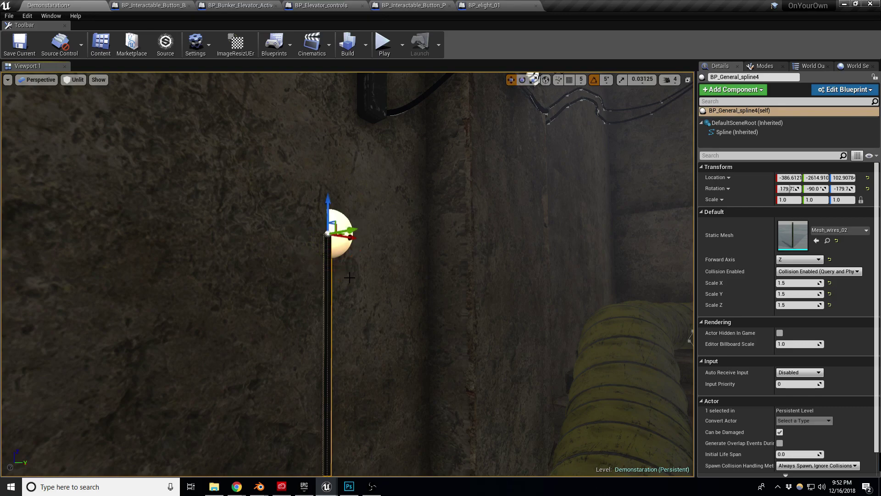
drag(353, 230, 353, 228)
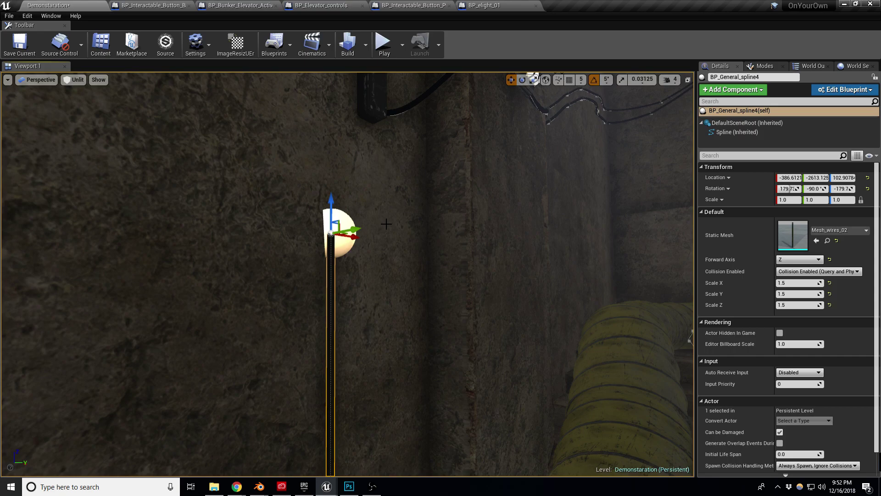
right_drag(357, 221, 338, 181)
key(w)
right_drag(413, 151, 378, 220)
drag(271, 284, 353, 96)
right_drag(353, 96, 360, 59)
drag(326, 180, 333, 99)
Extend the vertical wire's lower end point down the wall to the stairs below
right_drag(334, 99, 550, 152)
key(w)
right_drag(257, 189, 383, 202)
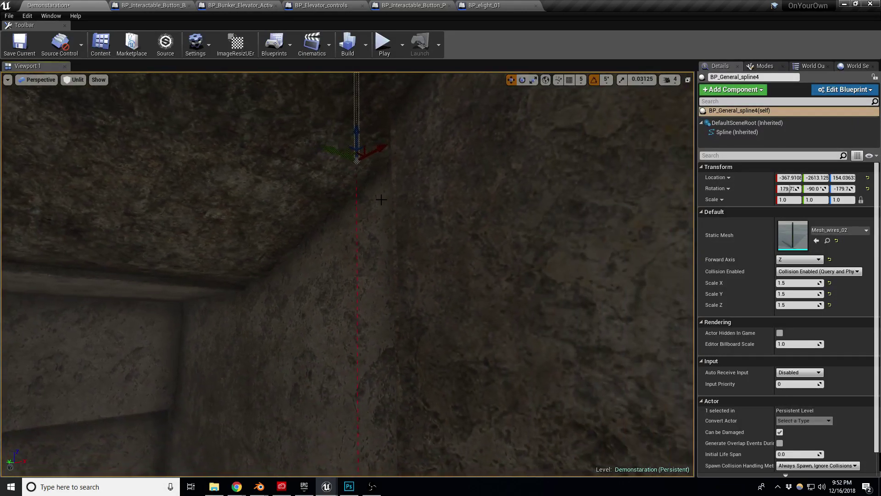
right_drag(341, 425, 342, 454)
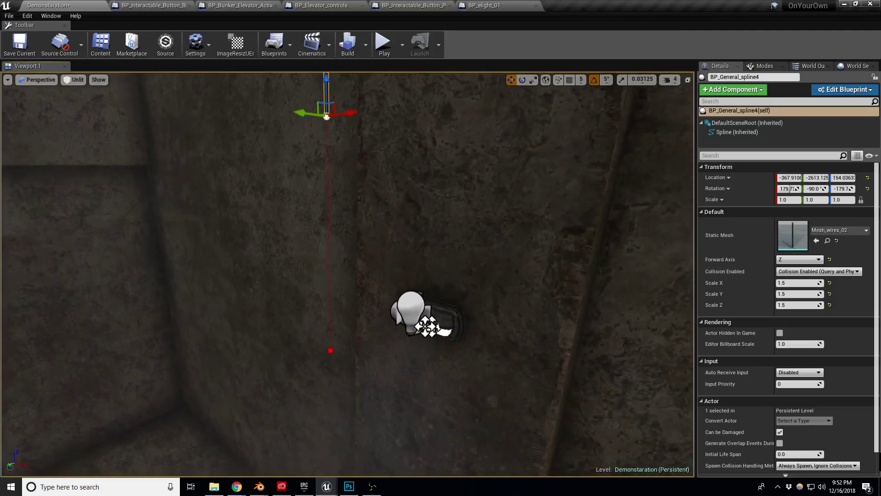
right_drag(323, 225, 331, 180)
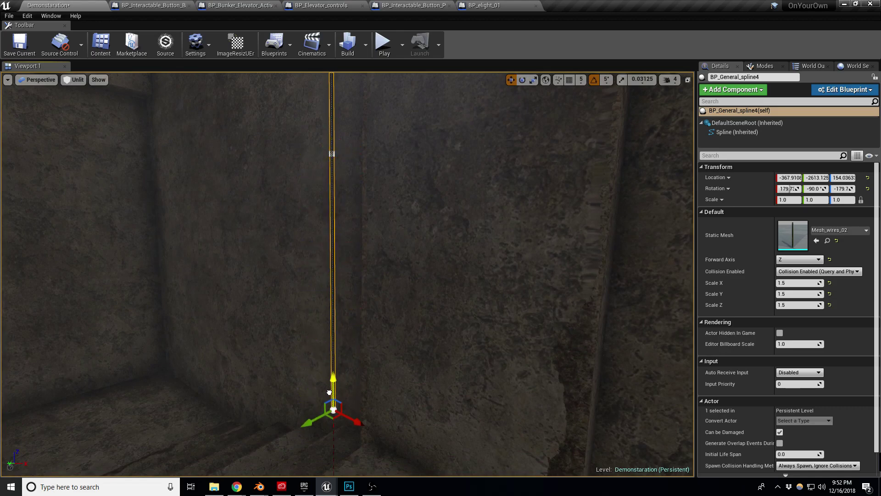
right_drag(333, 398, 447, 115)
click(460, 172)
alt+drag(375, 152, 375, 473)
right_drag(390, 192, 390, 258)
drag(381, 268, 344, 473)
right_drag(346, 443, 342, 467)
right_drag(280, 323, 259, 402)
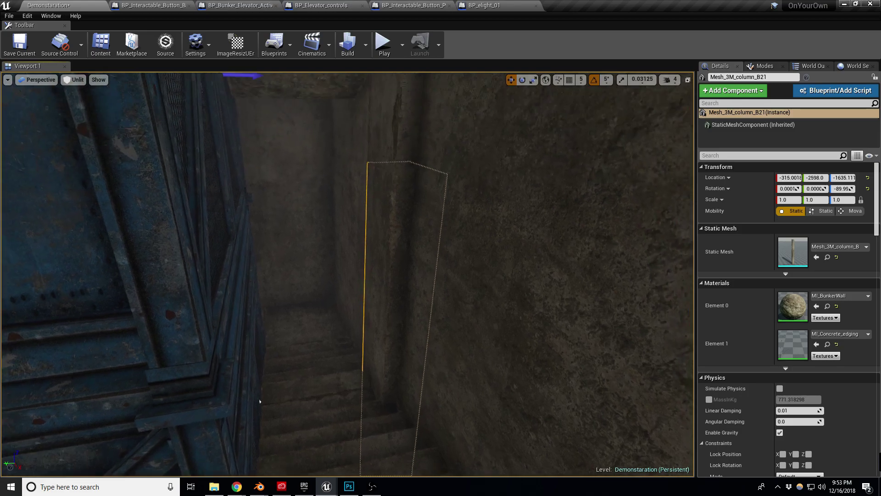
key(ctrl+z)
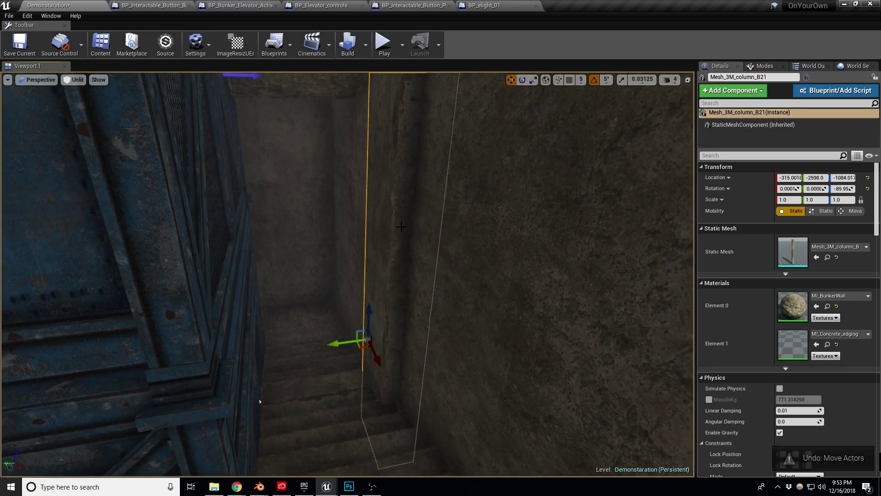
key(ctrl+z)
Turn on position grid snapping and duplicate the wall column down the stairwell, placing the copy at Z about -1675
click(569, 79)
right_drag(391, 186, 417, 88)
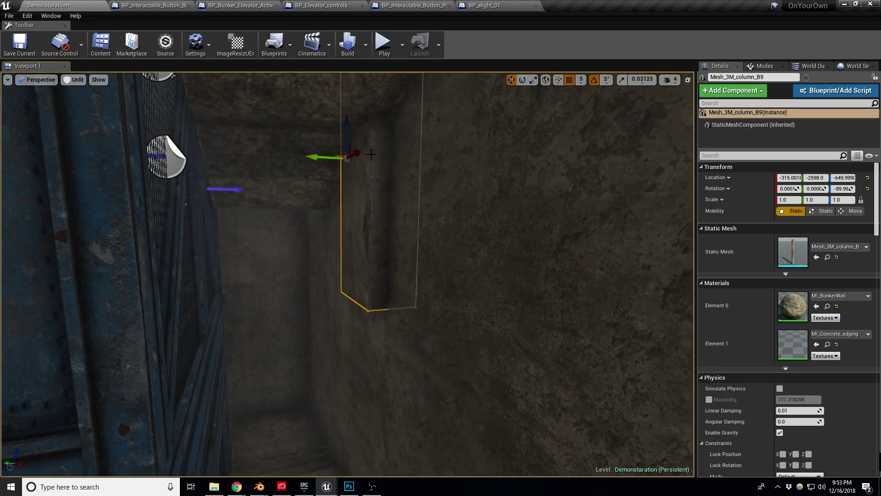
drag(349, 154, 303, 154)
key(ctrl+z)
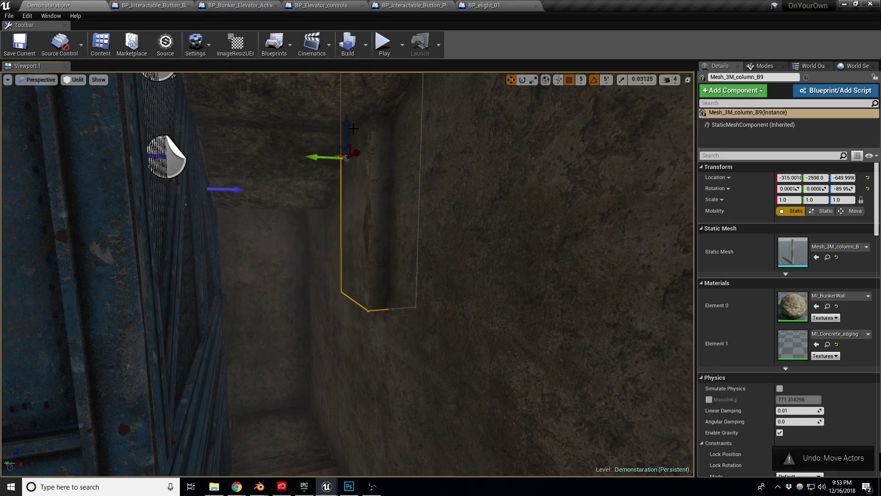
alt+drag(350, 122, 323, 474)
right_drag(358, 294, 358, 404)
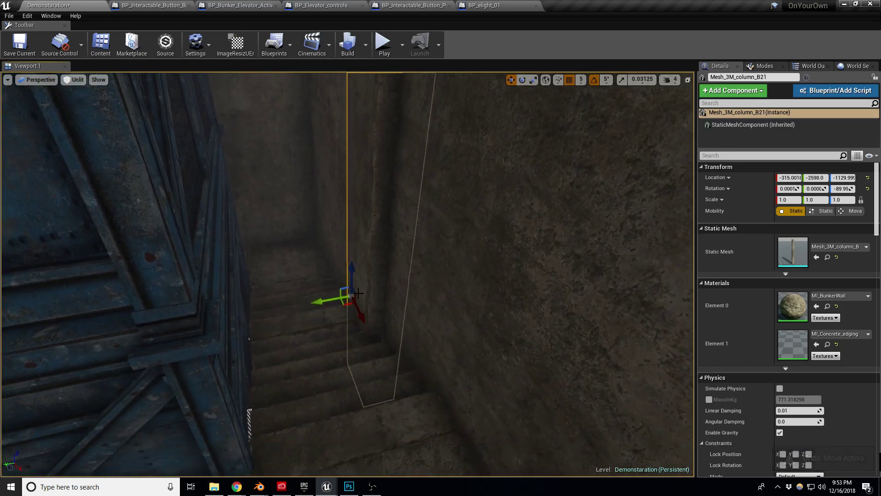
drag(352, 276, 345, 476)
key(f)
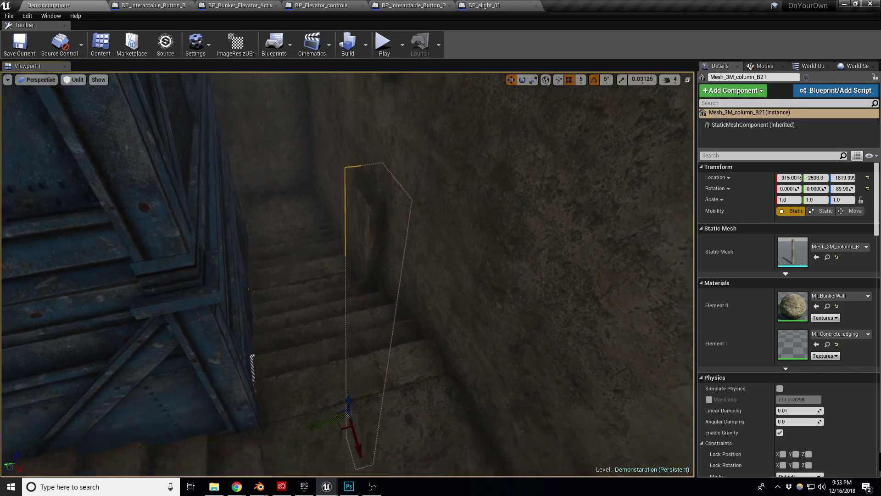
drag(346, 436, 349, 411)
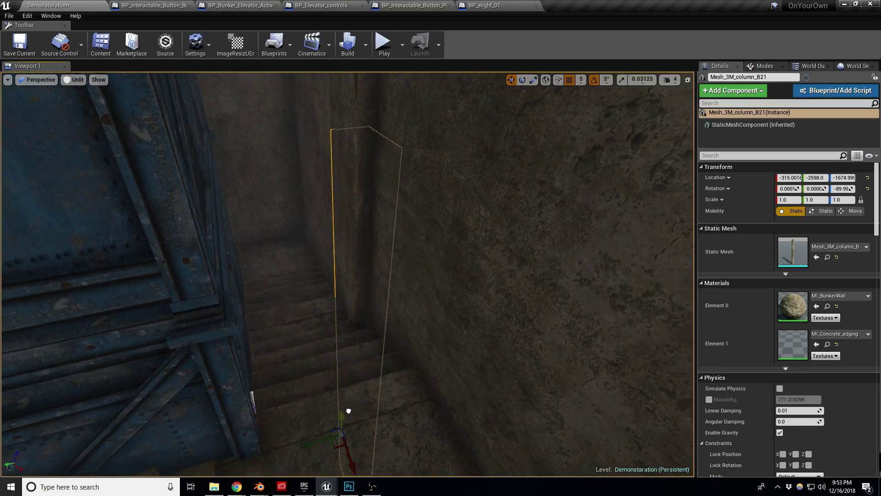
right_drag(349, 410, 377, 257)
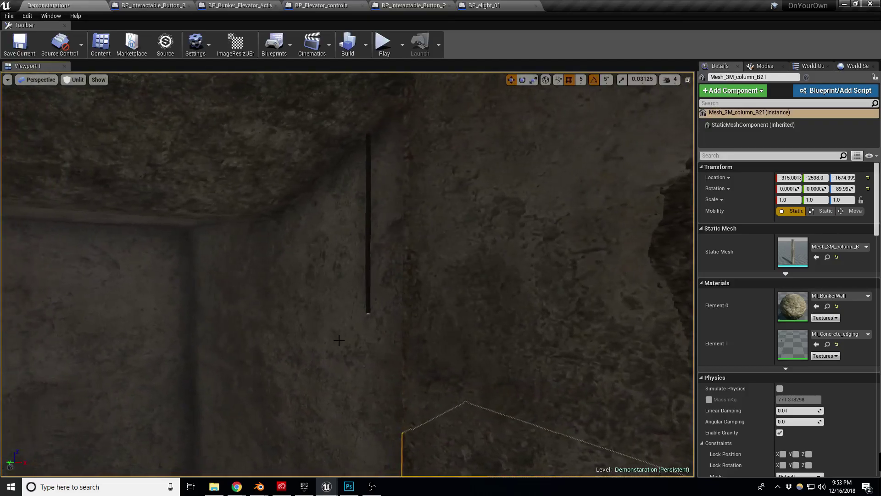
Pull the vertical wire's lower end point further down the wall to the lower part of the stairwell
click(369, 312)
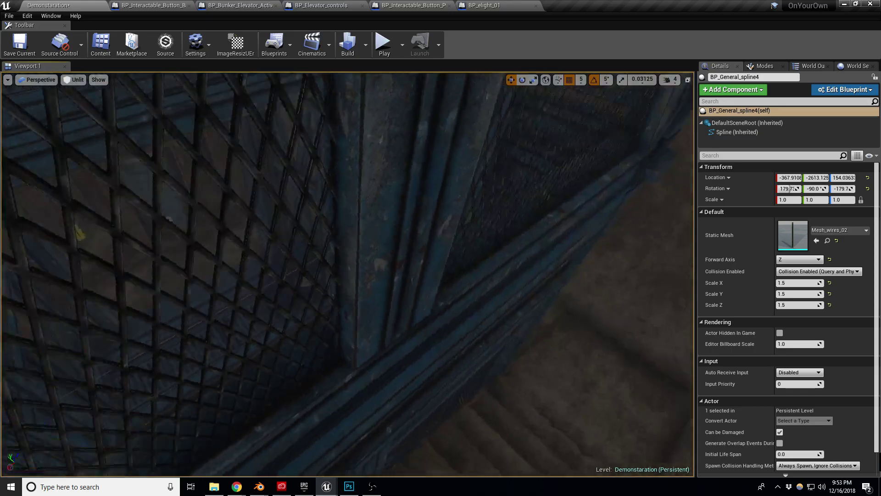
right_drag(349, 274, 257, 317)
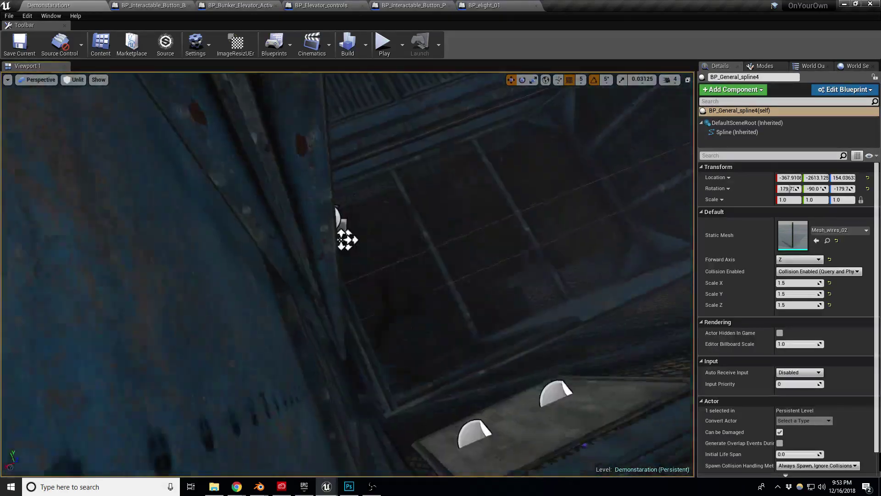
right_drag(285, 288, 457, 174)
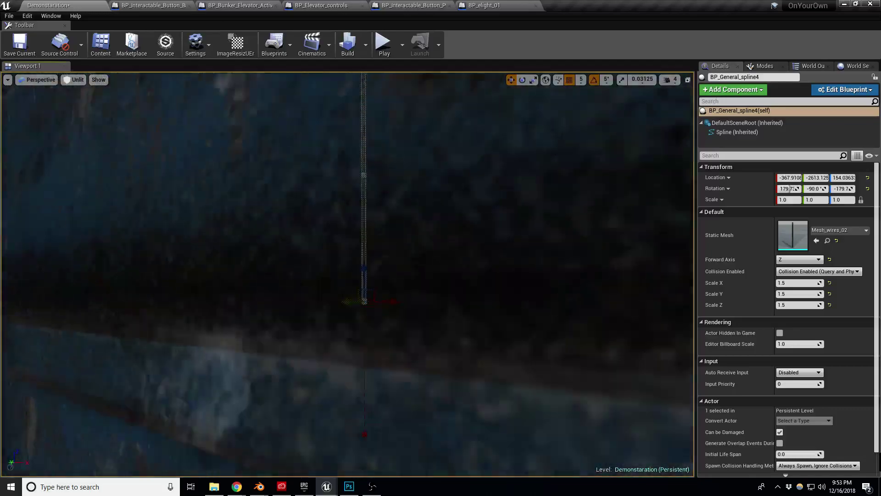
right_drag(364, 302, 408, 387)
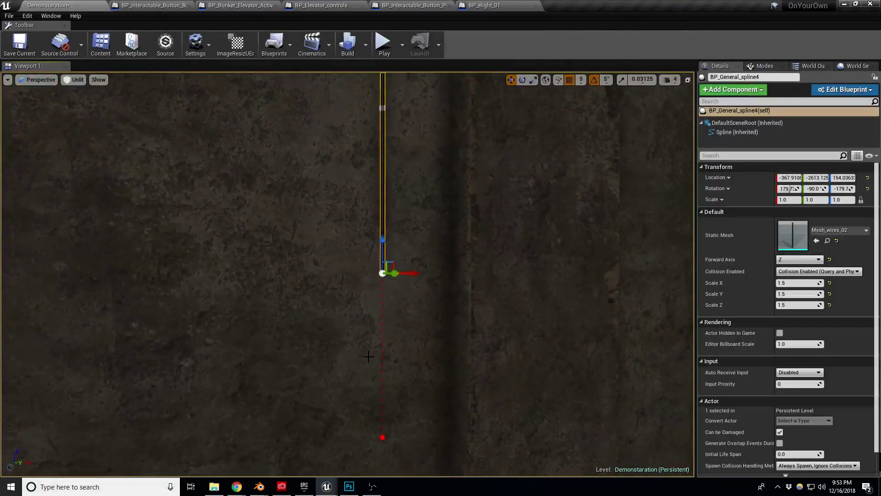
Duplicate the fuse box and place the copy lower on the vertical wire at Z about -285
right_drag(347, 274, 313, 349)
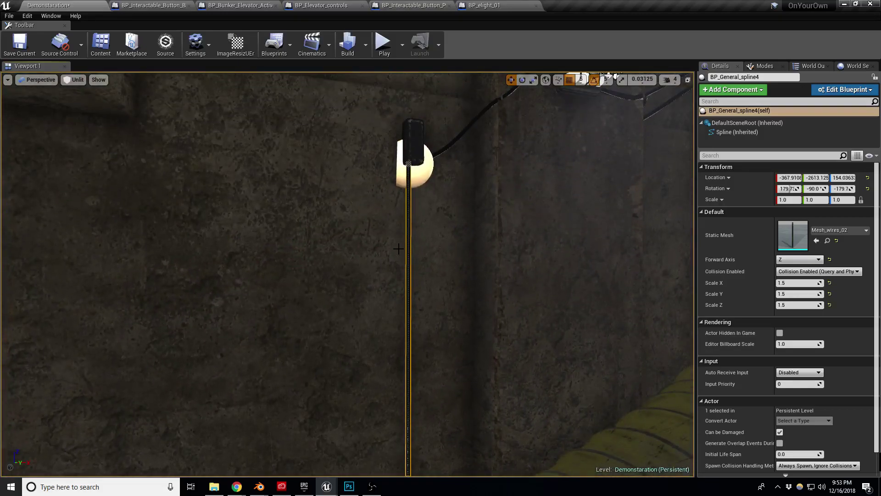
click(417, 146)
alt+drag(415, 89, 411, 356)
right_drag(410, 355, 411, 414)
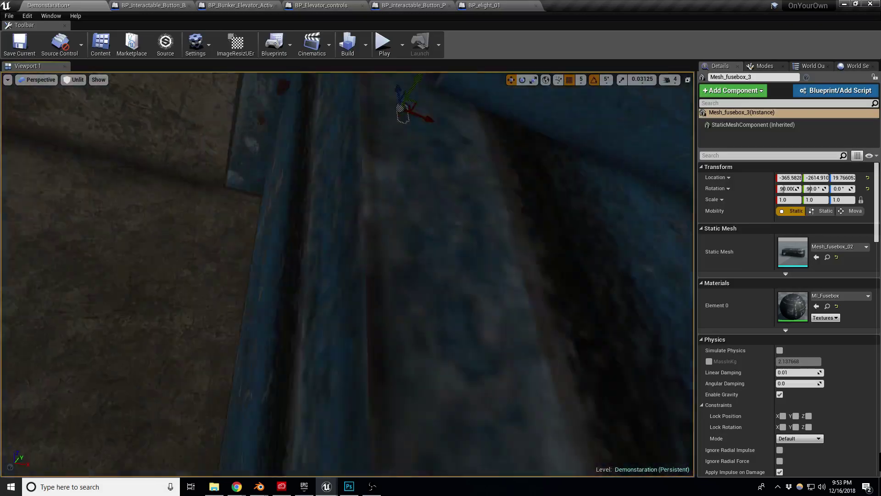
right_drag(410, 326, 410, 326)
drag(368, 116, 383, 303)
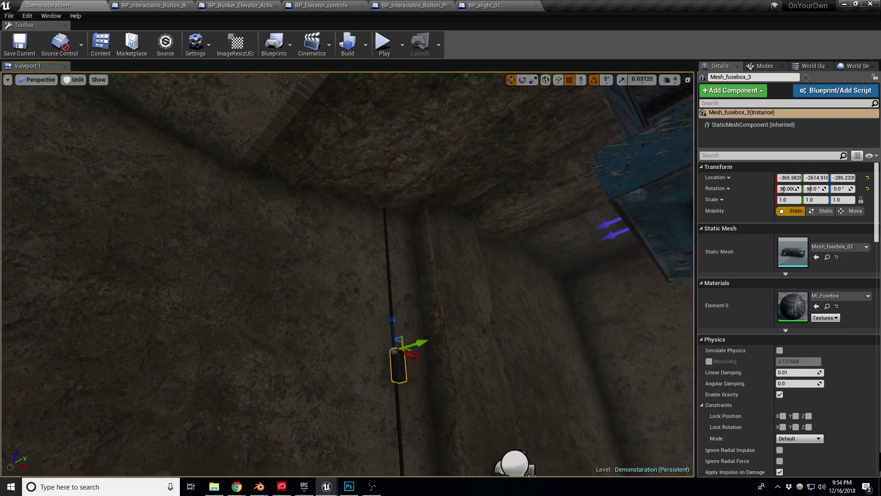
right_drag(410, 265, 410, 265)
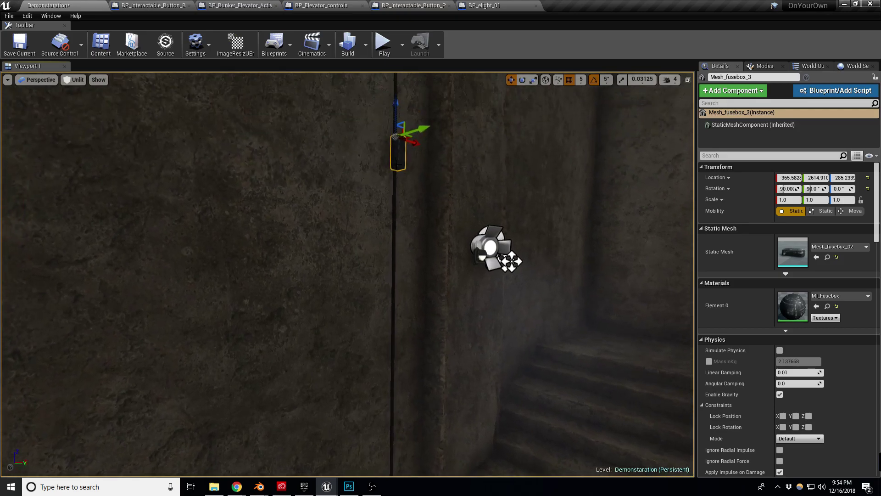
right_drag(408, 327, 407, 326)
Duplicate the lower fuse box again and place this copy further down the wire at Z about -870
right_drag(408, 170, 408, 163)
drag(406, 143, 399, 335)
right_drag(399, 335, 404, 318)
drag(411, 266, 412, 329)
middle_drag(412, 329, 417, 414)
right_drag(413, 322, 381, 289)
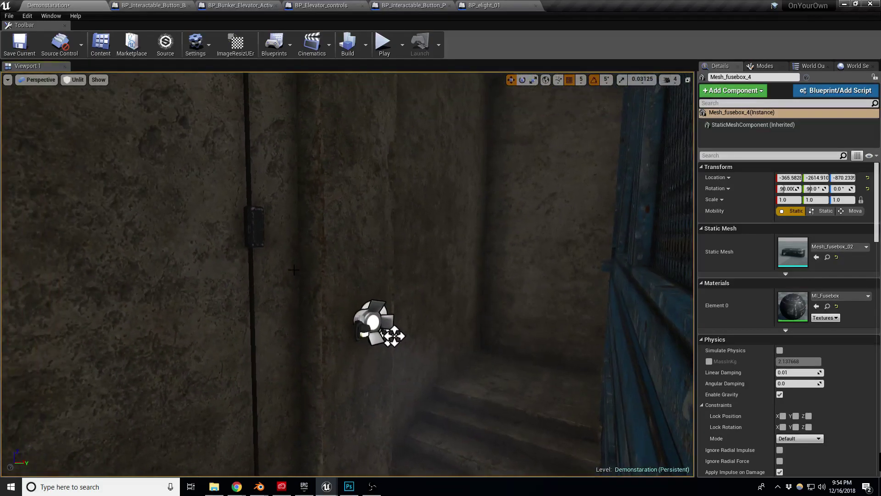
Lower the upper of the two fuse box copies along the wire to Z about -395, near the wall lamp
click(255, 236)
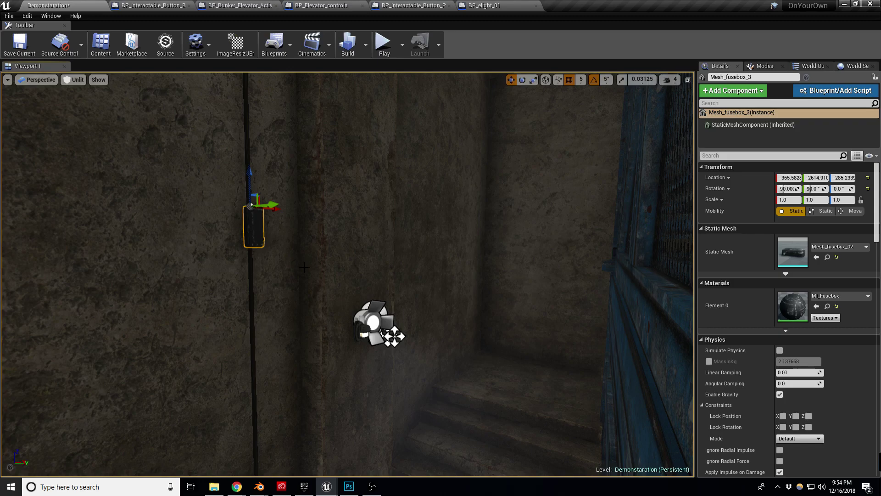
drag(251, 179, 246, 342)
mouse_move(266, 332)
right_down()
mouse_move(308, 334)
mouse_move(273, 328)
right_up()
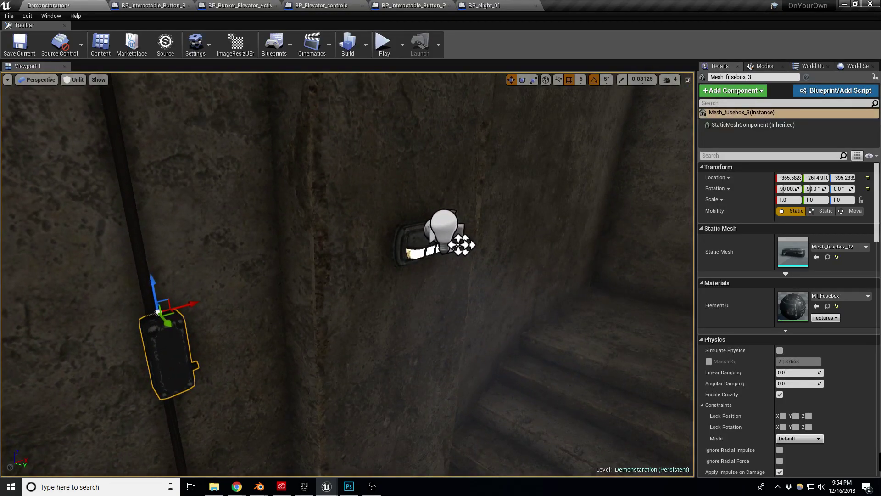
Place a new general spline actor beside the fuse box near the lamp, using static mesh Mesh_fusebox_wire_01 and forward axis Z
drag(1, 312, 271, 398)
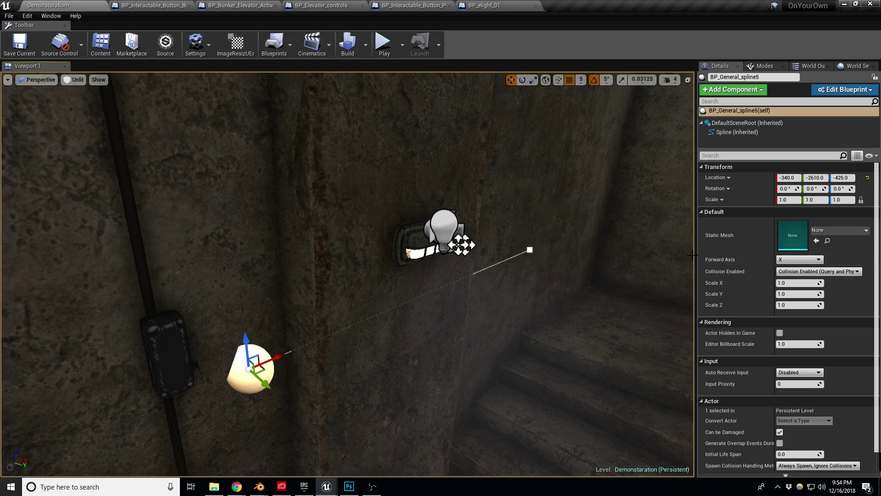
click(839, 230)
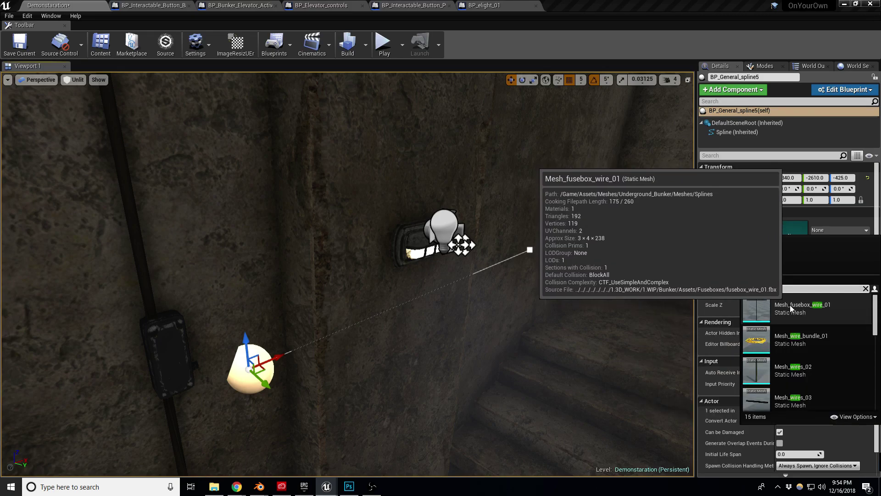
click(789, 305)
click(806, 261)
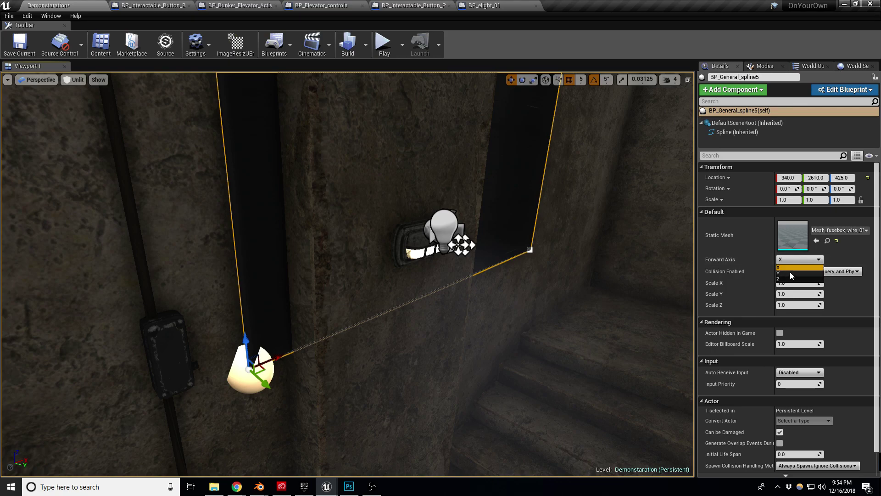
click(791, 274)
click(799, 259)
click(790, 282)
Move the wire's start into the fuse box at X -365, Z -410 and bring its end to the lamp, adding two bend points between
drag(282, 354, 168, 331)
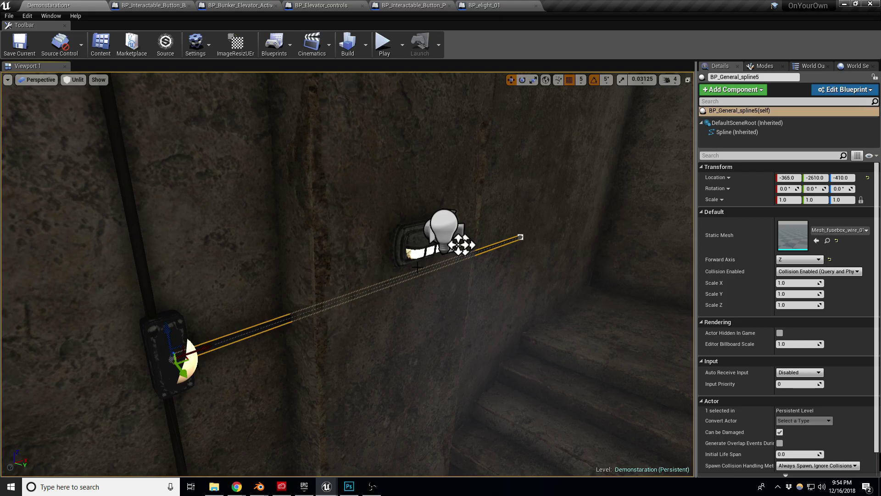
click(518, 238)
right_drag(527, 180, 500, 229)
right_drag(635, 181, 665, 193)
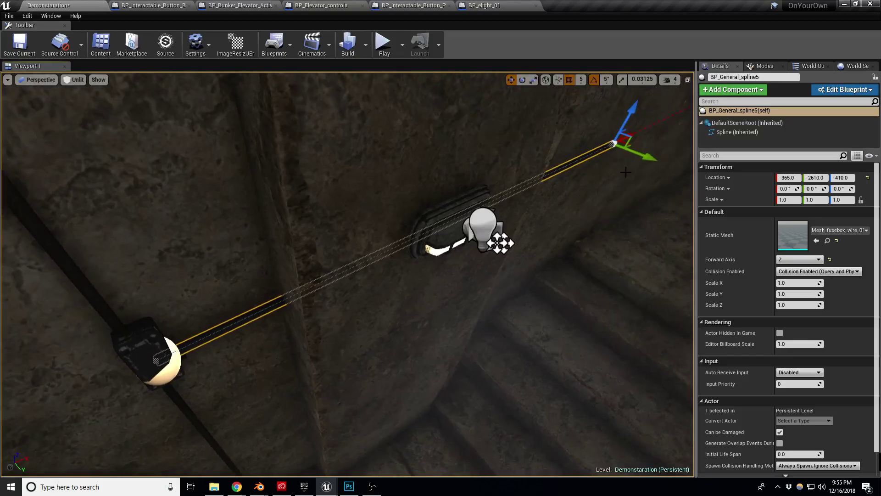
drag(634, 144, 423, 264)
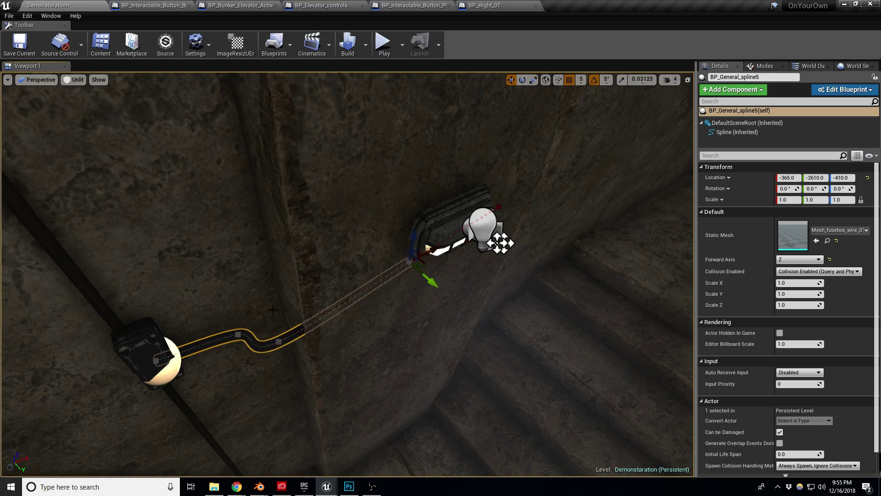
Raise the wire's second bend point and its end point to the lamp's height, forming an S-shaped run from the fuse box
click(238, 334)
right_drag(238, 335, 277, 352)
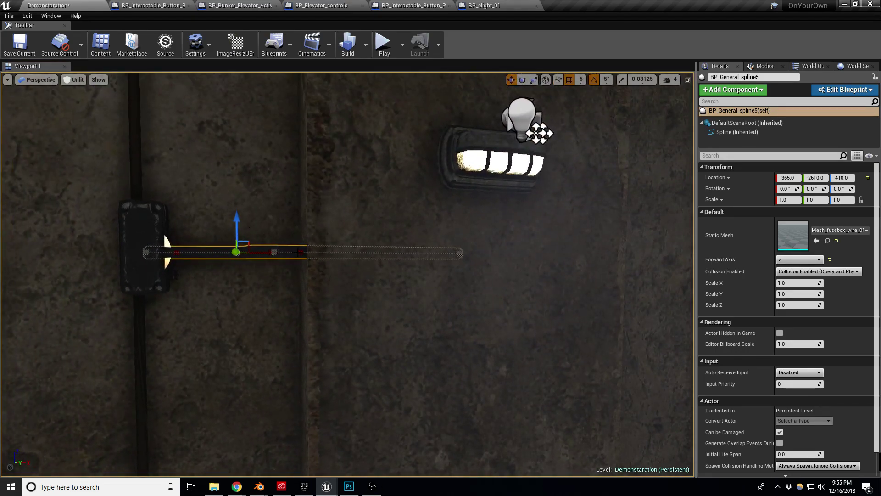
click(275, 252)
drag(276, 224, 277, 181)
click(460, 254)
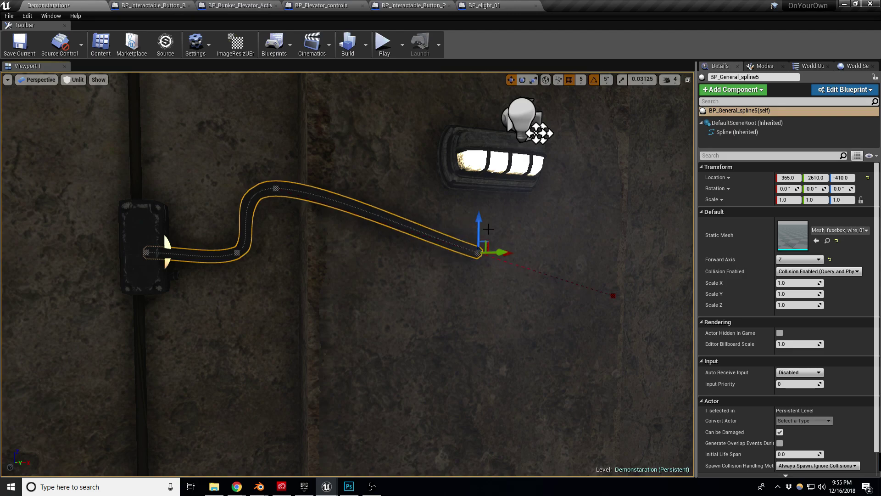
drag(477, 215, 480, 146)
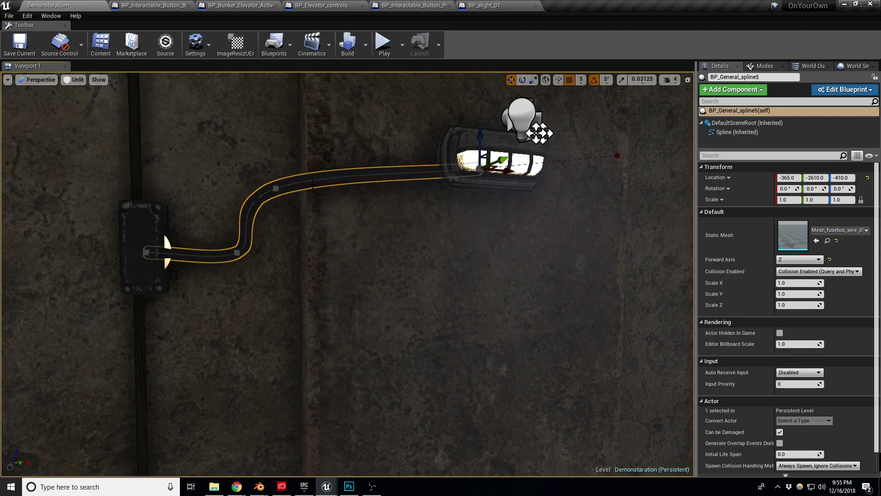
click(275, 188)
drag(271, 160, 274, 132)
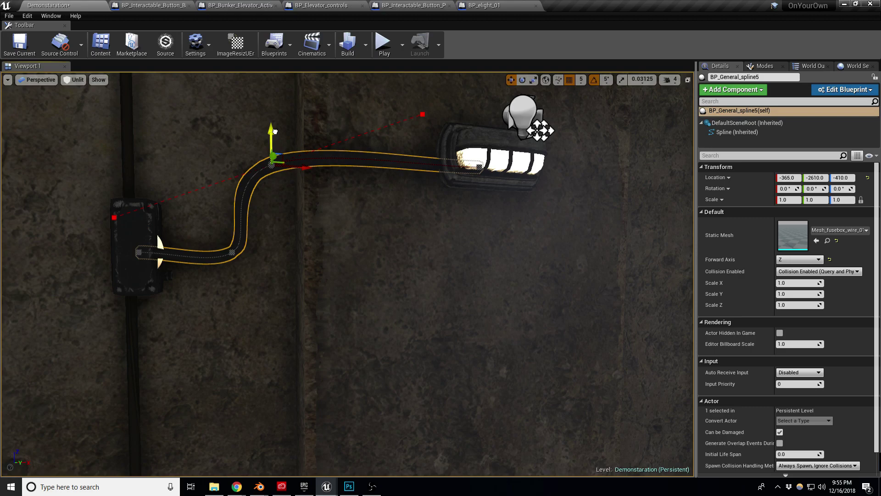
Adjust the upper bend point's distance from the wall so the wire wraps around the wall's protruding edge
right_drag(318, 257, 377, 266)
right_drag(448, 324, 449, 324)
drag(452, 339, 431, 337)
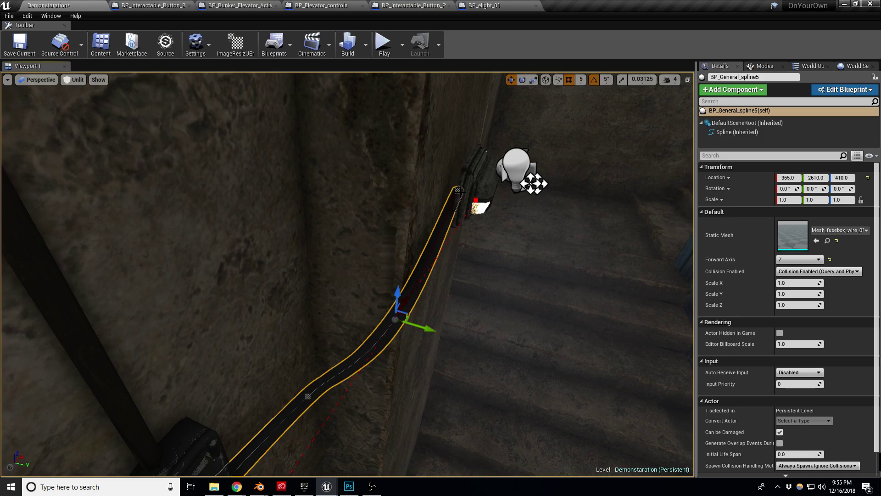
Set the position grid snap to 1 and nudge the wire's end point into the wall lamp's housing
right_drag(499, 253, 491, 230)
key(w)
key(s)
right_drag(434, 272, 438, 229)
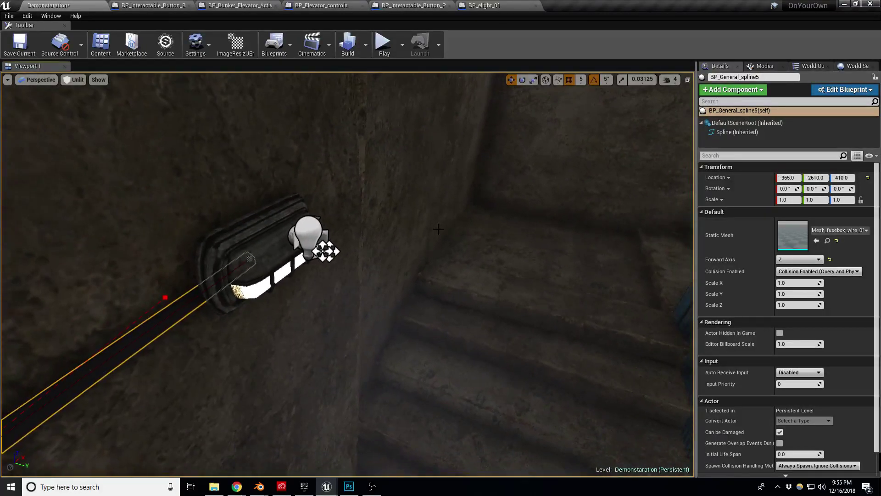
click(249, 258)
click(581, 80)
click(585, 96)
drag(271, 266, 286, 271)
middle_drag(286, 271, 275, 340)
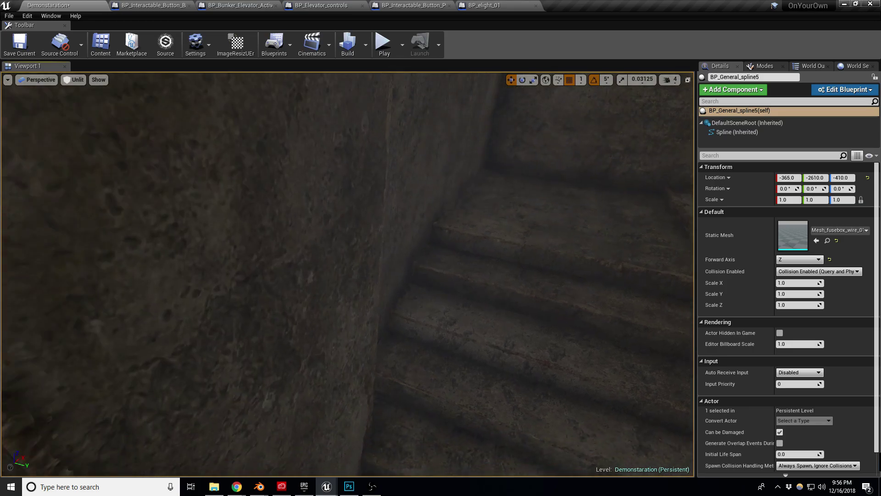
right_drag(204, 242, 172, 250)
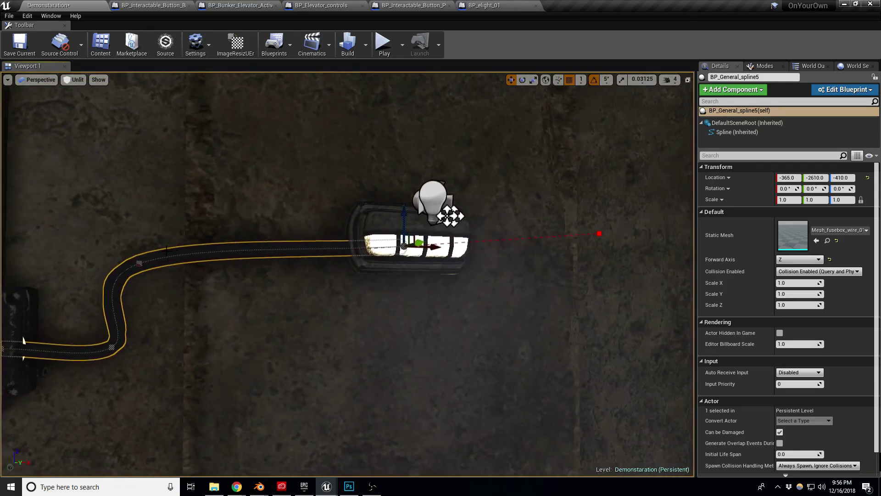
Shift both bend points of the lamp wire toward the lamp and raise the upper one slightly
click(139, 263)
drag(166, 263, 204, 267)
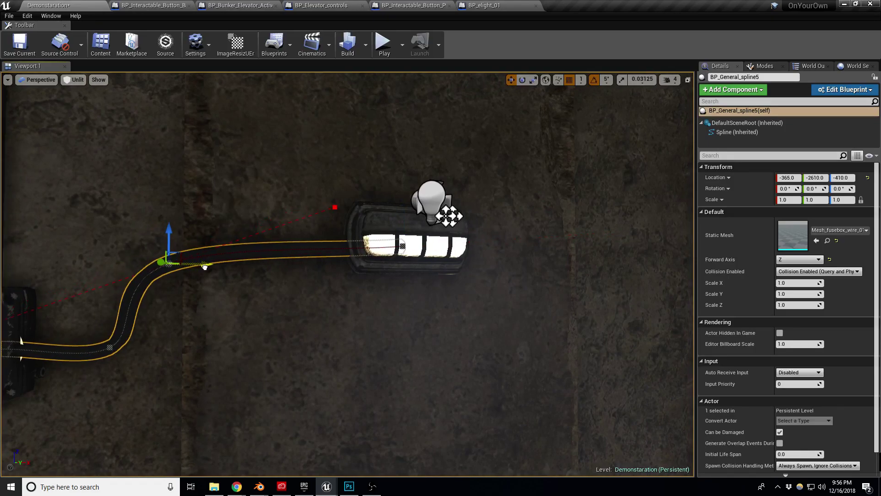
drag(171, 239, 170, 225)
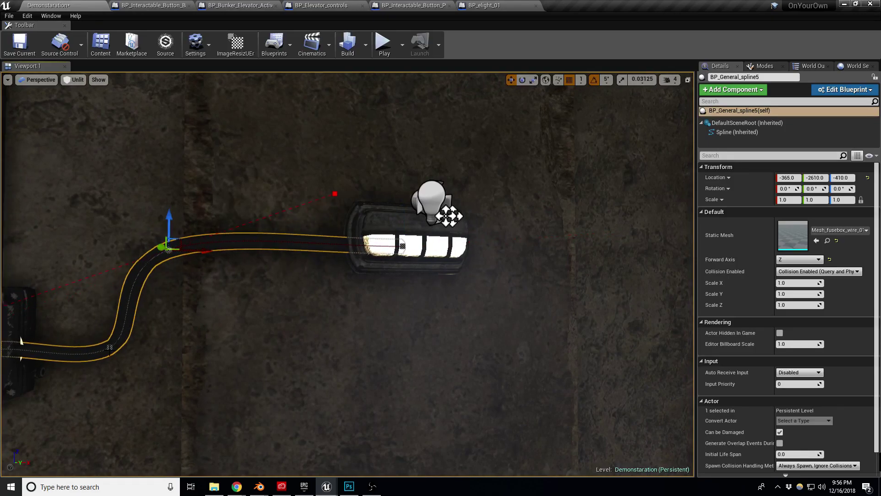
click(109, 348)
drag(139, 347, 164, 342)
right_drag(183, 310, 225, 307)
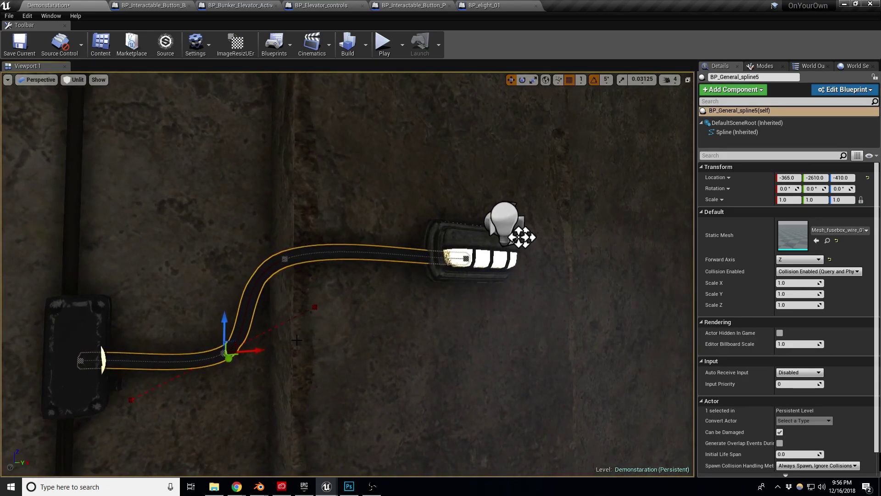
Adjust the lower bend point's distance from the wall and raise the point slightly
mouse_move(326, 342)
right_down()
mouse_move(325, 356)
mouse_move(293, 339)
mouse_move(321, 333)
mouse_move(298, 354)
mouse_move(322, 331)
mouse_move(320, 317)
mouse_move(331, 354)
mouse_move(319, 342)
right_up()
mouse_move(336, 288)
right_down()
mouse_move(339, 299)
mouse_move(345, 291)
right_up()
drag(345, 291, 337, 286)
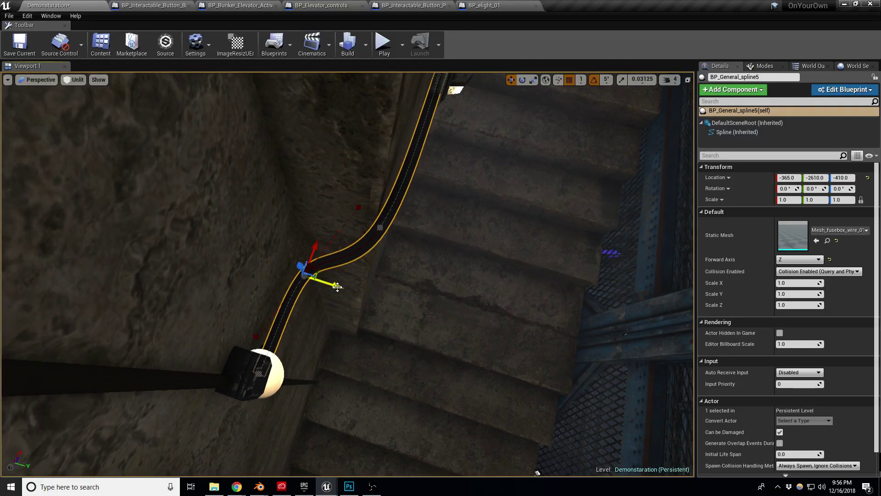
right_drag(351, 282, 304, 270)
drag(272, 219, 272, 210)
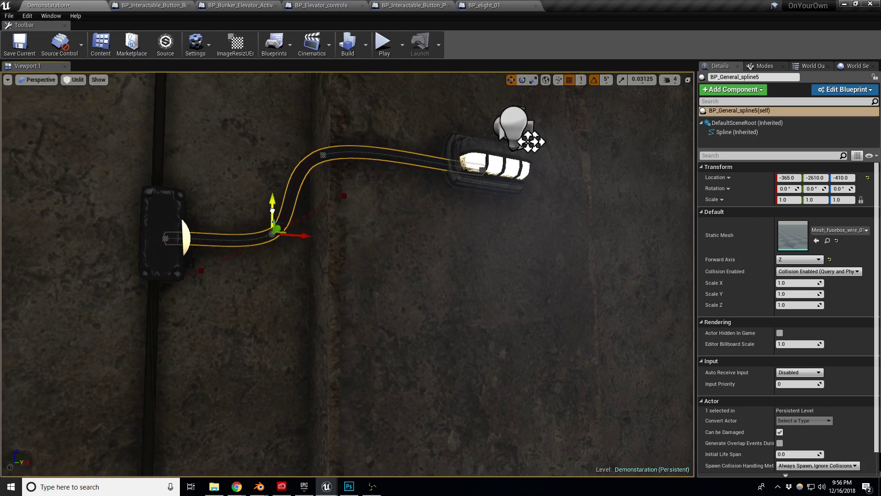
Lower the wire's upper bend point slightly and shift it further toward the lamp to smooth the curve
click(321, 156)
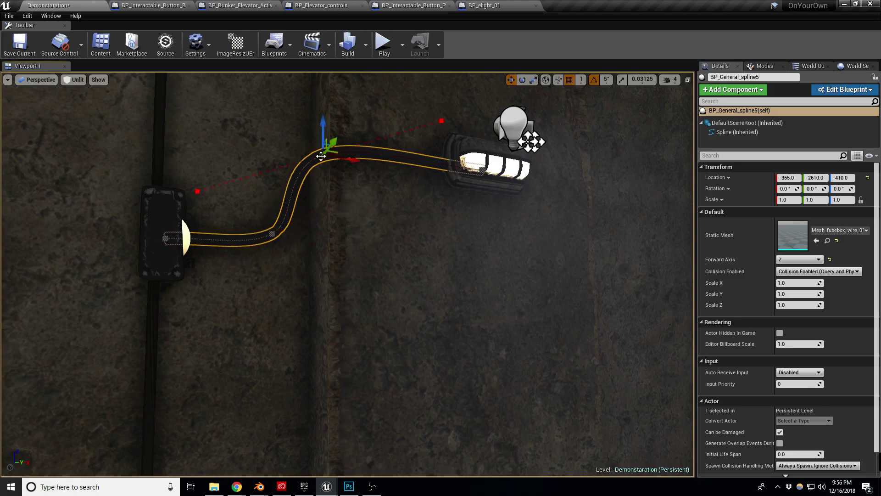
drag(325, 128, 325, 137)
right_drag(325, 136, 454, 105)
right_drag(323, 253, 223, 274)
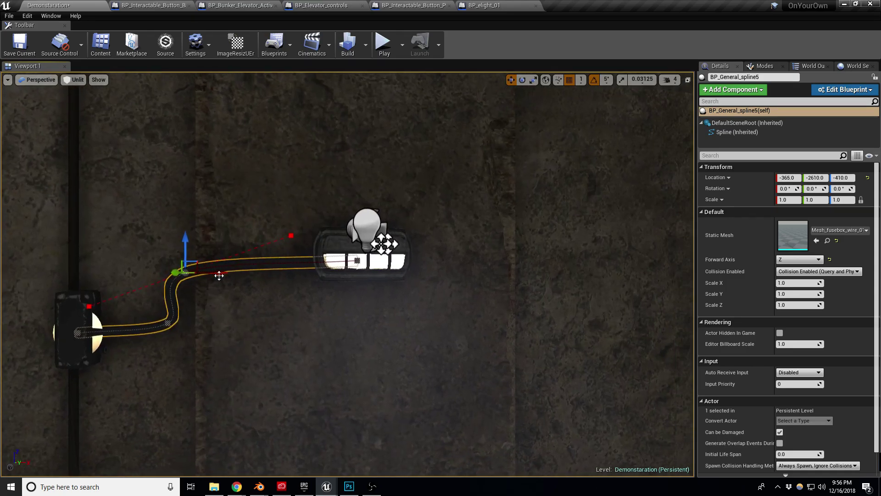
drag(220, 274, 230, 272)
right_drag(223, 289, 124, 299)
key(Escape)
click(269, 312)
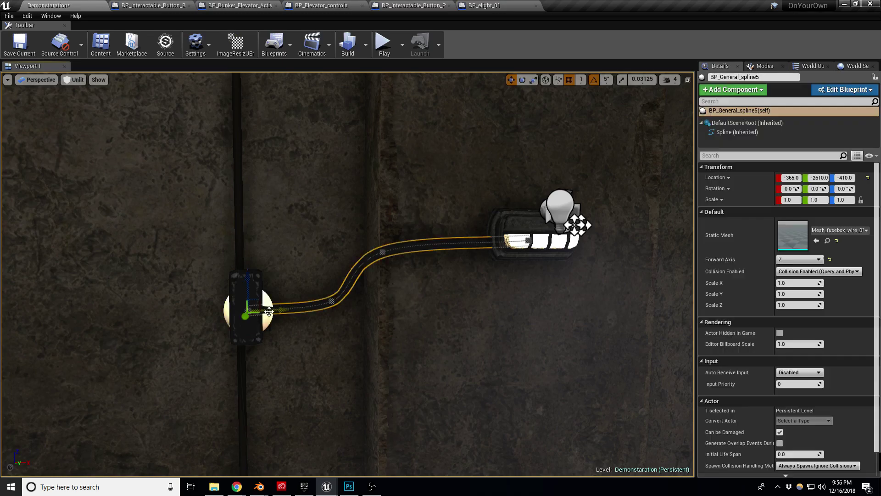
middle_drag(269, 312, 323, 314)
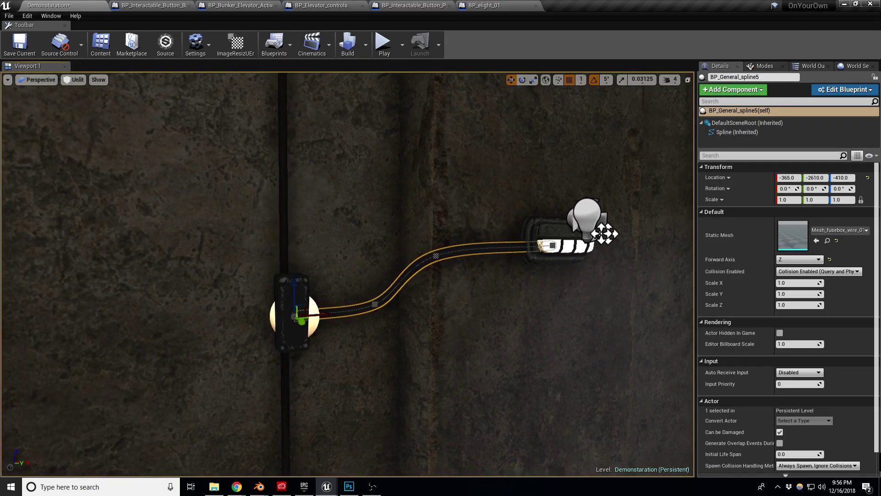
right_drag(341, 266, 367, 211)
right_drag(323, 250, 396, 226)
click(392, 204)
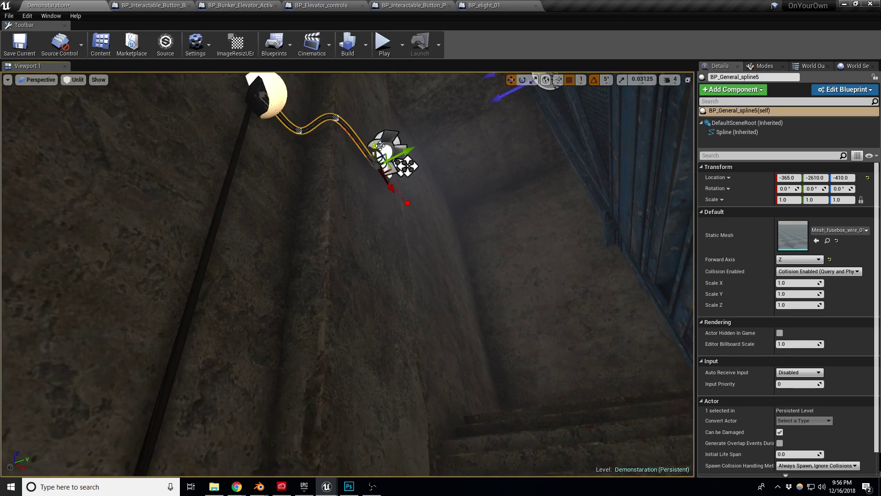
drag(381, 152, 379, 282)
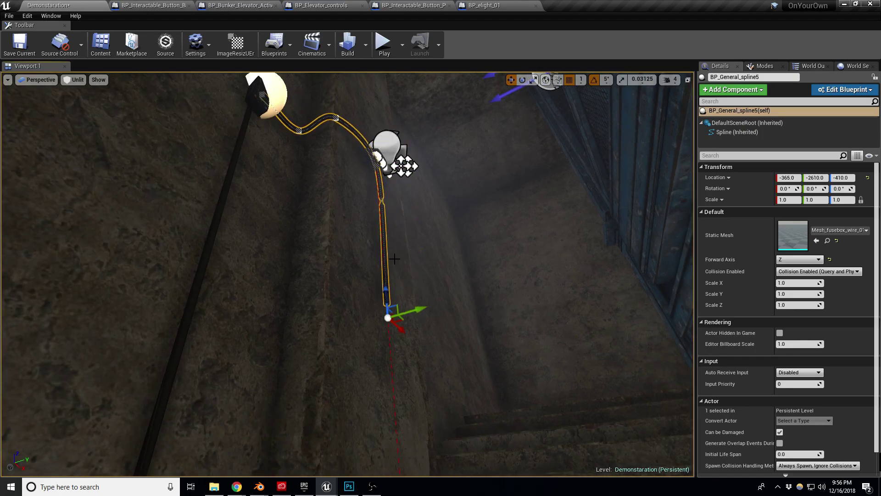
key(ctrl+z)
Shift the whole lamp wire slightly along the wall to X -364
mouse_move(389, 150)
right_down()
mouse_move(404, 92)
mouse_move(396, 133)
right_up()
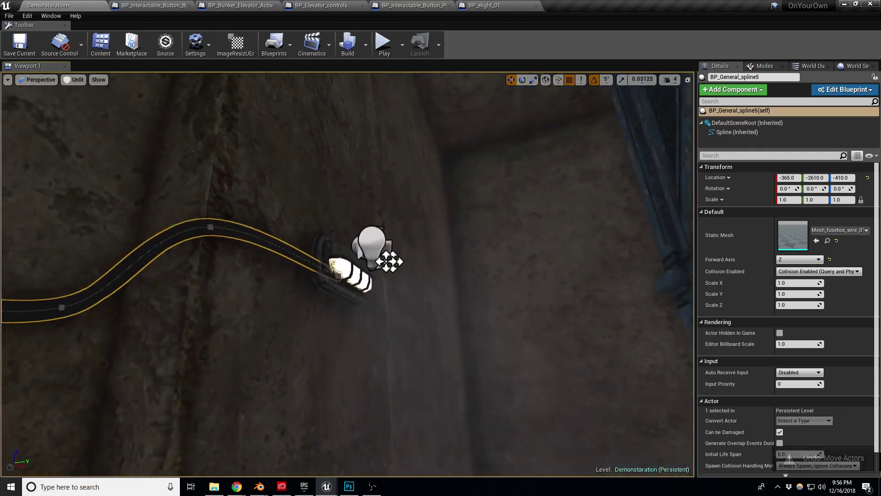
scroll(347, 274, down, 1)
click(219, 232)
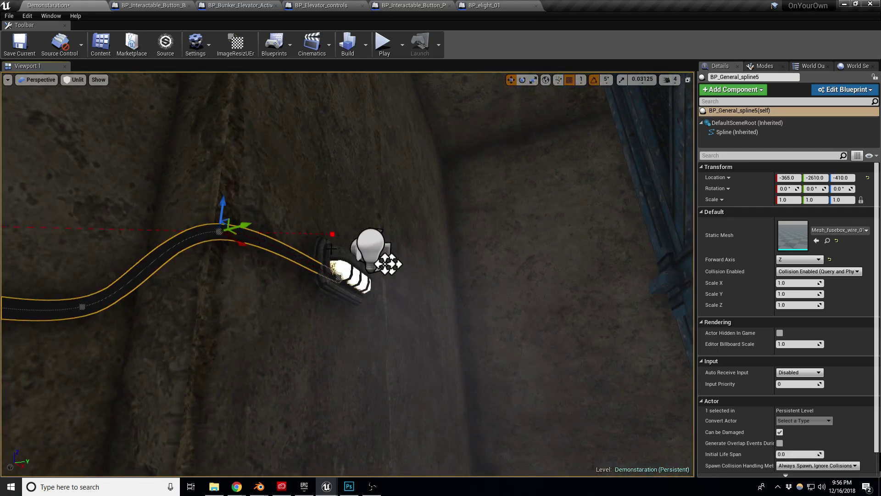
click(274, 241)
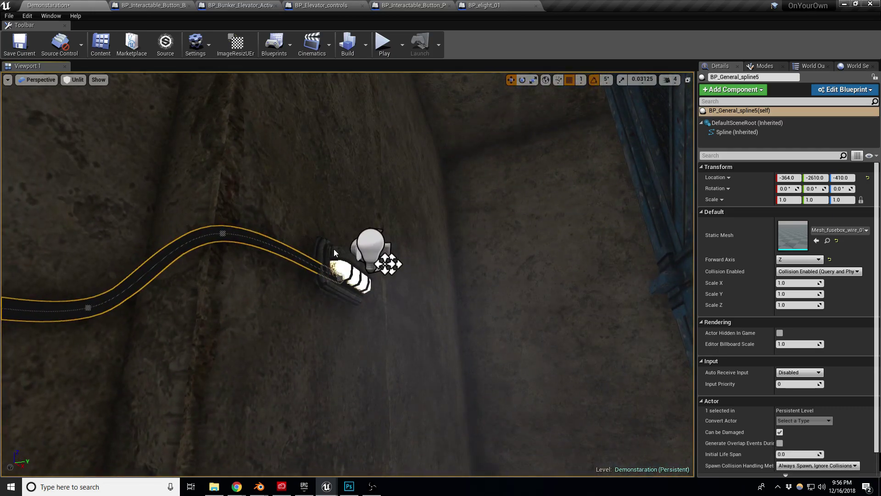
Duplicate the wall lamp together with its wire and move the copies down the stairwell wall
ctrl+click(326, 240)
right_drag(326, 240, 366, 195)
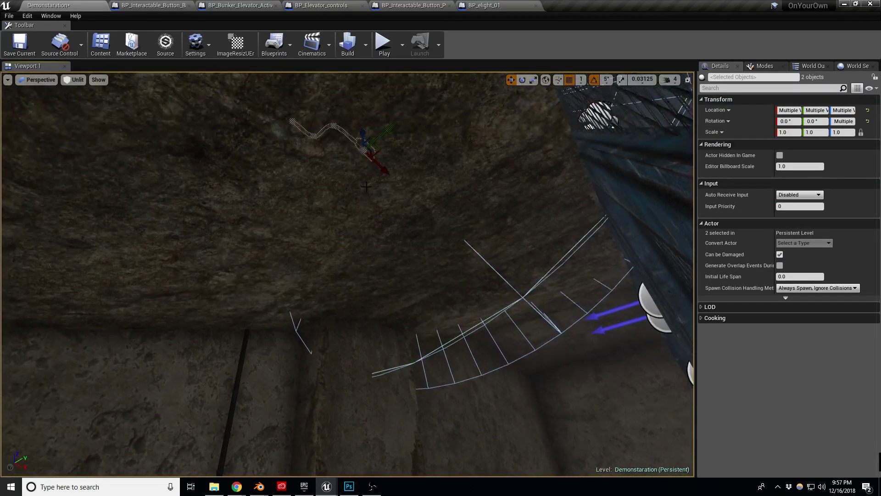
drag(364, 135, 350, 335)
right_drag(351, 335, 348, 454)
right_drag(392, 193, 393, 157)
right_drag(366, 283, 317, 132)
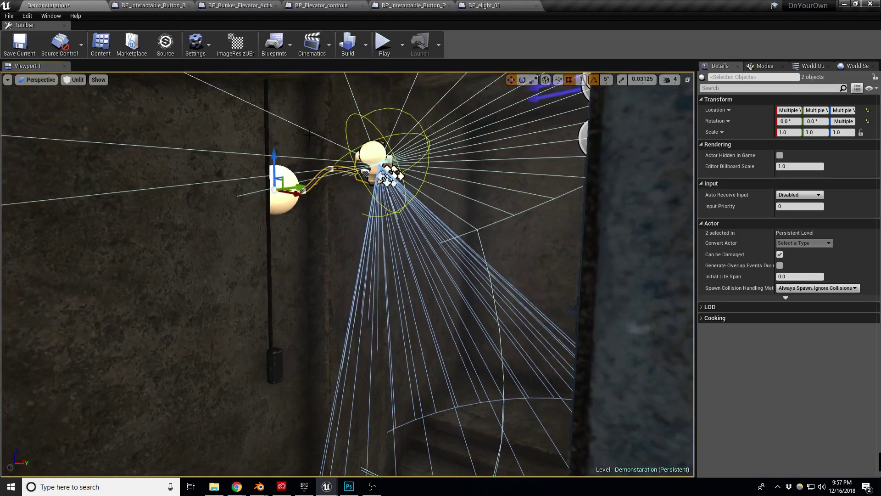
Lower the copied lamp and wire to the lower fuse box, bringing the lamp to Z -854
drag(275, 153, 276, 272)
right_drag(293, 270, 271, 264)
drag(270, 146, 265, 222)
mouse_move(386, 197)
right_down()
mouse_move(386, 280)
mouse_move(387, 199)
right_up()
Play-test the level to check how the copied lamp lights the lower stairwell
key(alt+p)
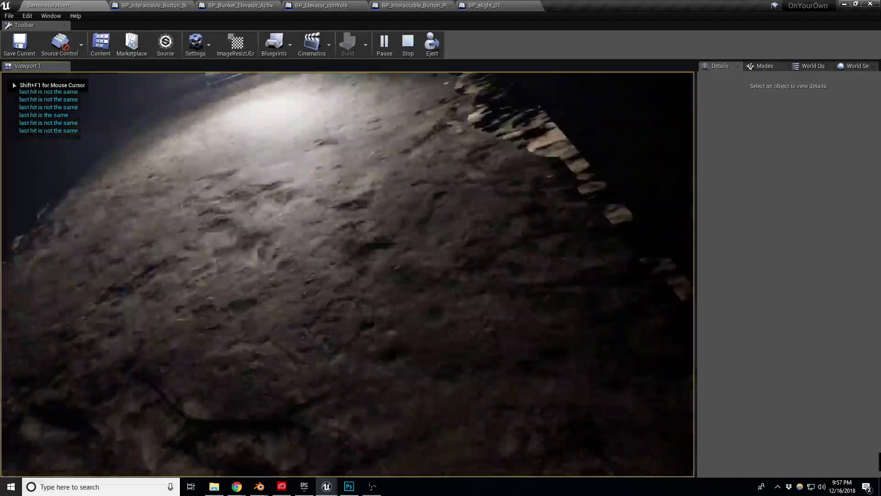
key(s)
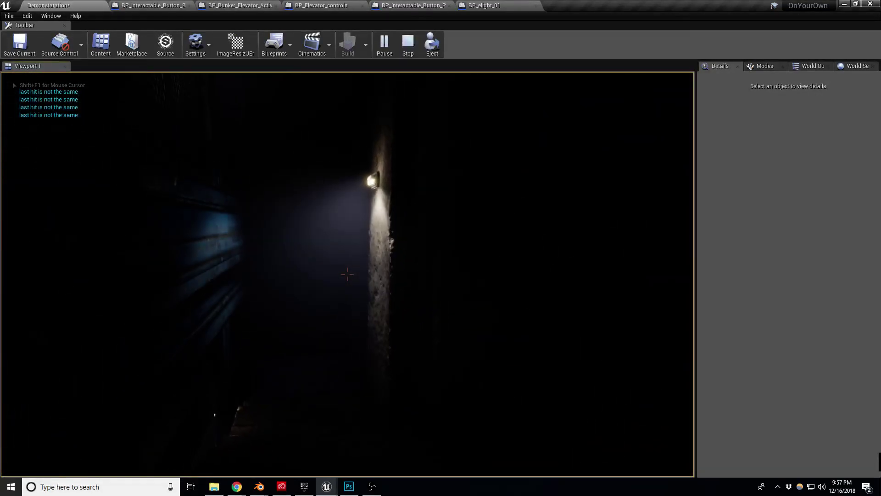
key(Escape)
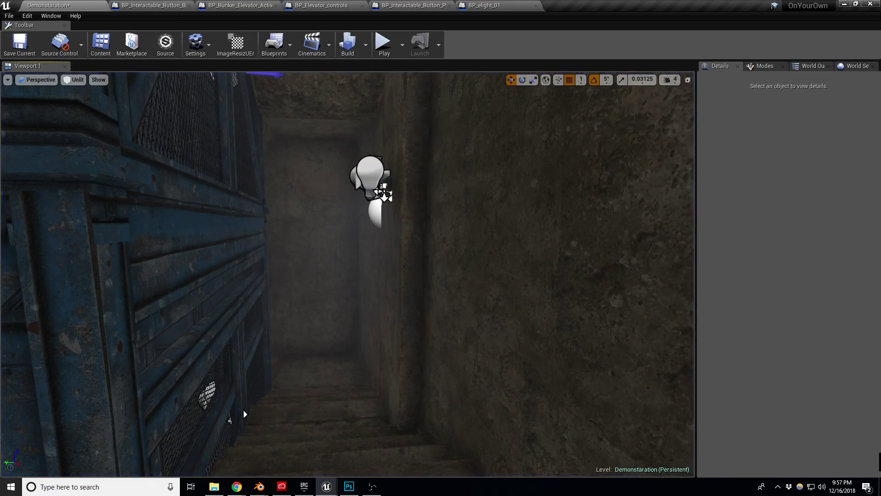
Turn off Light Flicker on the copied lower wall lamp
click(380, 191)
click(780, 256)
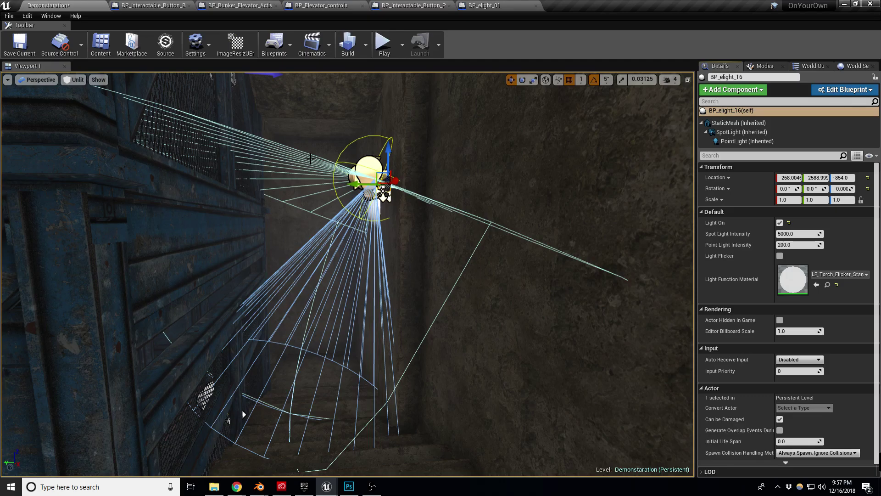
middle_drag(338, 195, 338, 39)
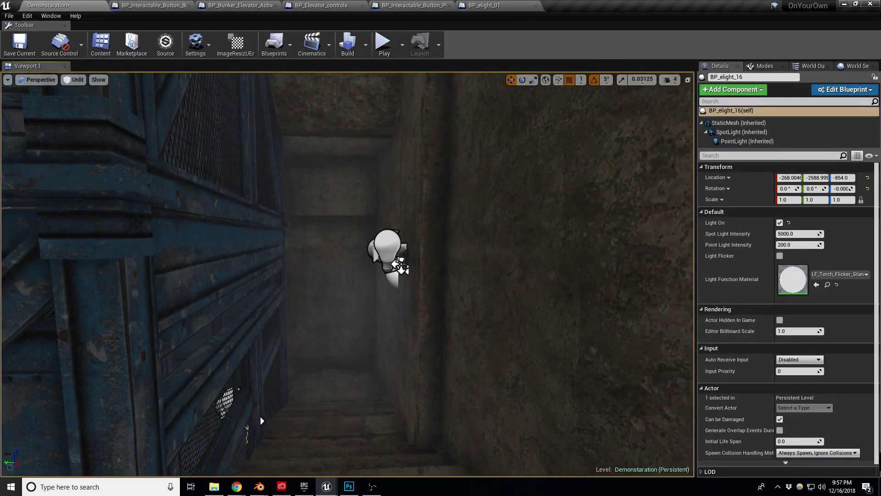
Lower the copied wall lamp together with its connecting wire and fuse box along the stairwell wall
middle_drag(339, 195, 342, 250)
mouse_move(339, 202)
right_down()
mouse_move(338, 184)
mouse_move(326, 216)
mouse_move(336, 205)
mouse_move(321, 200)
mouse_move(349, 197)
mouse_move(312, 211)
mouse_move(358, 204)
mouse_move(390, 215)
mouse_move(294, 213)
mouse_move(347, 209)
right_up()
ctrl+click(396, 251)
ctrl+click(329, 305)
drag(357, 212, 361, 257)
right_drag(362, 257, 400, 235)
Extend the lower end point of the vertical wall wire straight down to the fuse box
click(310, 285)
click(308, 285)
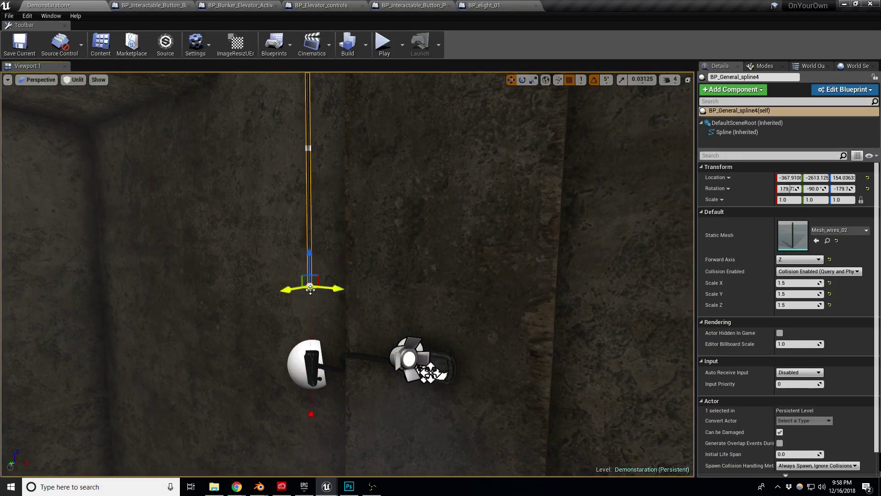
drag(309, 264, 314, 299)
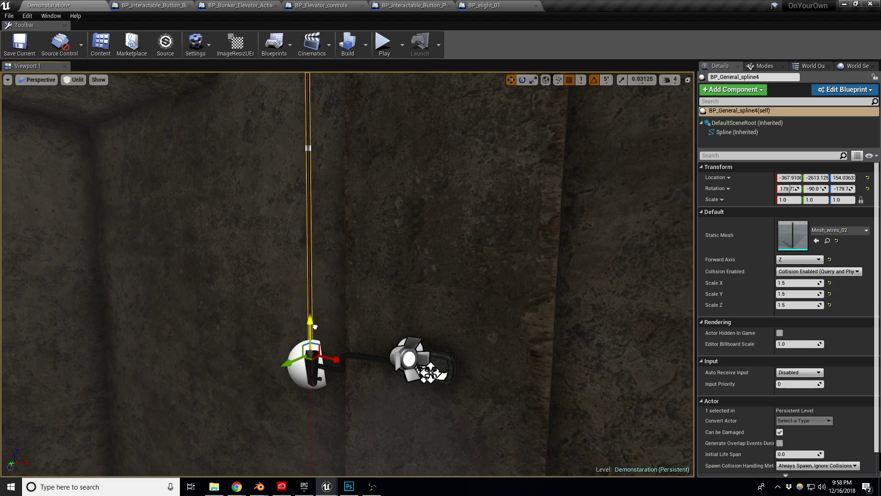
click(332, 303)
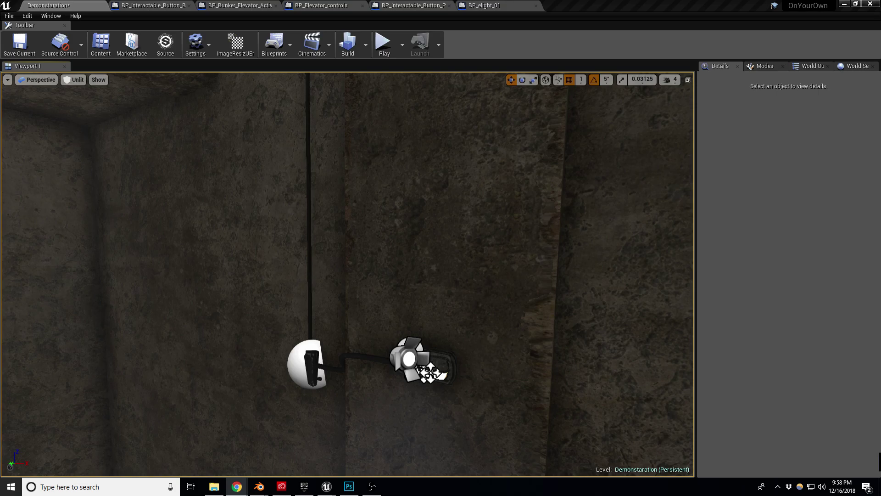
Inspect the lower stairwell and play-test the level to check the lighting around the elevator and ventilation tube
right_drag(262, 345, 189, 367)
middle_drag(239, 319, 266, 385)
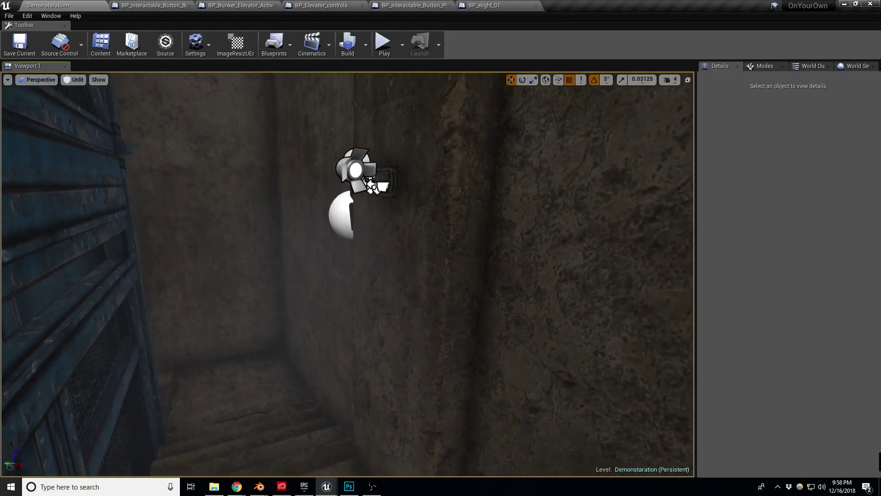
right_drag(244, 317, 225, 335)
key(s)
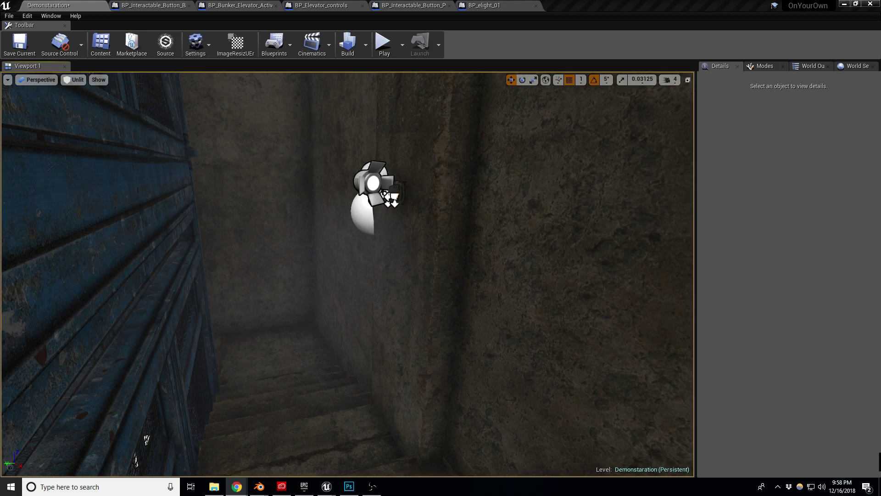
right_drag(279, 329, 376, 270)
key(a)
right_drag(266, 315, 377, 330)
key(alt+p)
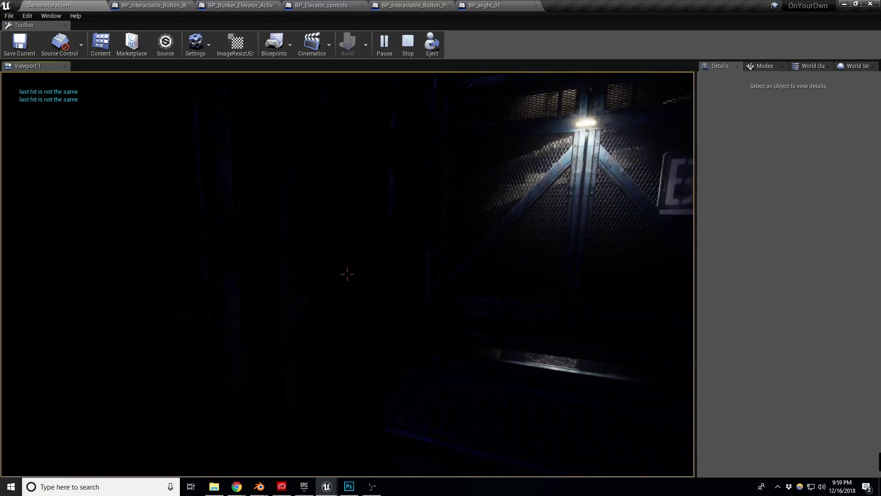
key(w)
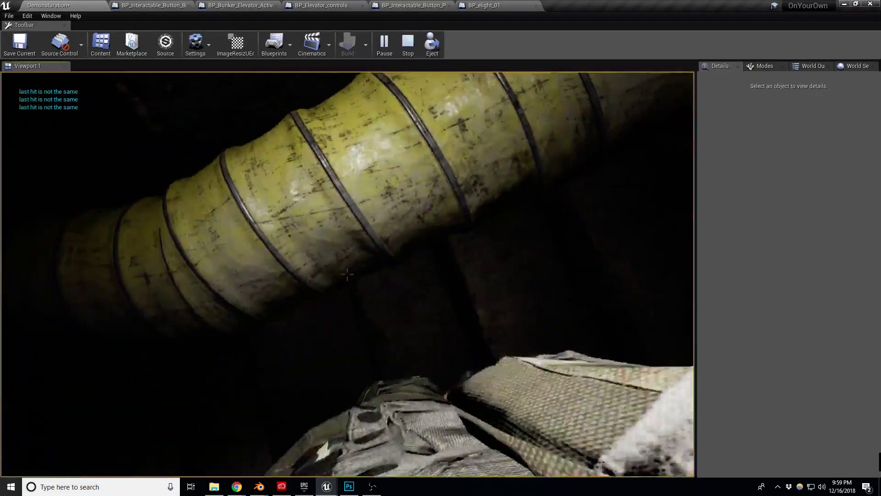
key(Escape)
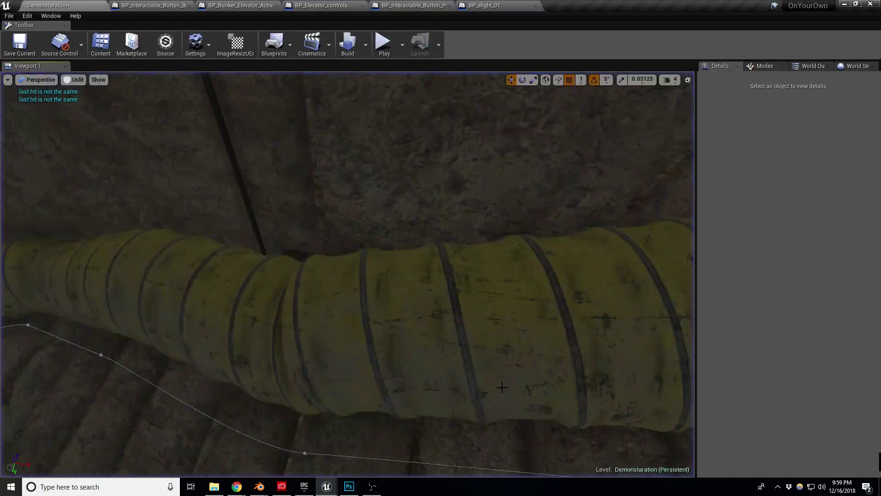
Shift a spline point of the yellow ventilation tube toward the stairwell wall, rotate it to smooth the bend, and save the map
click(399, 348)
right_drag(400, 349, 565, 339)
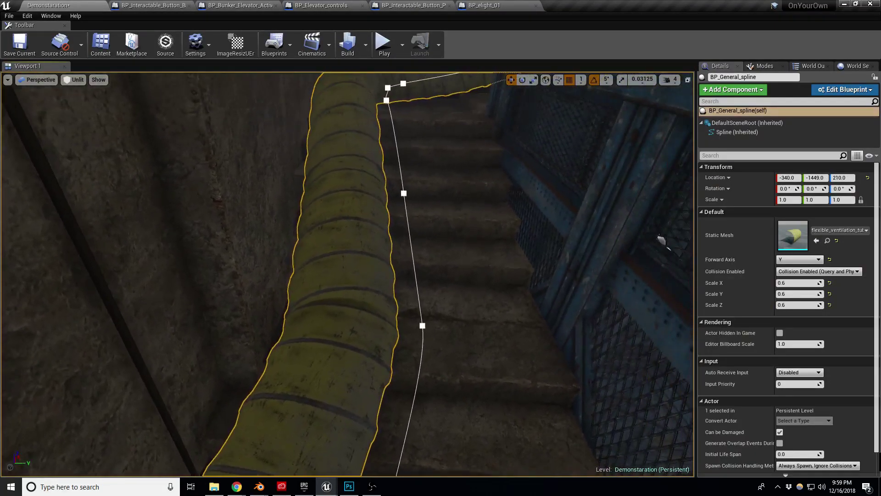
drag(453, 329, 416, 339)
key(e)
drag(368, 363, 381, 370)
right_drag(470, 286, 484, 328)
key(ctrl+s)
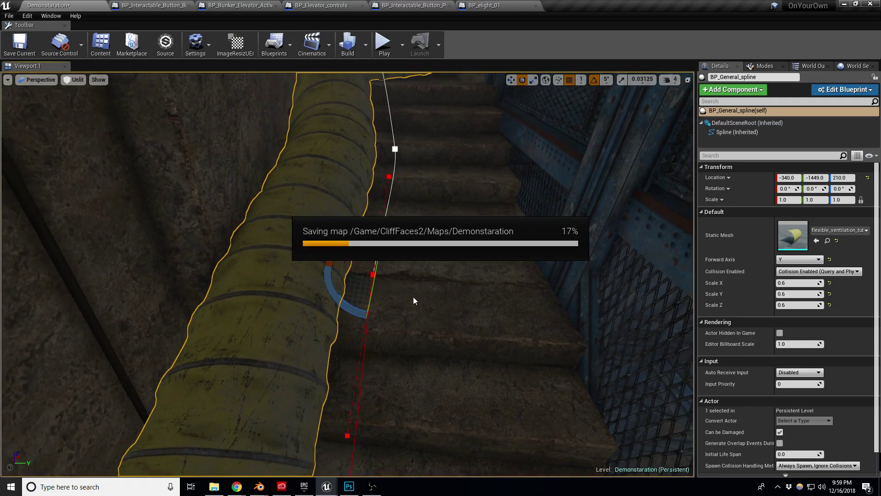
Play-test the level from the stairs beside the ventilation tube through to the B1 elevator
right_drag(468, 323, 467, 323)
key(alt+p)
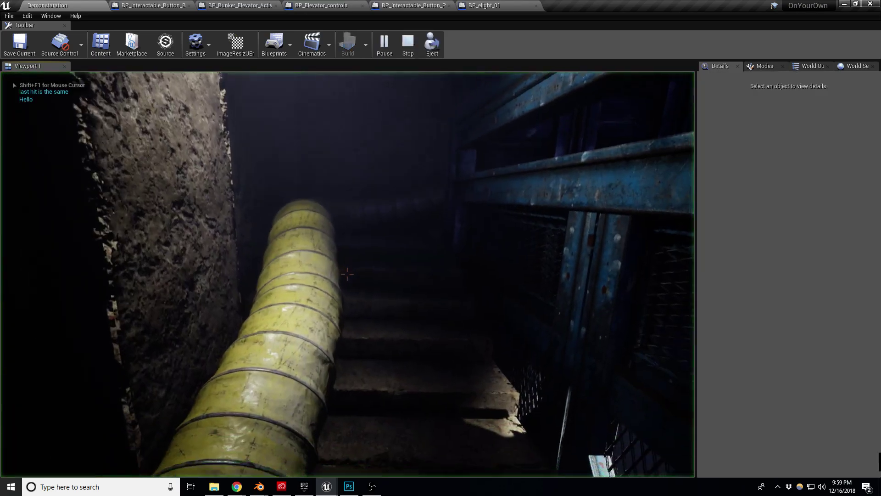
key(w)
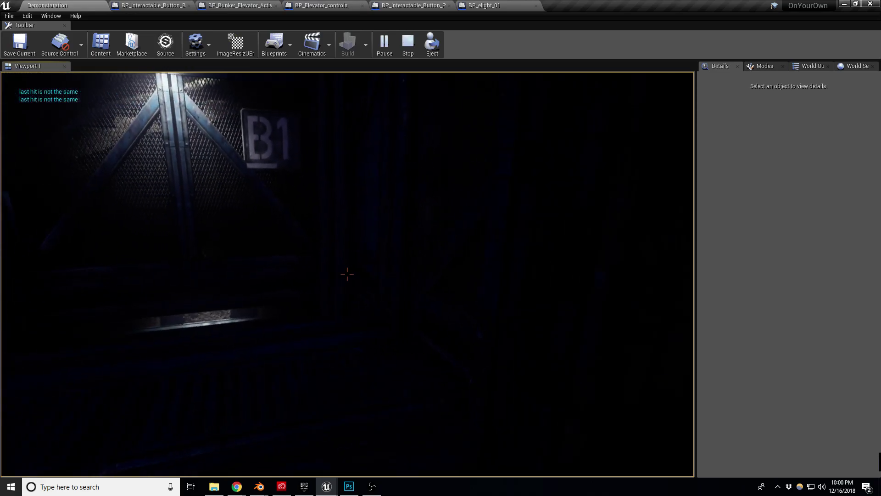
key(Escape)
right_drag(191, 350, 220, 346)
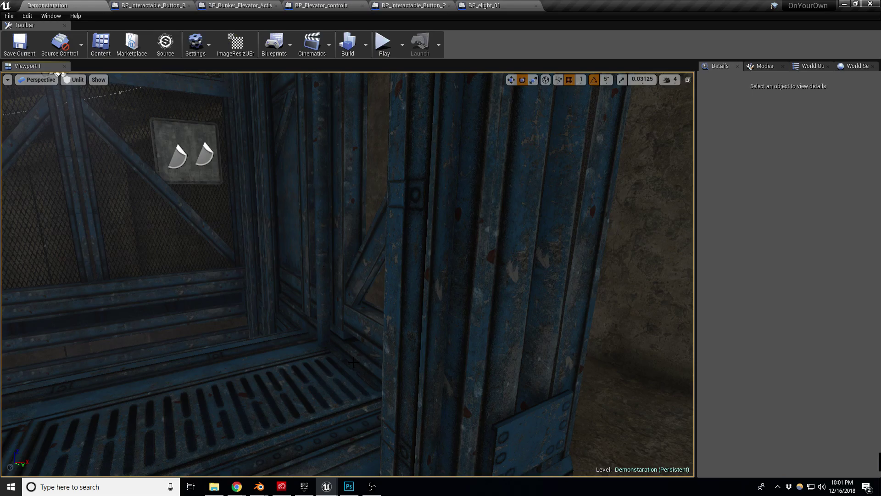
click(373, 488)
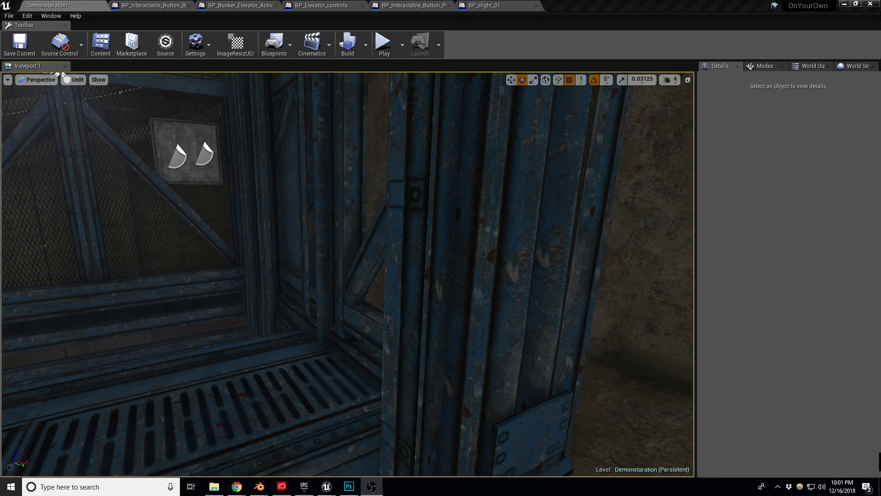